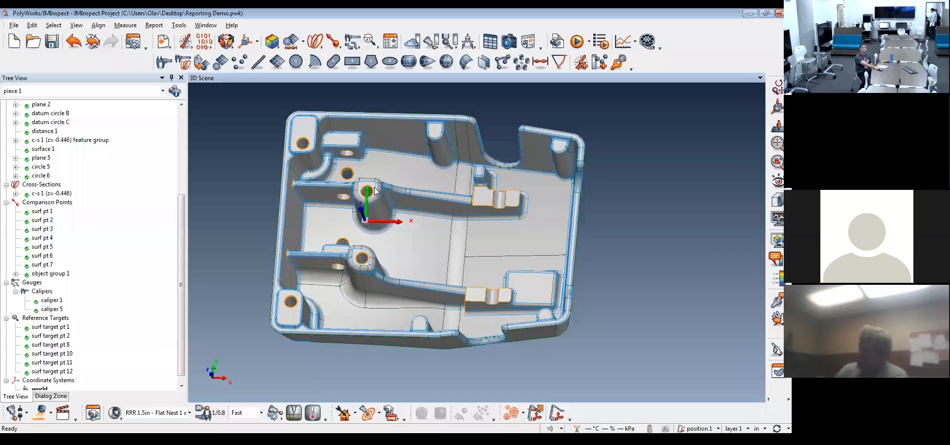
# Display the dev to surface 1 color map on the best-fit aligned casting.
pyautogui.moveTo(364, 190); pyautogui.dragTo(361, 233)
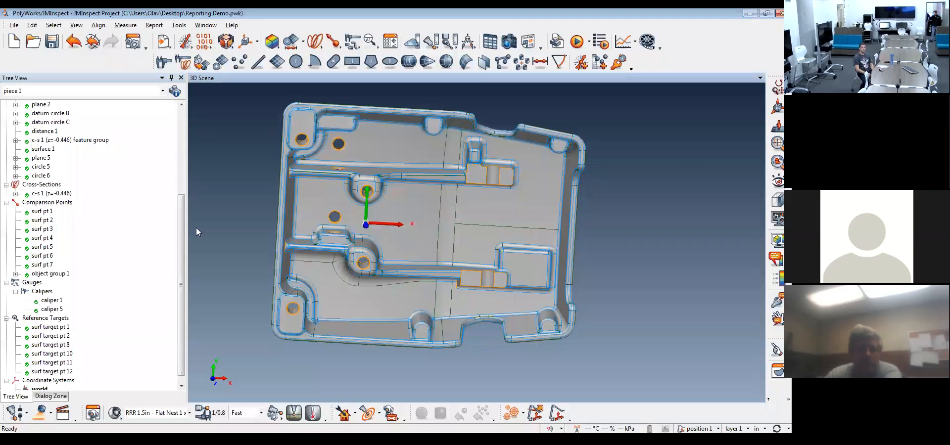
pyautogui.moveTo(181, 214); pyautogui.dragTo(187, 158)
pyautogui.scroll(2, 90, 143)
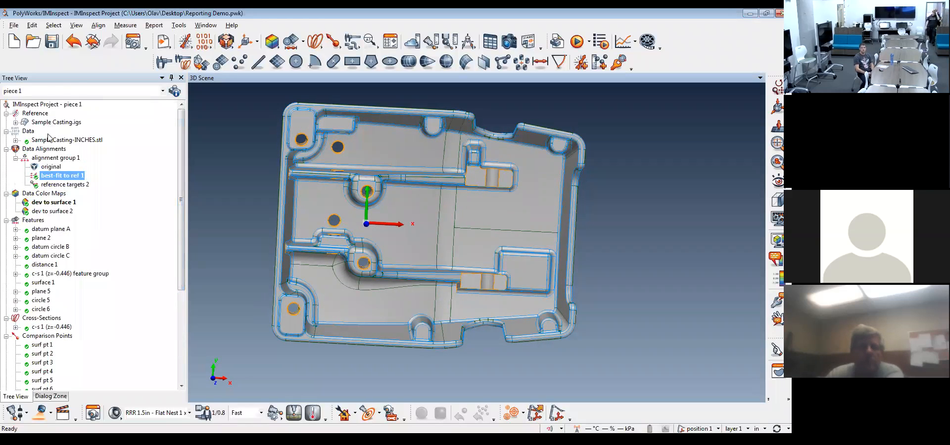
pyautogui.middleClick(48, 139)
pyautogui.moveTo(414, 178); pyautogui.dragTo(415, 214)
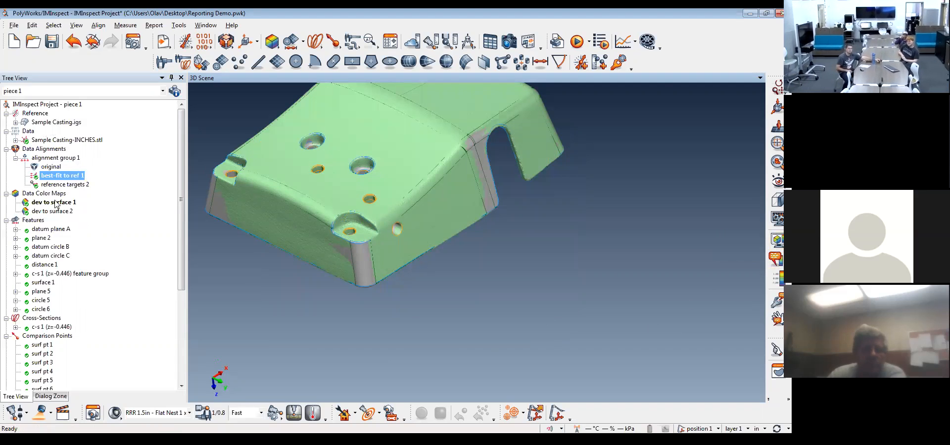
pyautogui.click(777, 241)
# Examine the color-mapped deviations and annotated points on the casting's interior from several angles.
pyautogui.moveTo(425, 184); pyautogui.dragTo(471, 232)
pyautogui.moveTo(522, 295); pyautogui.dragTo(519, 228, button='middle')
pyautogui.moveTo(599, 216)
pyautogui.mouseDown()
pyautogui.moveTo(501, 207)
pyautogui.moveTo(497, 192)
pyautogui.moveTo(429, 220)
pyautogui.moveTo(430, 195)
pyautogui.moveTo(425, 215)
pyautogui.moveTo(397, 234)
pyautogui.mouseUp()
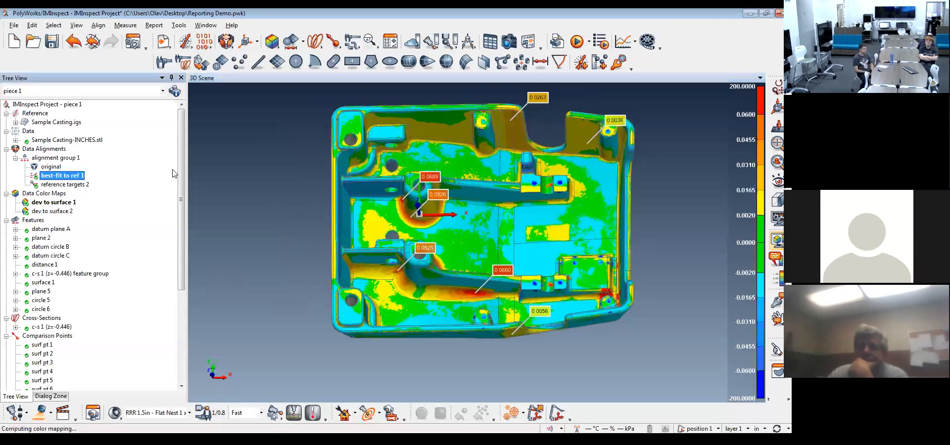
pyautogui.moveTo(447, 204); pyautogui.dragTo(493, 216)
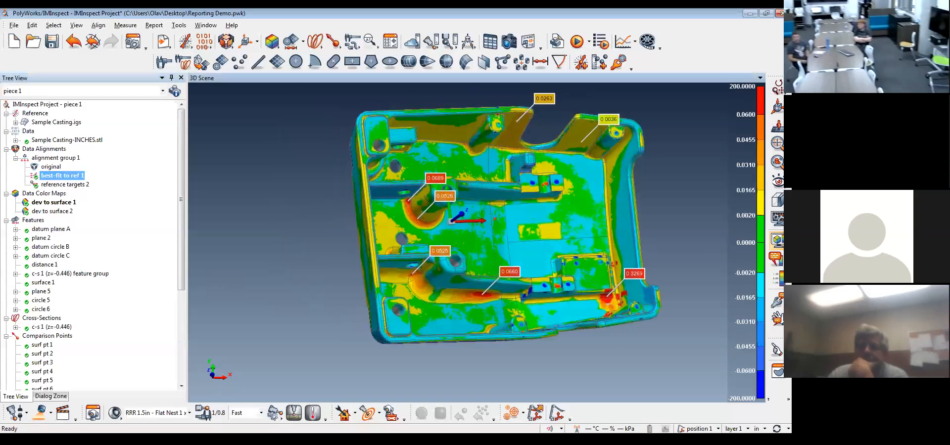
pyautogui.moveTo(490, 217); pyautogui.dragTo(488, 235, button='middle')
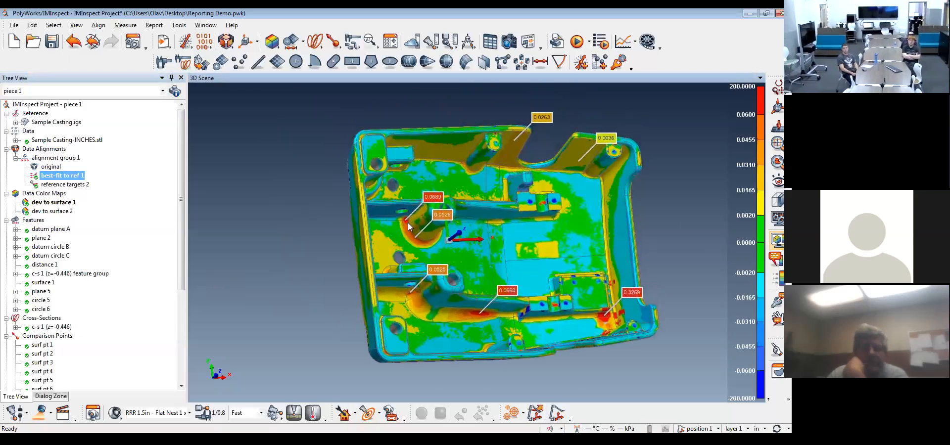
pyautogui.moveTo(554, 284)
pyautogui.mouseDown()
pyautogui.moveTo(565, 275)
pyautogui.moveTo(553, 279)
pyautogui.moveTo(519, 243)
pyautogui.moveTo(414, 272)
pyautogui.mouseUp()
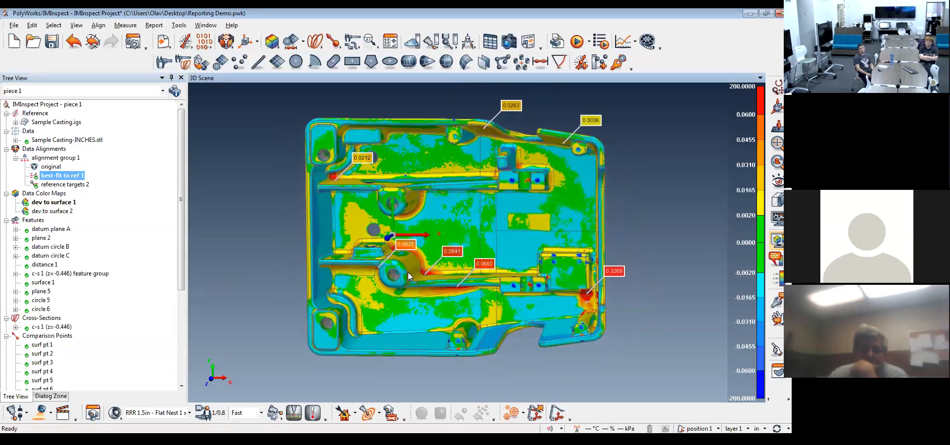
# Capture a report snapshot of the color-mapped casting looking straight into its interior, and select it among the report items.
pyautogui.moveTo(214, 379)
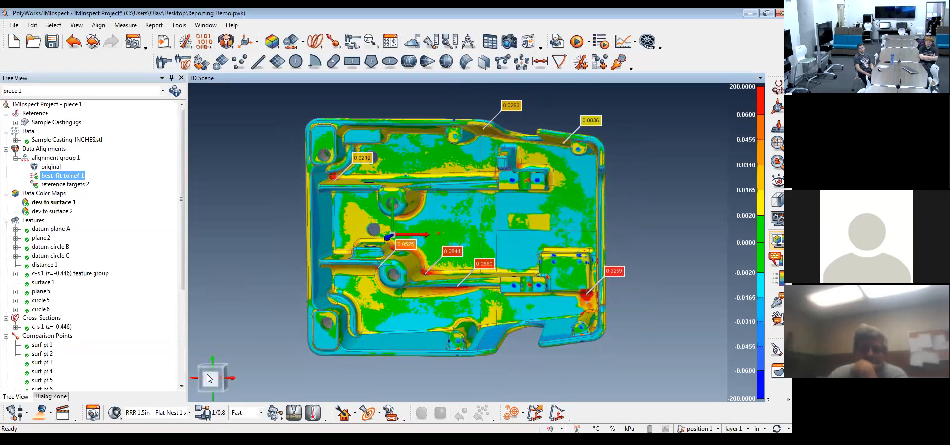
pyautogui.click(215, 379)
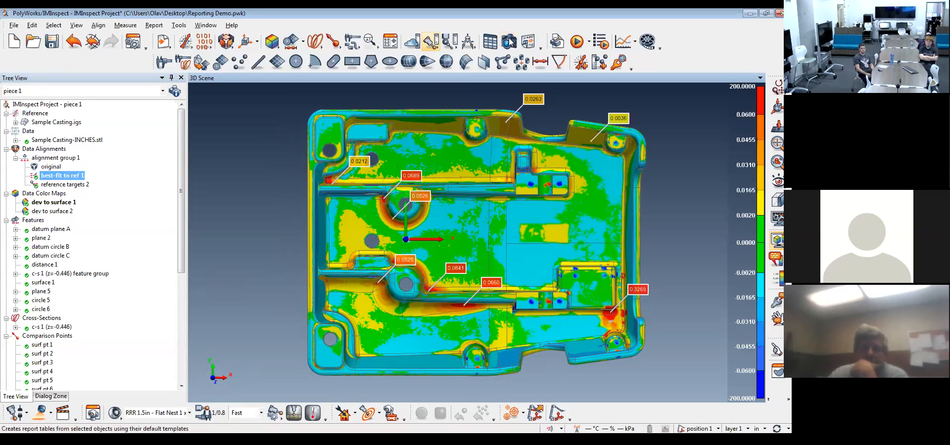
pyautogui.moveTo(180, 149); pyautogui.dragTo(41, 395)
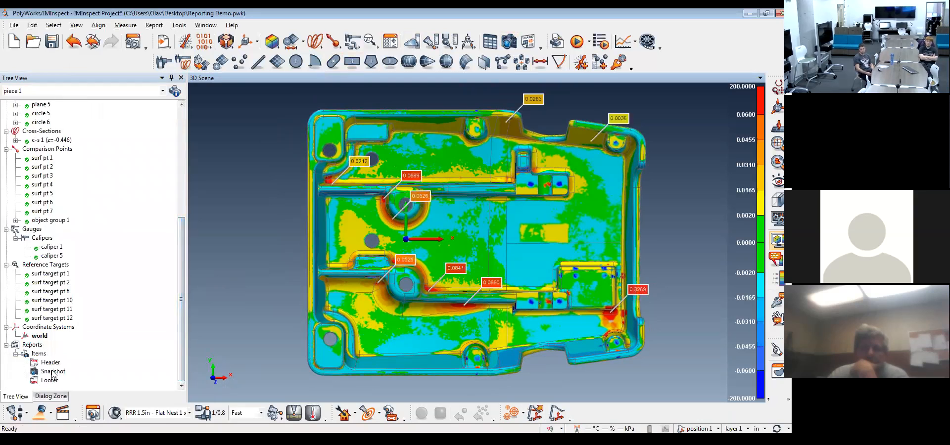
pyautogui.click(52, 372)
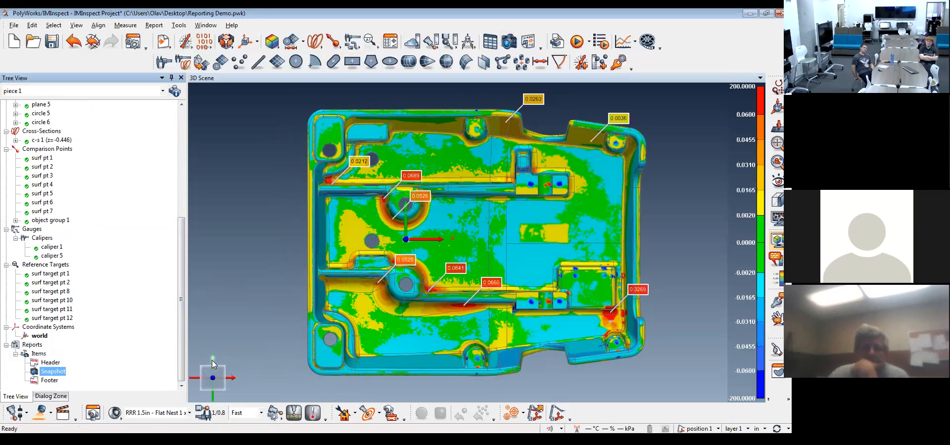
# Capture report snapshots of the color-mapped casting's sides, ends and outer face in standard orthogonal views.
pyautogui.click(213, 364)
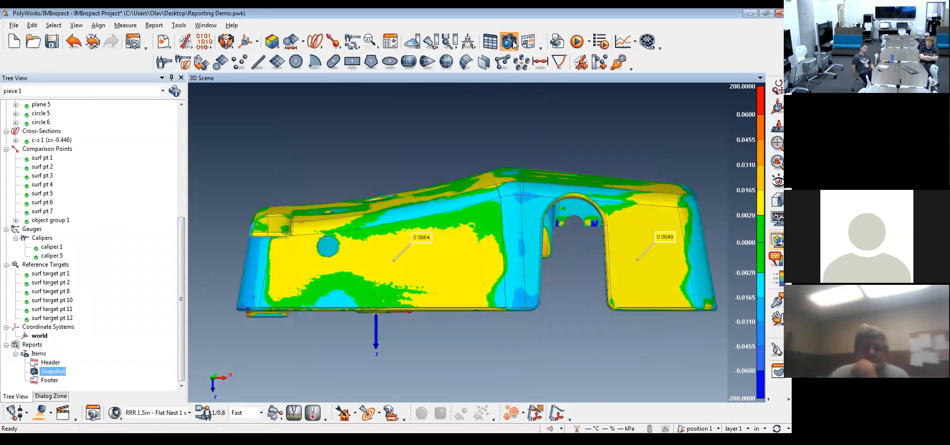
pyautogui.click(512, 43)
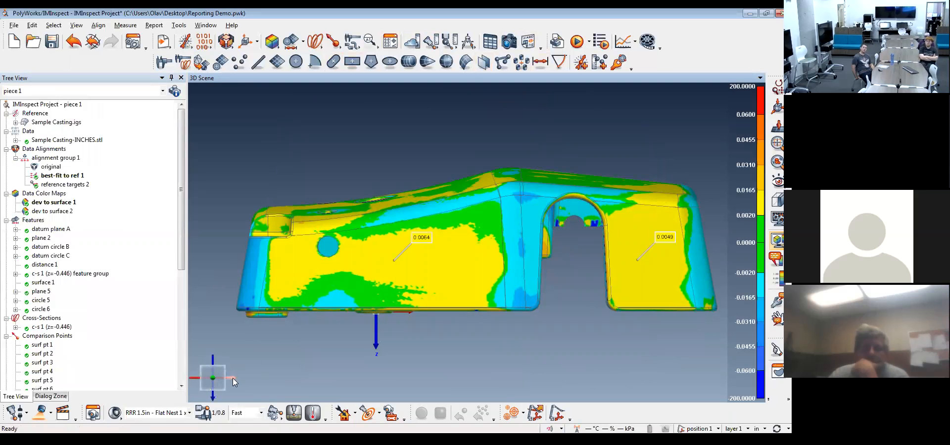
pyautogui.click(233, 380)
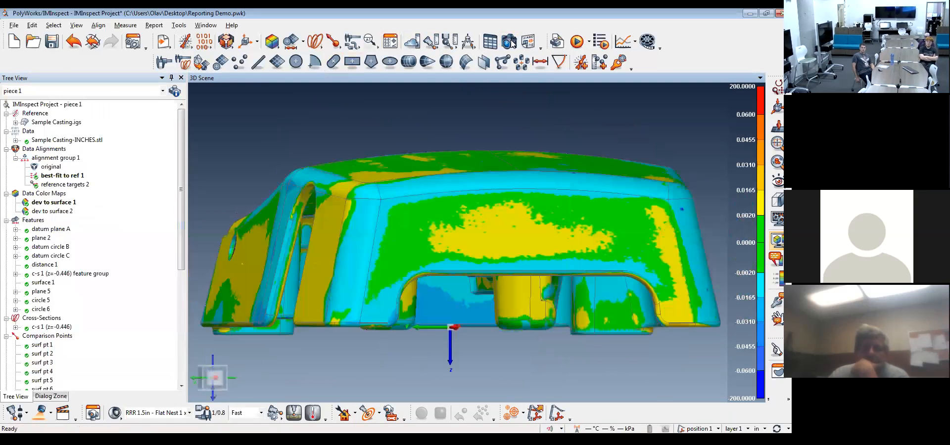
pyautogui.click(230, 377)
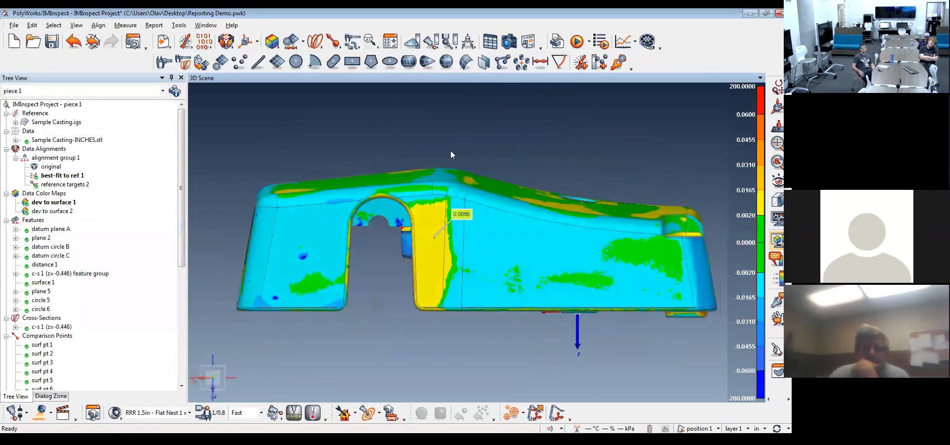
pyautogui.click(214, 359)
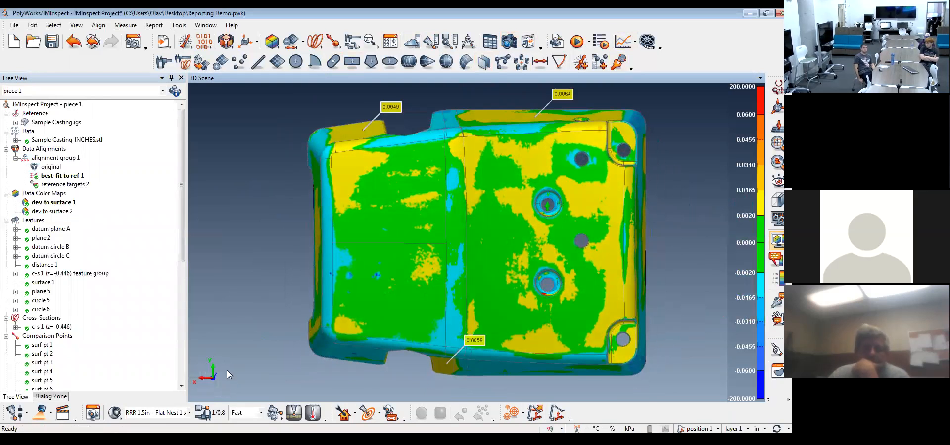
# Capture report snapshots of the color-mapped casting from several isometric views and check that they are listed under the report items.
pyautogui.click(225, 374)
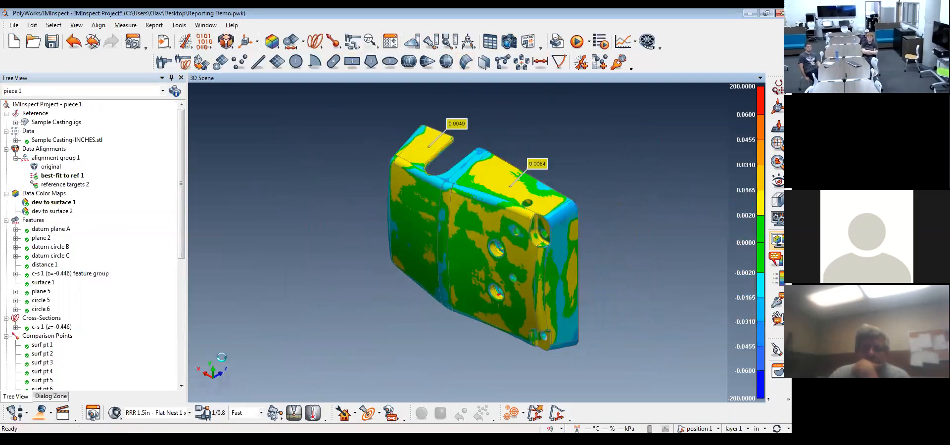
pyautogui.click(229, 373)
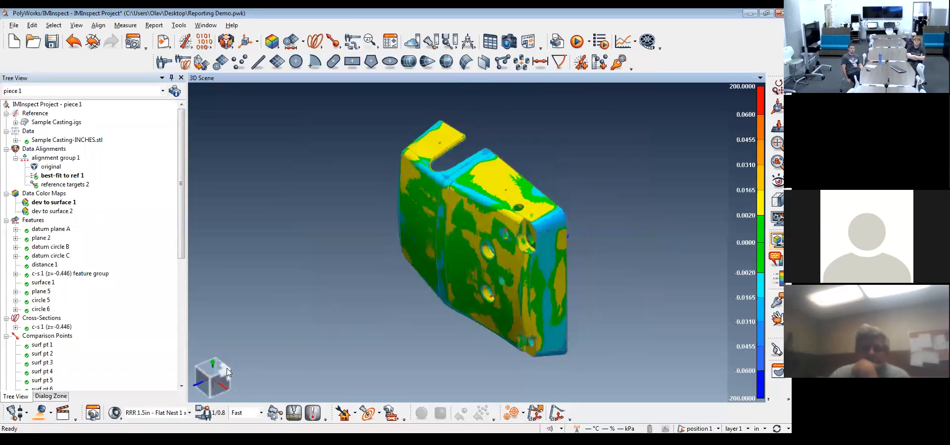
pyautogui.click(510, 43)
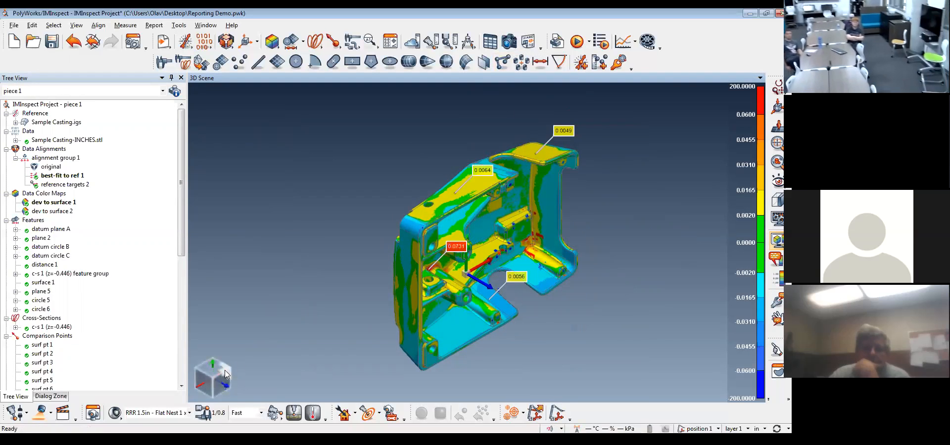
pyautogui.click(231, 367)
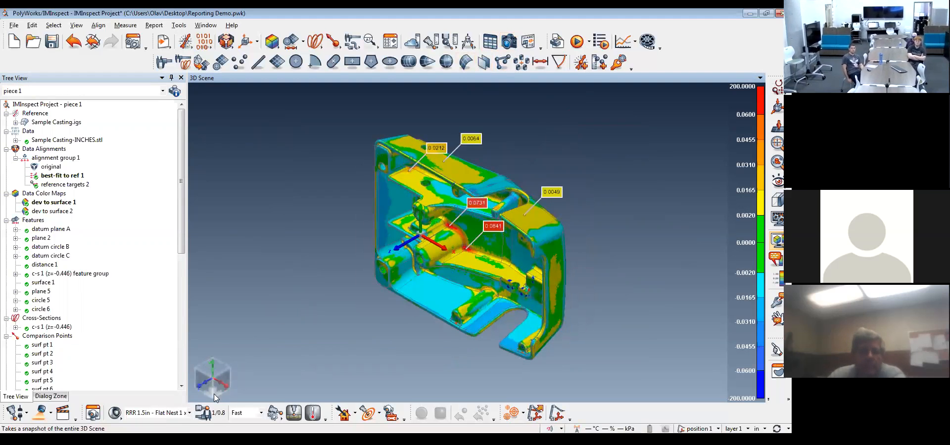
pyautogui.click(213, 379)
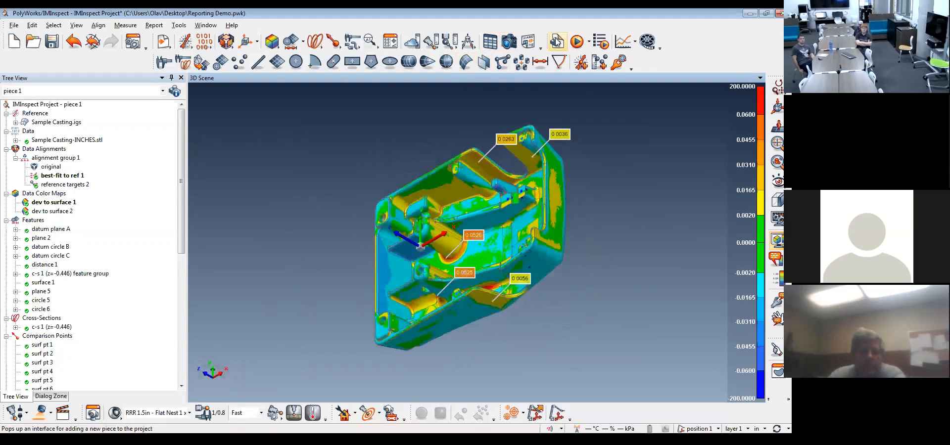
pyautogui.click(514, 43)
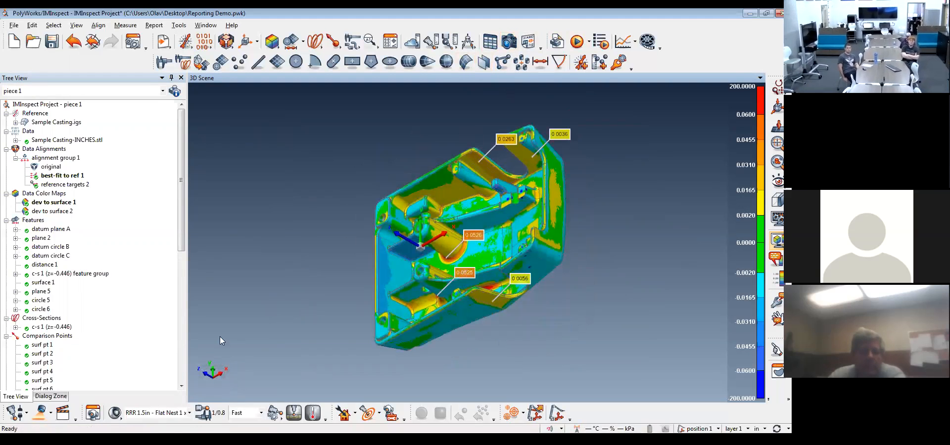
pyautogui.click(195, 386)
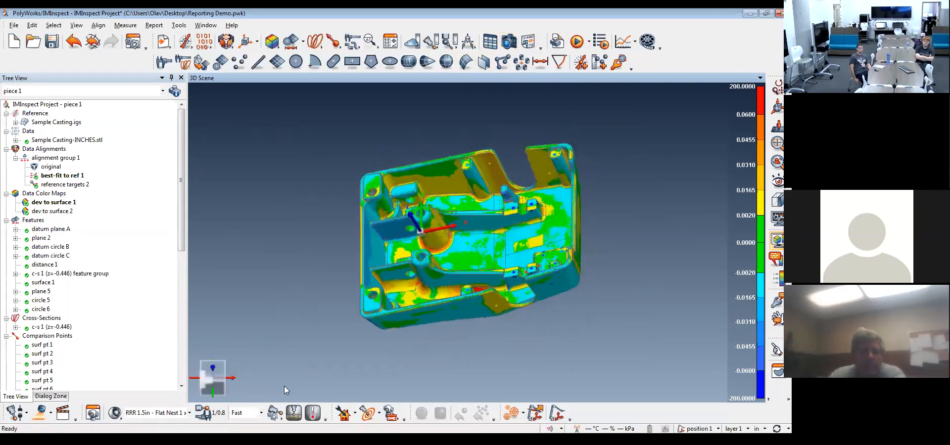
pyautogui.click(510, 43)
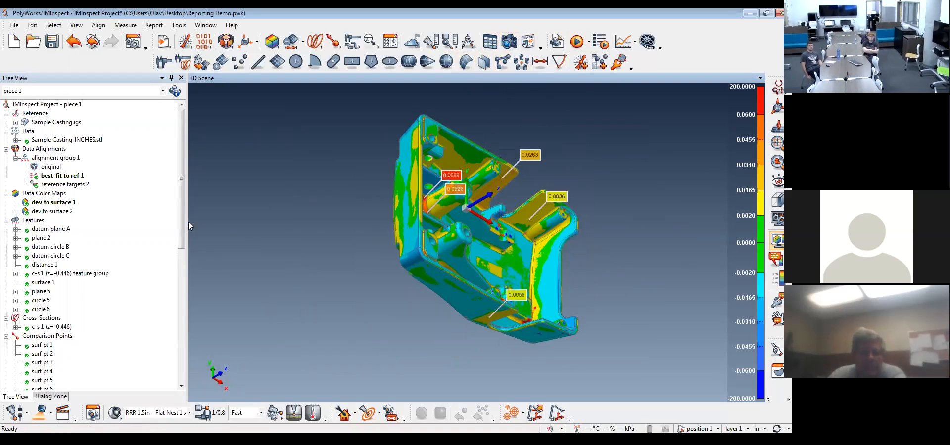
pyautogui.moveTo(181, 206); pyautogui.dragTo(180, 362)
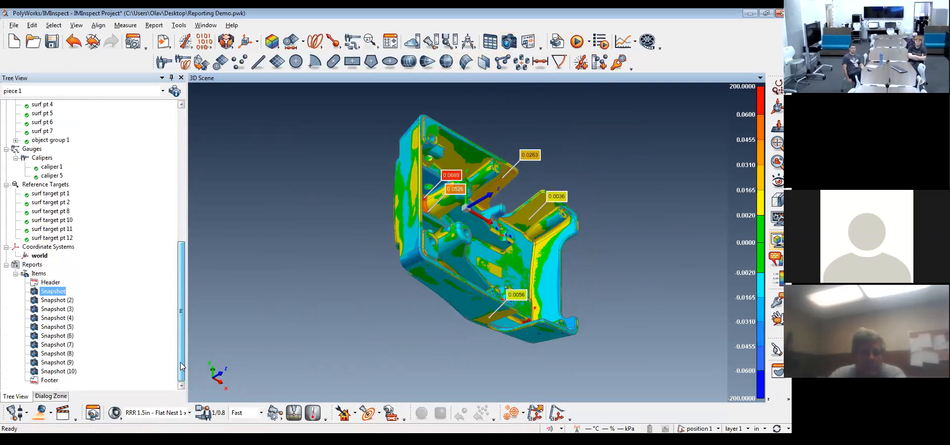
pyautogui.moveTo(179, 260); pyautogui.dragTo(201, 128)
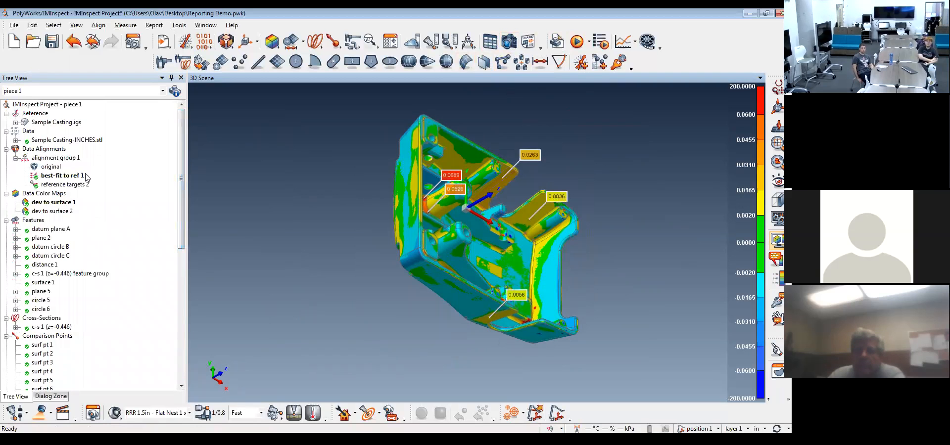
pyautogui.moveTo(491, 213); pyautogui.dragTo(459, 250)
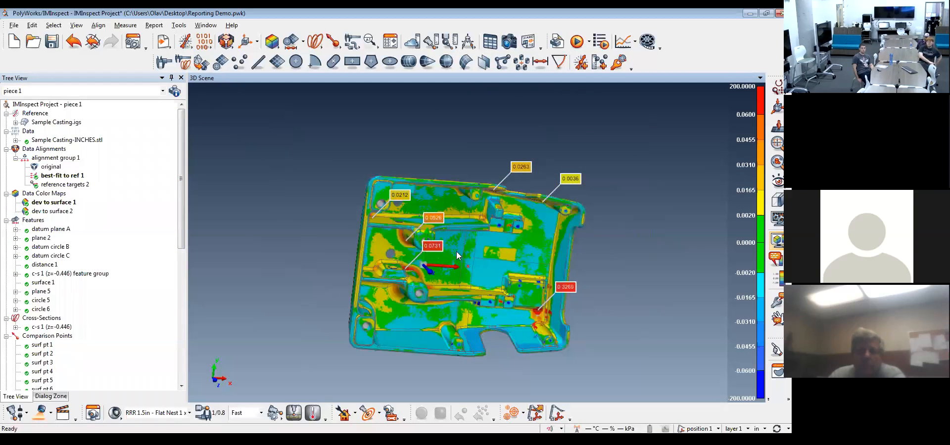
pyautogui.moveTo(500, 233); pyautogui.dragTo(481, 246)
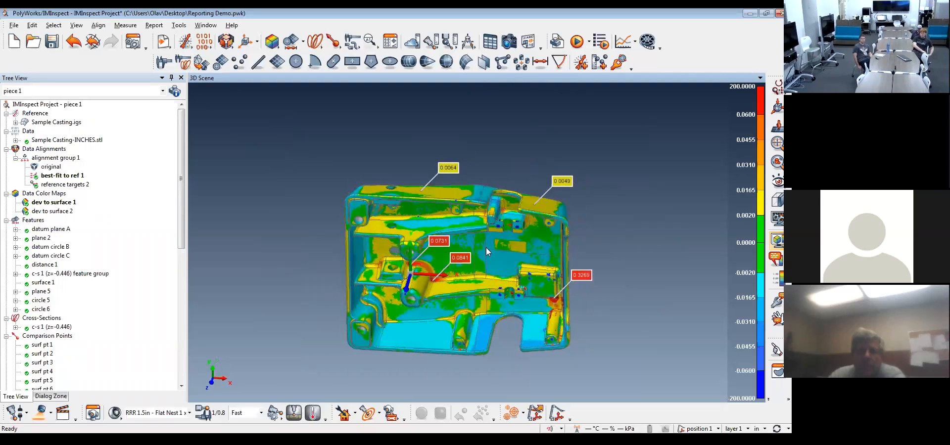
pyautogui.scroll(3, 513, 259)
pyautogui.moveTo(513, 259); pyautogui.dragTo(513, 220, button='middle')
# Create an autoformatted report from all snapshots, Snapshot through Snapshot (10), leave its properties unfilled, and browse the report pages.
pyautogui.moveTo(181, 215); pyautogui.dragTo(174, 349)
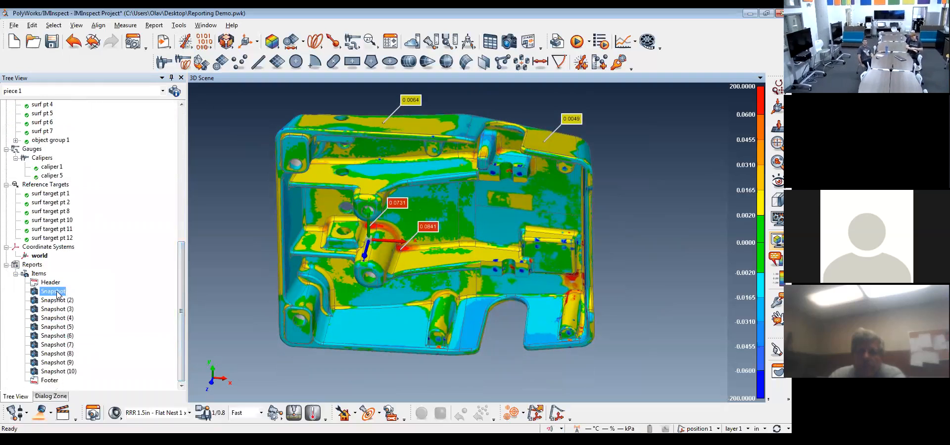
pyautogui.keyDown('shift'); pyautogui.click(49, 373); pyautogui.keyUp('shift')
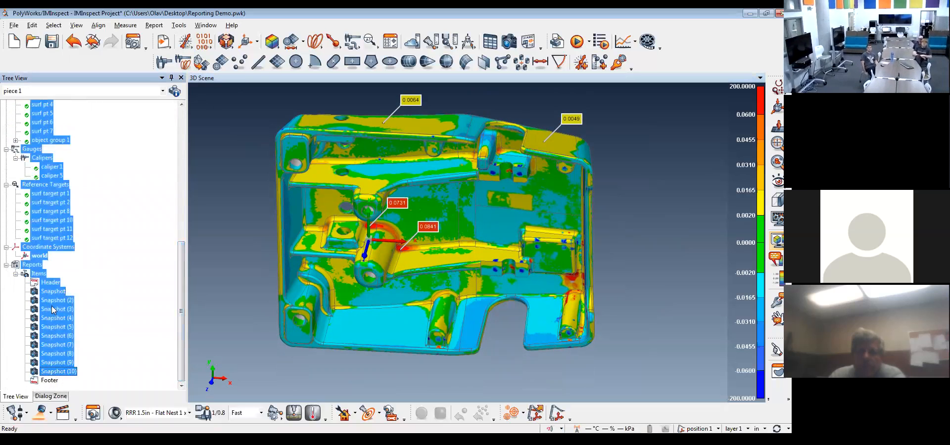
pyautogui.click(52, 293)
pyautogui.keyDown('shift'); pyautogui.click(59, 372); pyautogui.keyUp('shift')
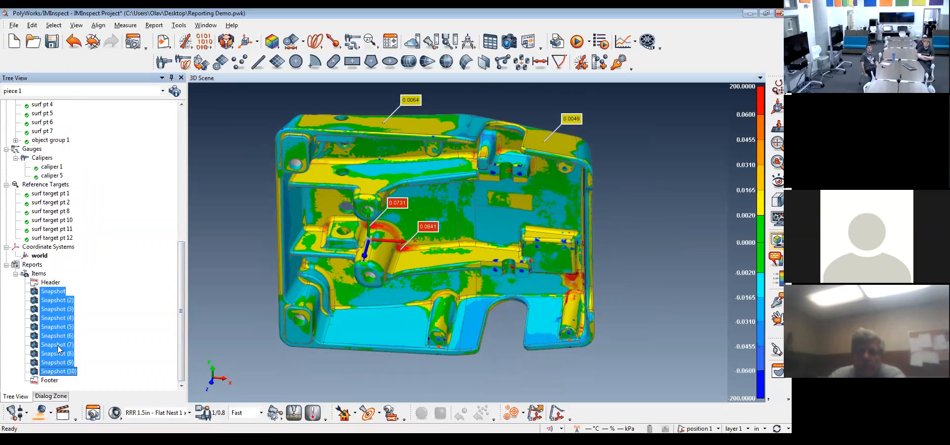
pyautogui.rightClick(58, 297)
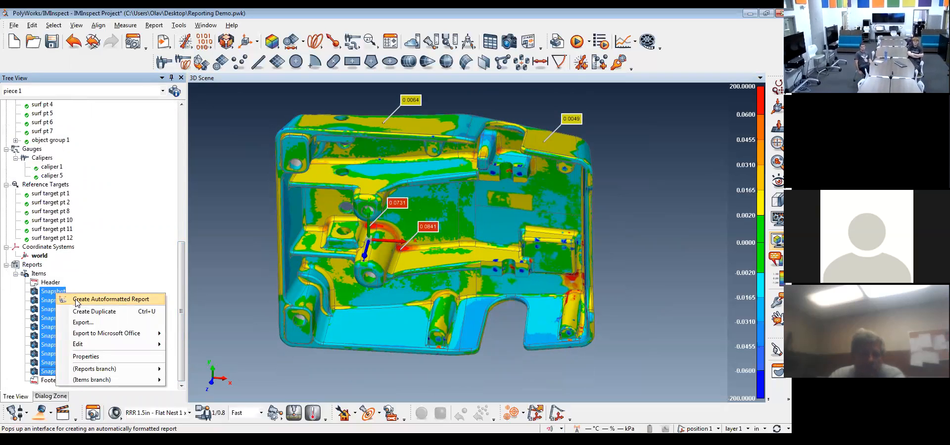
pyautogui.click(77, 300)
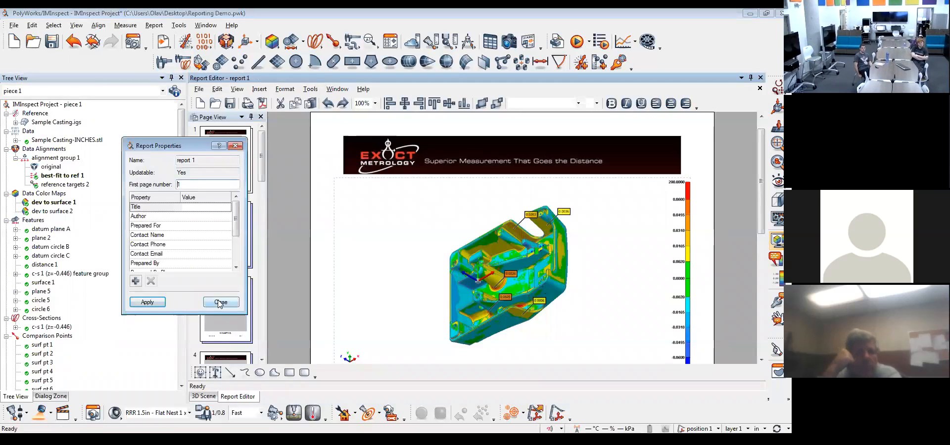
pyautogui.click(221, 302)
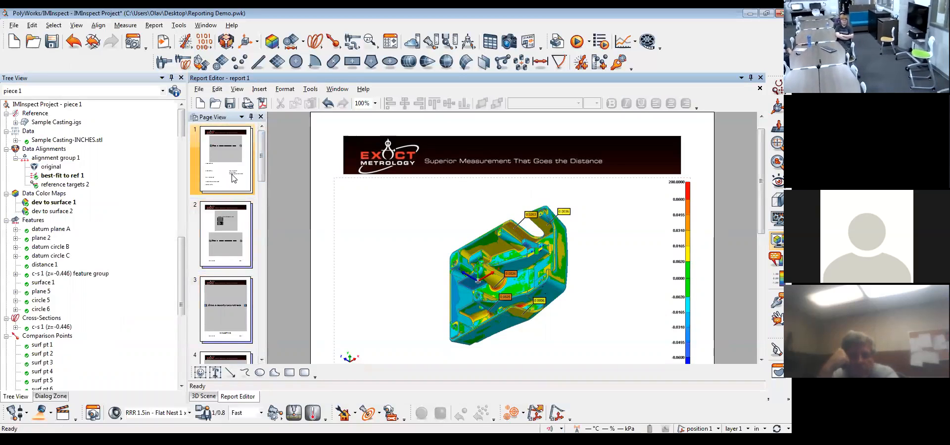
pyautogui.moveTo(263, 158); pyautogui.dragTo(257, 328)
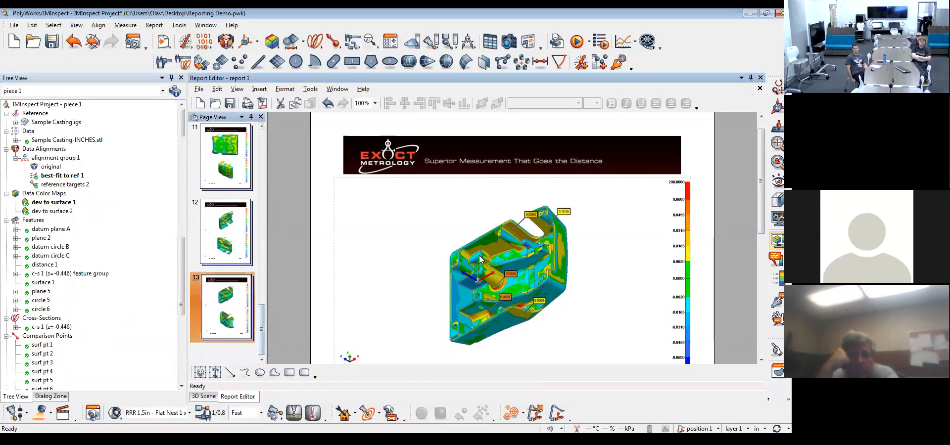
# Examine the two isometric color-map snapshots on page 13 of the report.
pyautogui.scroll(-3, 480, 246)
pyautogui.scroll(-5, 480, 246)
pyautogui.scroll(7, 480, 246)
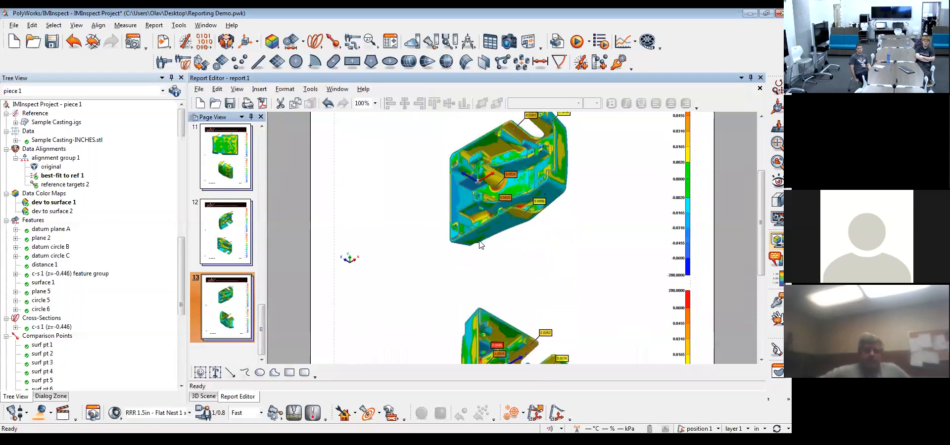
pyautogui.scroll(1, 480, 245)
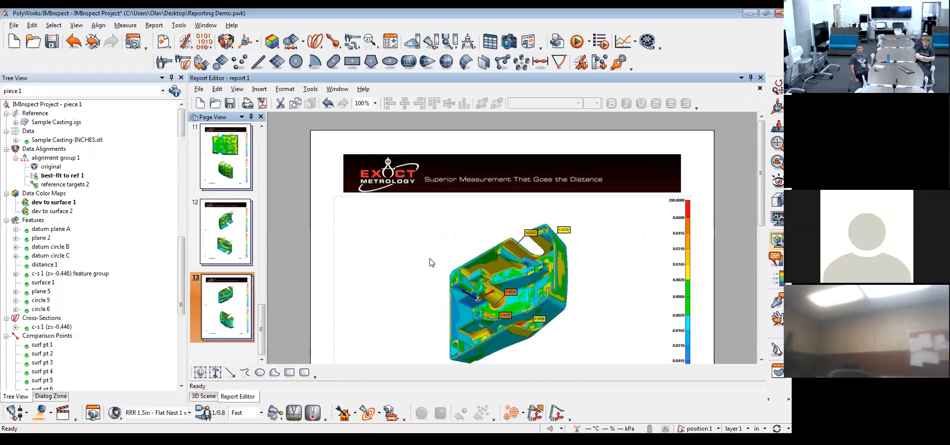
pyautogui.scroll(-3, 430, 263)
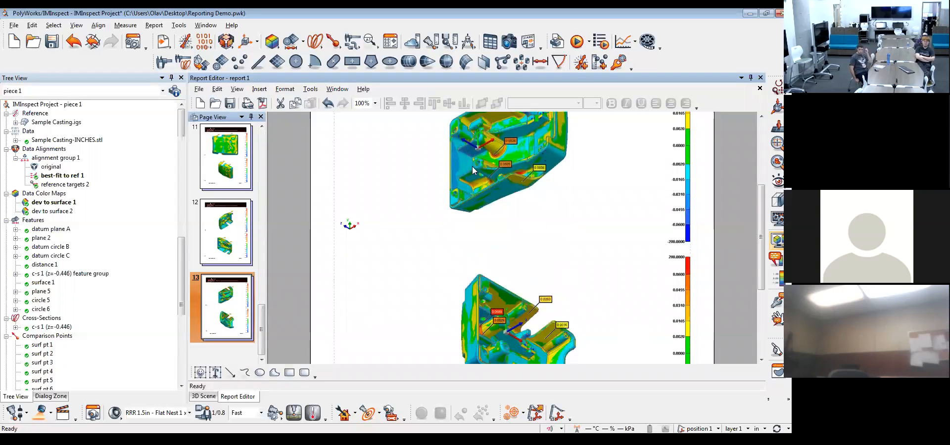
pyautogui.scroll(-4, 486, 218)
pyautogui.scroll(5, 486, 217)
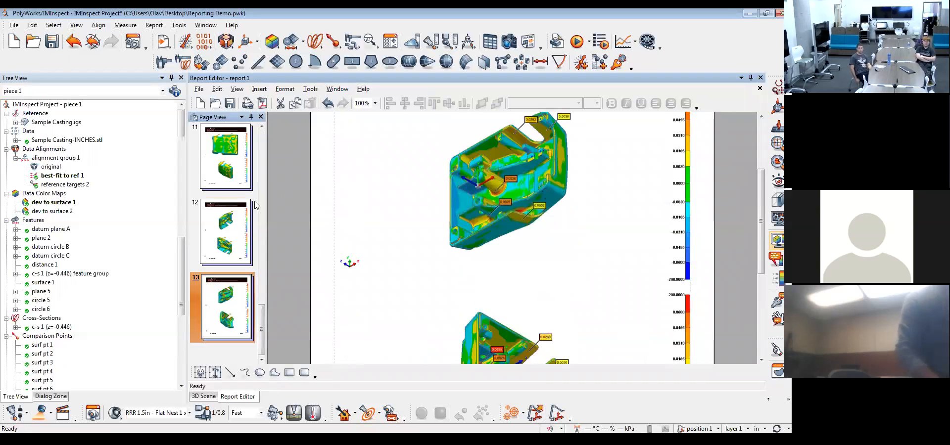
# Place the report item Snapshot on the blank page 7 of the report.
pyautogui.moveTo(262, 321); pyautogui.dragTo(266, 233)
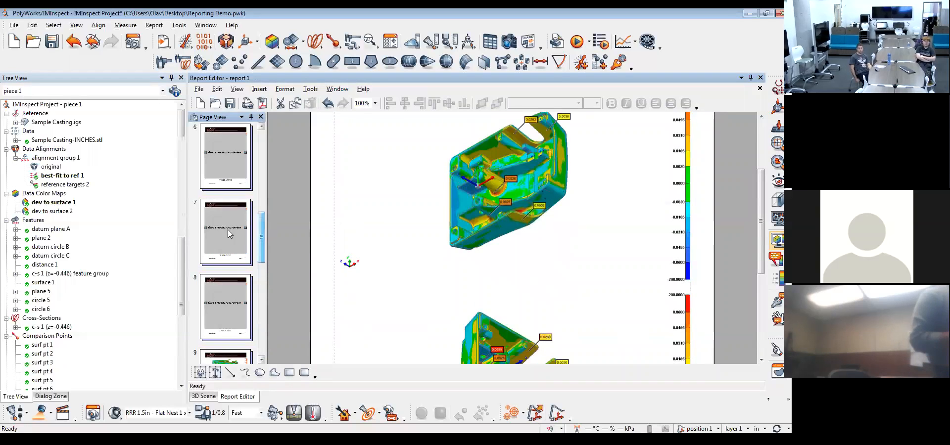
pyautogui.click(229, 234)
pyautogui.scroll(-10, 183, 270)
pyautogui.scroll(-1, 184, 270)
pyautogui.click(51, 274)
pyautogui.moveTo(51, 277); pyautogui.dragTo(504, 256)
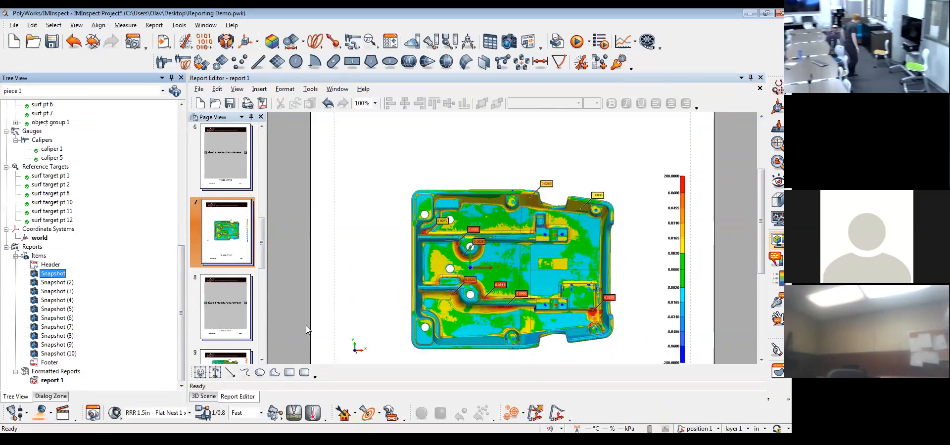
# Close report 1 without saving its changes and close the Report Editor to return to the 3D scene.
pyautogui.click(760, 89)
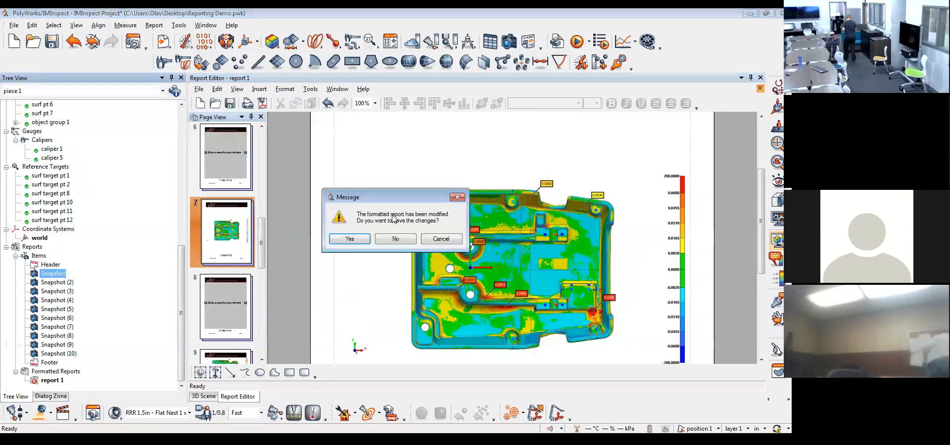
pyautogui.click(395, 239)
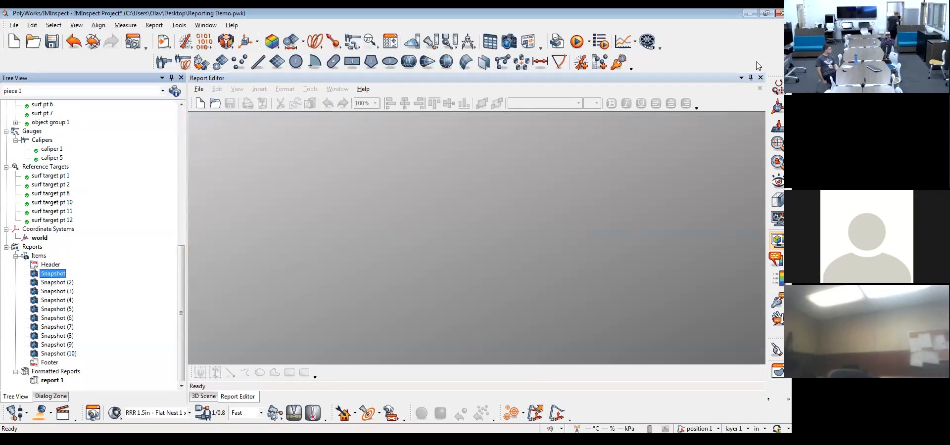
pyautogui.click(761, 77)
pyautogui.moveTo(411, 230)
pyautogui.mouseDown()
pyautogui.moveTo(415, 264)
pyautogui.moveTo(417, 233)
pyautogui.mouseUp()
pyautogui.moveTo(180, 285); pyautogui.dragTo(186, 161)
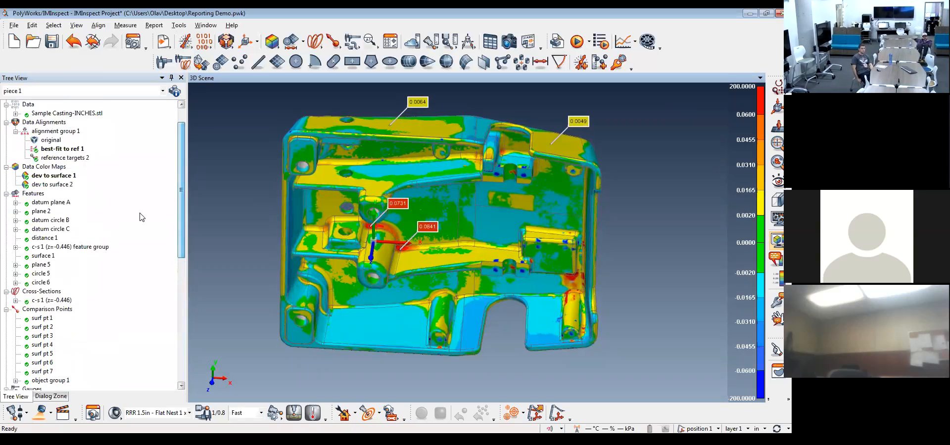
pyautogui.moveTo(179, 208); pyautogui.dragTo(180, 188)
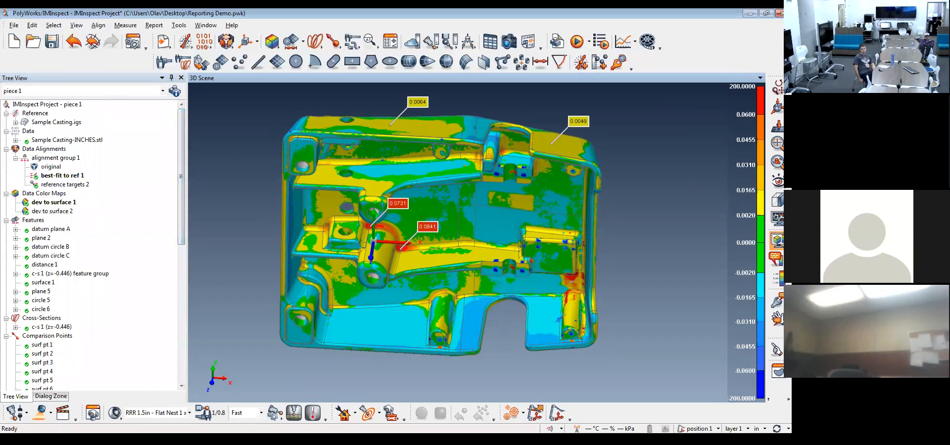
# Hide the casting's color map and reference model, and show only cross-section c-s 1 (z=-0.446) viewed straight along the Z axis.
pyautogui.click(775, 240)
pyautogui.middleClick(56, 123)
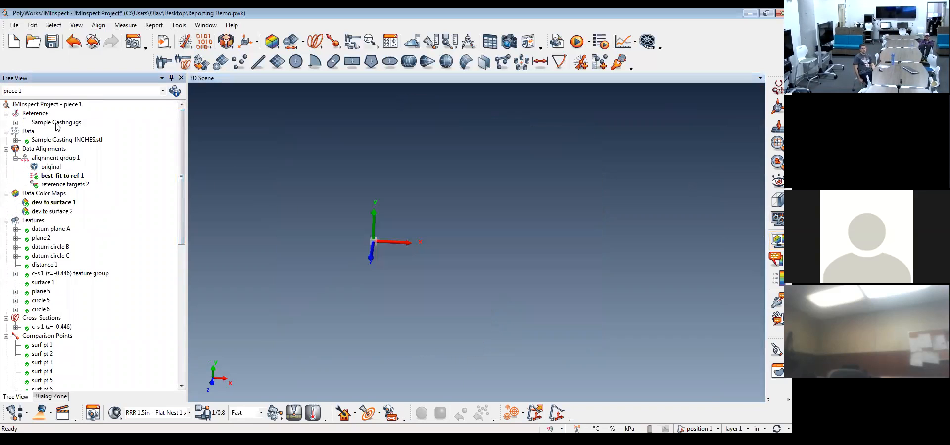
pyautogui.moveTo(181, 197); pyautogui.dragTo(185, 249)
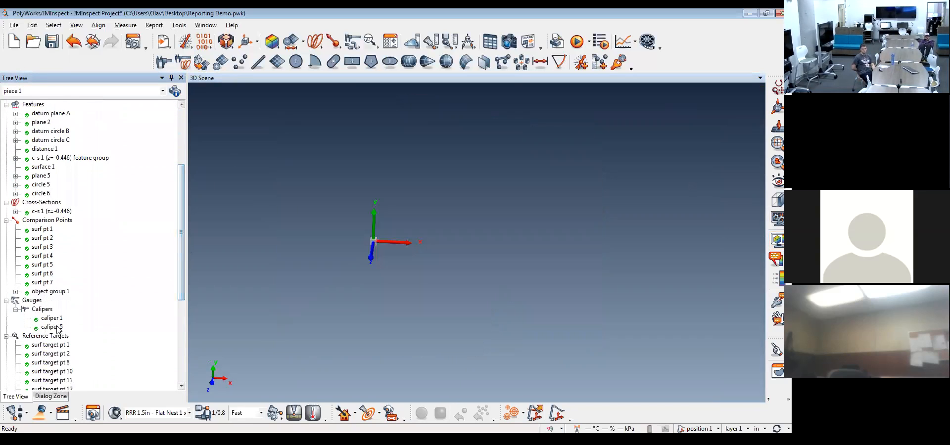
pyautogui.scroll(-5, 104, 321)
pyautogui.scroll(-2, 42, 279)
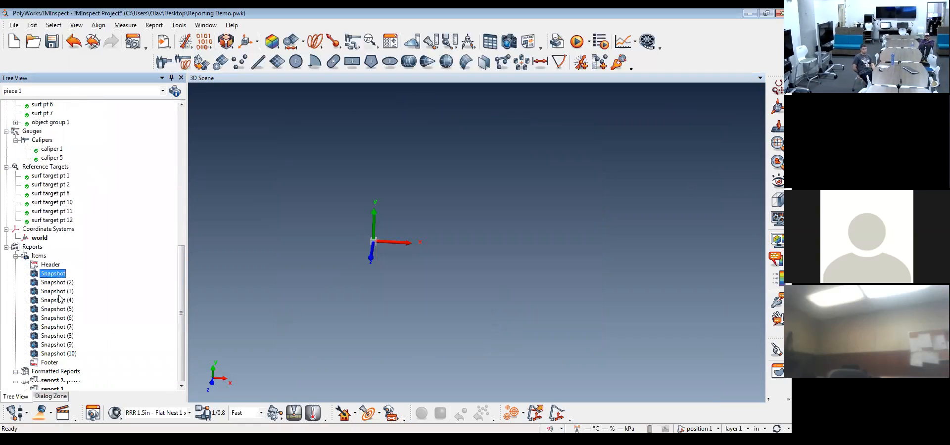
pyautogui.scroll(3, 42, 141)
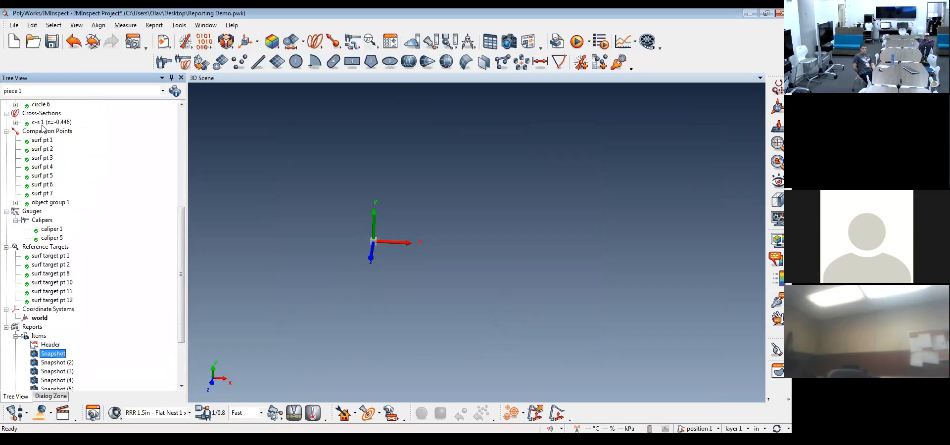
pyautogui.middleClick(50, 124)
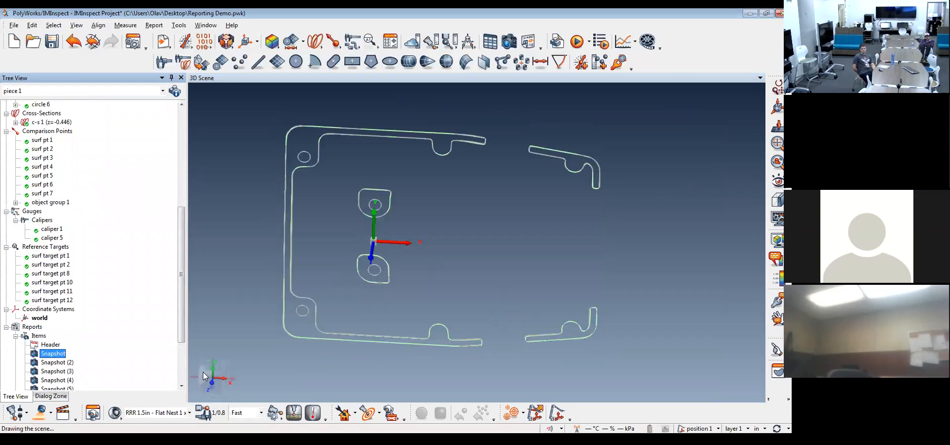
pyautogui.click(212, 388)
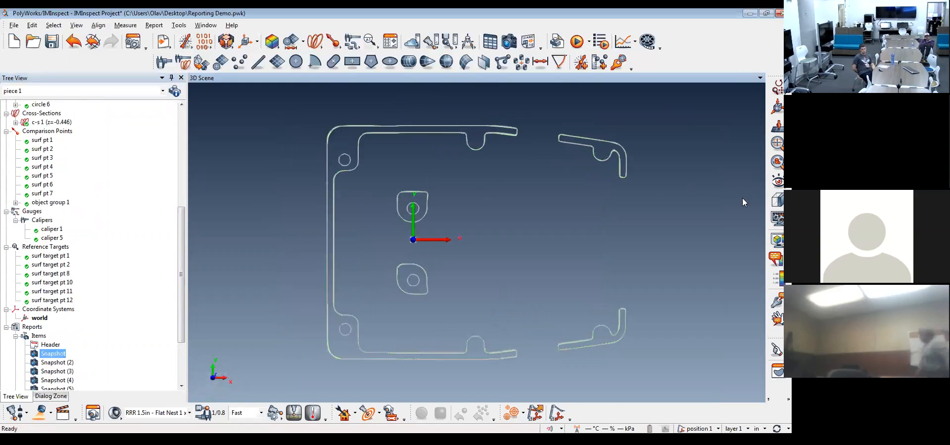
# Turn on the color map for the cross-section and capture close-up report snapshots of its lower-left and upper-left corners.
pyautogui.click(777, 240)
pyautogui.moveTo(392, 218); pyautogui.dragTo(410, 173, button='middle')
pyautogui.scroll(2, 422, 239)
pyautogui.moveTo(423, 249); pyautogui.dragTo(465, 219, button='middle')
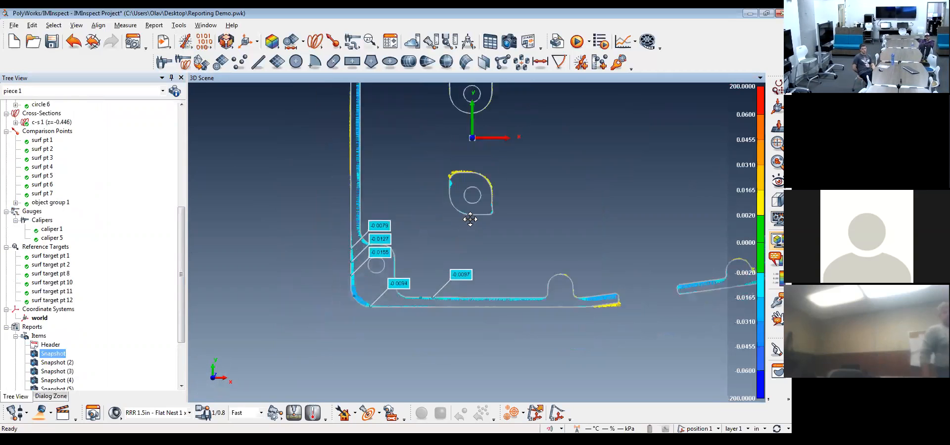
pyautogui.scroll(3, 446, 249)
pyautogui.moveTo(397, 235); pyautogui.dragTo(461, 230, button='middle')
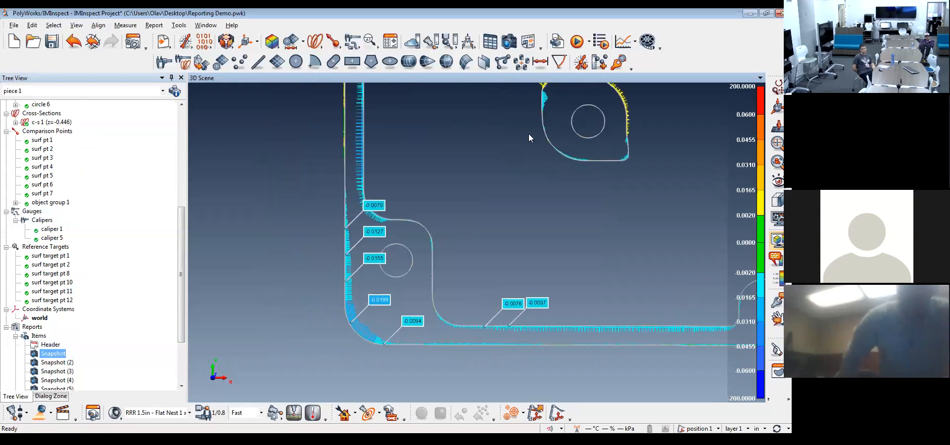
pyautogui.moveTo(506, 126); pyautogui.dragTo(505, 393, button='middle')
pyautogui.moveTo(462, 125); pyautogui.dragTo(459, 301, button='middle')
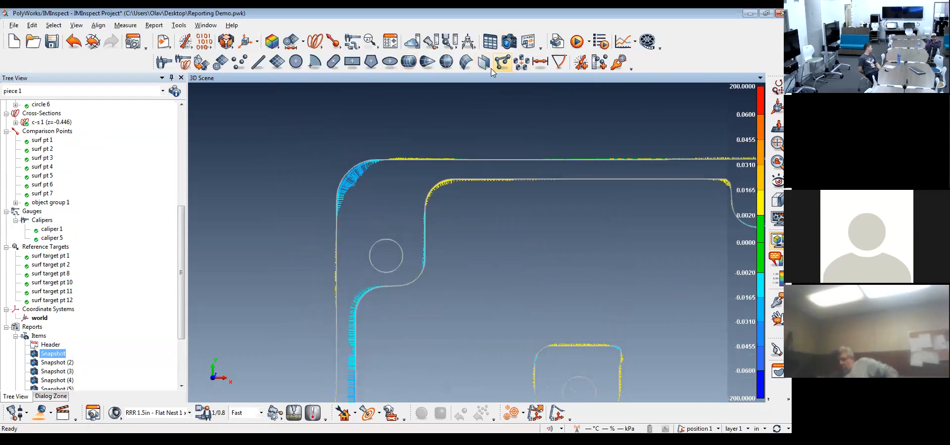
# Capture snapshots of the cross-section's upper-right and lower-right wall ends, adding a color map point annotation to each of the two lower walls.
pyautogui.moveTo(659, 242); pyautogui.dragTo(188, 219, button='middle')
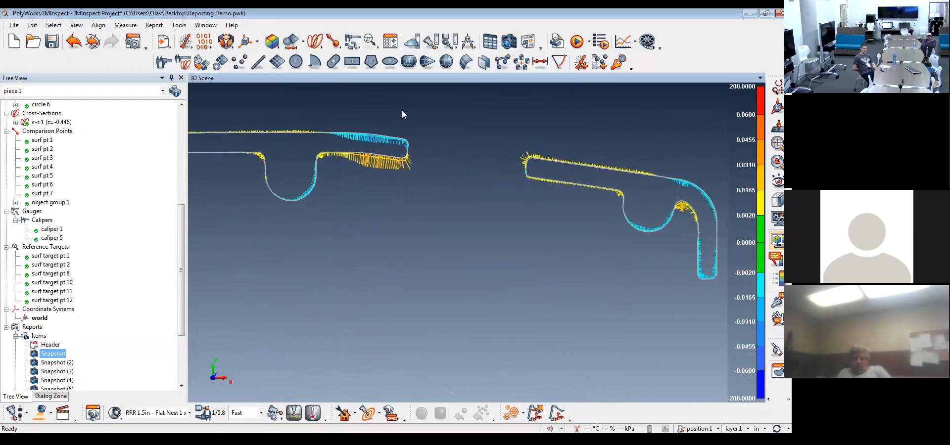
pyautogui.moveTo(583, 344); pyautogui.dragTo(560, 265, button='middle')
pyautogui.moveTo(560, 265); pyautogui.dragTo(619, 191)
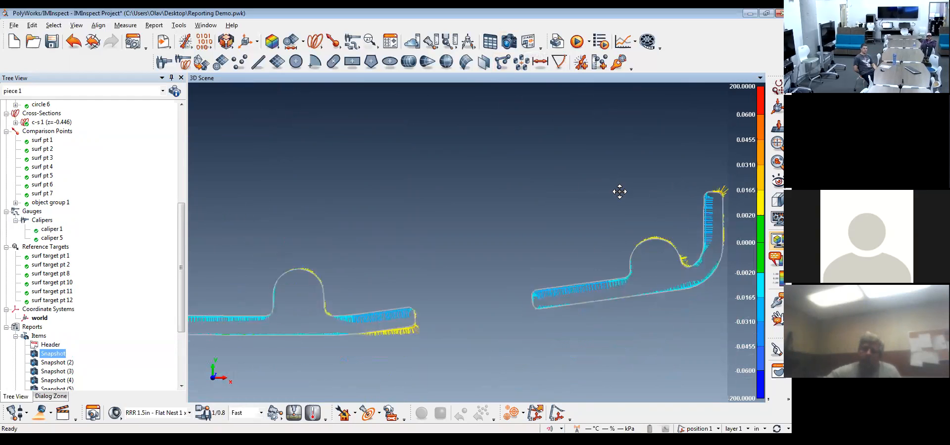
pyautogui.moveTo(619, 191); pyautogui.dragTo(596, 182, button='middle')
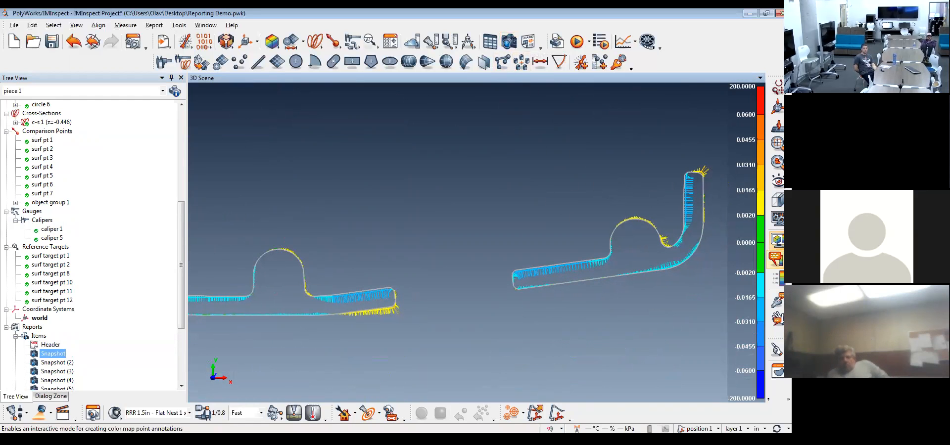
pyautogui.click(776, 258)
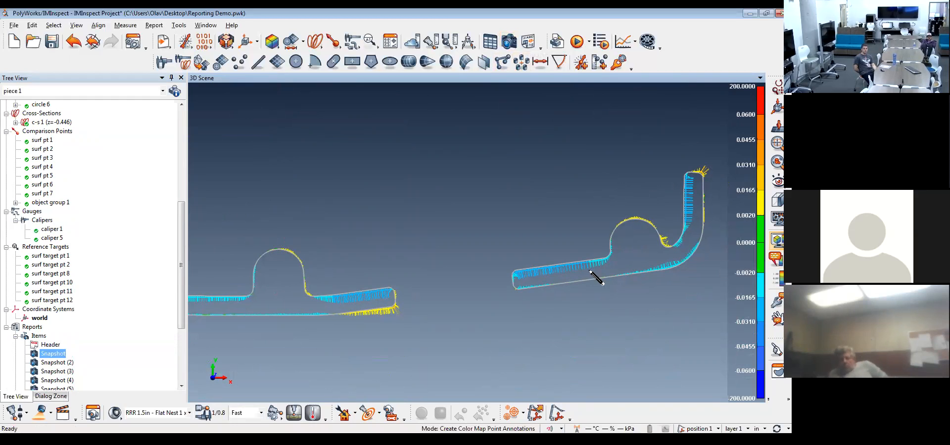
pyautogui.click(558, 267)
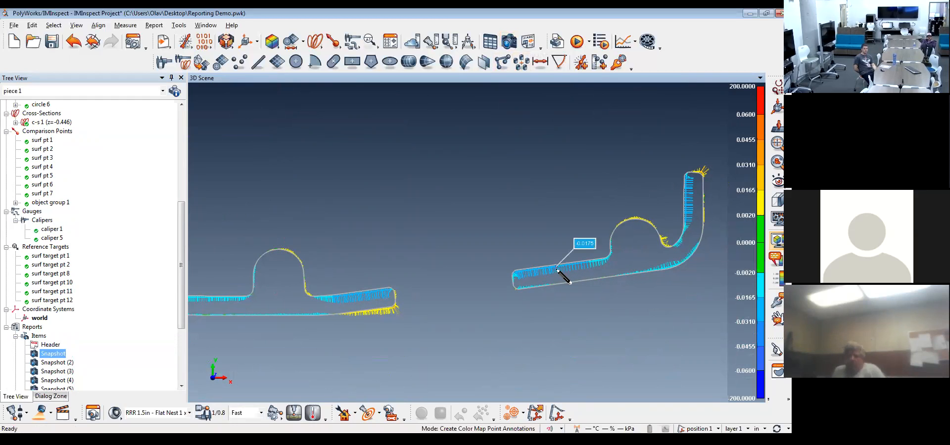
pyautogui.click(387, 310)
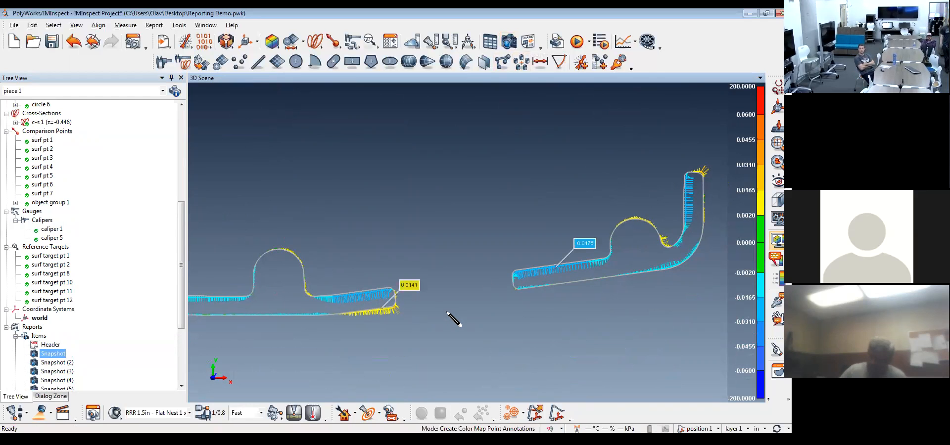
pyautogui.click(509, 42)
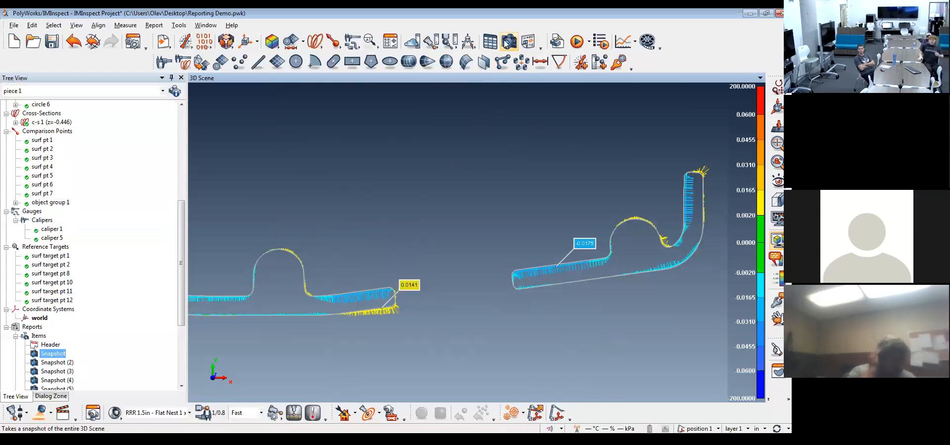
# Capture a report snapshot of the whole color-mapped cross-section.
pyautogui.scroll(-4, 583, 274)
pyautogui.moveTo(386, 239); pyautogui.dragTo(417, 343, button='middle')
pyautogui.scroll(-2, 453, 290)
pyautogui.moveTo(467, 295); pyautogui.dragTo(468, 287, button='middle')
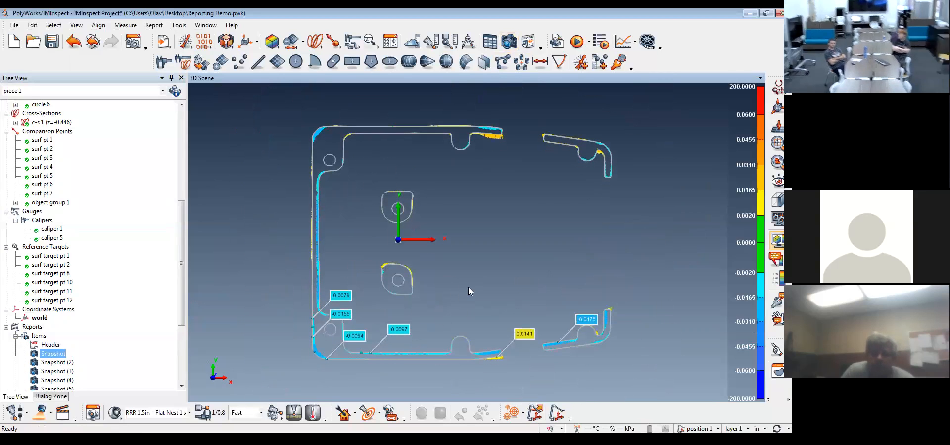
# Hide the cross-section, show the Sample Casting.igs reference model again in a tilted view, and turn its color map off.
pyautogui.moveTo(181, 270); pyautogui.dragTo(189, 195)
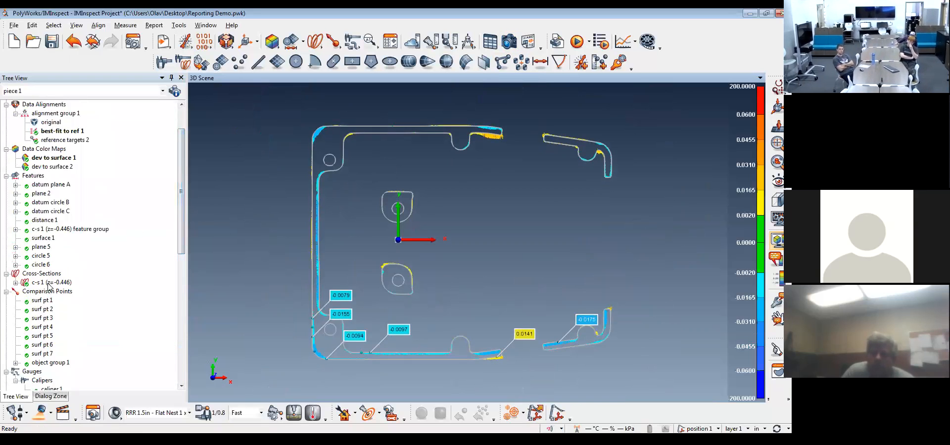
pyautogui.moveTo(179, 155); pyautogui.dragTo(182, 130)
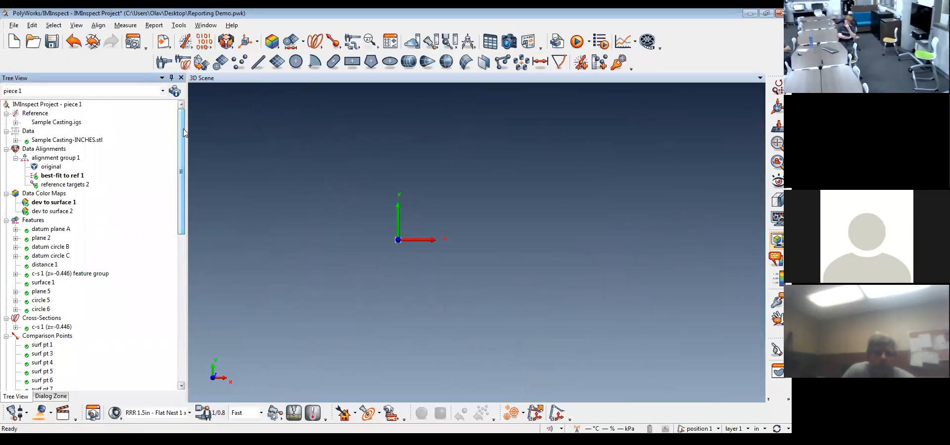
pyautogui.moveTo(499, 232); pyautogui.dragTo(715, 225)
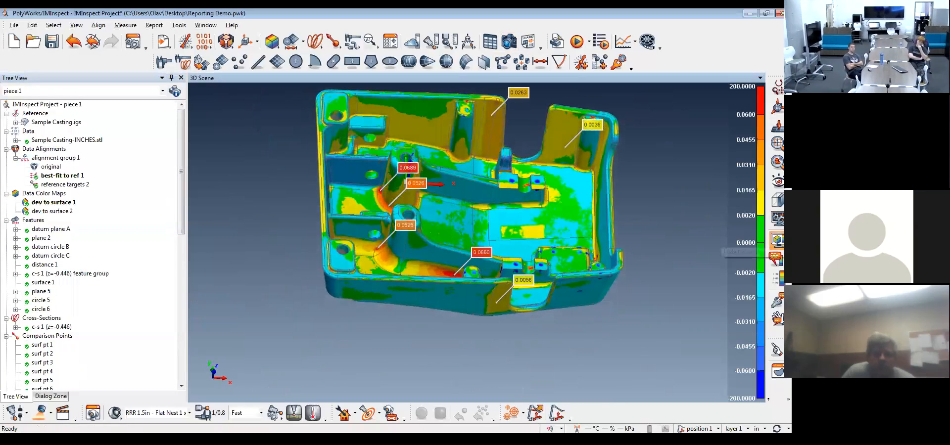
pyautogui.click(777, 240)
pyautogui.moveTo(494, 223); pyautogui.dragTo(308, 251)
pyautogui.moveTo(182, 219)
pyautogui.mouseDown()
pyautogui.moveTo(171, 372)
pyautogui.moveTo(179, 220)
pyautogui.mouseUp()
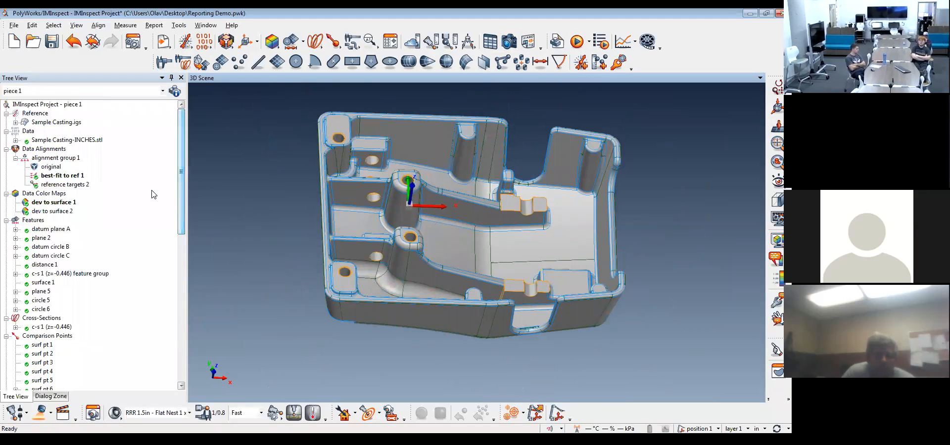
# Make reference targets 2 the active data alignment.
pyautogui.click(79, 185)
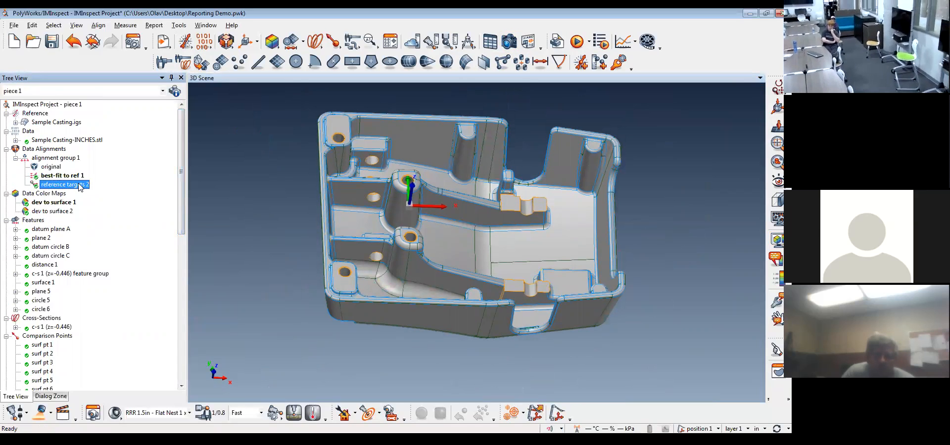
pyautogui.rightClick(80, 186)
pyautogui.click(92, 188)
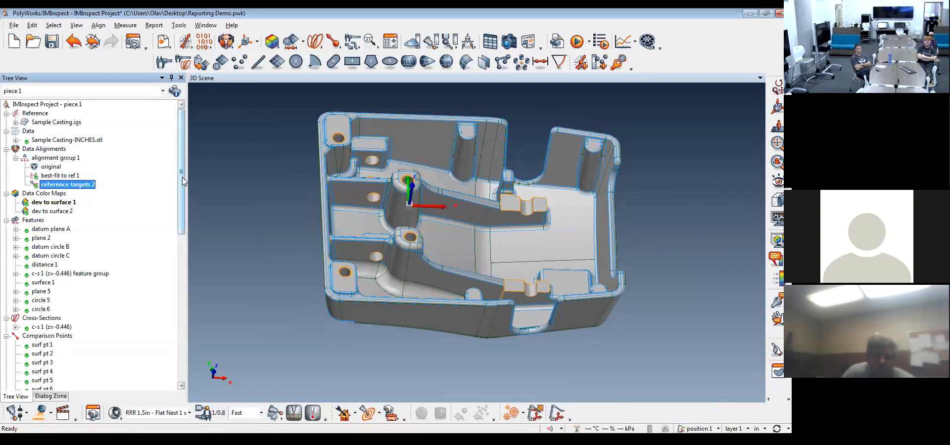
# Open the properties of the first report snapshot and examine the data alignment choices available for it.
pyautogui.moveTo(183, 177); pyautogui.dragTo(186, 334)
pyautogui.click(58, 230)
pyautogui.rightClick(58, 231)
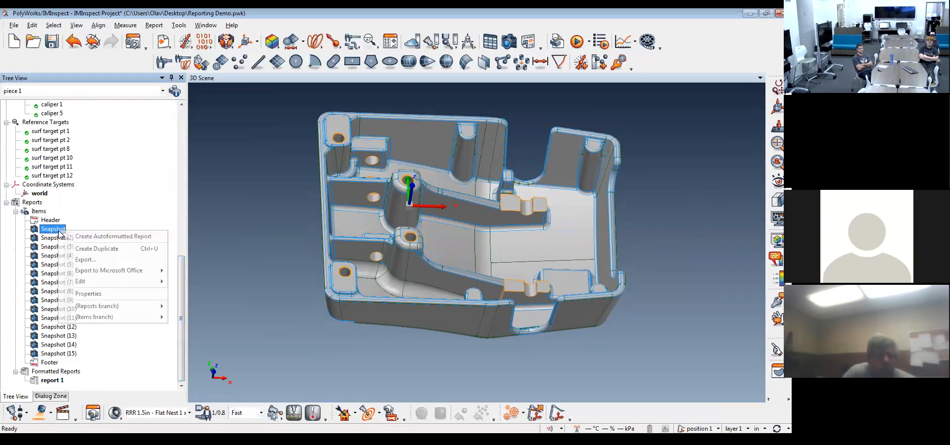
pyautogui.click(88, 294)
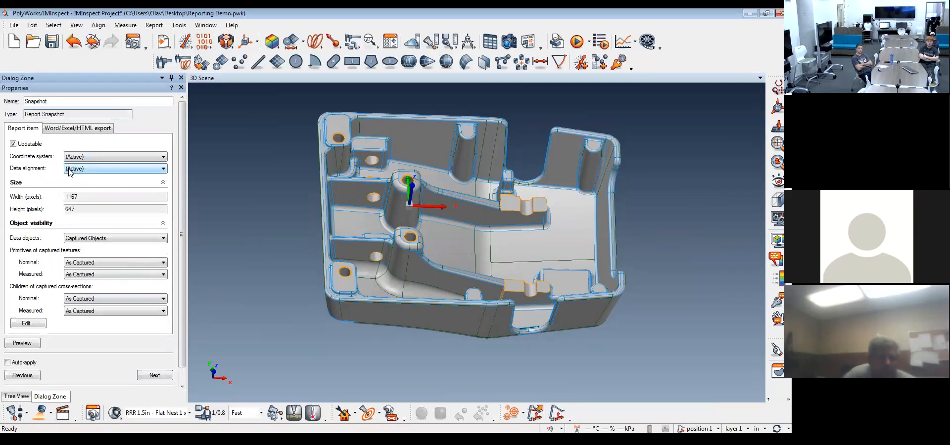
pyautogui.click(119, 172)
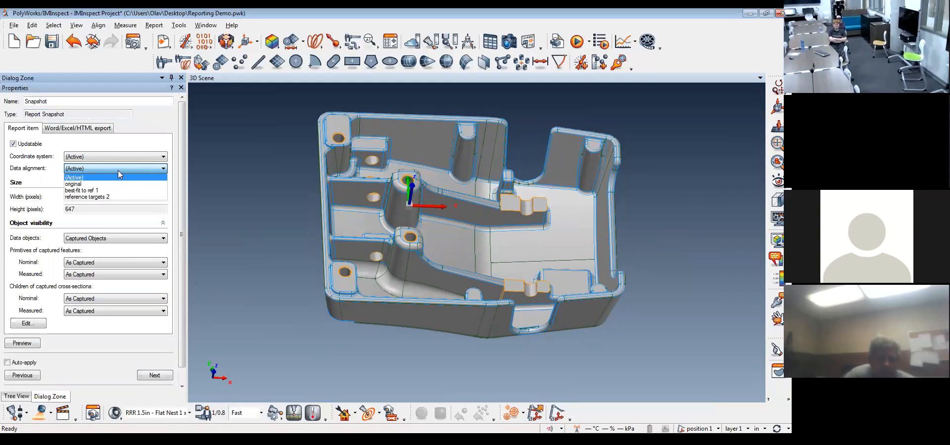
pyautogui.click(126, 165)
pyautogui.click(154, 376)
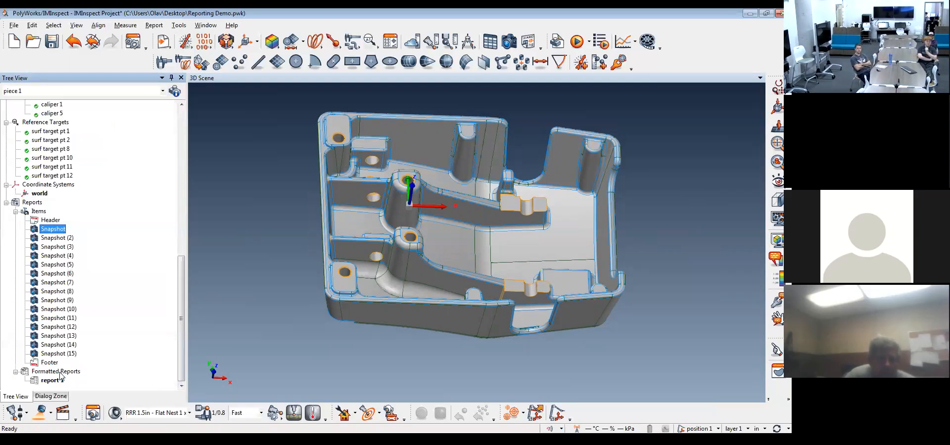
# Set the data alignment of all report snapshots, from Snapshot through Snapshot (15), to best-fit to ref 1.
pyautogui.keyDown('shift'); pyautogui.click(58, 354); pyautogui.keyUp('shift')
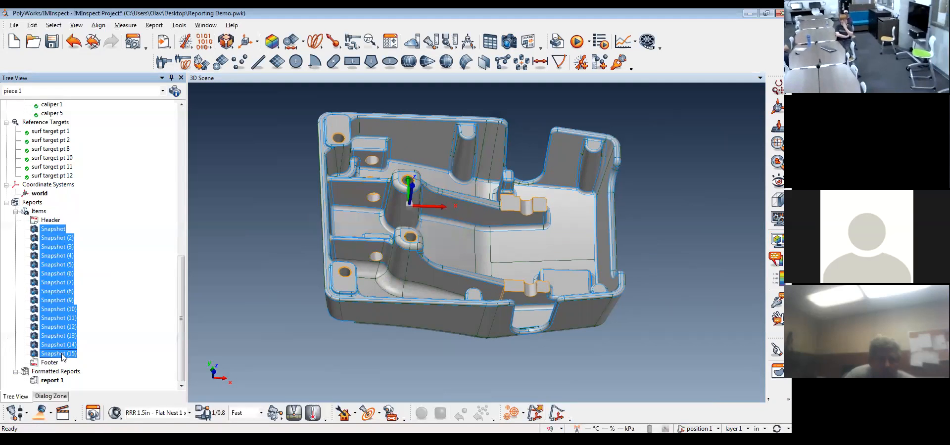
pyautogui.rightClick(61, 329)
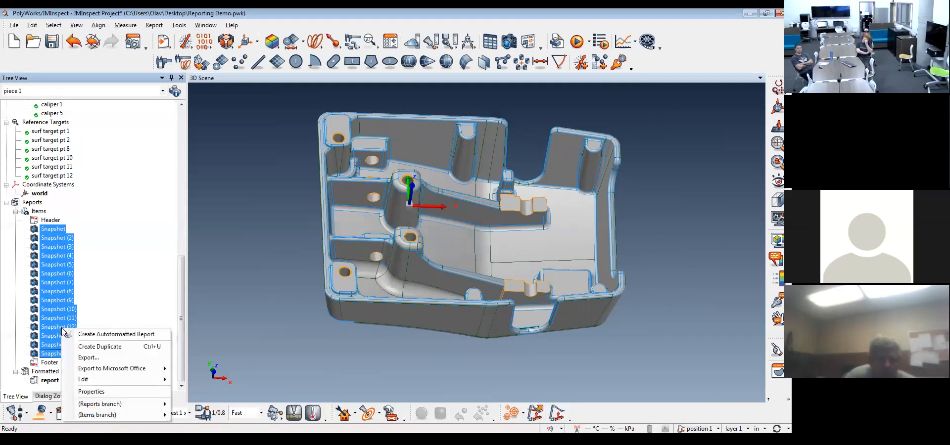
pyautogui.click(119, 394)
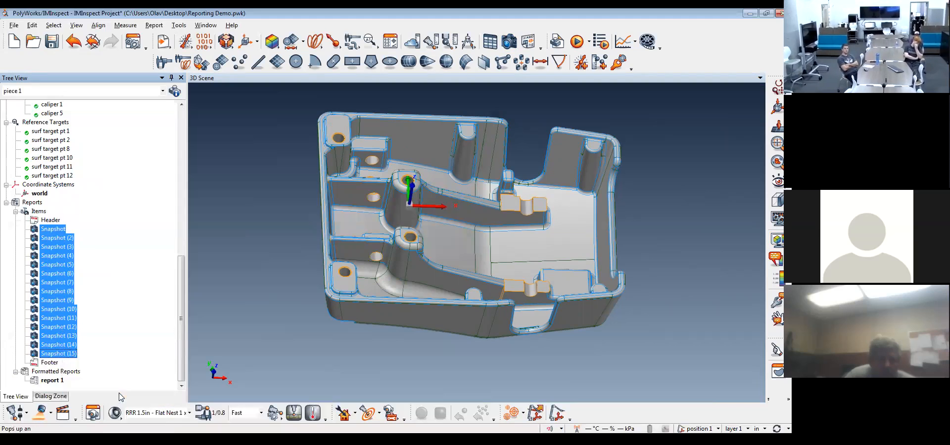
pyautogui.click(111, 168)
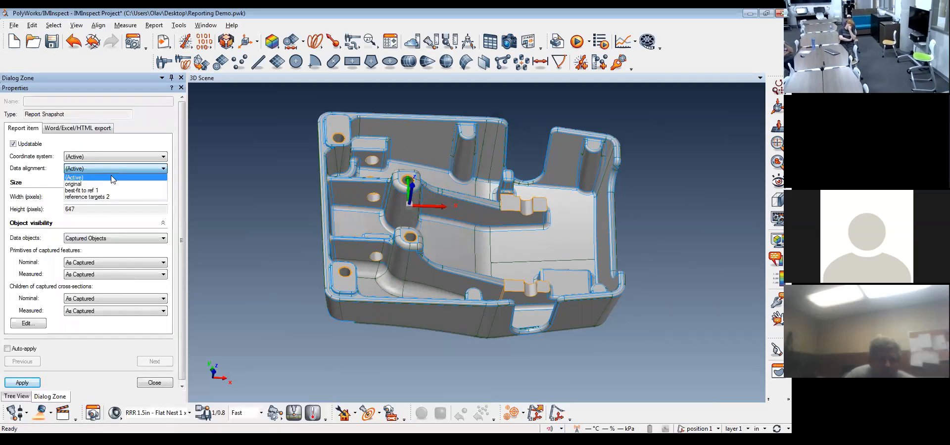
pyautogui.click(83, 190)
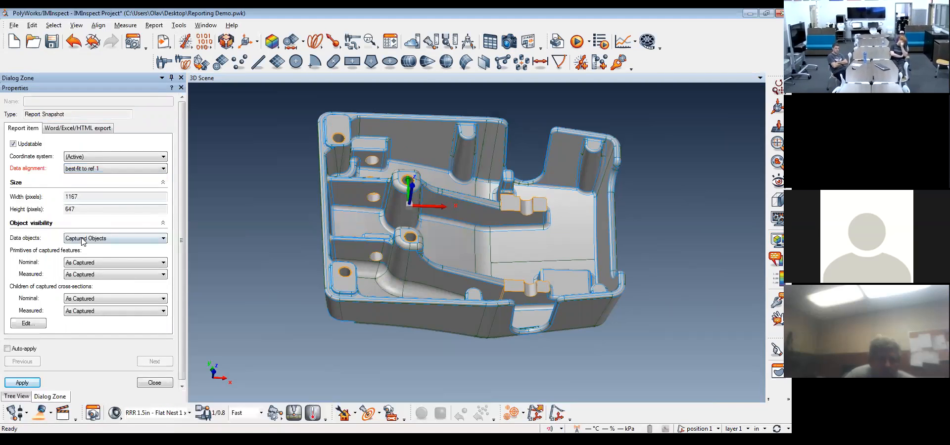
pyautogui.click(28, 383)
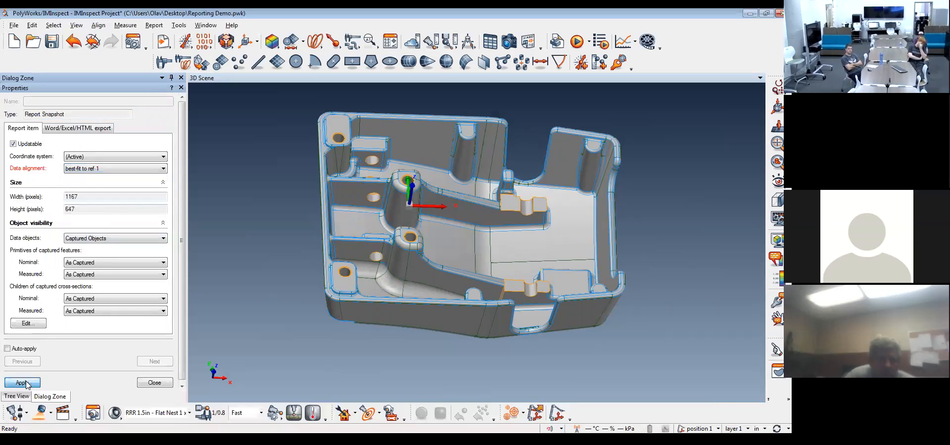
pyautogui.click(153, 383)
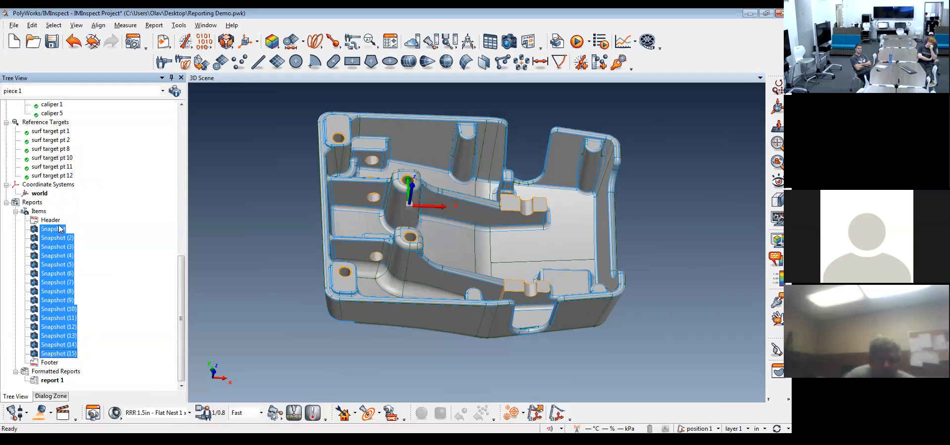
# Show datum plane A, datum circle B and datum circle C on the casting model.
pyautogui.scroll(12, 110, 275)
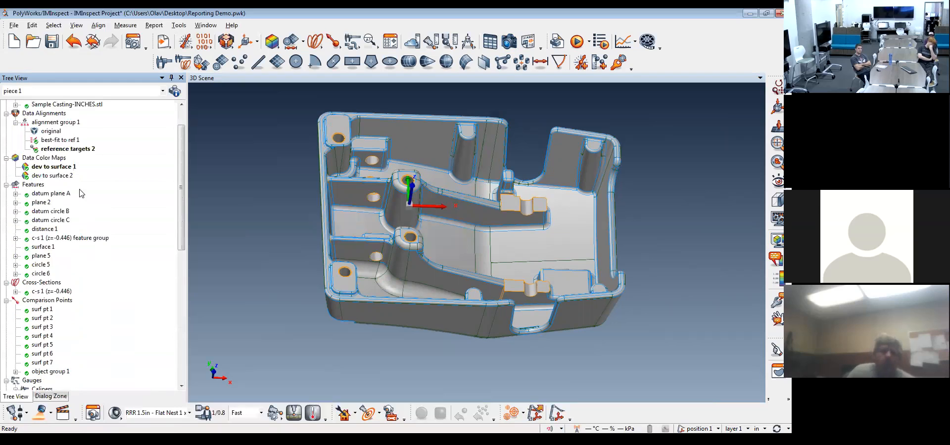
pyautogui.scroll(-10, 62, 154)
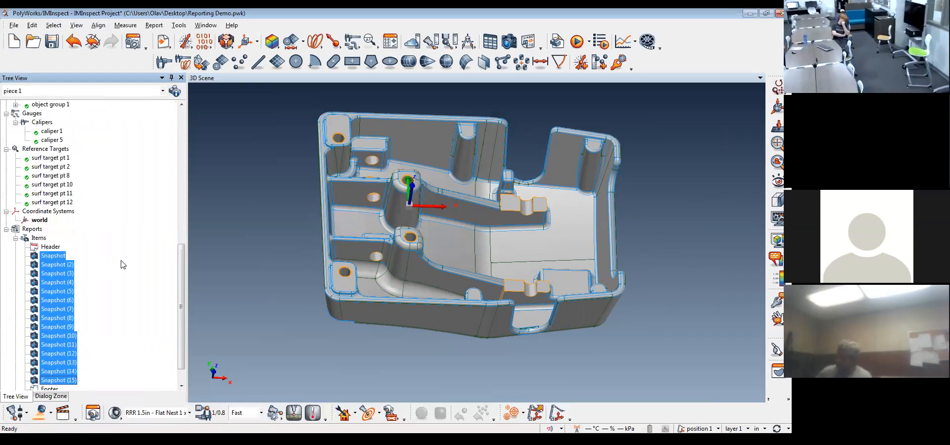
pyautogui.scroll(15, 140, 297)
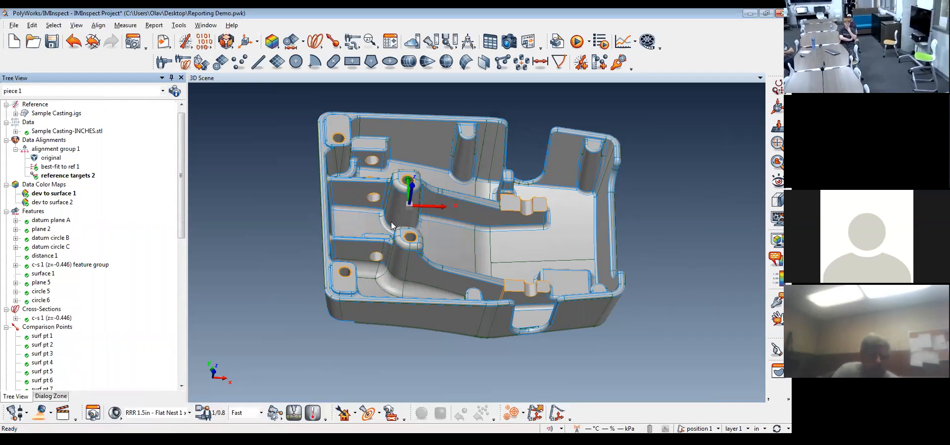
pyautogui.middleClick(47, 221)
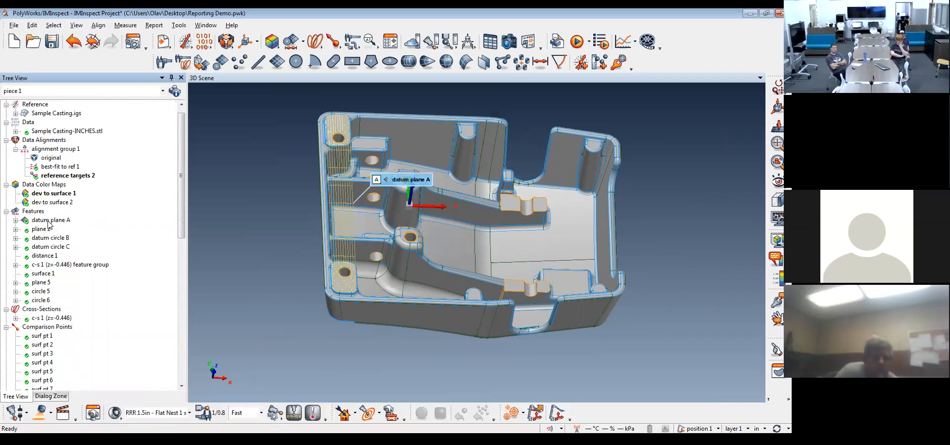
pyautogui.moveTo(323, 220); pyautogui.dragTo(339, 196)
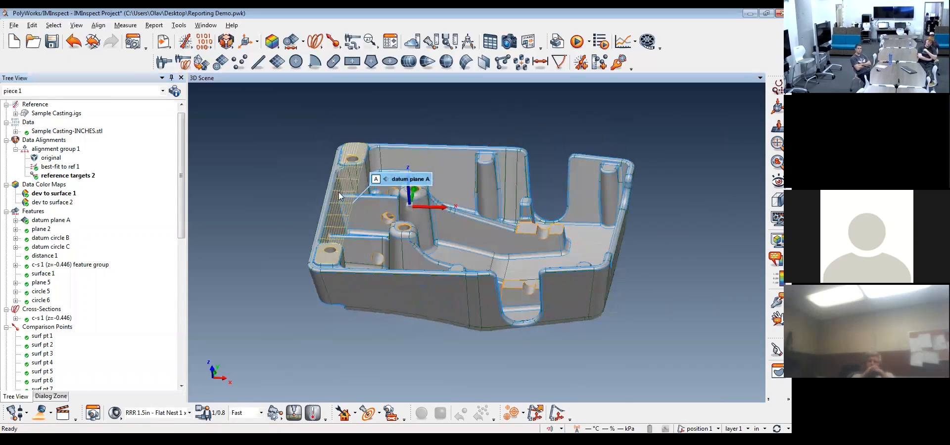
pyautogui.middleClick(51, 239)
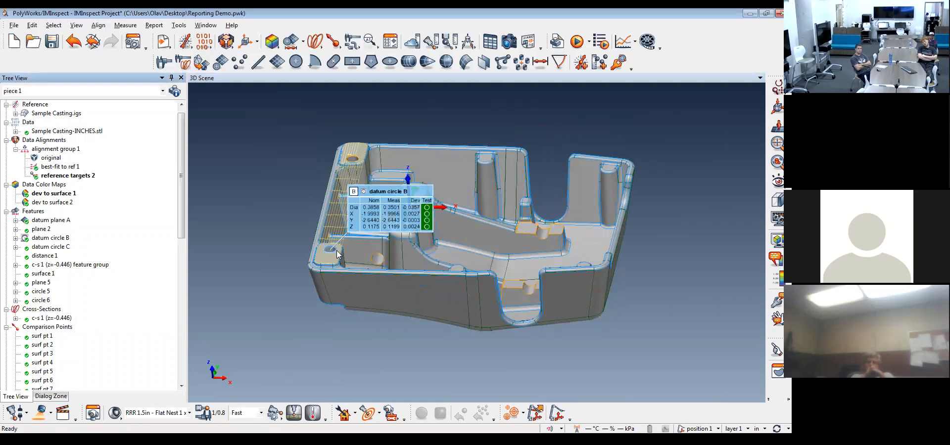
pyautogui.middleClick(70, 249)
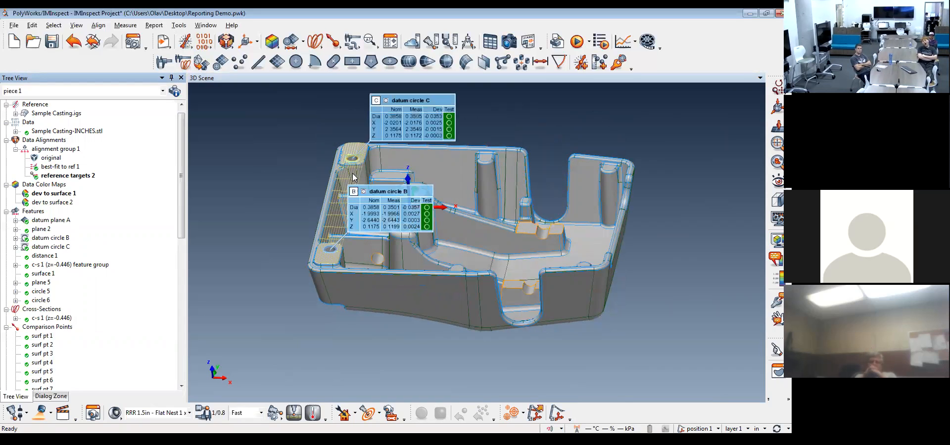
pyautogui.moveTo(359, 164); pyautogui.dragTo(354, 237)
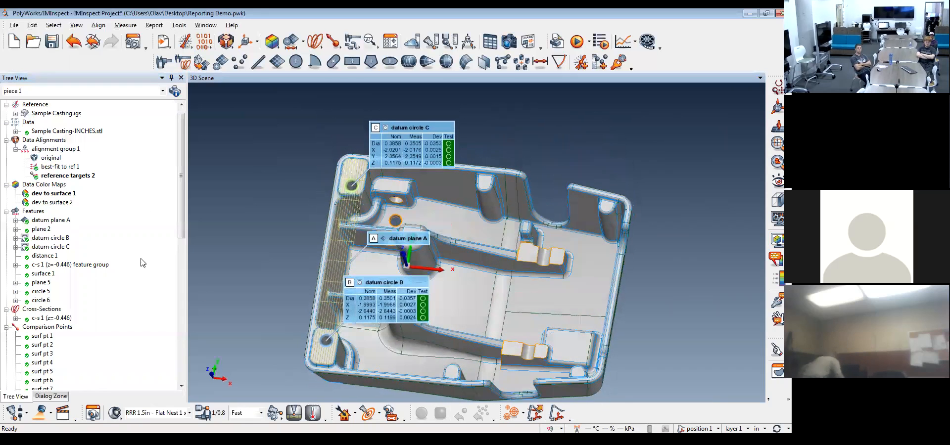
# Show all the reference target surface points on the casting in a view from above.
pyautogui.moveTo(180, 187); pyautogui.dragTo(179, 256)
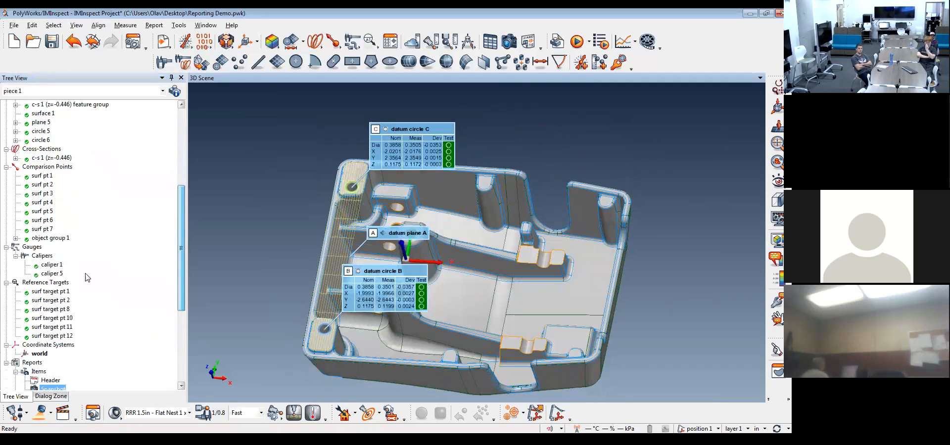
pyautogui.middleClick(45, 282)
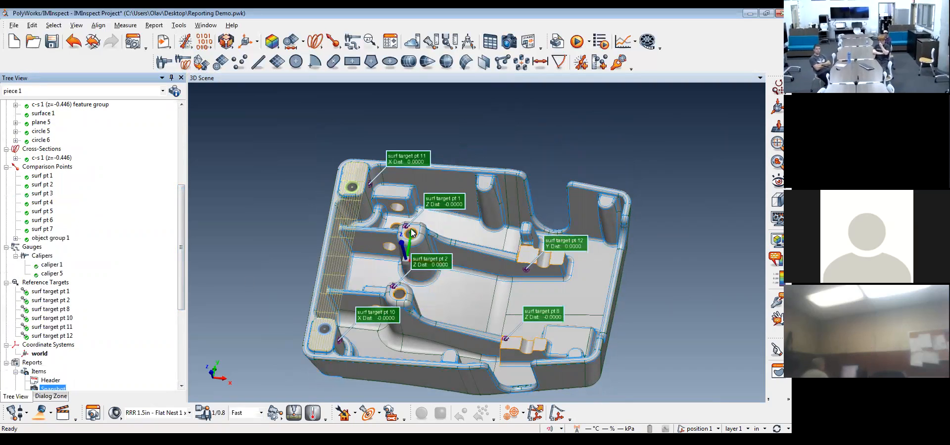
pyautogui.moveTo(407, 225); pyautogui.dragTo(403, 258)
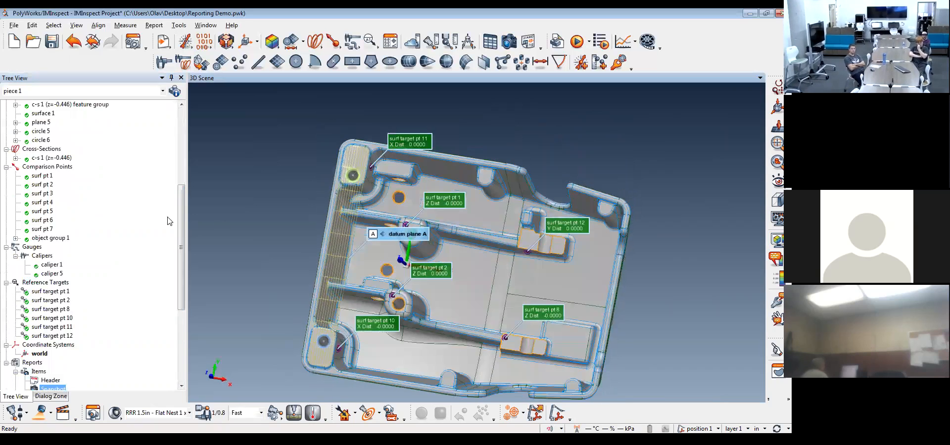
# Create a report table for datum circle B and datum circle C.
pyautogui.scroll(5, 119, 221)
pyautogui.click(49, 222)
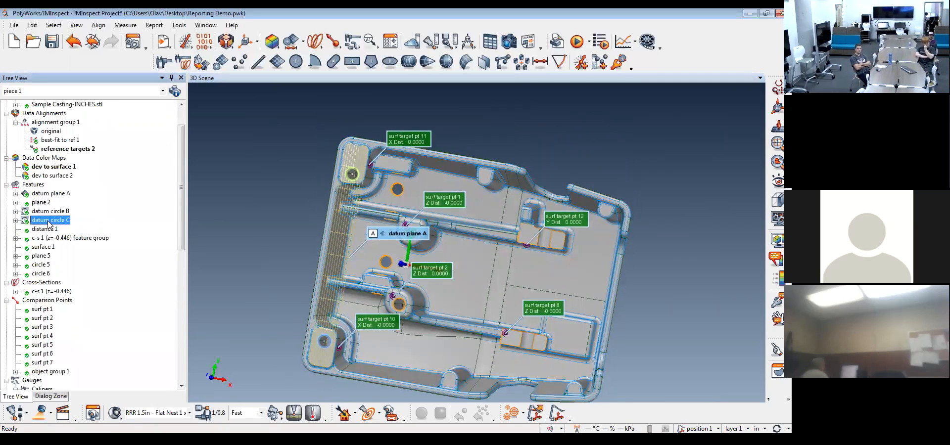
pyautogui.keyDown('ctrl'); pyautogui.click(51, 211); pyautogui.keyUp('ctrl')
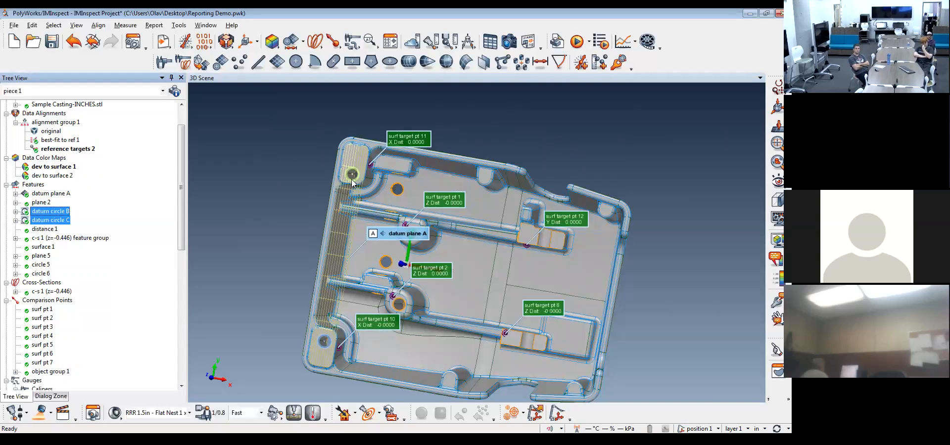
pyautogui.rightClick(48, 219)
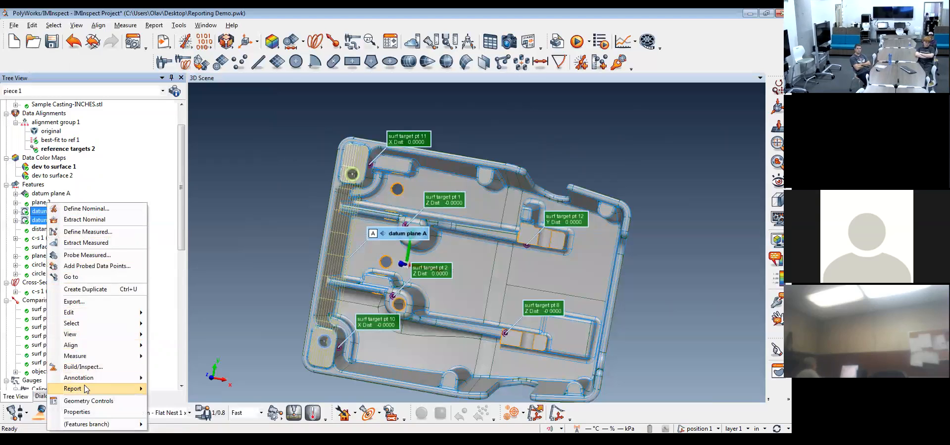
pyautogui.moveTo(85, 391)
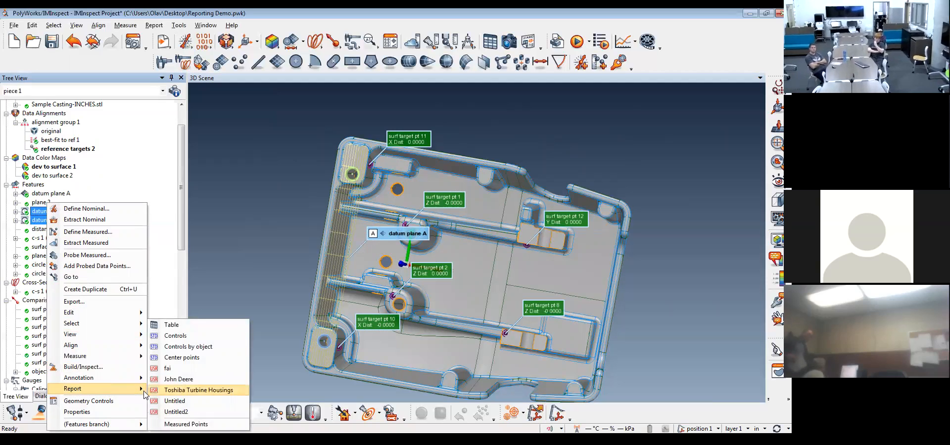
pyautogui.click(197, 325)
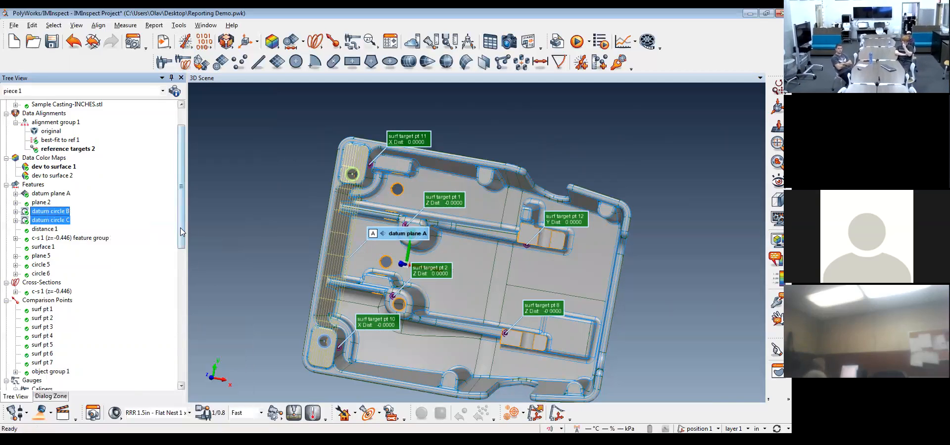
# Open the Feature table among the report items and change its title to "table 1".
pyautogui.moveTo(180, 228); pyautogui.dragTo(178, 374)
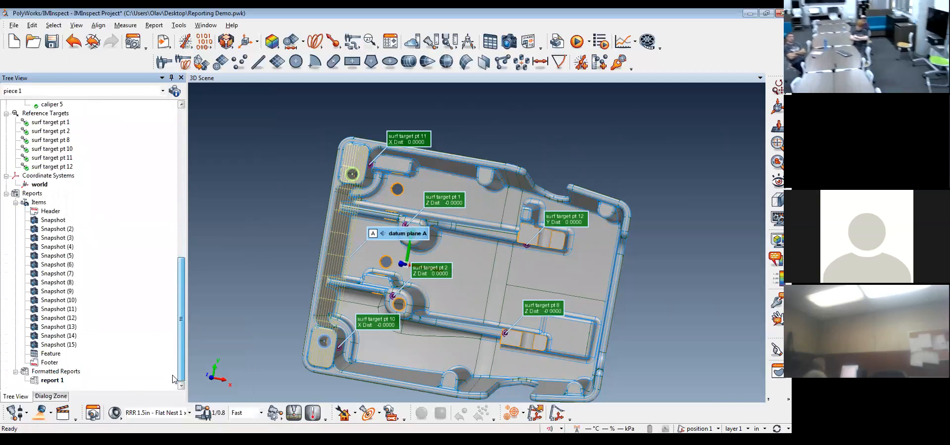
pyautogui.click(48, 356)
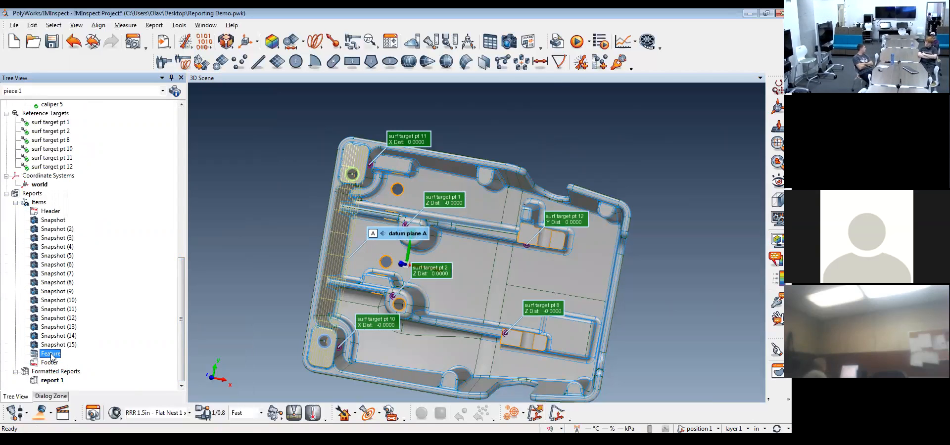
pyautogui.doubleClick(51, 356)
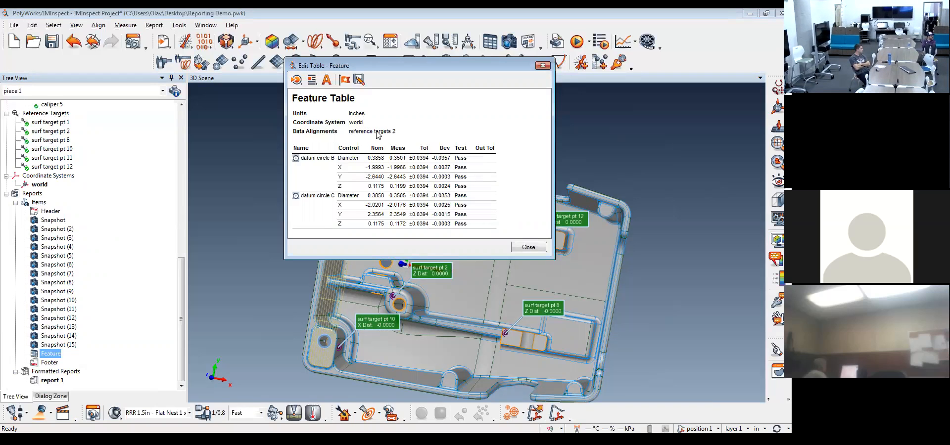
pyautogui.rightClick(334, 102)
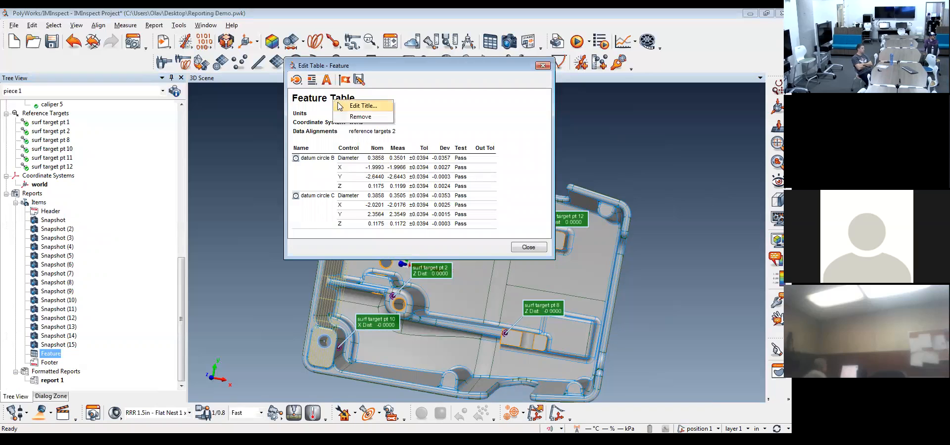
pyautogui.click(359, 106)
pyautogui.moveTo(397, 216); pyautogui.dragTo(361, 218)
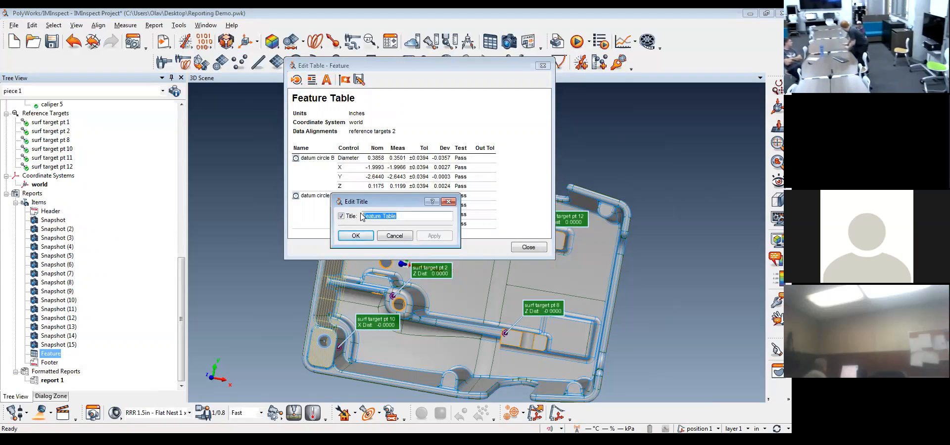
pyautogui.write('table 1')
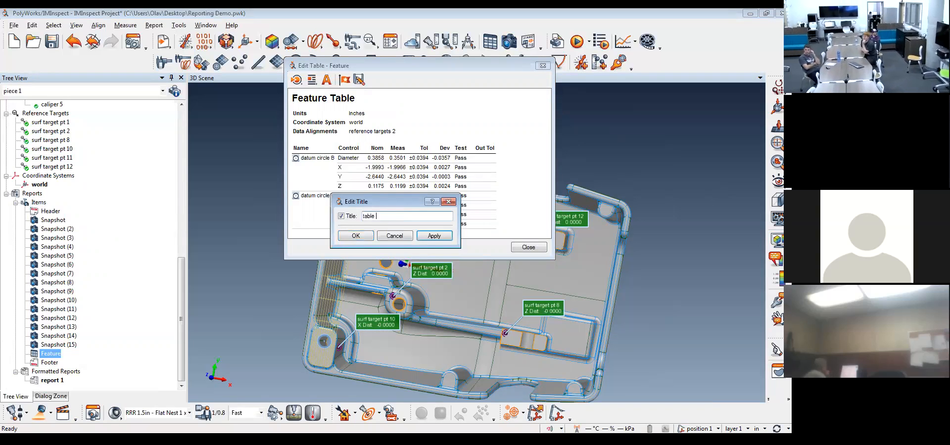
pyautogui.press('Return')
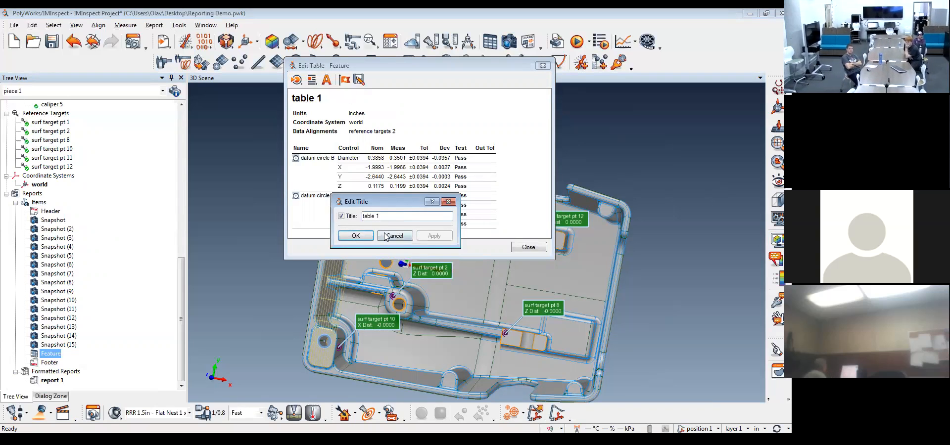
pyautogui.click(356, 235)
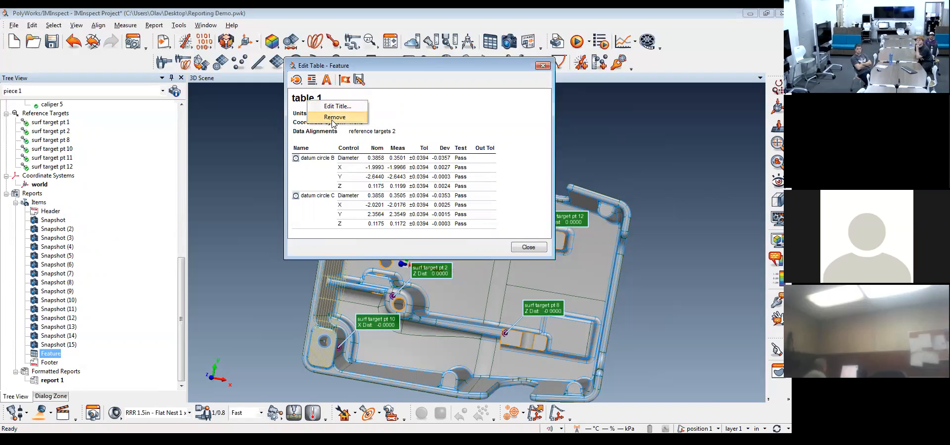
# Remove the title from the Feature table and reduce its header to only the length units, without coordinate system and data alignments.
pyautogui.scroll(-1, 333, 123)
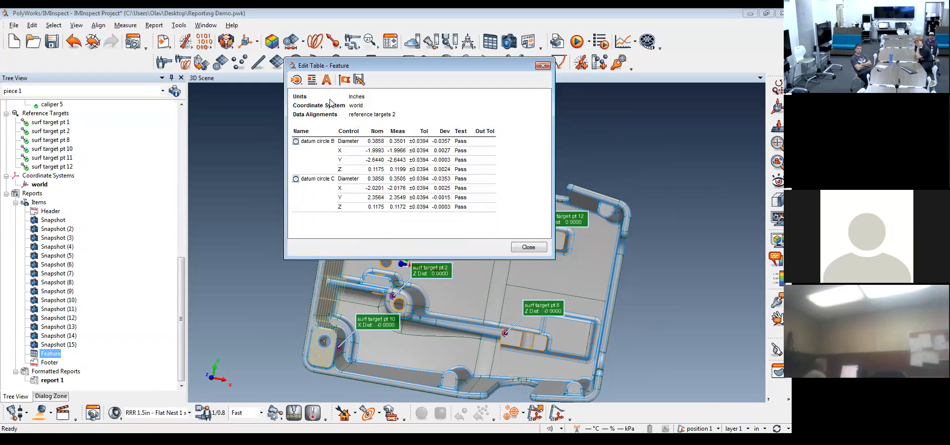
pyautogui.rightClick(331, 102)
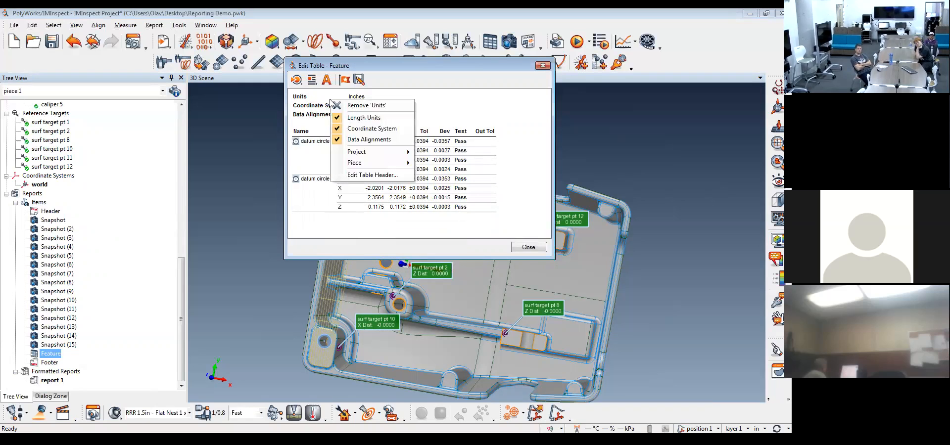
pyautogui.click(365, 118)
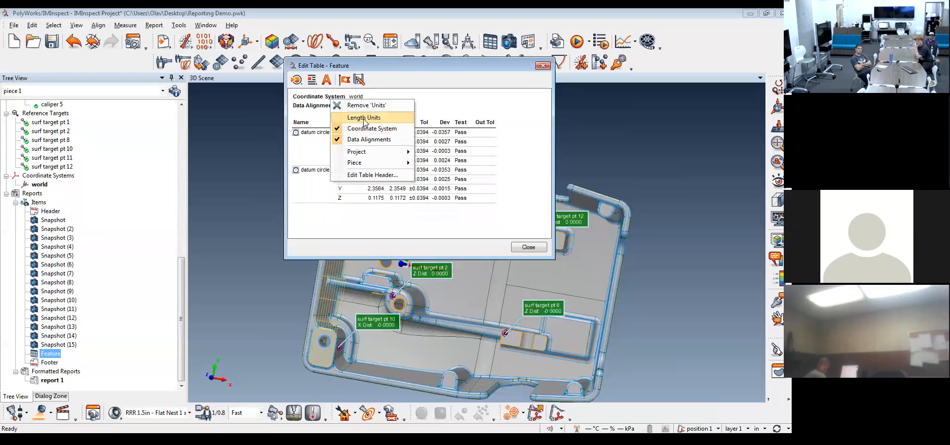
pyautogui.click(365, 118)
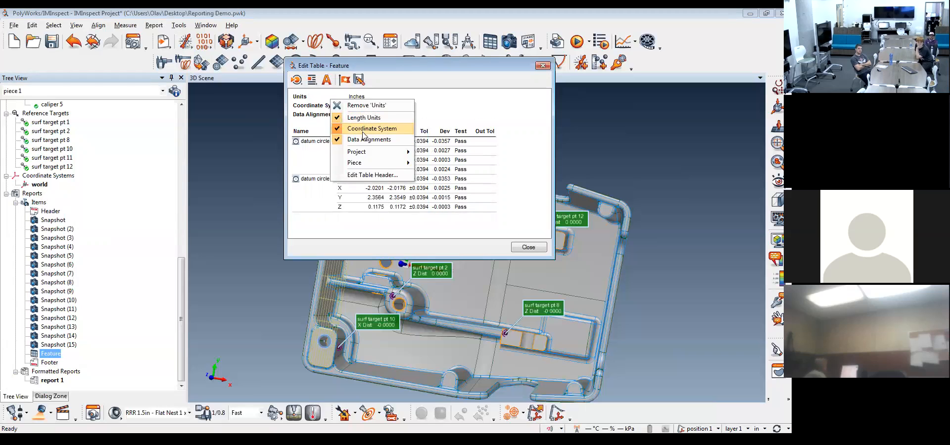
pyautogui.moveTo(364, 156)
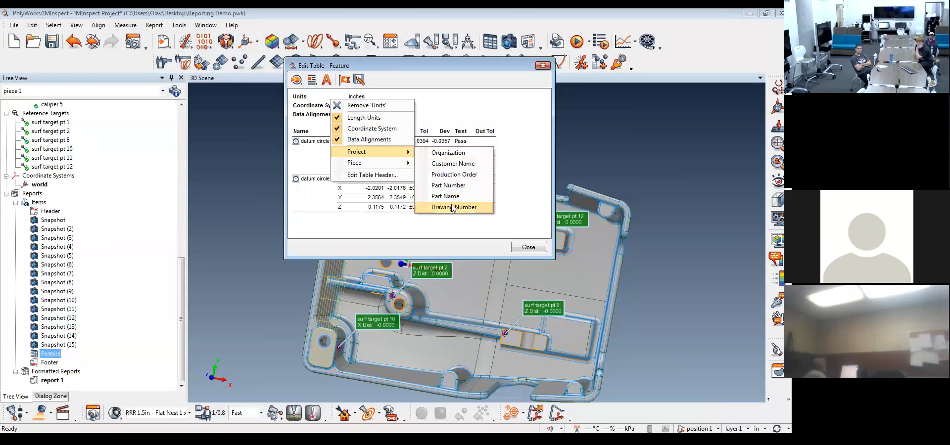
pyautogui.moveTo(389, 164)
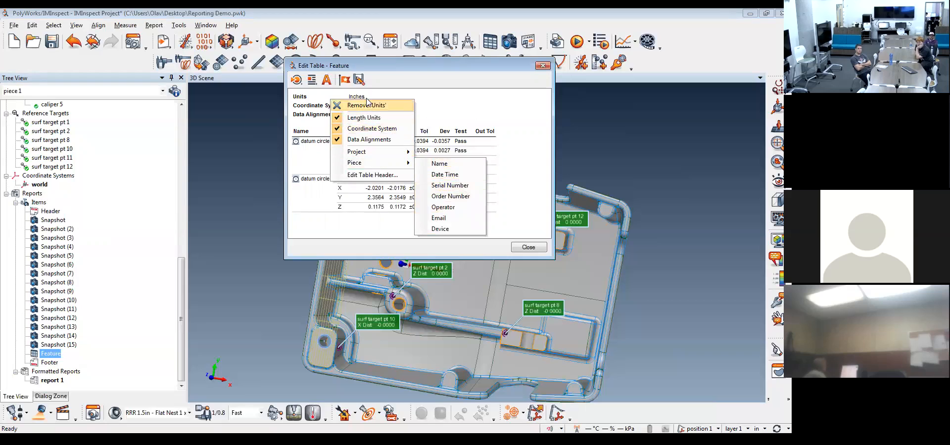
pyautogui.click(372, 118)
pyautogui.click(372, 128)
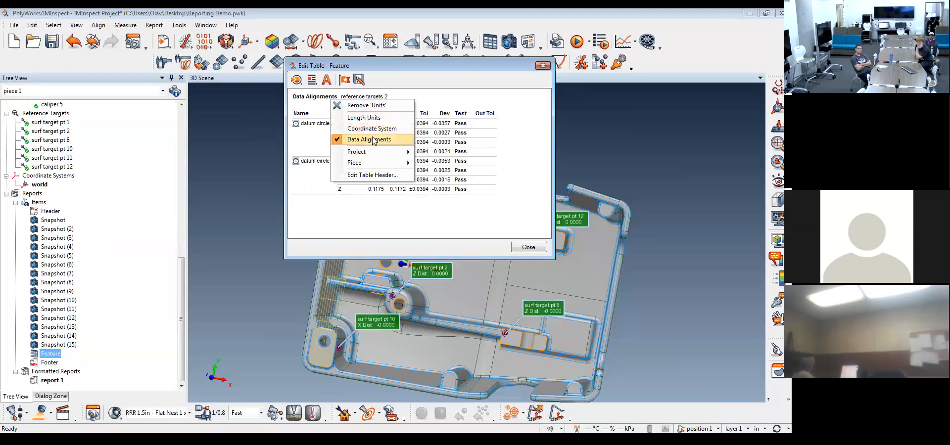
pyautogui.click(372, 139)
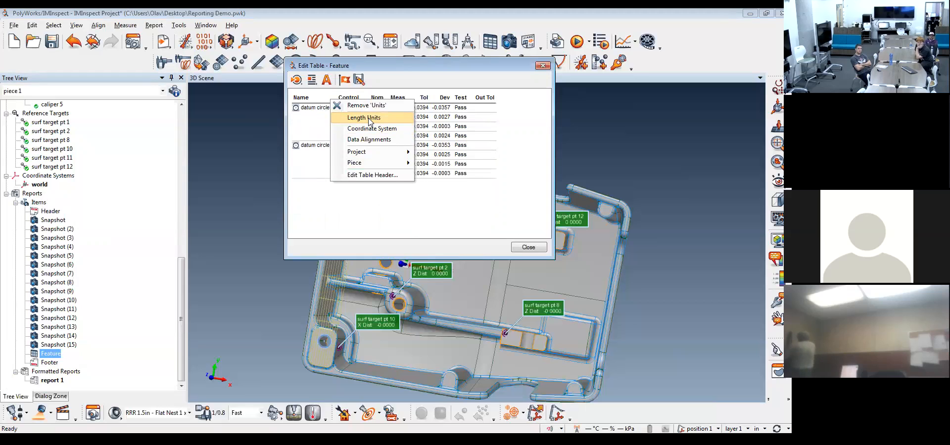
pyautogui.click(368, 118)
pyautogui.click(464, 102)
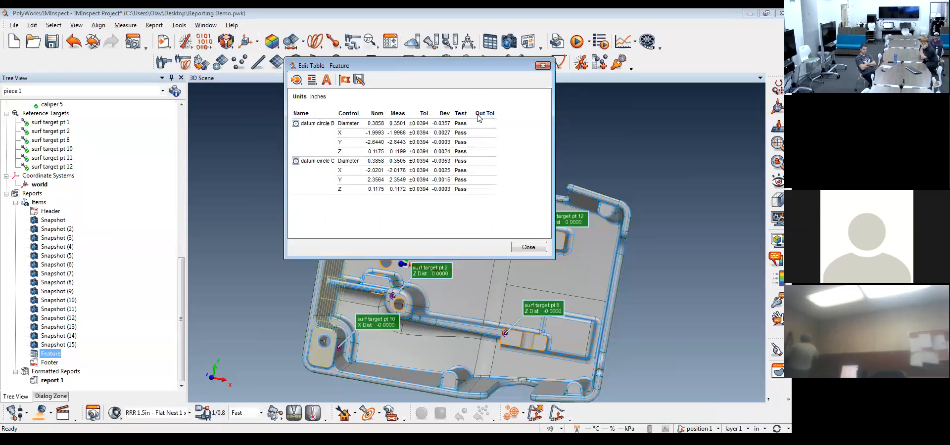
# Add characteristic number and characteristic name columns to the Feature table and remove the out-of-tolerance deviation column.
pyautogui.moveTo(373, 115); pyautogui.dragTo(393, 114)
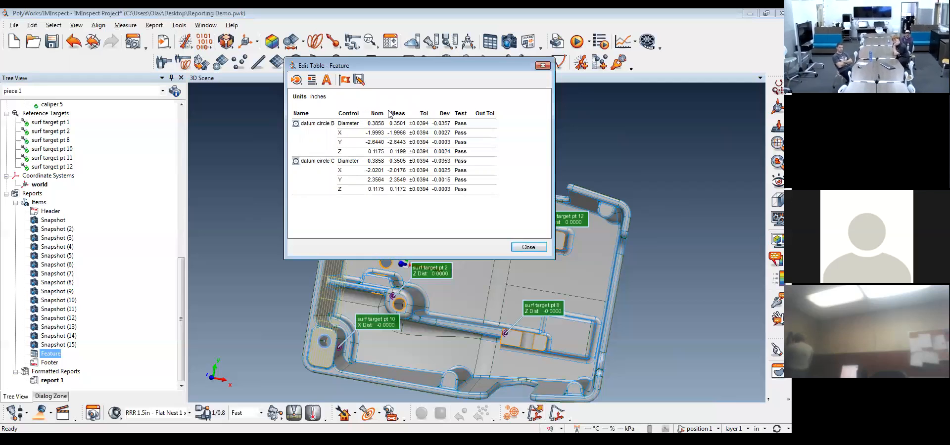
pyautogui.rightClick(348, 117)
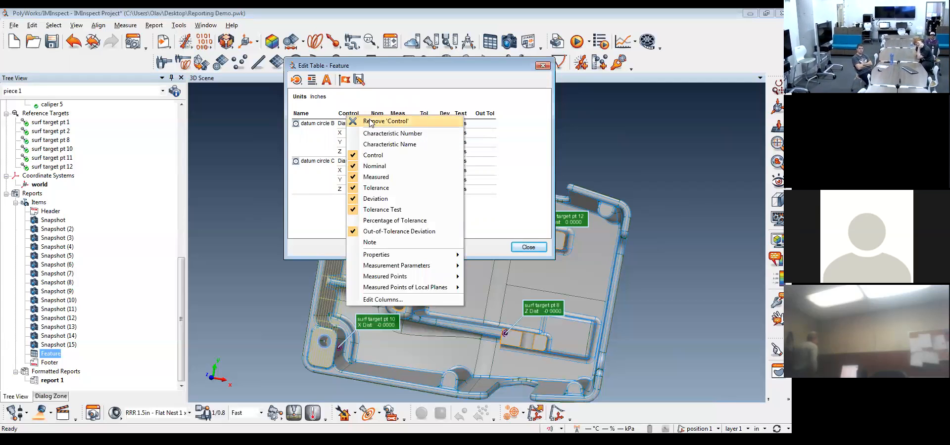
pyautogui.click(384, 134)
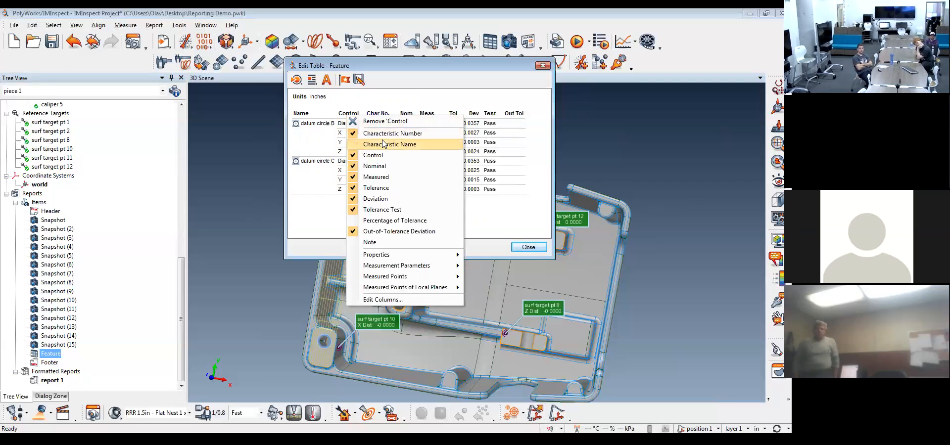
pyautogui.click(386, 145)
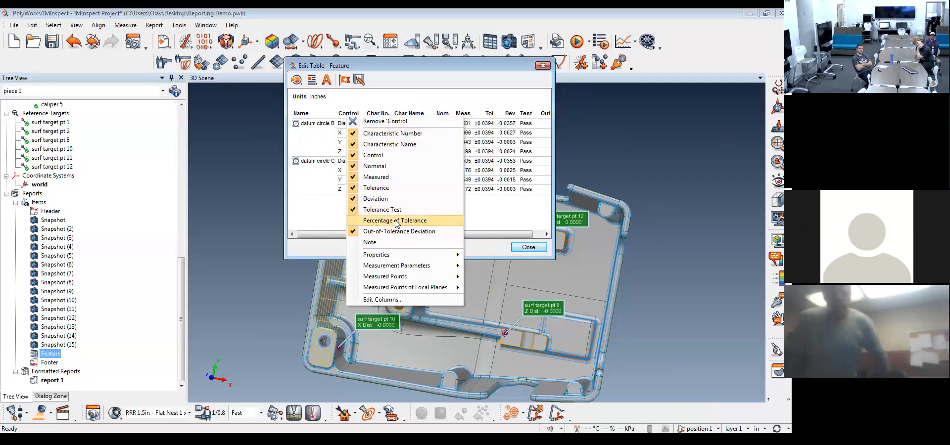
pyautogui.moveTo(399, 256)
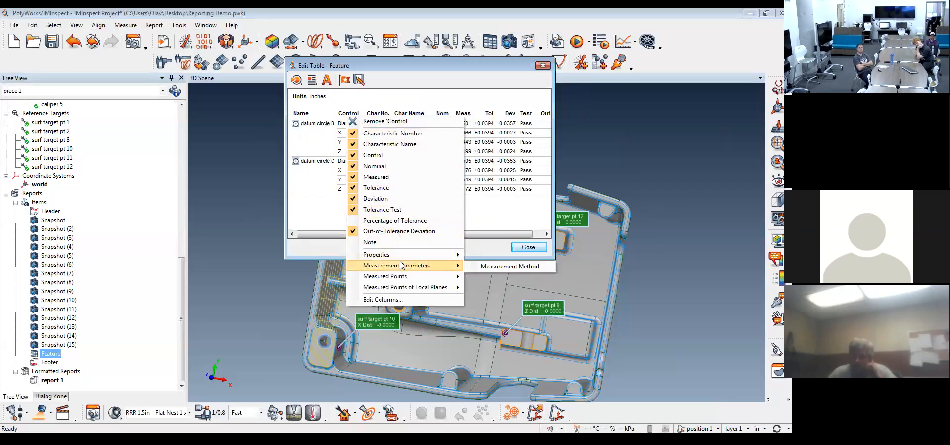
pyautogui.moveTo(406, 278)
pyautogui.moveTo(407, 294)
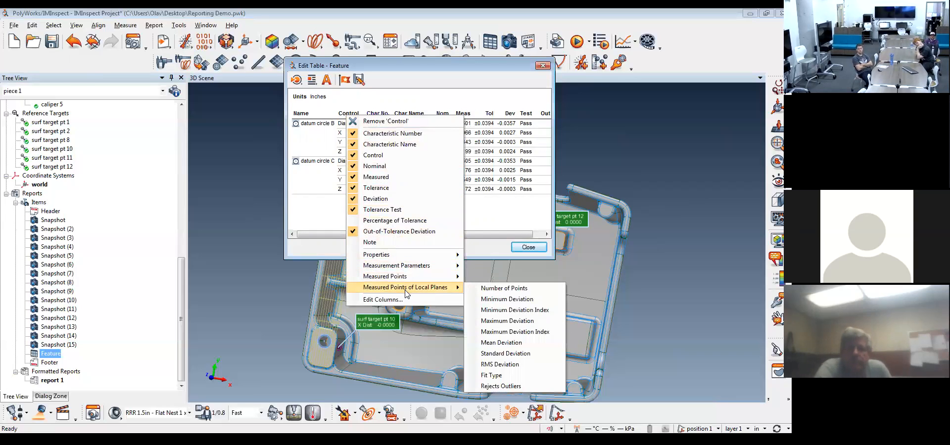
pyautogui.click(405, 234)
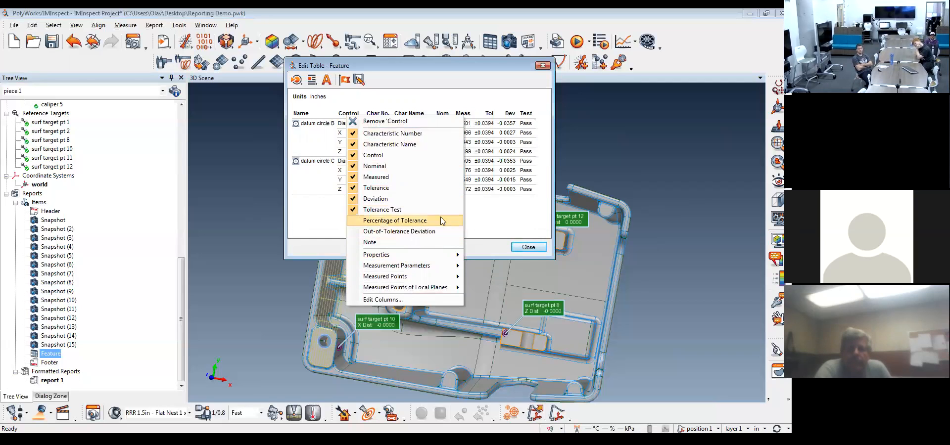
pyautogui.click(509, 214)
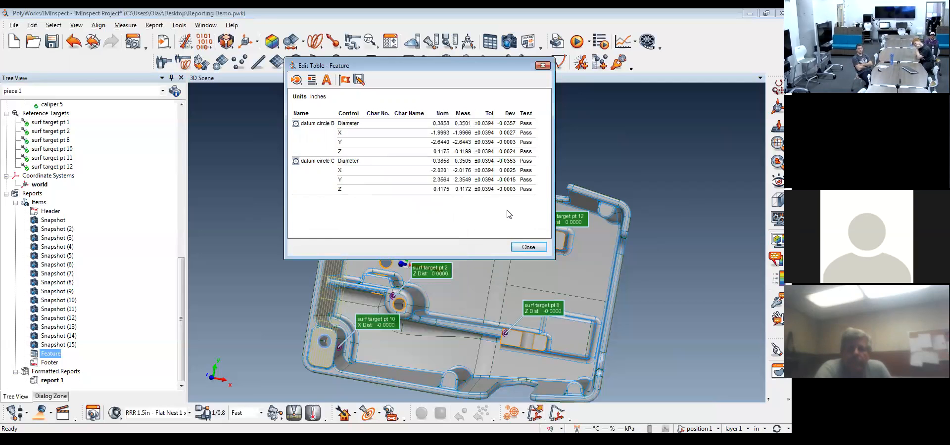
# Take the characteristic name column out of the Feature table, leaving the characteristic number column in place, and close the table editor.
pyautogui.rightClick(376, 114)
pyautogui.rightClick(366, 115)
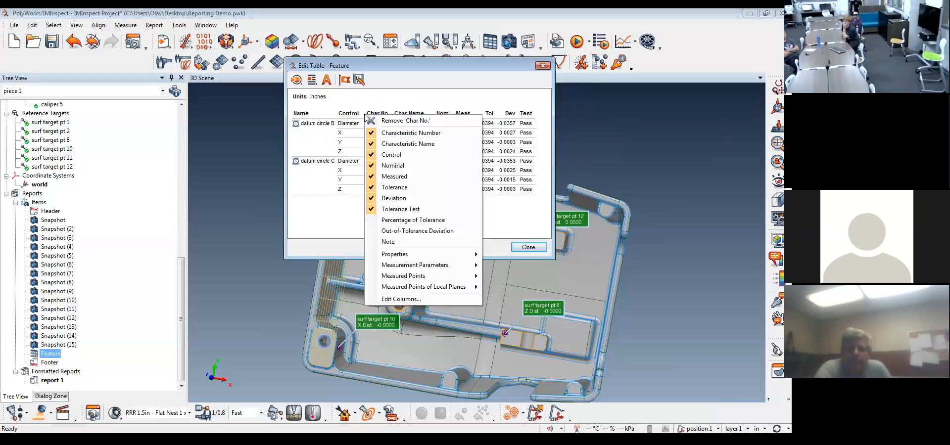
pyautogui.click(410, 145)
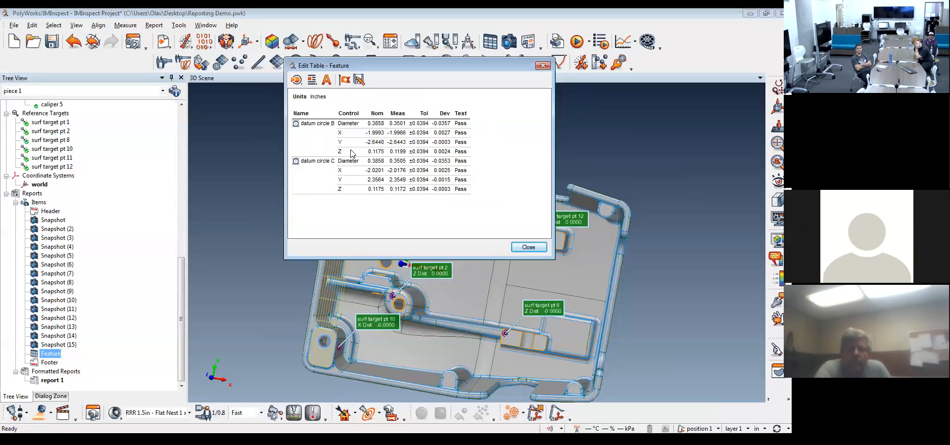
pyautogui.rightClick(354, 113)
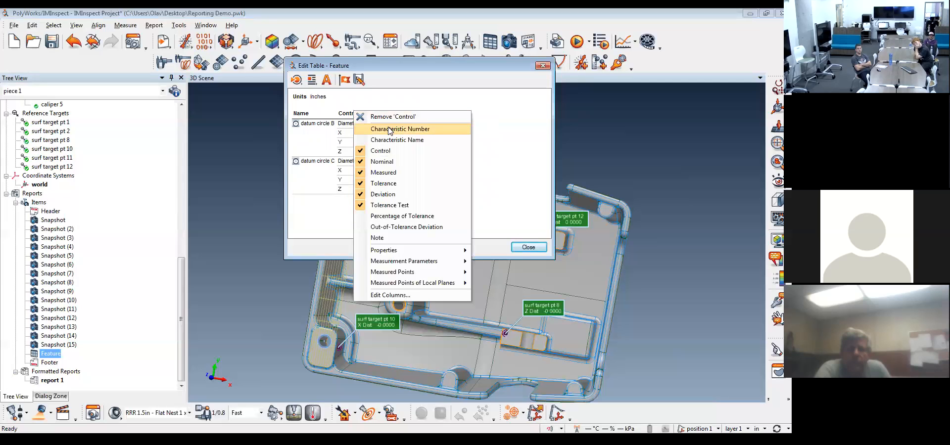
pyautogui.click(391, 129)
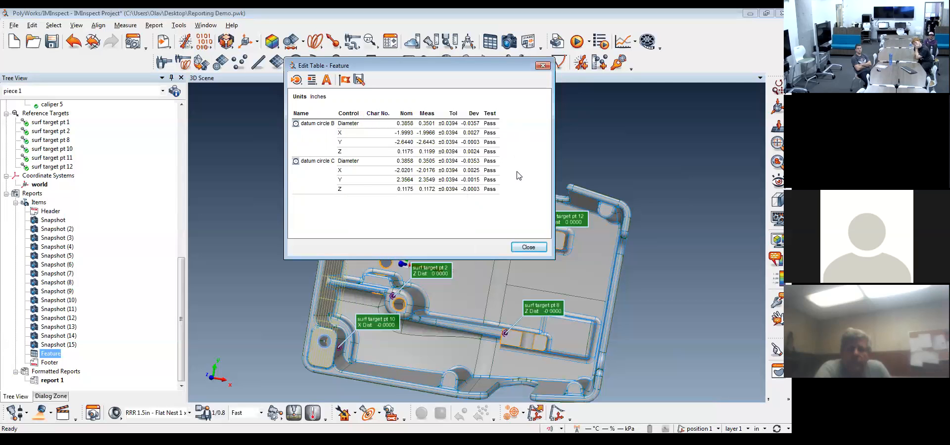
pyautogui.click(528, 248)
# Open the geometry controls of datum circle B with all available controls listed.
pyautogui.scroll(2, 180, 287)
pyautogui.moveTo(180, 287); pyautogui.dragTo(179, 163)
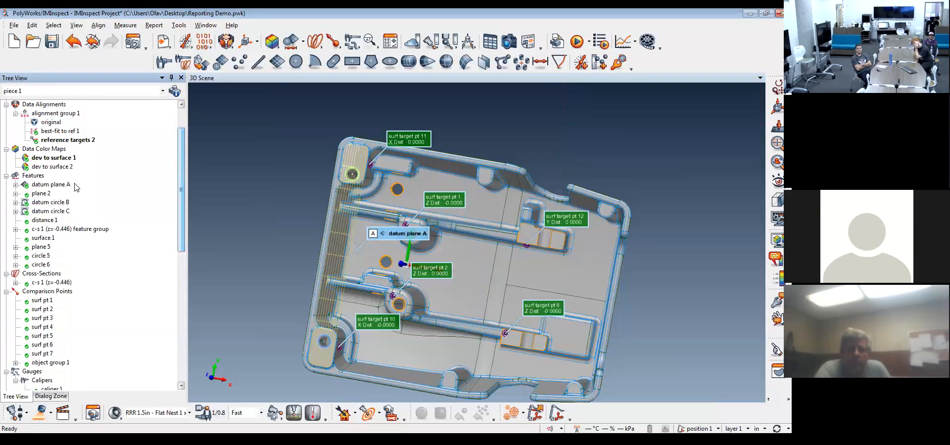
pyautogui.click(49, 203)
pyautogui.click(394, 42)
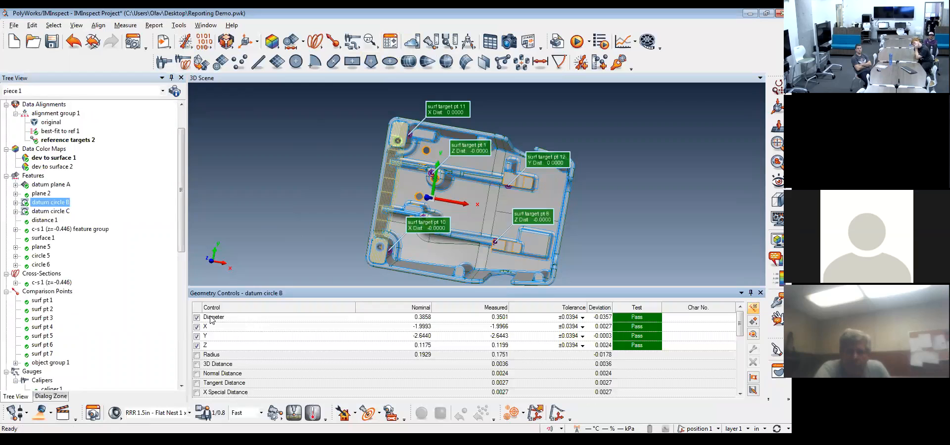
pyautogui.click(753, 309)
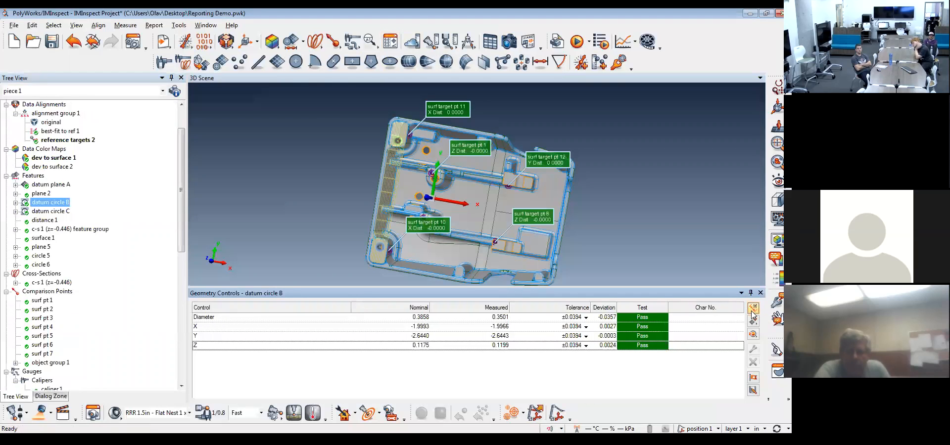
pyautogui.click(752, 309)
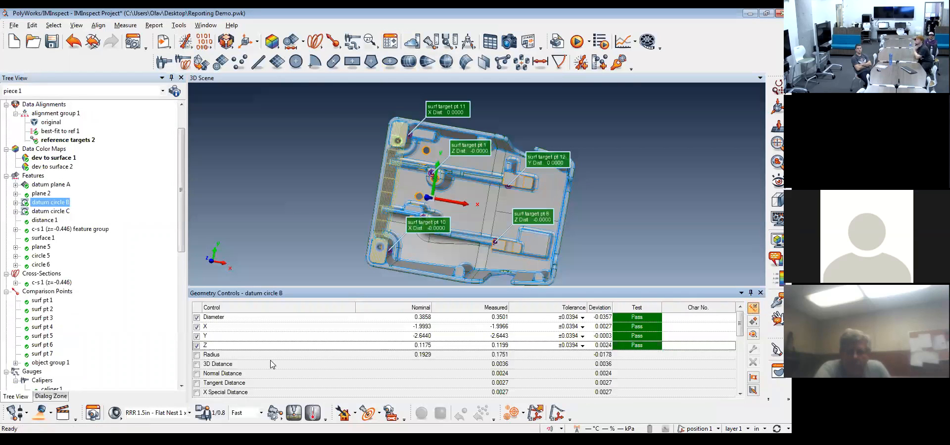
# Assign characteristic numbers 1, 2, 3 and 4 to the Diameter, X, Y and Z controls of datum circle B.
pyautogui.doubleClick(724, 317)
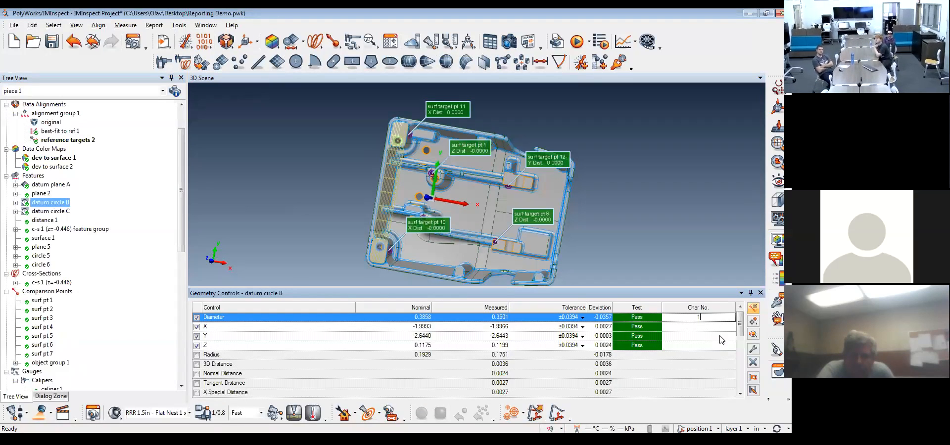
pyautogui.write('1')
pyautogui.click(717, 326)
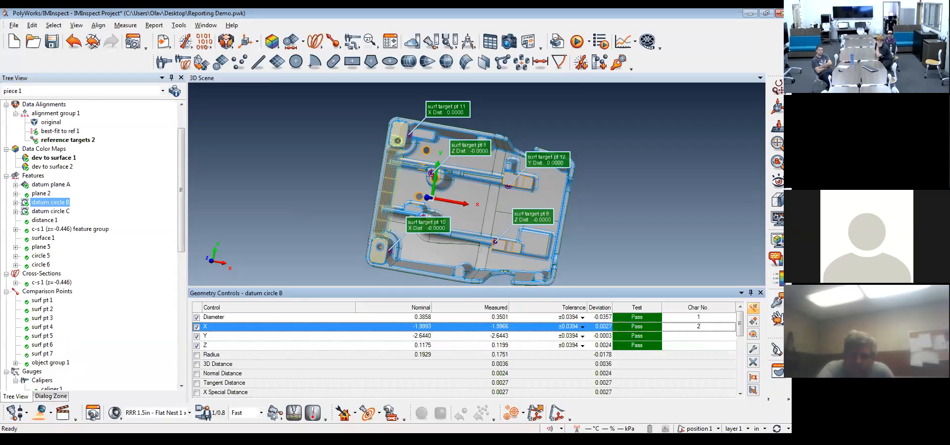
pyautogui.click(720, 336)
pyautogui.click(707, 346)
pyautogui.write('4')
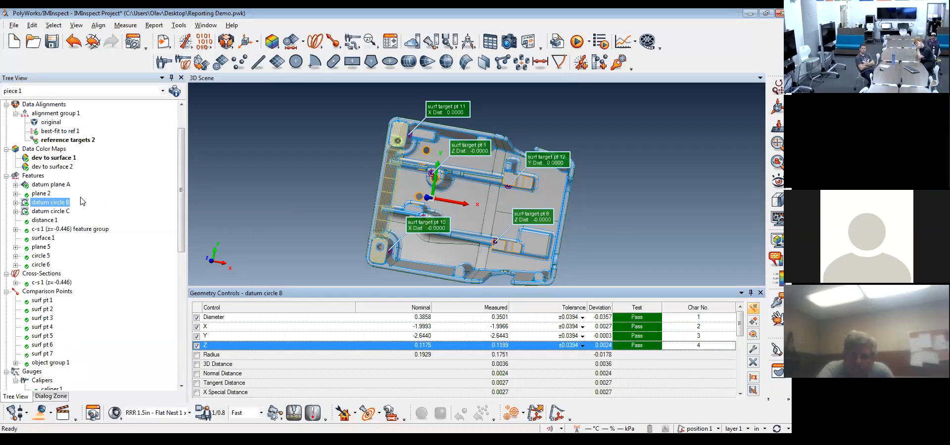
# Reopen the Feature table from the report items, remove its Name column and close the table editor.
pyautogui.scroll(-10, 173, 297)
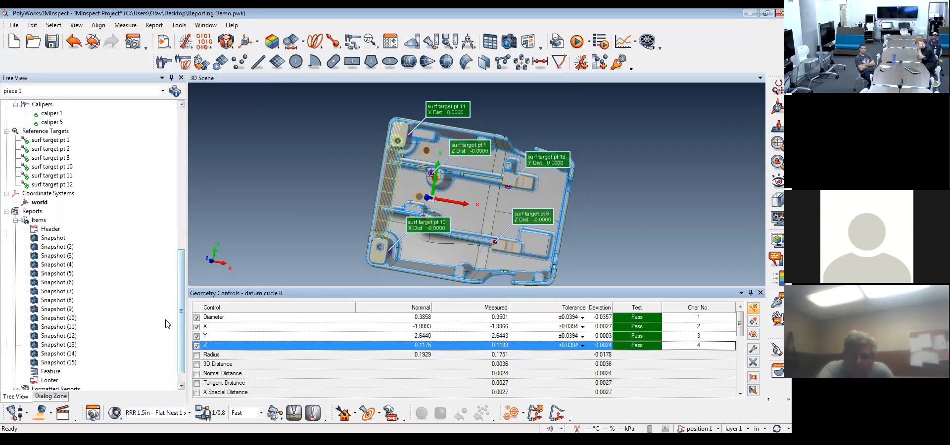
pyautogui.doubleClick(49, 374)
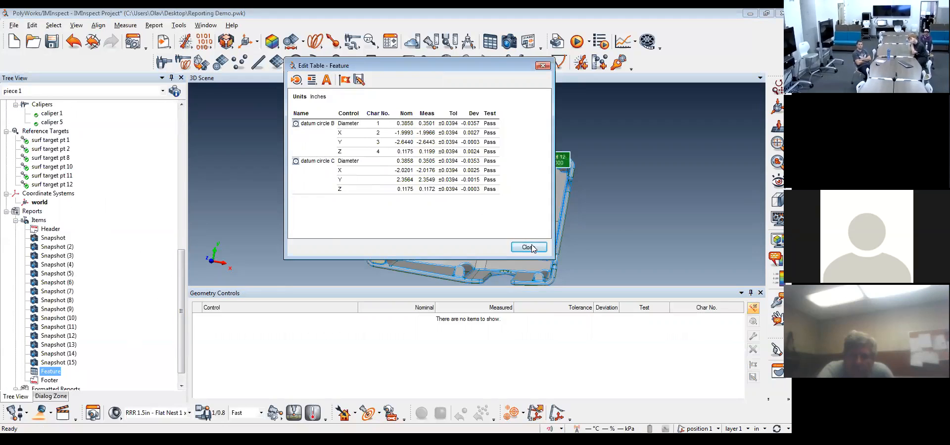
pyautogui.rightClick(295, 113)
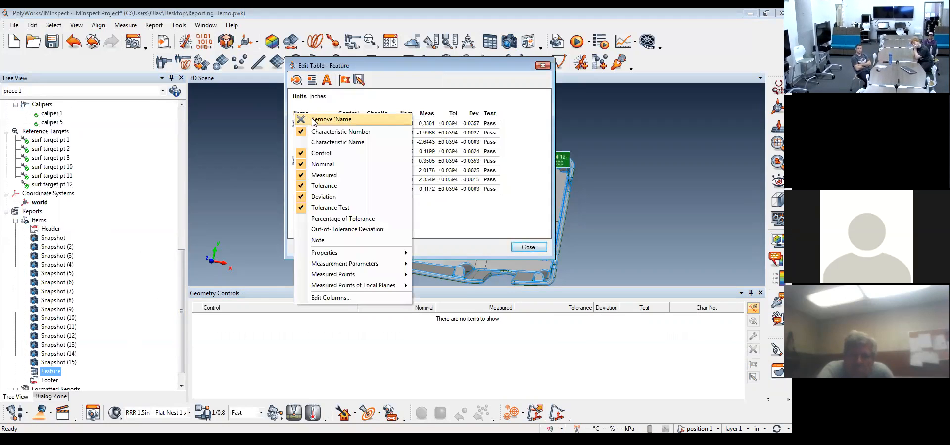
pyautogui.click(331, 119)
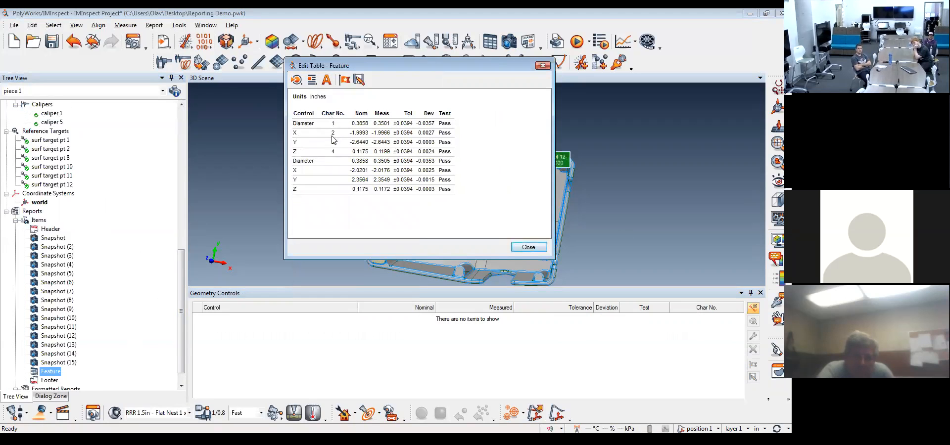
pyautogui.click(528, 248)
# Assign characteristic numbers 5, 6, 7 and 8 to the Diameter, X, Y and Z controls of datum circle C.
pyautogui.moveTo(181, 326); pyautogui.dragTo(179, 167)
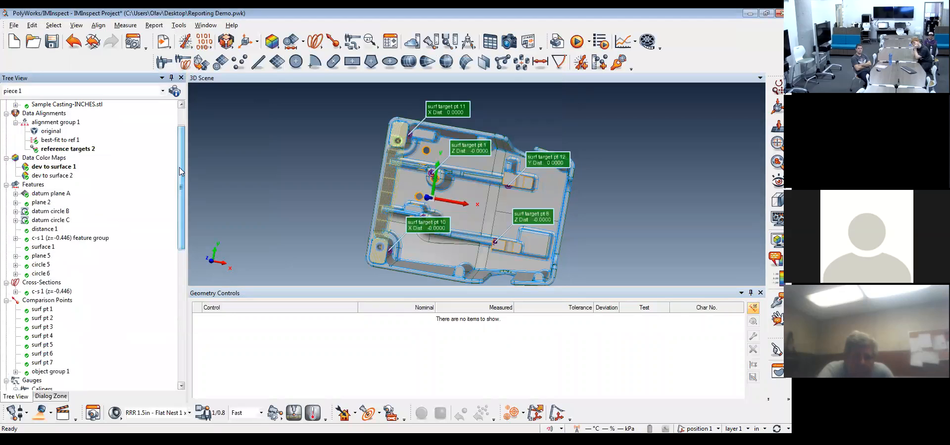
pyautogui.click(50, 220)
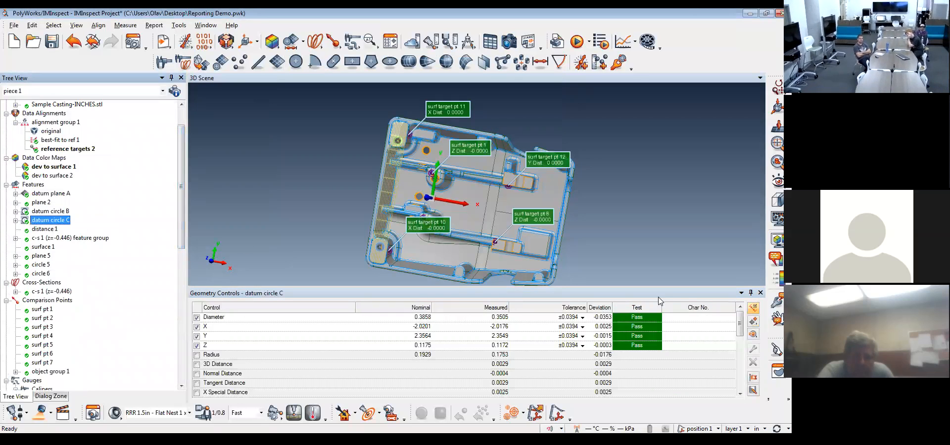
pyautogui.doubleClick(694, 318)
pyautogui.write('5')
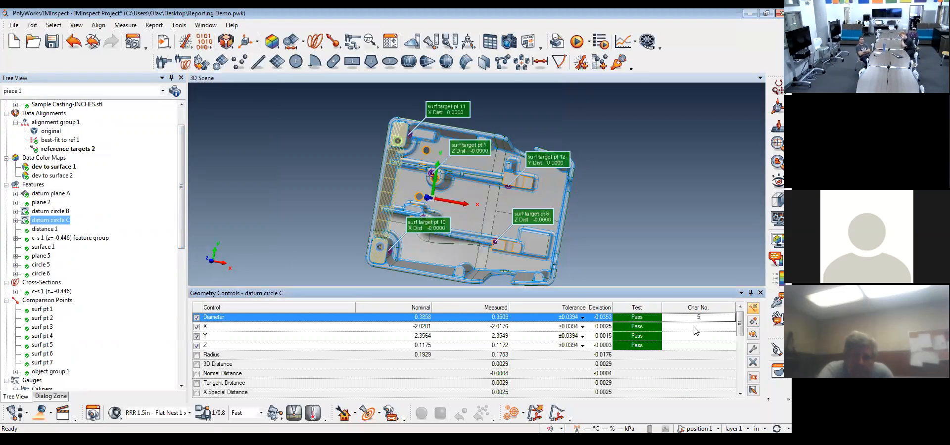
pyautogui.click(694, 329)
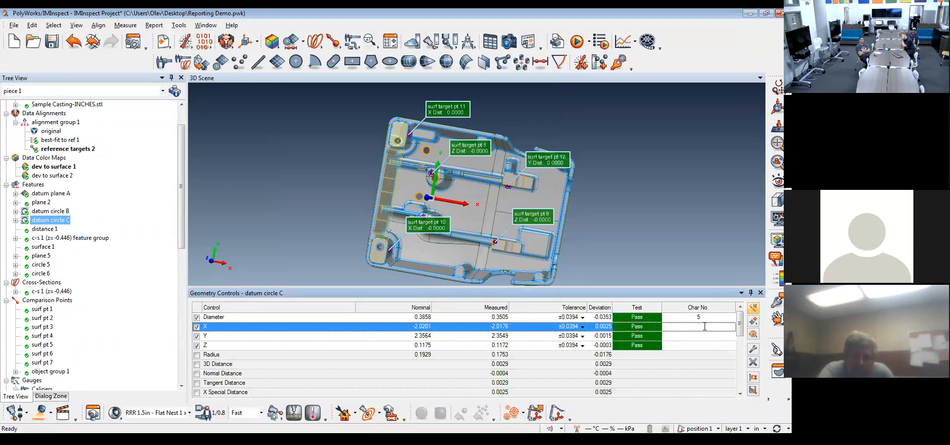
pyautogui.click(694, 337)
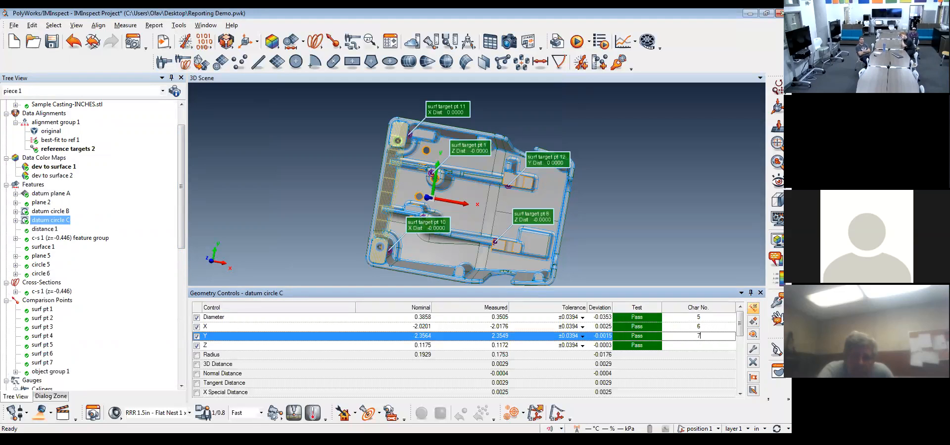
pyautogui.click(708, 346)
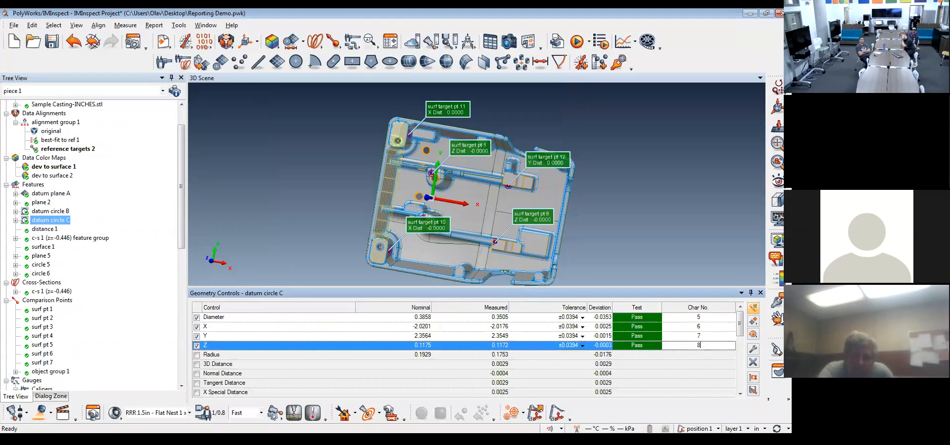
# Reopen the Feature table from the report items and move its Char No. column ahead of the Control column.
pyautogui.moveTo(178, 232); pyautogui.dragTo(180, 366)
pyautogui.doubleClick(50, 354)
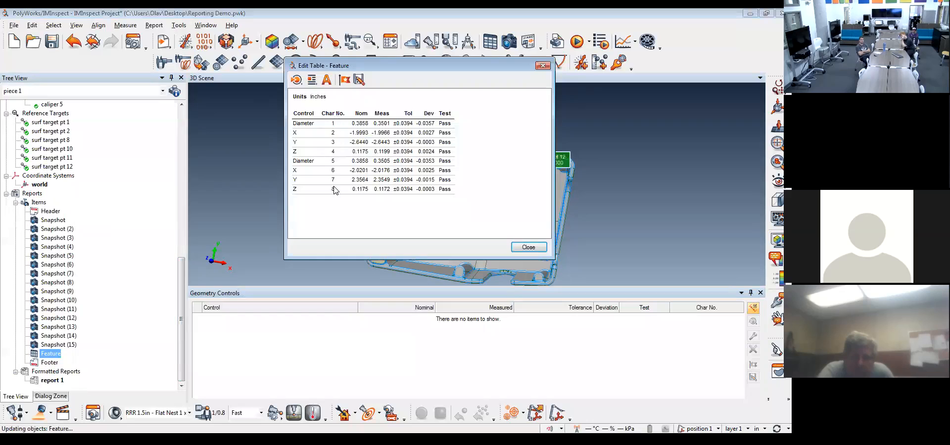
pyautogui.click(329, 113)
pyautogui.moveTo(329, 114); pyautogui.dragTo(298, 114)
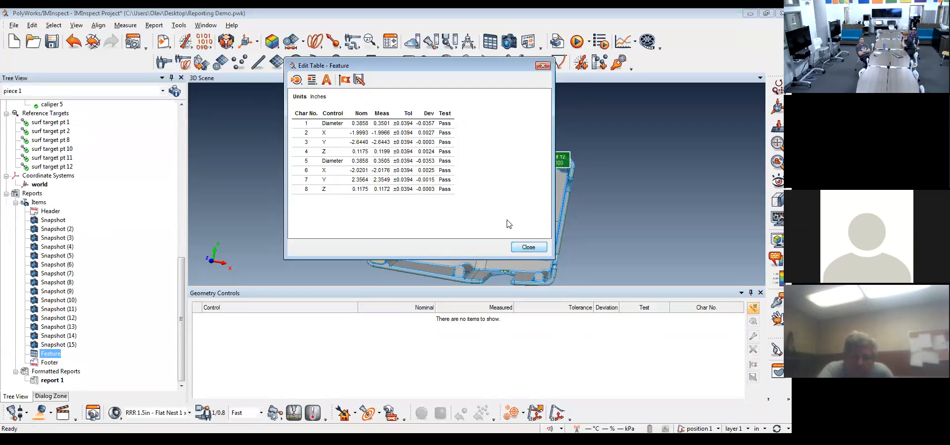
# Change the cell font of the Feature table to Arial Black in the table format settings and apply it.
pyautogui.click(297, 81)
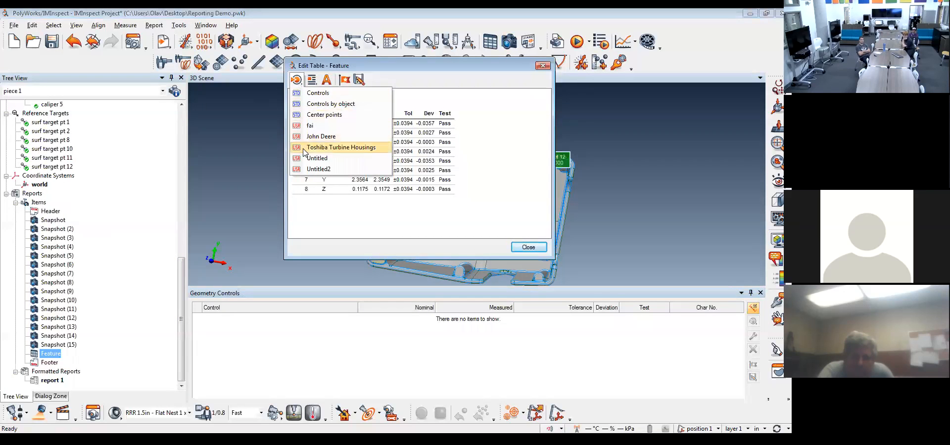
pyautogui.click(309, 81)
pyautogui.click(326, 80)
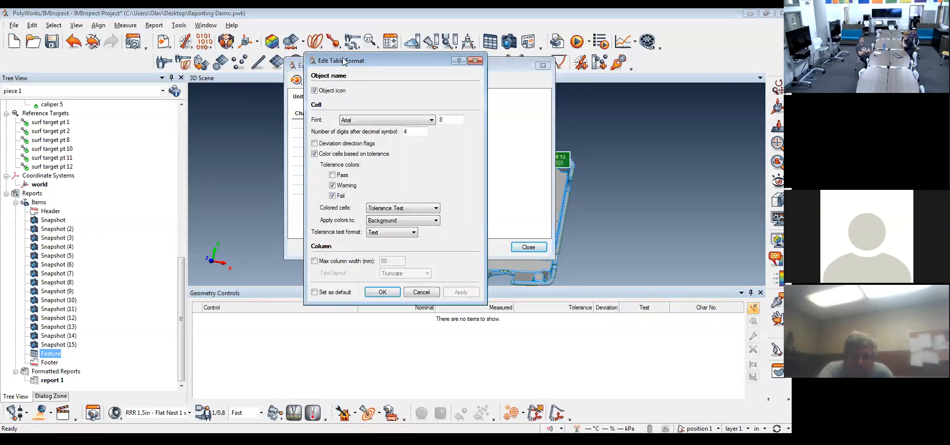
pyautogui.moveTo(343, 60); pyautogui.dragTo(581, 50)
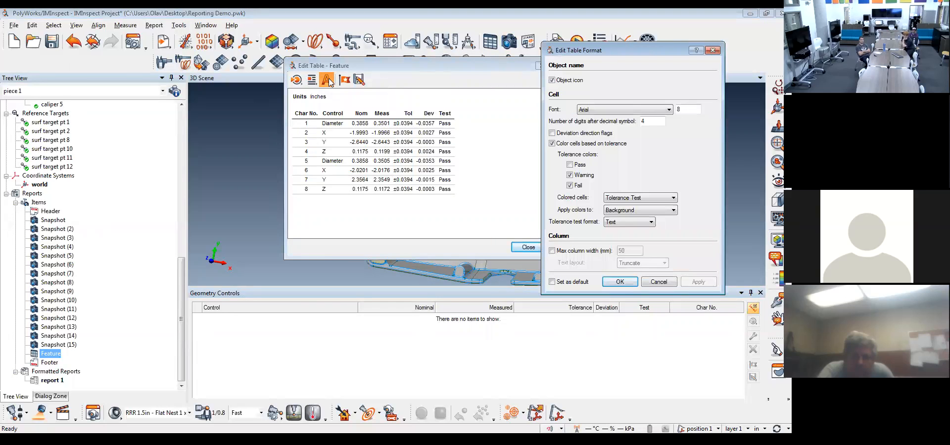
pyautogui.click(624, 110)
pyautogui.click(617, 125)
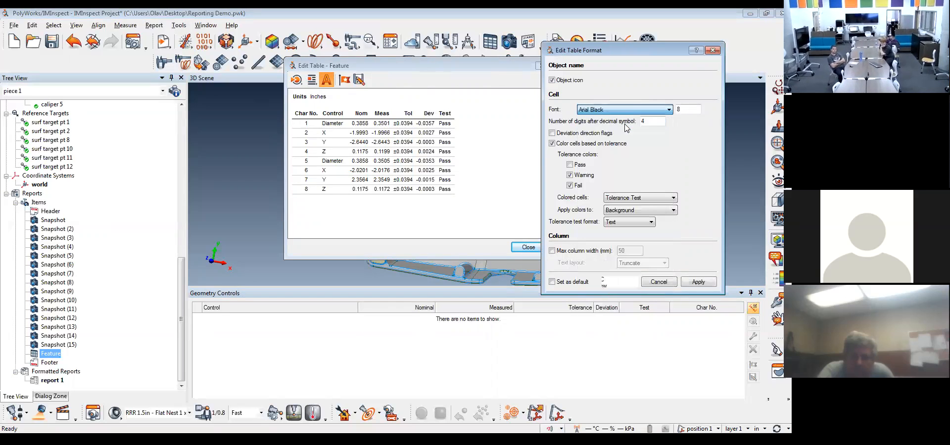
pyautogui.click(698, 282)
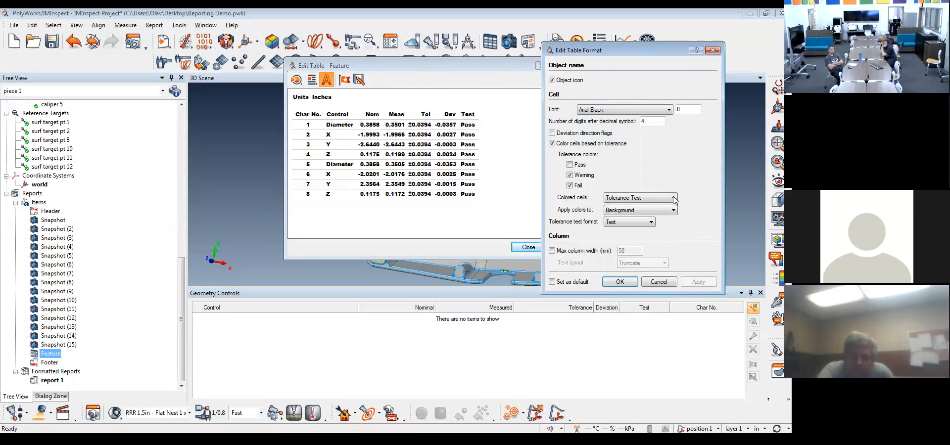
# Set the Feature table's number of digits after the decimal symbol to 3 and accept the format settings.
pyautogui.moveTo(647, 121); pyautogui.dragTo(634, 124)
pyautogui.write('3')
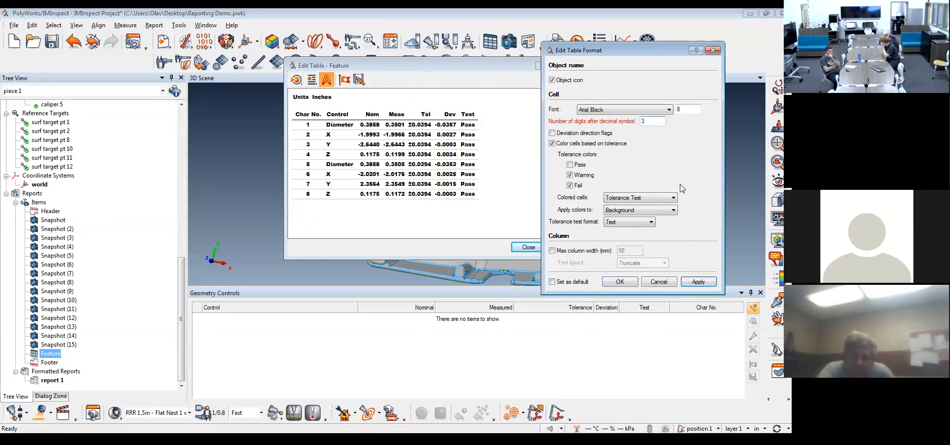
pyautogui.click(698, 282)
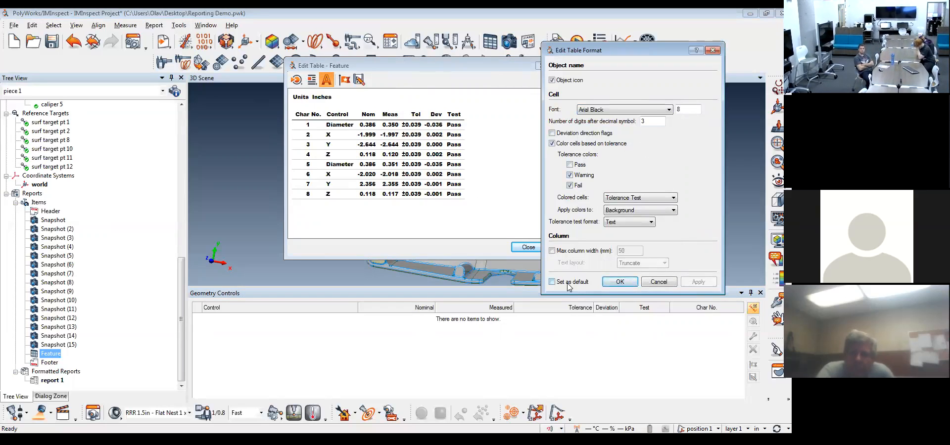
pyautogui.click(622, 285)
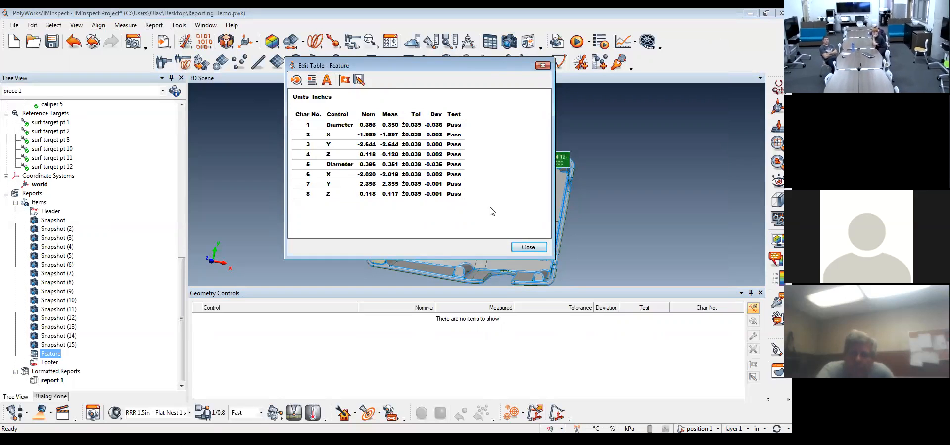
# Save the customized table as the default template named Default 1, check it in the template list and close the table editor.
pyautogui.click(345, 80)
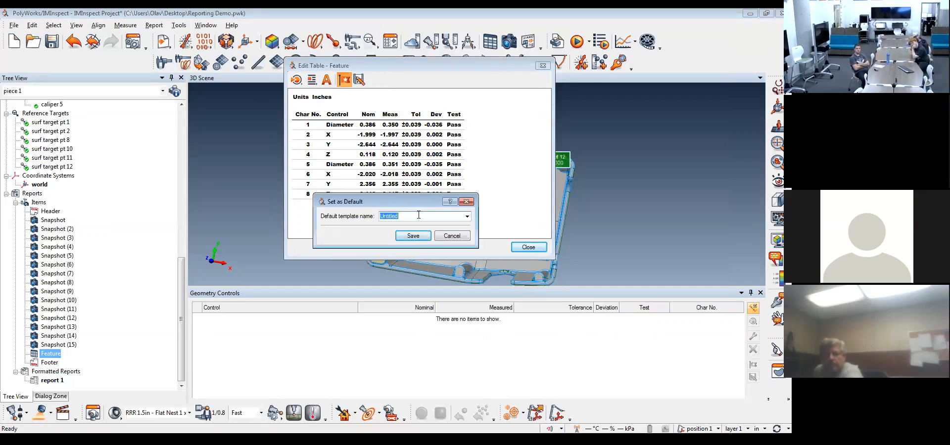
pyautogui.write('Default')
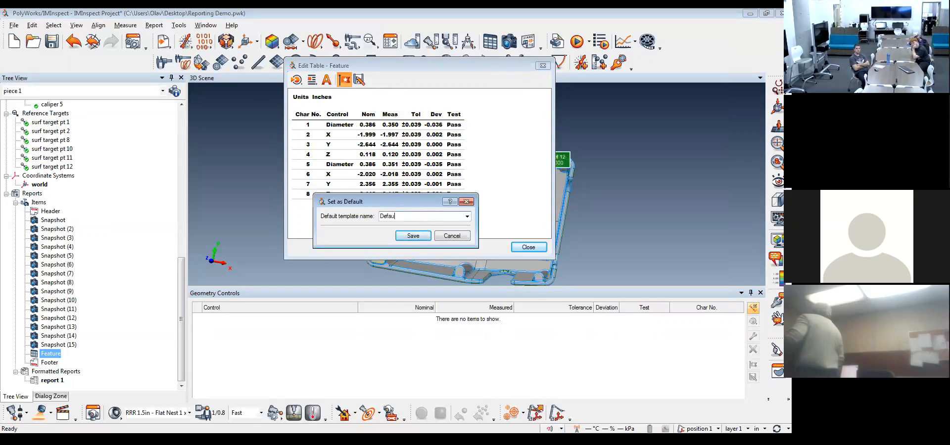
pyautogui.write(' 3')
pyautogui.press('Return')
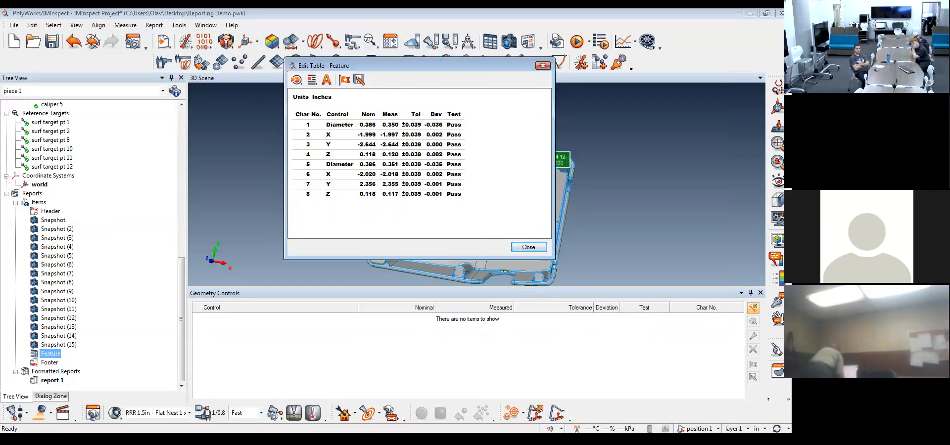
pyautogui.click(296, 79)
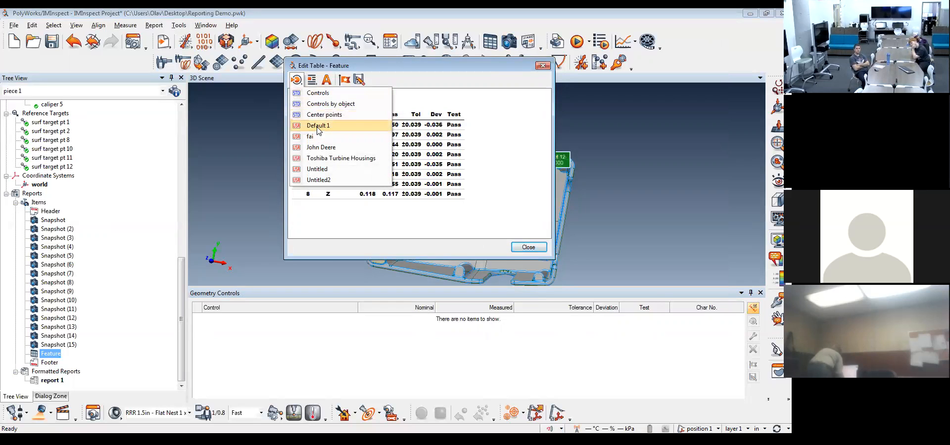
pyautogui.click(528, 247)
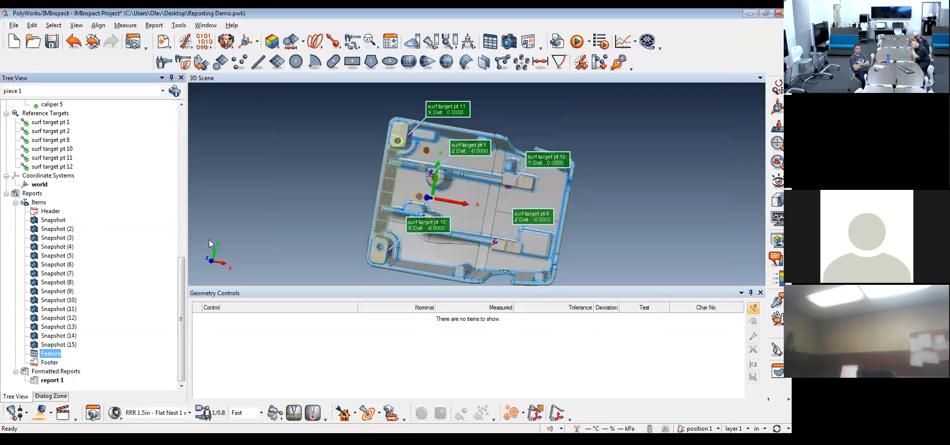
# Create a report table for datum circles B and C together using the Default 1 template.
pyautogui.moveTo(182, 276); pyautogui.dragTo(180, 142)
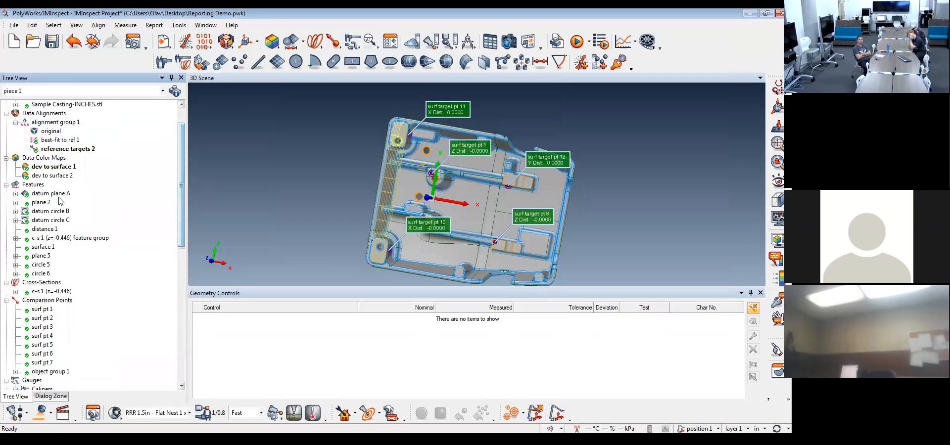
pyautogui.click(50, 211)
pyautogui.click(55, 221)
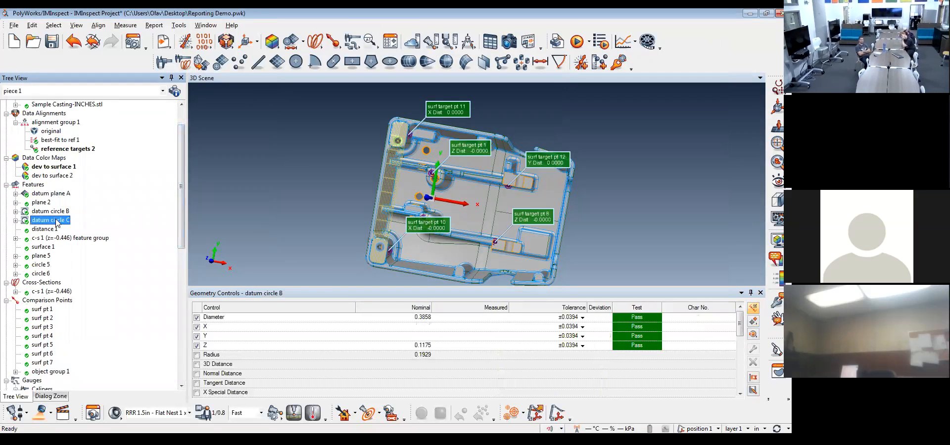
pyautogui.keyDown('ctrl'); pyautogui.click(58, 212); pyautogui.keyUp('ctrl')
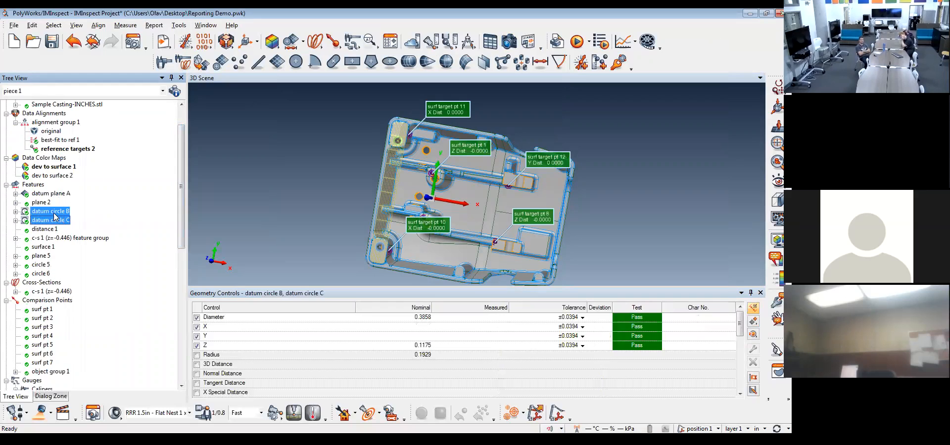
pyautogui.rightClick(55, 217)
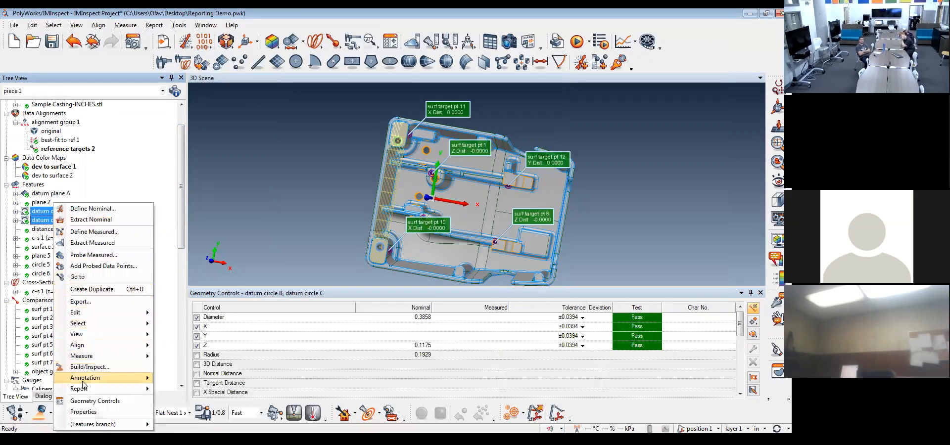
pyautogui.moveTo(85, 391)
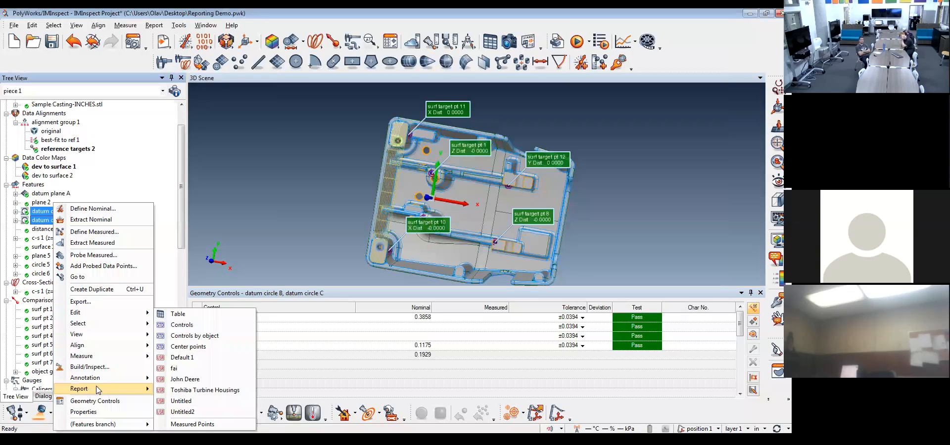
pyautogui.click(208, 359)
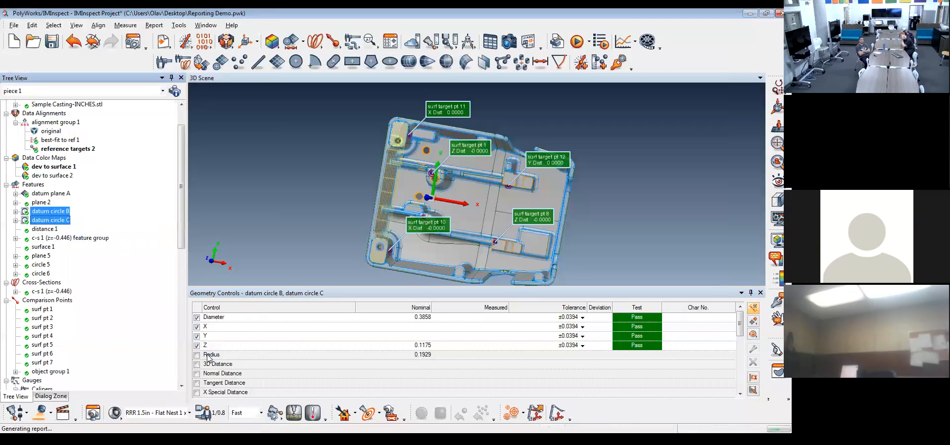
# Open the table generated from the Default 1 template, check its columns and formatting, and close it.
pyautogui.moveTo(182, 221); pyautogui.dragTo(177, 394)
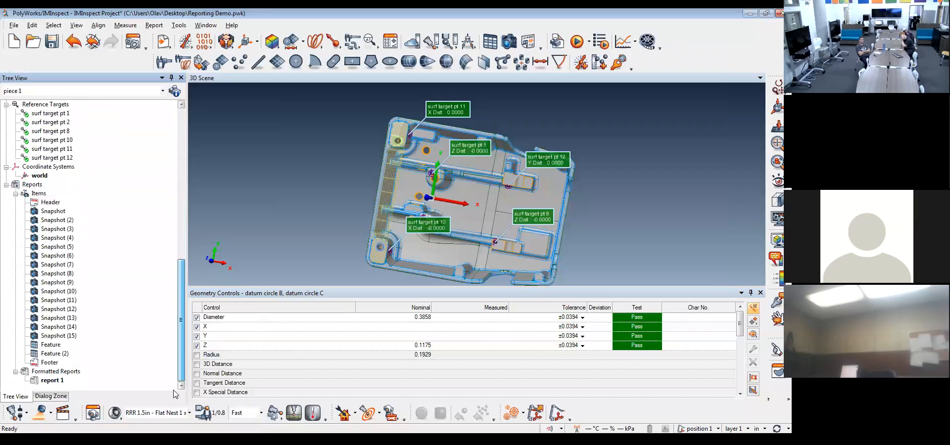
pyautogui.click(55, 354)
pyautogui.doubleClick(56, 354)
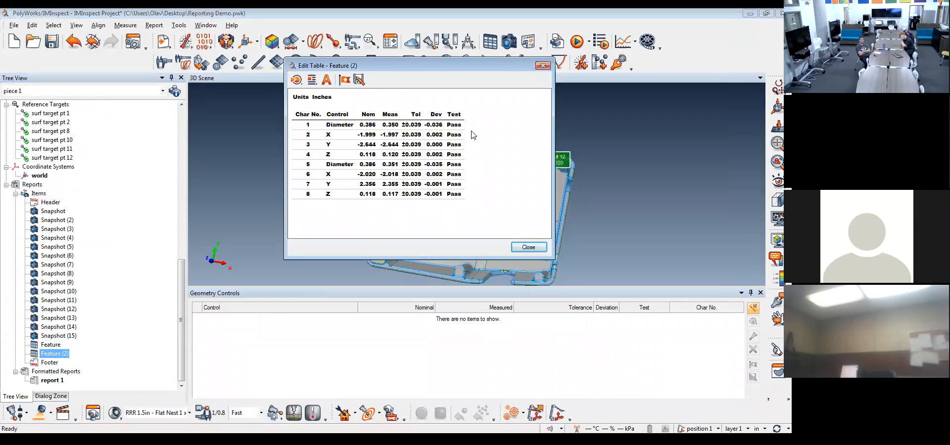
pyautogui.click(529, 247)
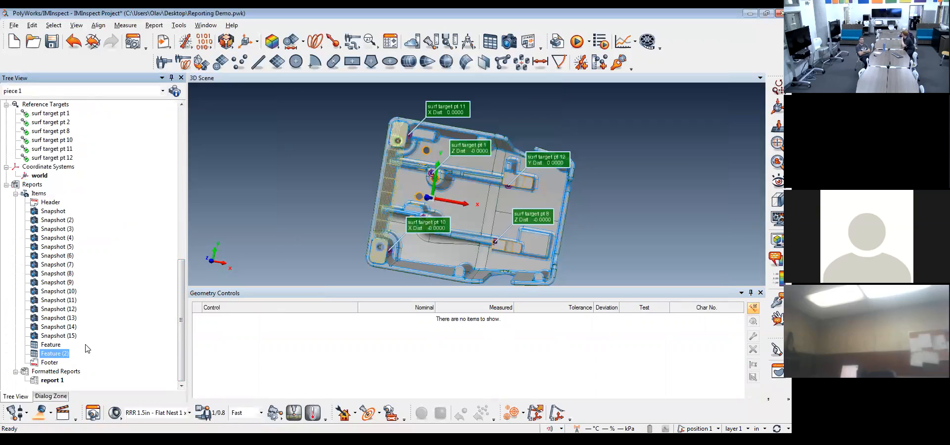
# Delete the Feature (2) table from the report items.
pyautogui.rightClick(59, 354)
pyautogui.moveTo(102, 315)
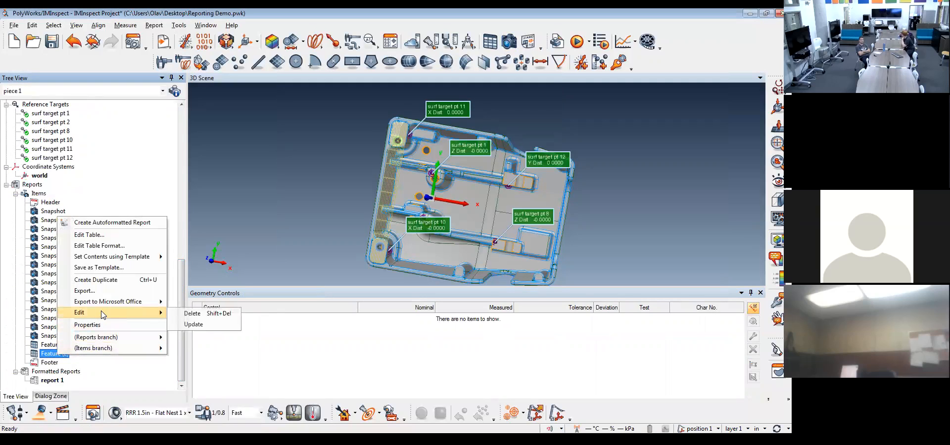
pyautogui.click(190, 314)
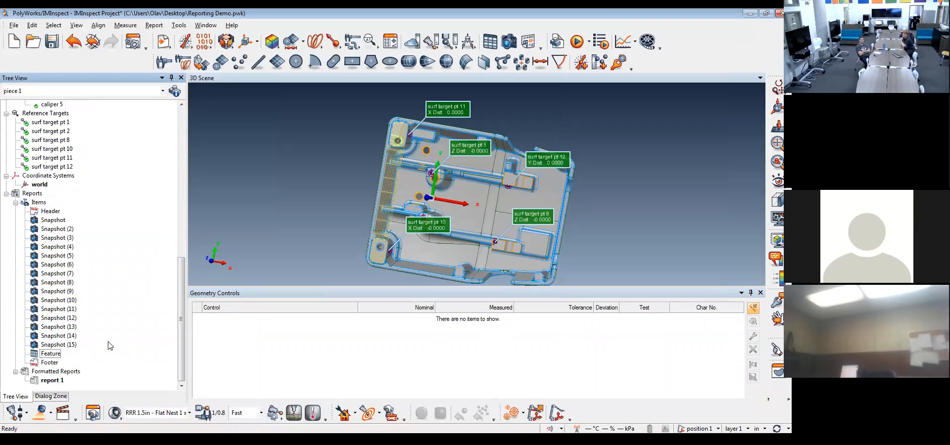
# Open the original Feature table again to review its numbering and format, and close the table editor.
pyautogui.click(55, 354)
pyautogui.doubleClick(55, 354)
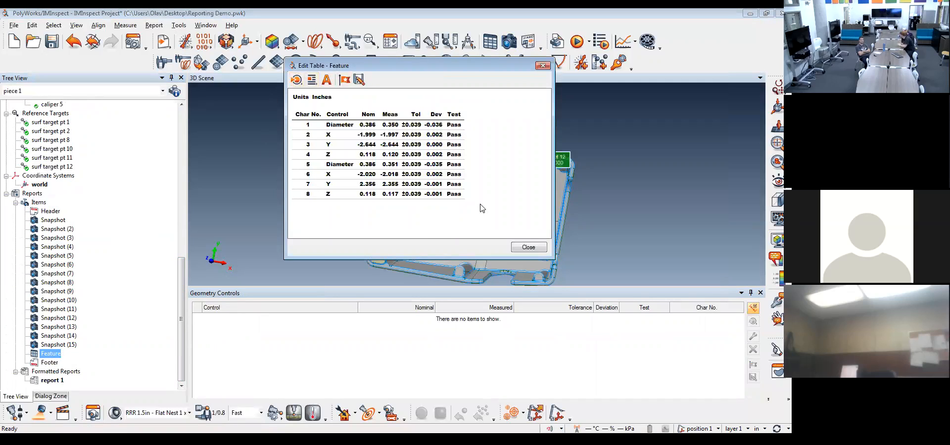
pyautogui.click(529, 247)
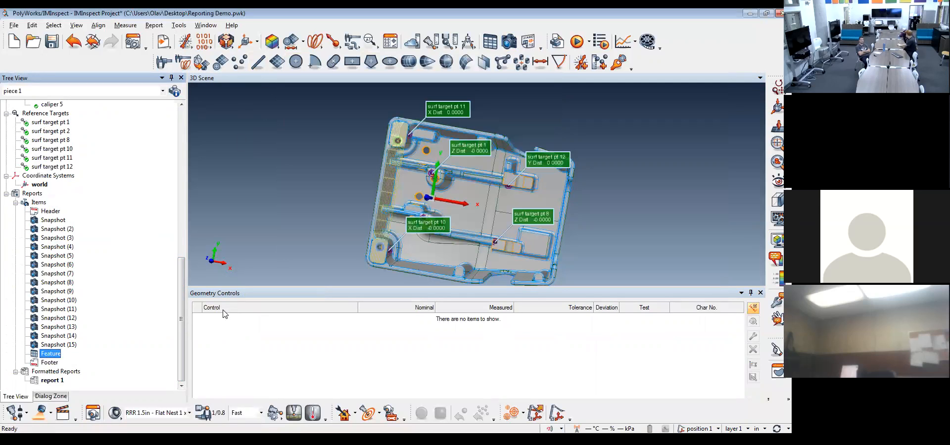
pyautogui.moveTo(182, 320); pyautogui.dragTo(181, 172)
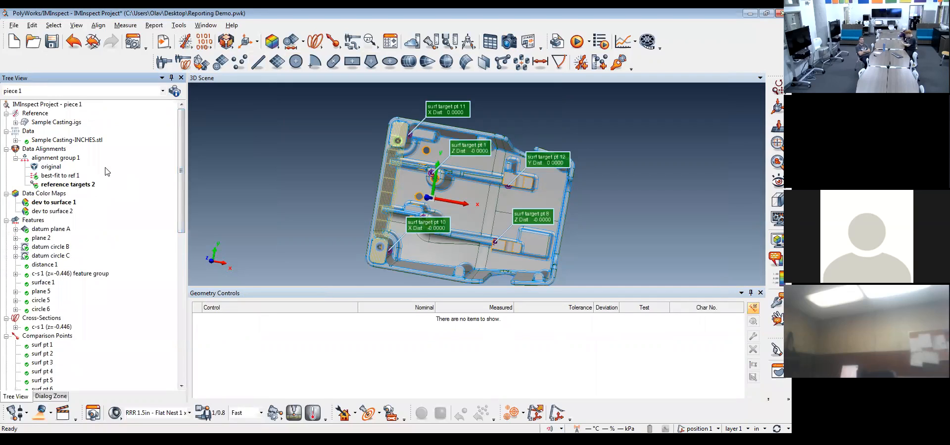
# Set the Feature report table's data alignment to reference targets 2 in its properties and apply it.
pyautogui.moveTo(181, 171); pyautogui.dragTo(181, 357)
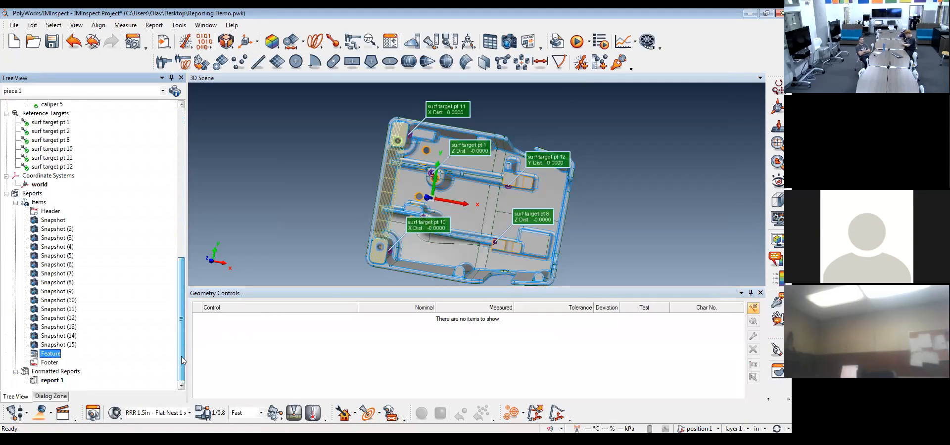
pyautogui.rightClick(54, 356)
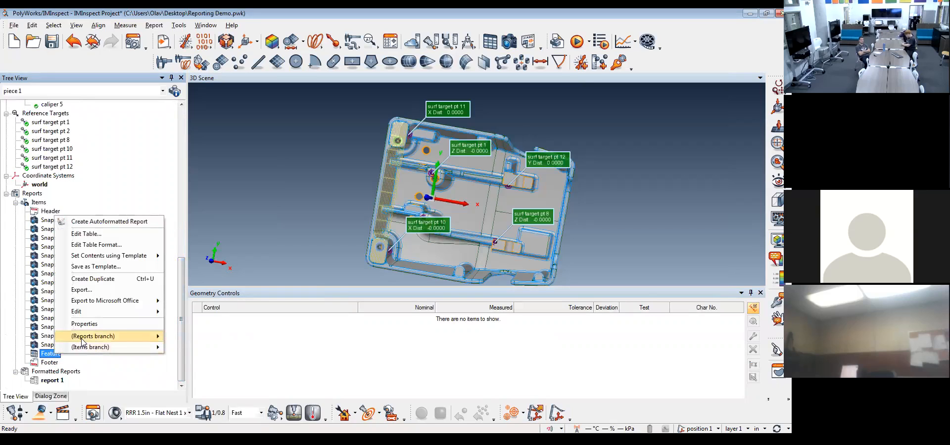
pyautogui.click(94, 329)
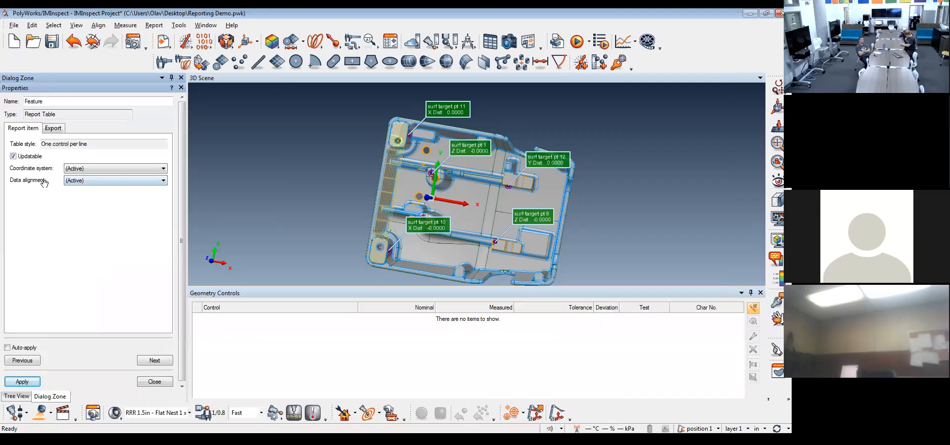
pyautogui.click(122, 182)
pyautogui.click(119, 208)
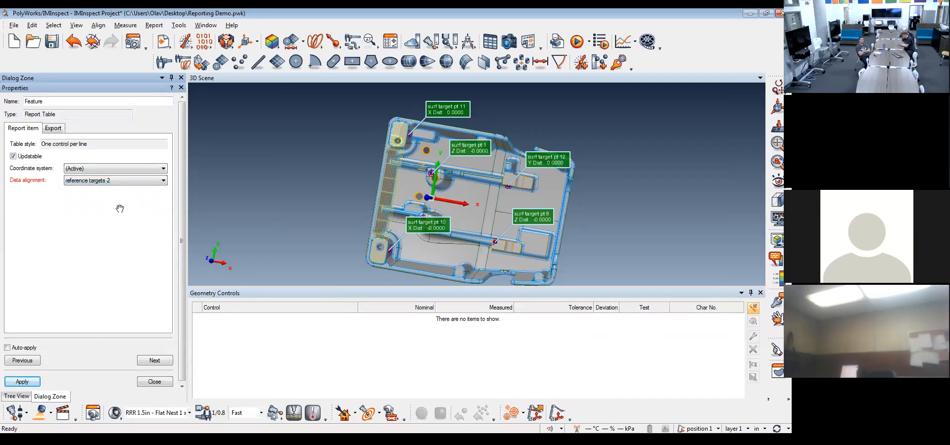
pyautogui.click(26, 382)
pyautogui.click(163, 386)
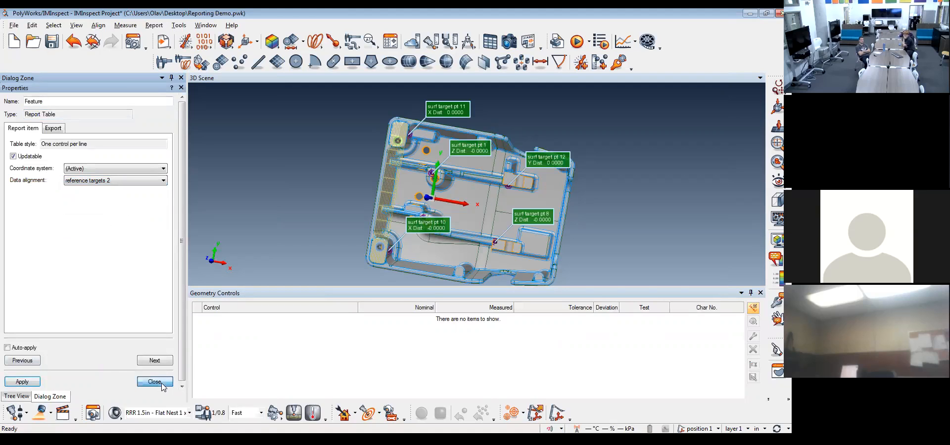
# Open report 1 with more room for the report editor and delete placeholder pages 2 through 8.
pyautogui.doubleClick(54, 381)
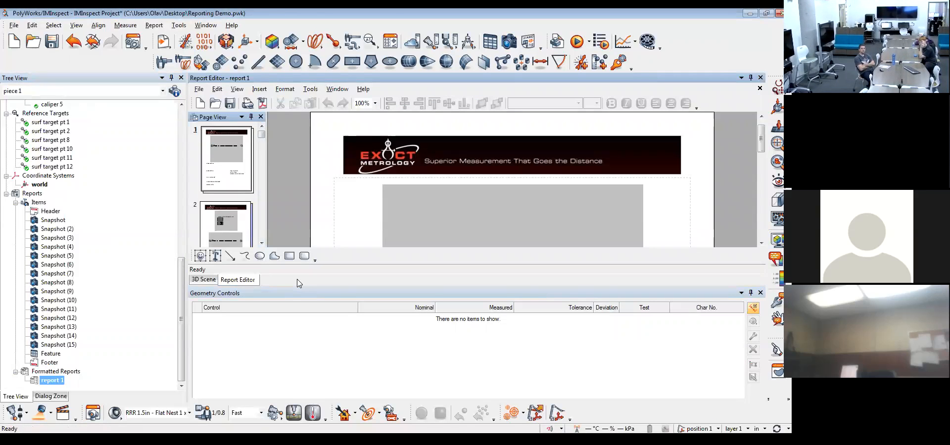
pyautogui.click(761, 293)
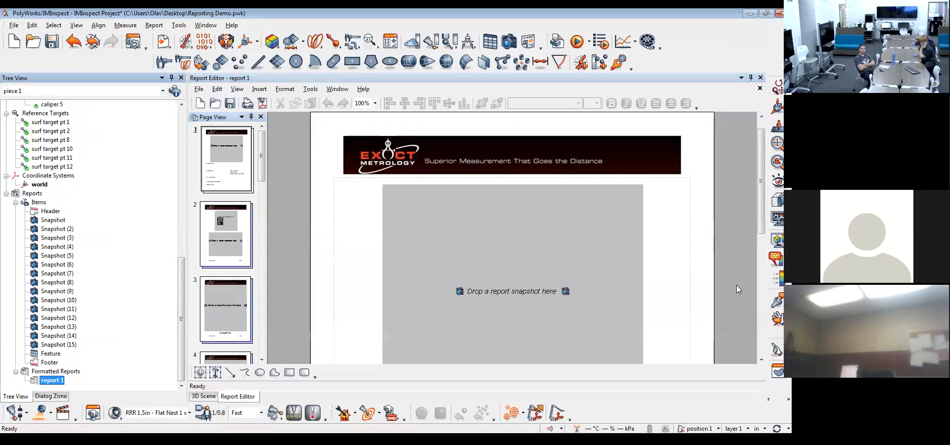
pyautogui.moveTo(764, 210); pyautogui.dragTo(764, 337)
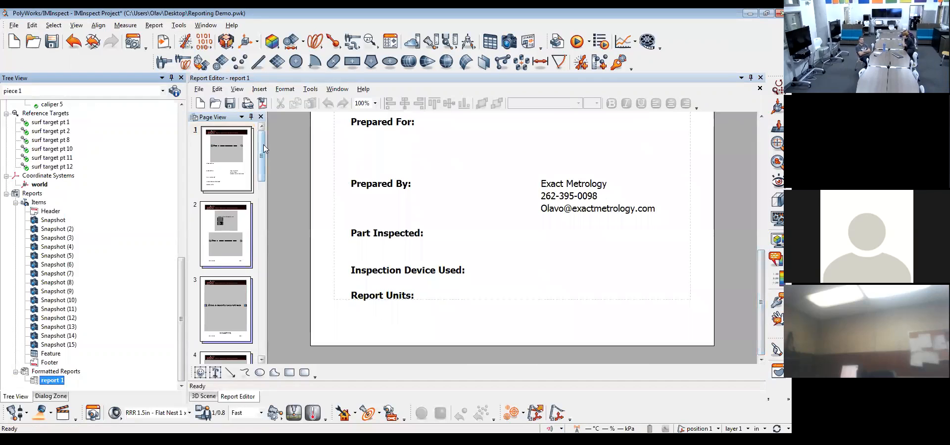
pyautogui.click(233, 214)
pyautogui.moveTo(262, 168); pyautogui.dragTo(266, 265)
pyautogui.click(234, 245)
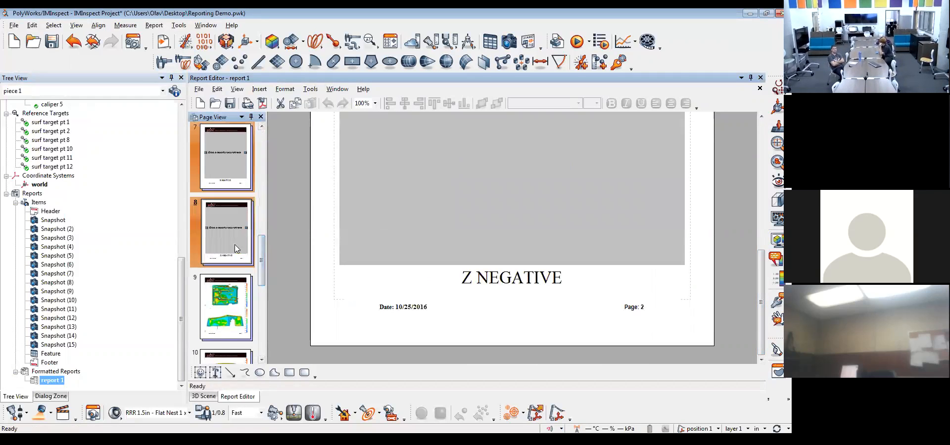
pyautogui.press('Delete')
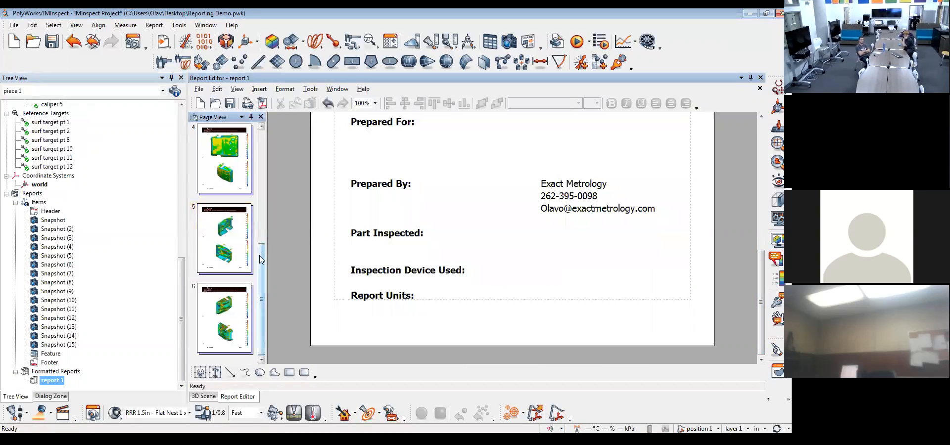
# Insert a blank page after page 6 of the report.
pyautogui.click(238, 294)
pyautogui.rightClick(238, 294)
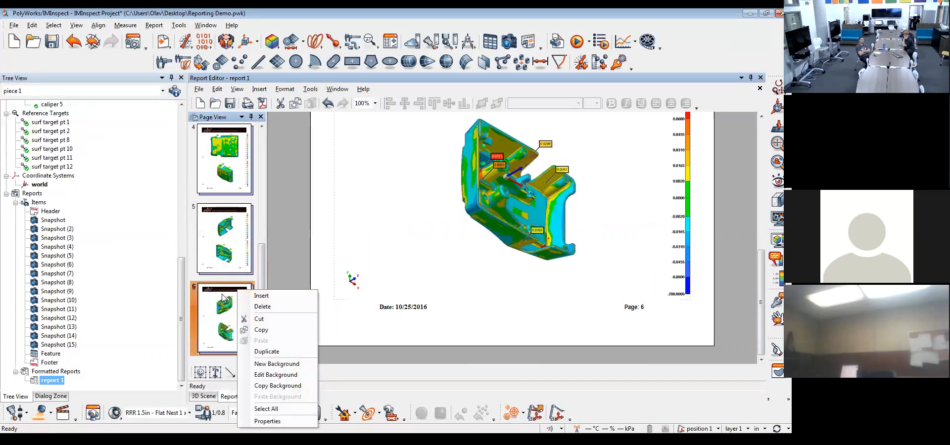
pyautogui.click(255, 295)
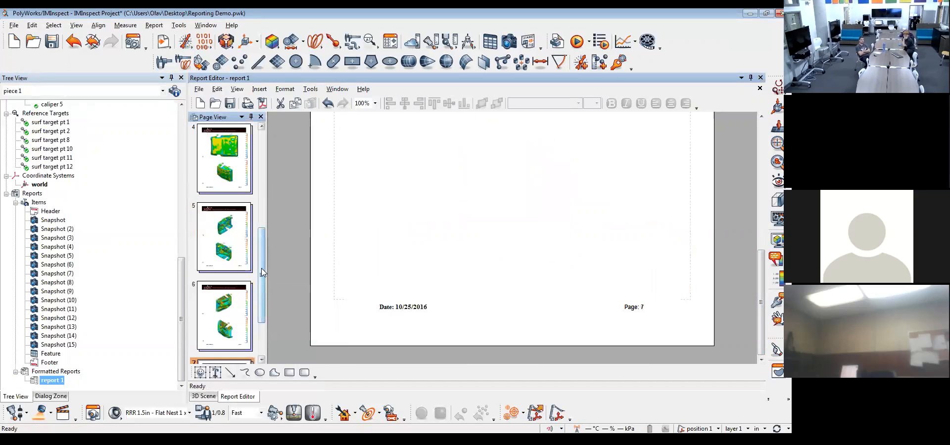
pyautogui.scroll(6, 479, 250)
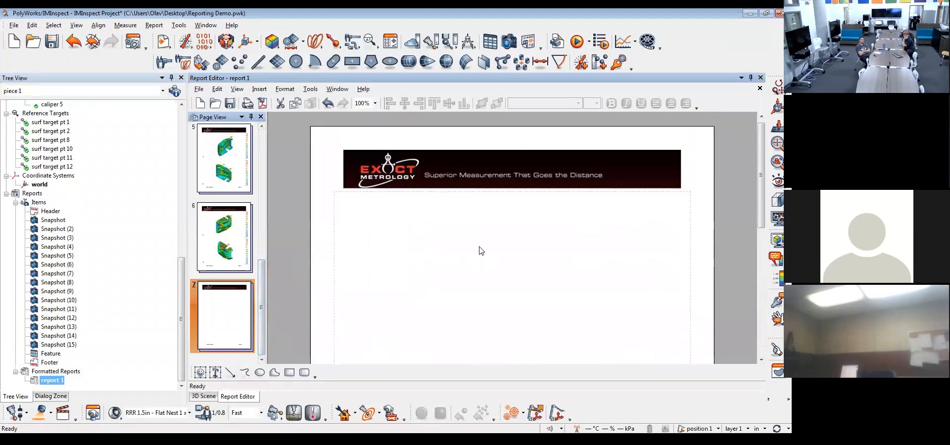
# Place the Feature table just below the header on page 7 and save the report.
pyautogui.click(50, 354)
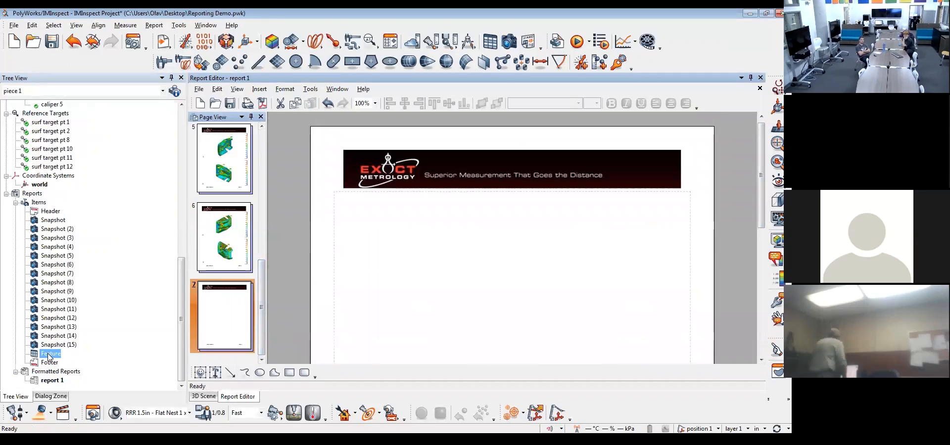
pyautogui.moveTo(50, 355); pyautogui.dragTo(513, 248)
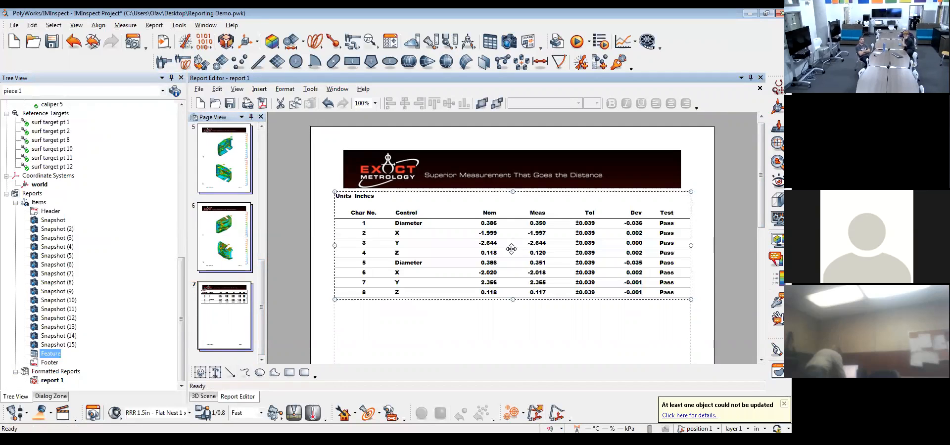
pyautogui.click(230, 103)
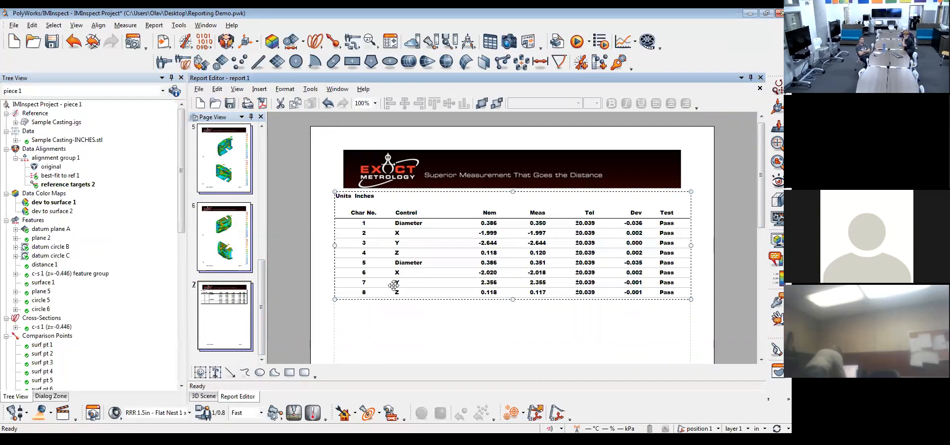
# Review color map page 6 and table page 7, and look through the project's features and report items.
pyautogui.click(209, 247)
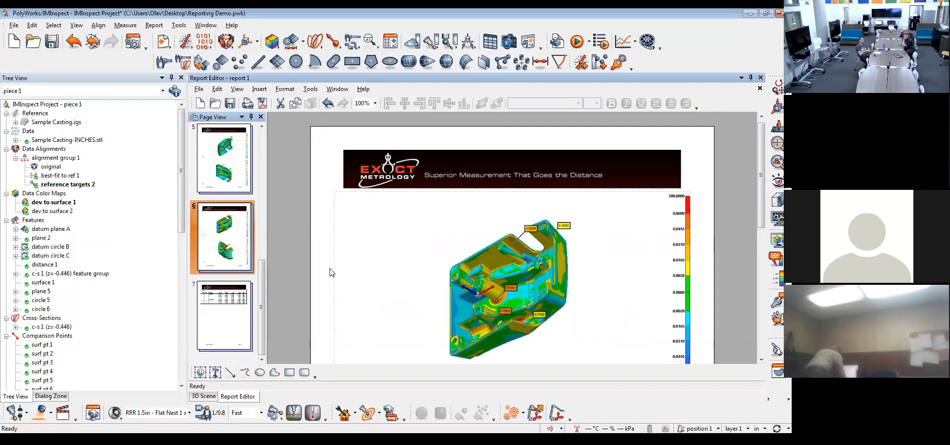
pyautogui.click(217, 334)
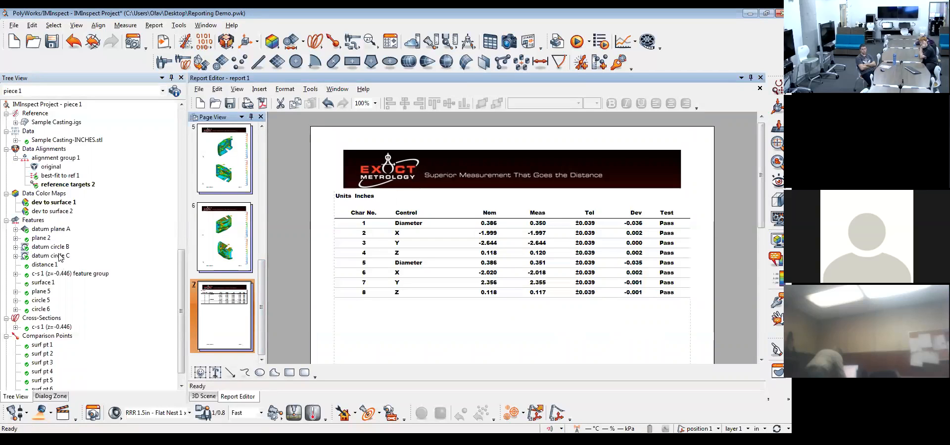
pyautogui.scroll(-6, 62, 233)
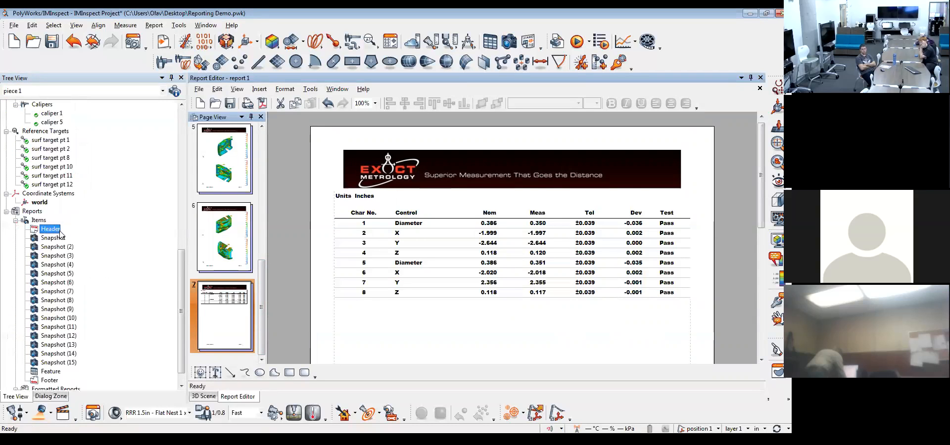
pyautogui.scroll(6, 73, 207)
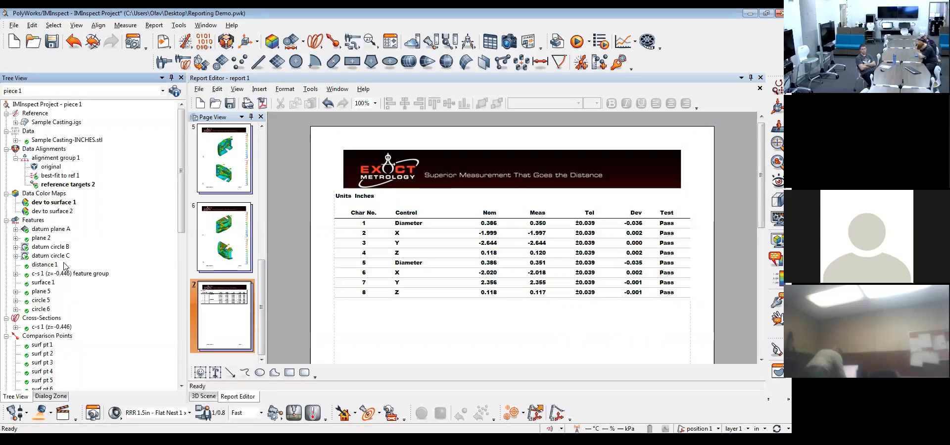
# Return to the 3D scene and show the geometry controls of circle 5.
pyautogui.click(203, 396)
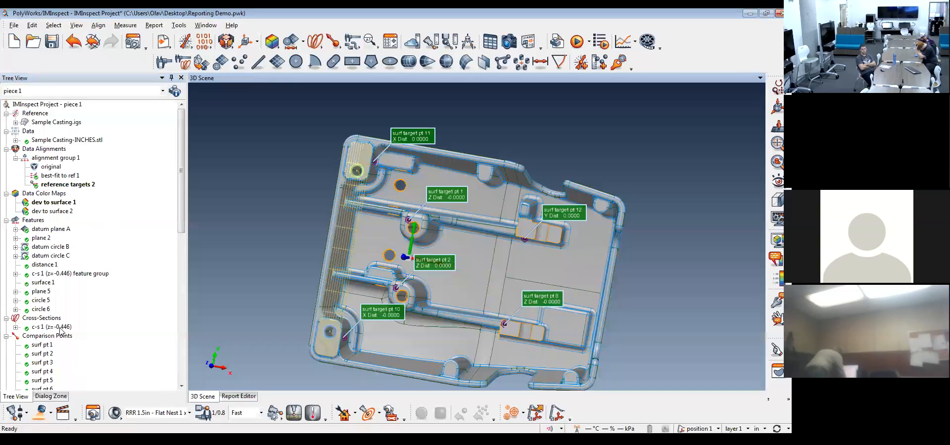
pyautogui.moveTo(415, 267); pyautogui.dragTo(403, 243)
pyautogui.scroll(3, 389, 249)
pyautogui.click(39, 301)
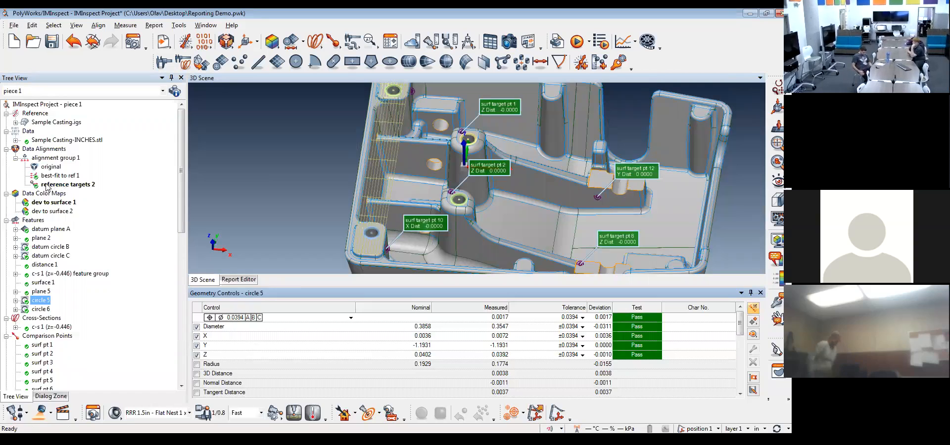
# Examine circle 5's X, Y and Z controls alongside its position tolerance referenced to datums A, B and C.
pyautogui.click(217, 336)
pyautogui.click(218, 346)
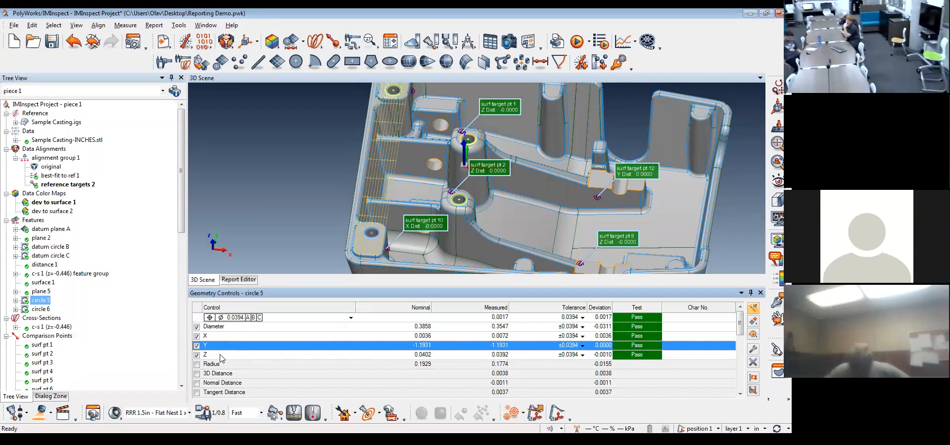
pyautogui.click(221, 356)
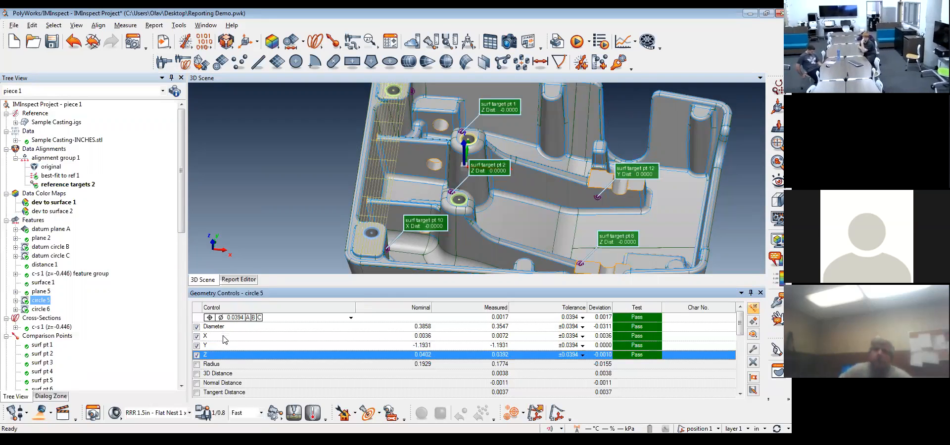
pyautogui.click(224, 338)
pyautogui.click(223, 346)
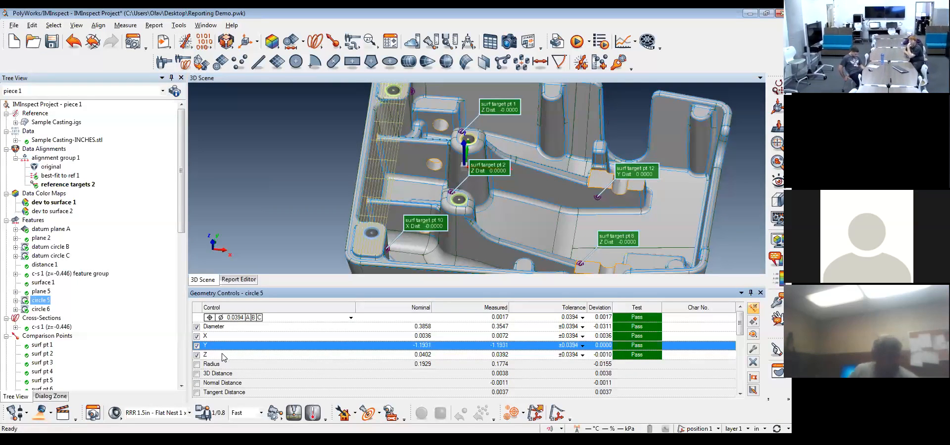
pyautogui.click(222, 357)
pyautogui.click(471, 318)
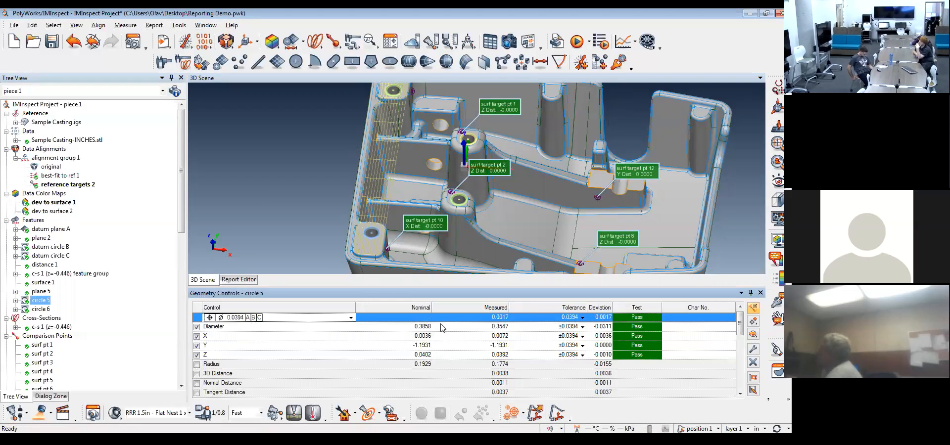
pyautogui.click(211, 337)
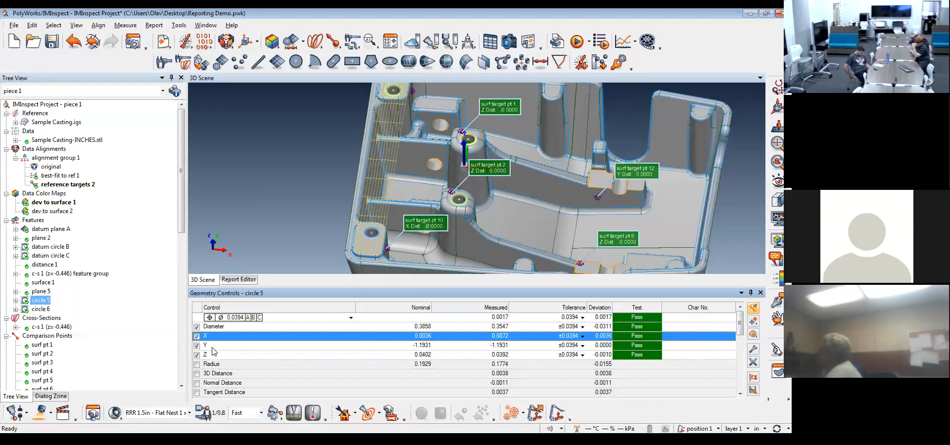
pyautogui.click(212, 346)
pyautogui.click(218, 364)
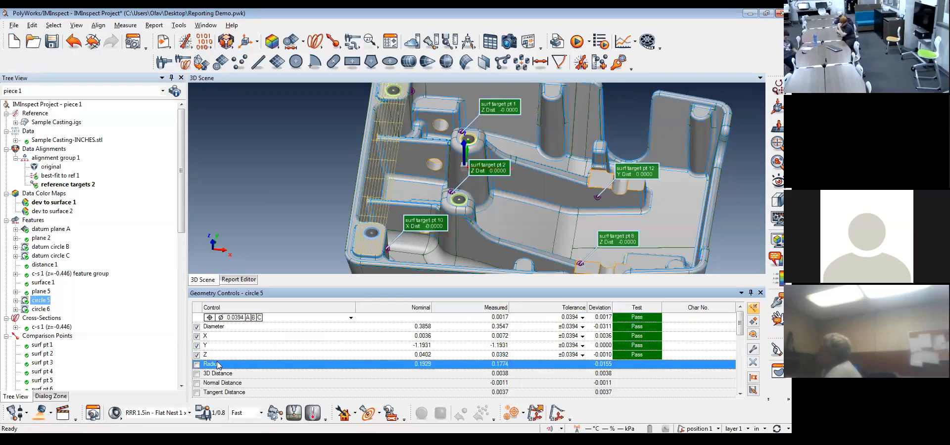
pyautogui.click(518, 320)
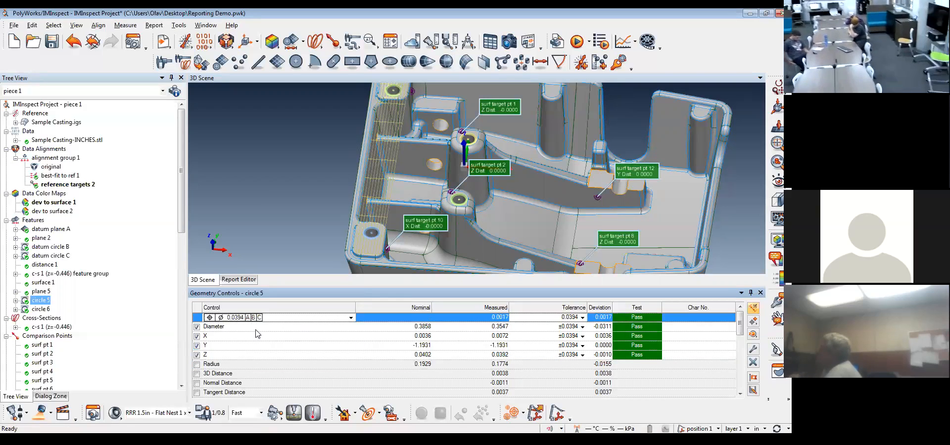
# Align the data to the A B C datum reference frame and check circle 5's X and Y deviations.
pyautogui.click(227, 43)
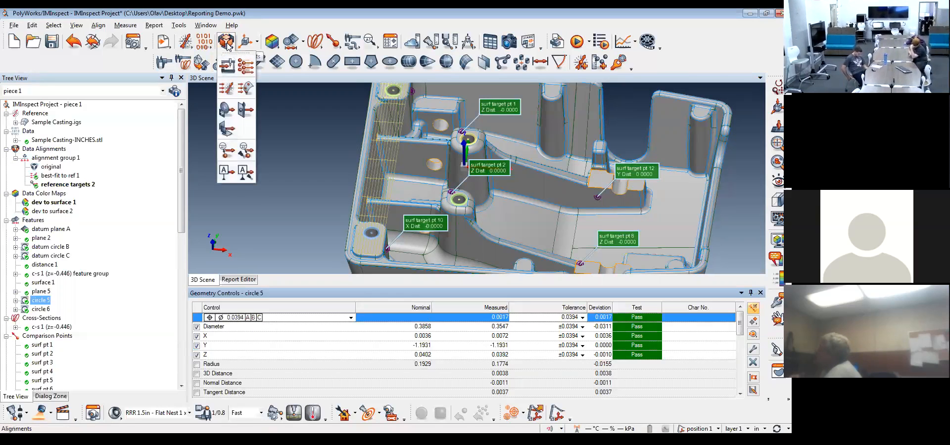
pyautogui.click(232, 174)
pyautogui.click(362, 183)
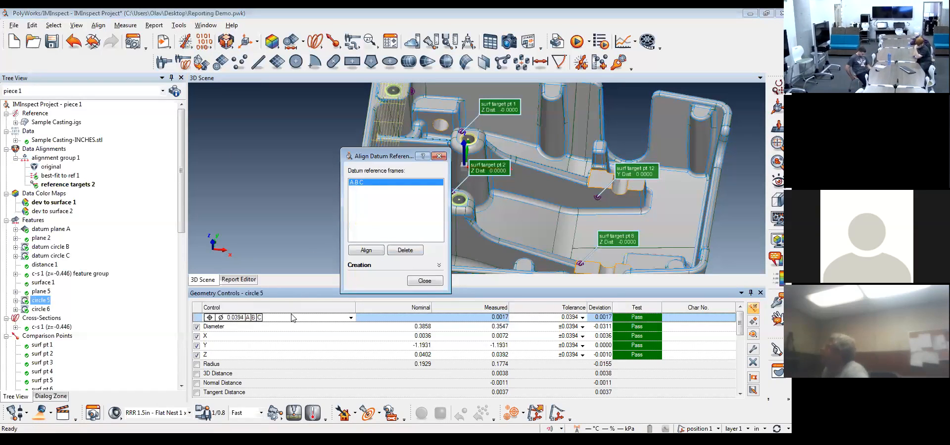
pyautogui.click(361, 250)
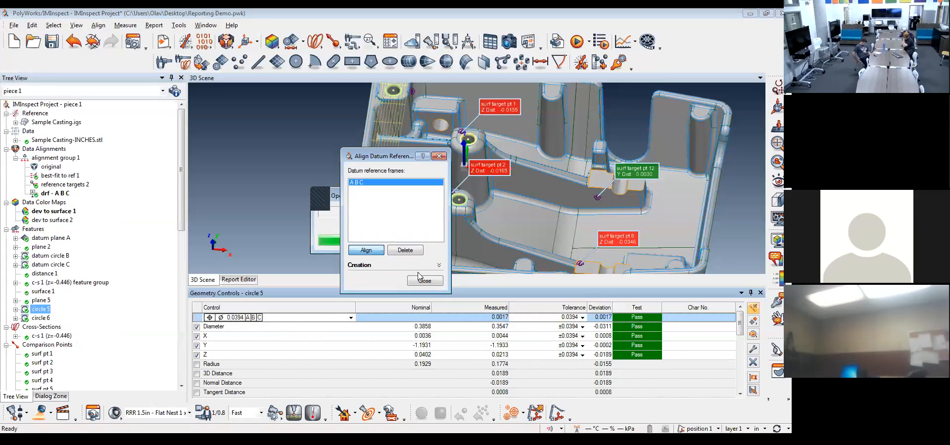
pyautogui.click(429, 282)
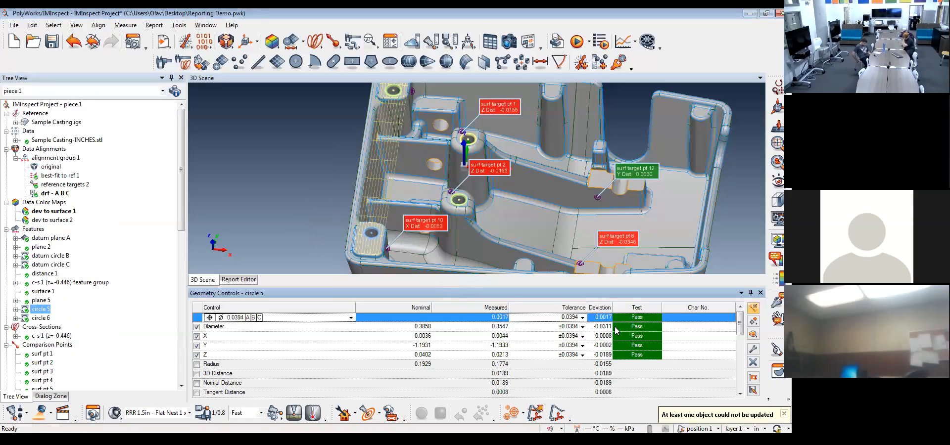
pyautogui.click(608, 337)
pyautogui.click(608, 345)
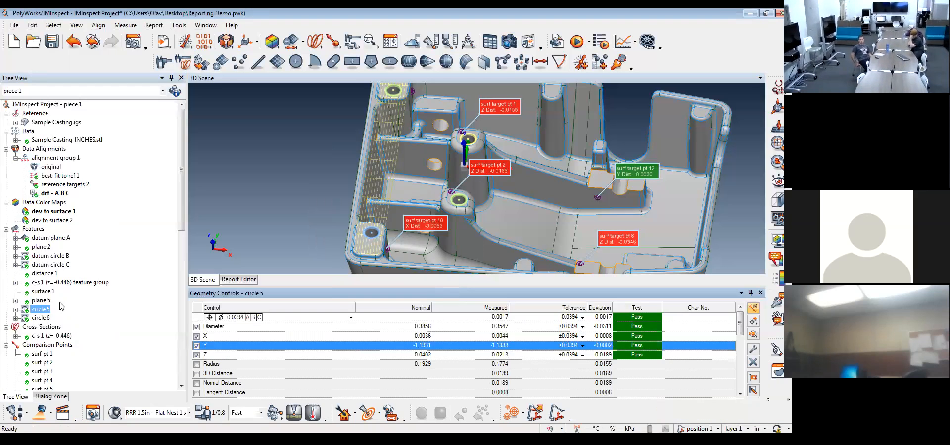
# Create a report table from circle 5 and circle 6 with the Default 1 format and check its contents.
pyautogui.keyDown('ctrl'); pyautogui.click(40, 318); pyautogui.keyUp('ctrl')
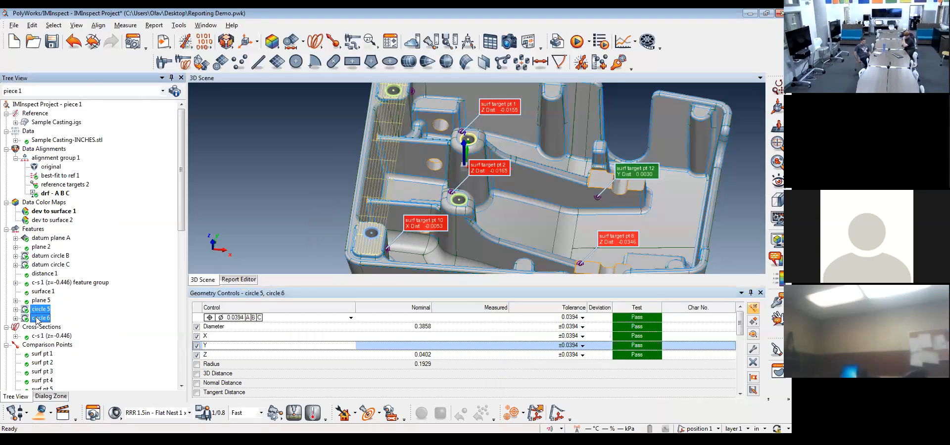
pyautogui.rightClick(37, 320)
pyautogui.moveTo(72, 276)
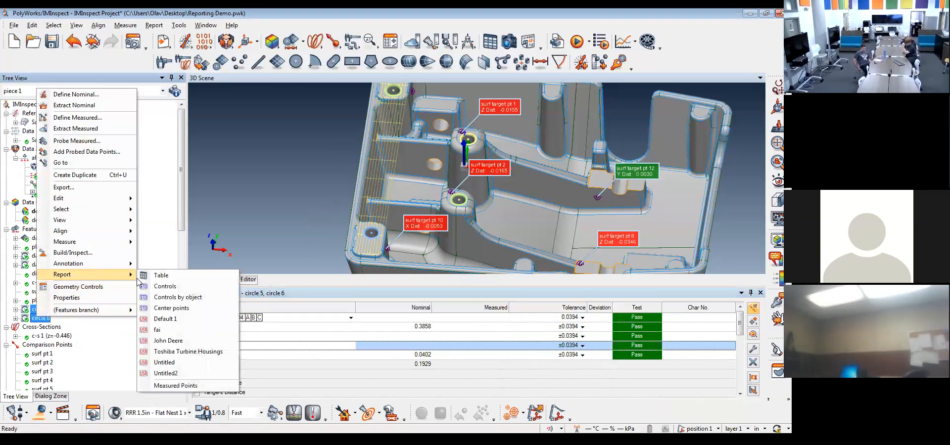
pyautogui.click(169, 319)
pyautogui.scroll(-10, 180, 376)
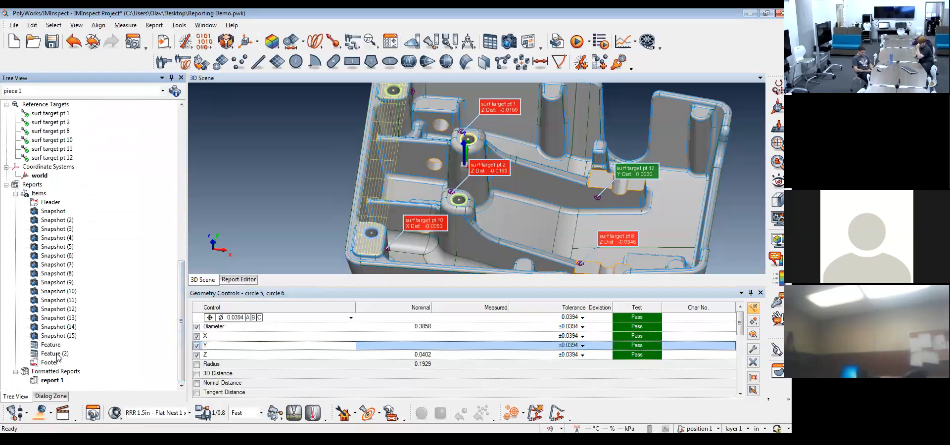
pyautogui.doubleClick(57, 355)
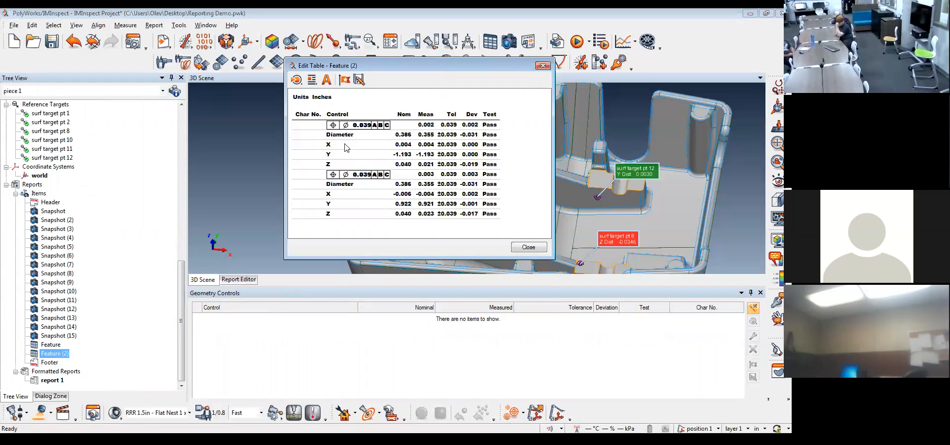
pyautogui.click(529, 247)
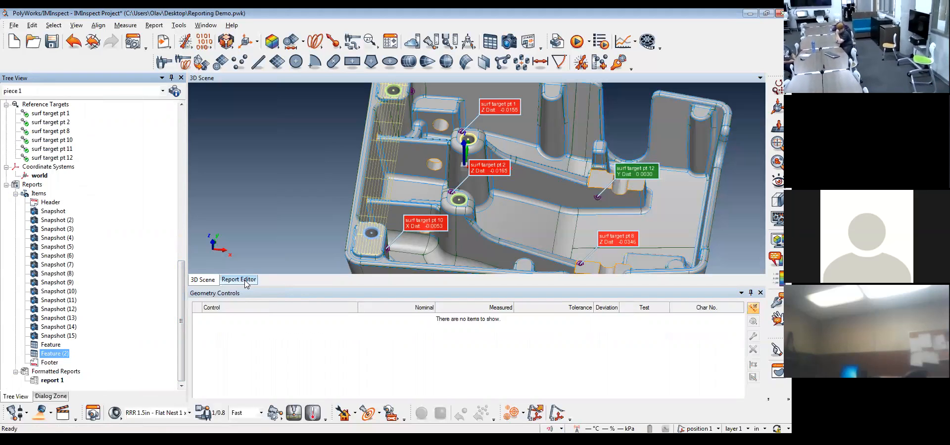
# Close the geometry controls and place the Feature (2) table on report page 7, directly below the existing table.
pyautogui.click(253, 280)
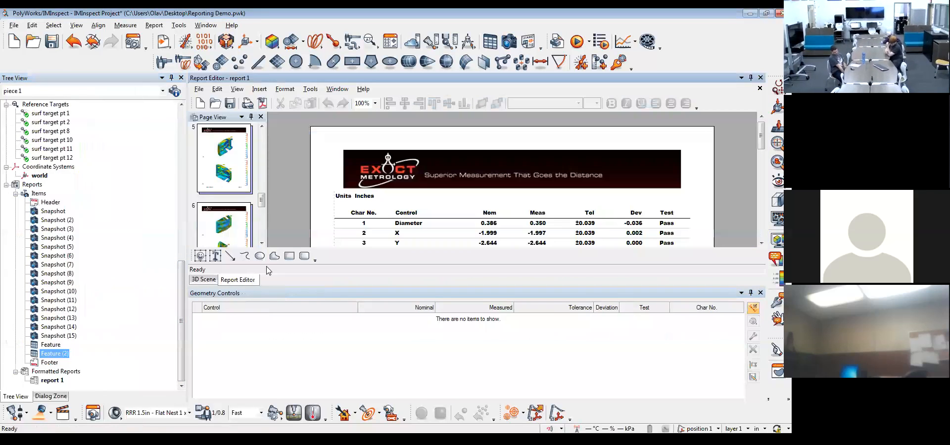
pyautogui.click(761, 293)
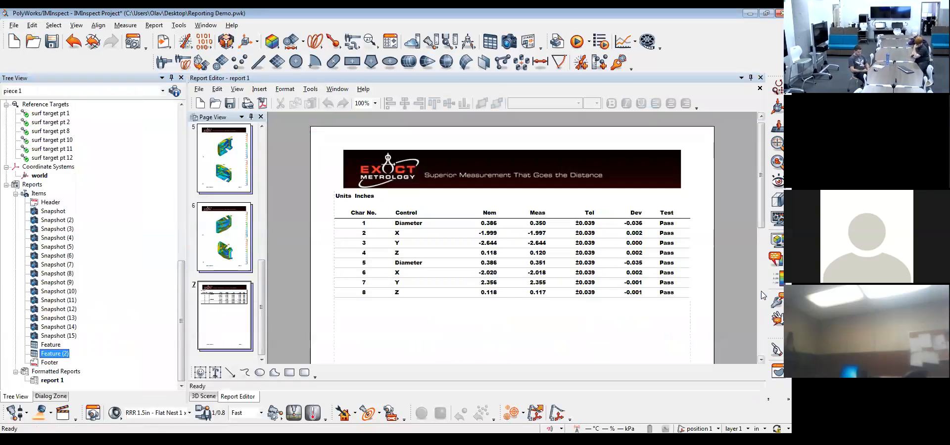
pyautogui.scroll(-3, 763, 191)
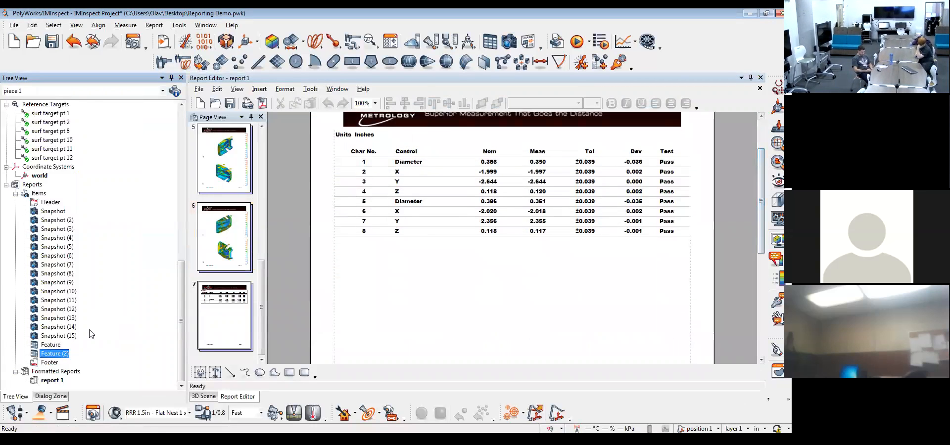
pyautogui.moveTo(59, 357); pyautogui.dragTo(521, 311)
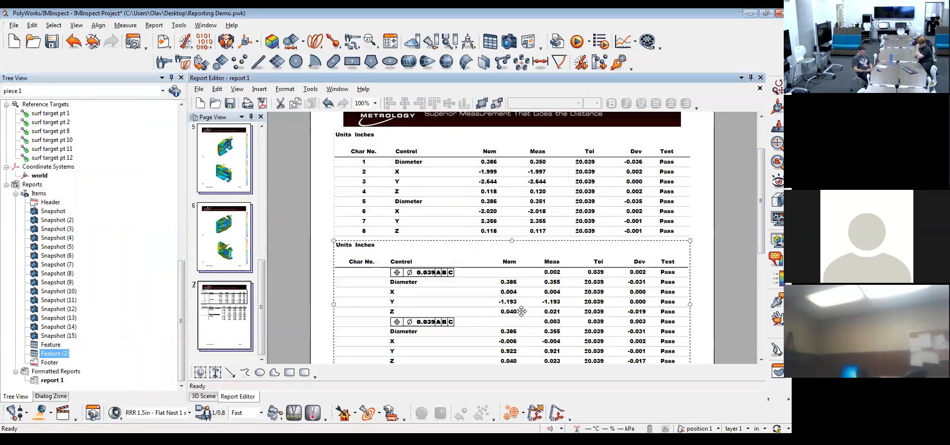
pyautogui.scroll(-1, 521, 311)
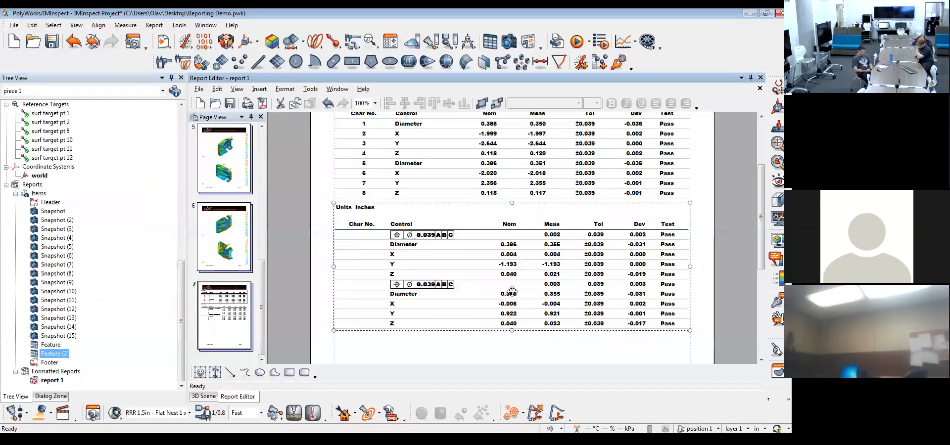
pyautogui.scroll(1, 512, 292)
# Check the table style, coordinate system and data alignment properties of the lower table on page 7.
pyautogui.click(404, 171)
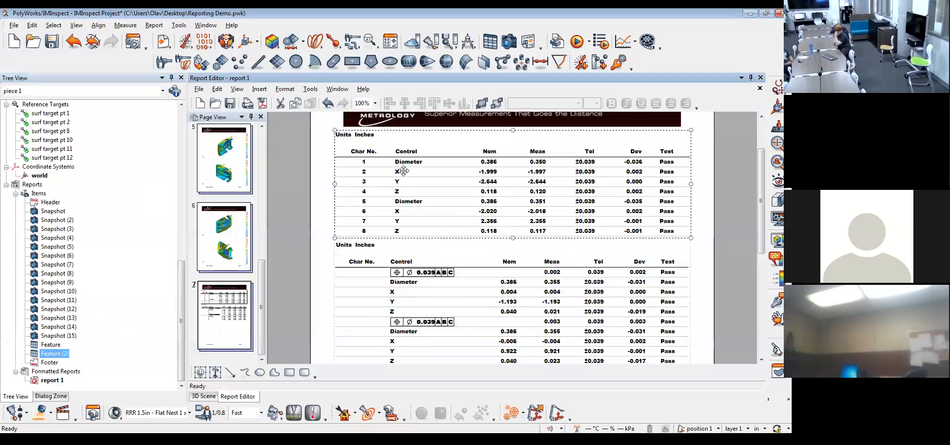
pyautogui.click(401, 270)
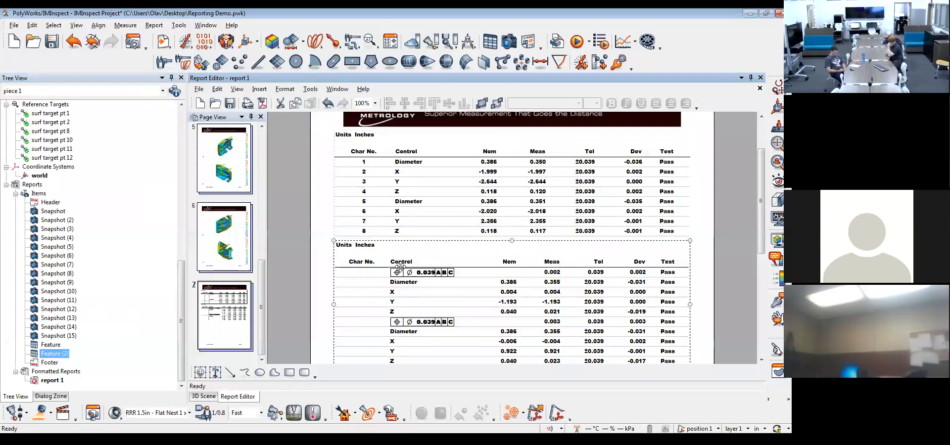
pyautogui.rightClick(401, 270)
pyautogui.click(426, 261)
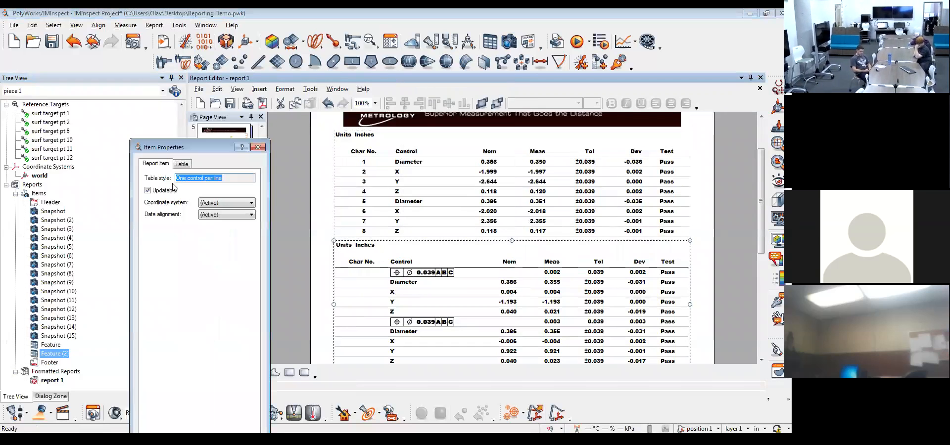
pyautogui.press('Escape')
# Remove the length units from the header of the lower table on page 7.
pyautogui.doubleClick(406, 275)
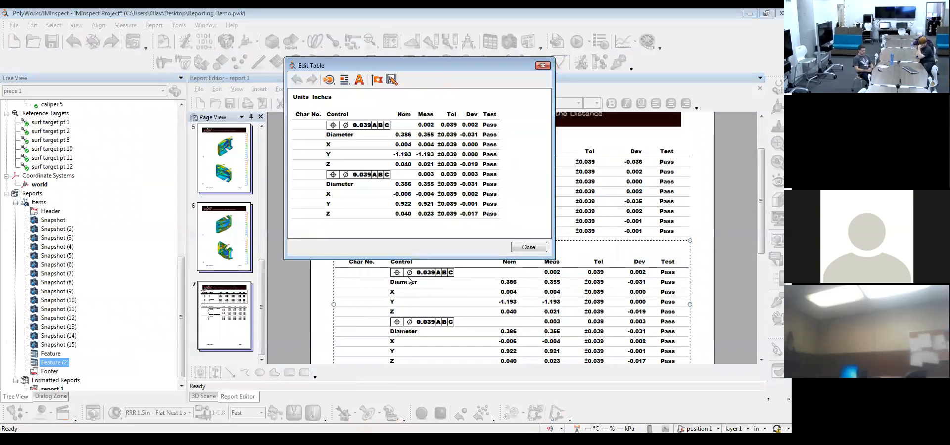
pyautogui.rightClick(317, 97)
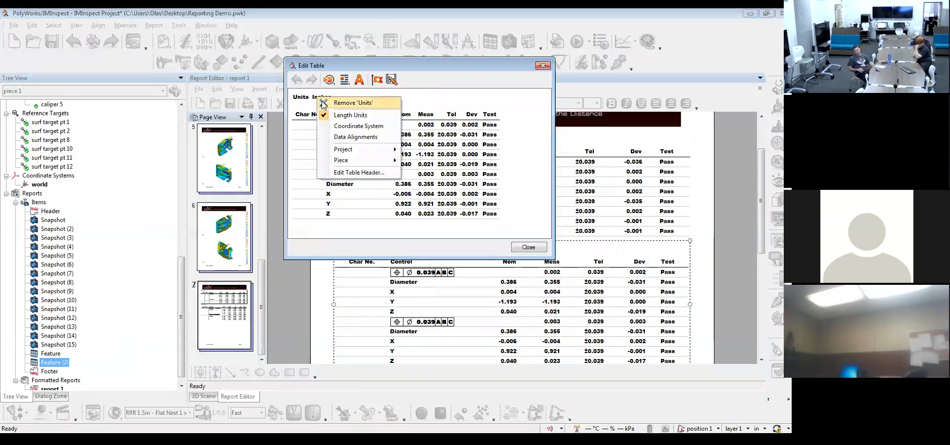
pyautogui.click(327, 120)
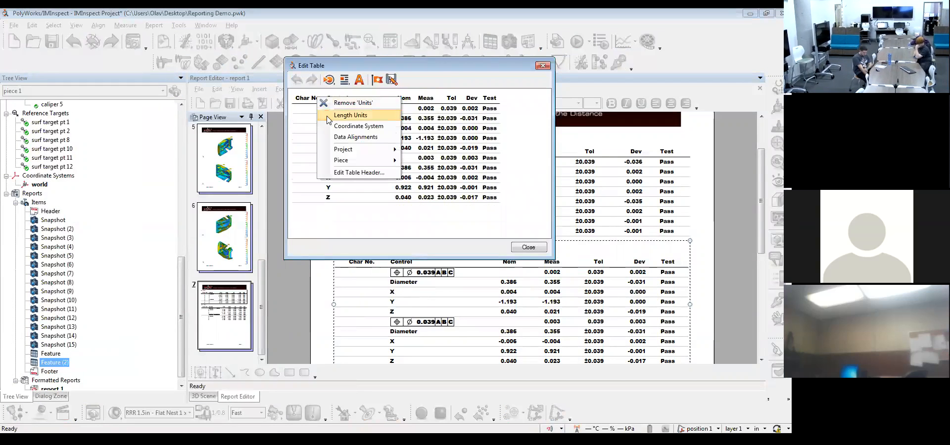
pyautogui.click(428, 222)
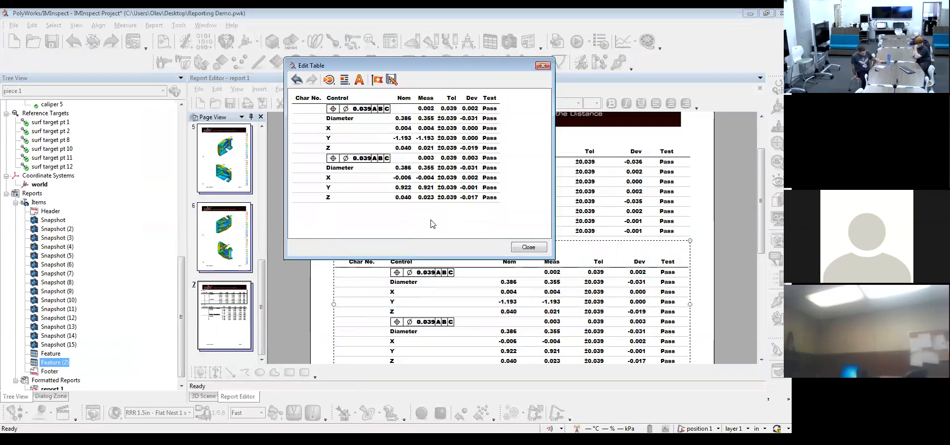
pyautogui.click(541, 249)
pyautogui.scroll(-2, 571, 275)
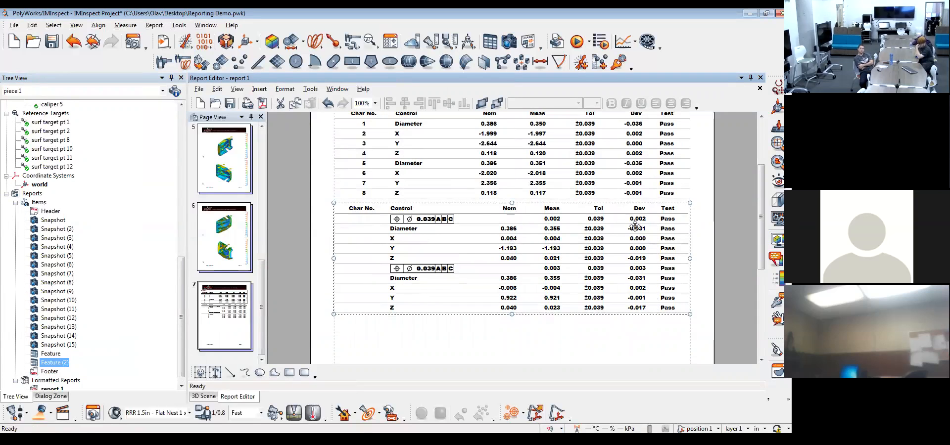
pyautogui.click(609, 345)
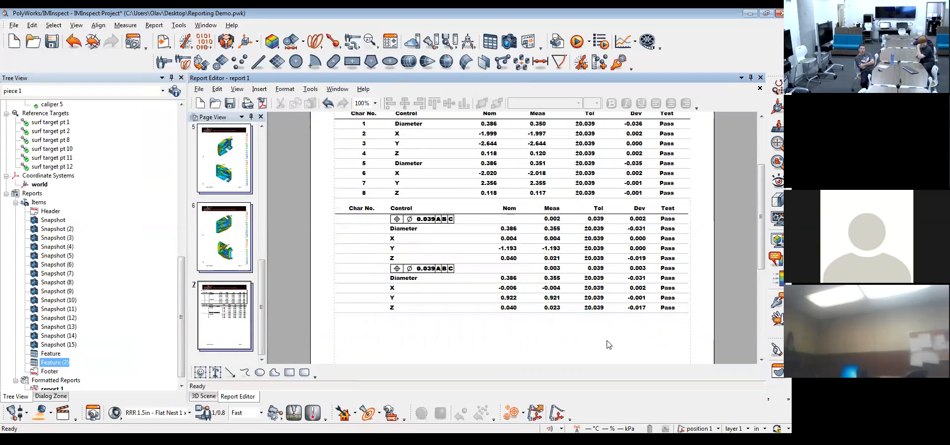
# Add the data alignments to the header of the upper table on page 7.
pyautogui.scroll(1, 609, 345)
pyautogui.doubleClick(487, 212)
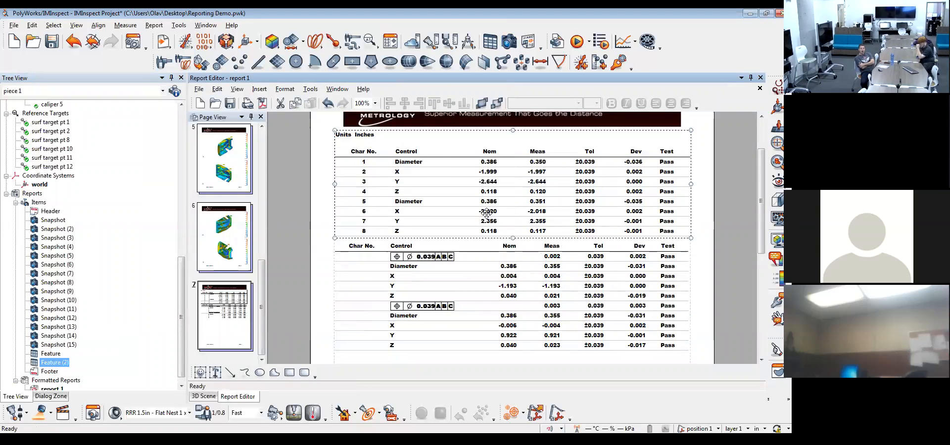
pyautogui.rightClick(316, 94)
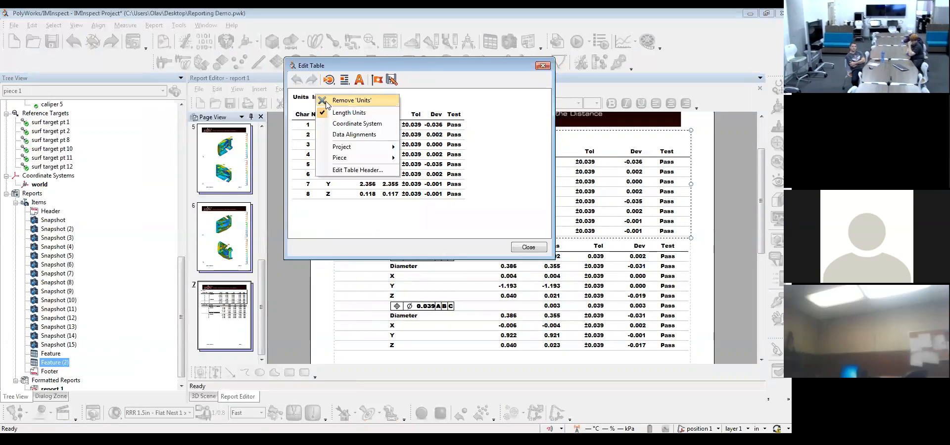
pyautogui.click(347, 135)
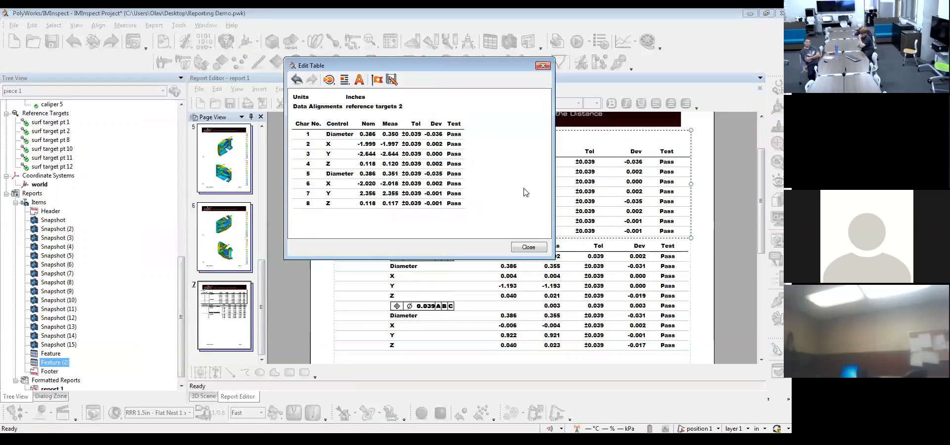
pyautogui.click(528, 247)
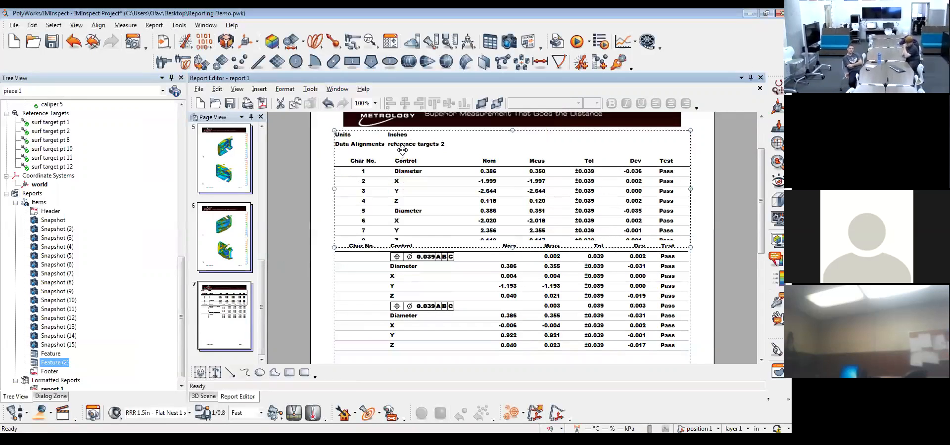
# Add the Data Alignments field to the lower table's header.
pyautogui.doubleClick(473, 276)
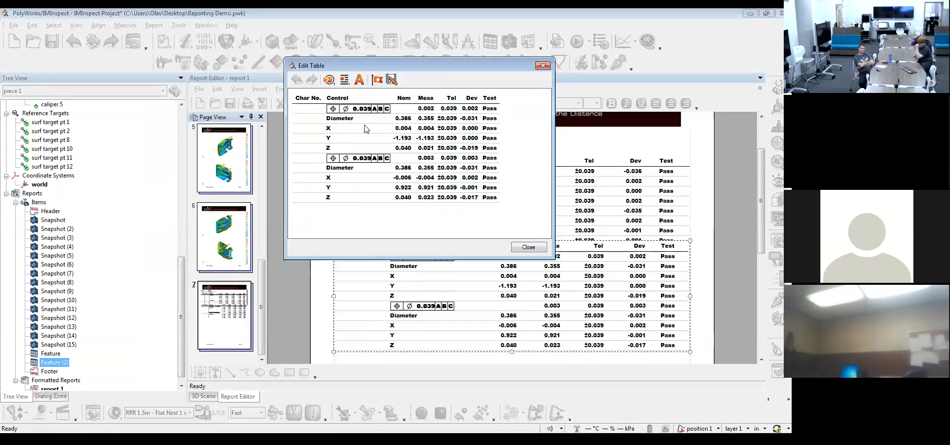
pyautogui.rightClick(549, 112)
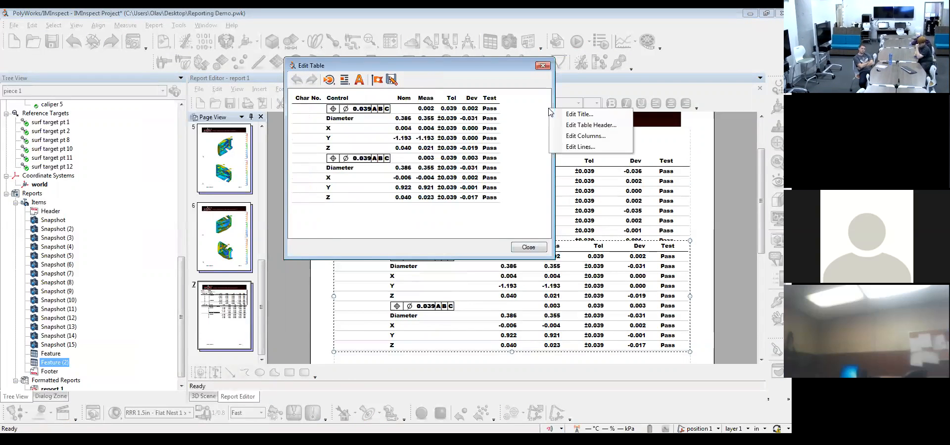
pyautogui.click(574, 126)
pyautogui.moveTo(353, 200)
pyautogui.mouseDown()
pyautogui.moveTo(360, 237)
pyautogui.moveTo(362, 197)
pyautogui.mouseUp()
pyautogui.doubleClick(282, 211)
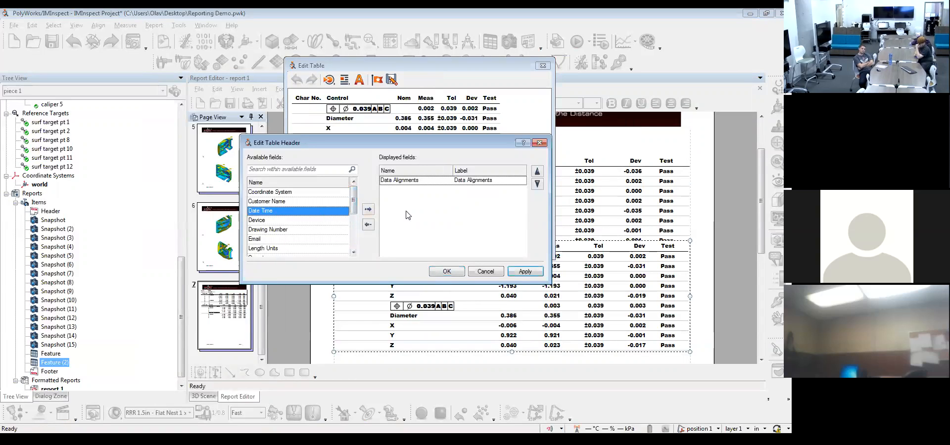
pyautogui.click(464, 181)
pyautogui.click(529, 276)
pyautogui.click(446, 272)
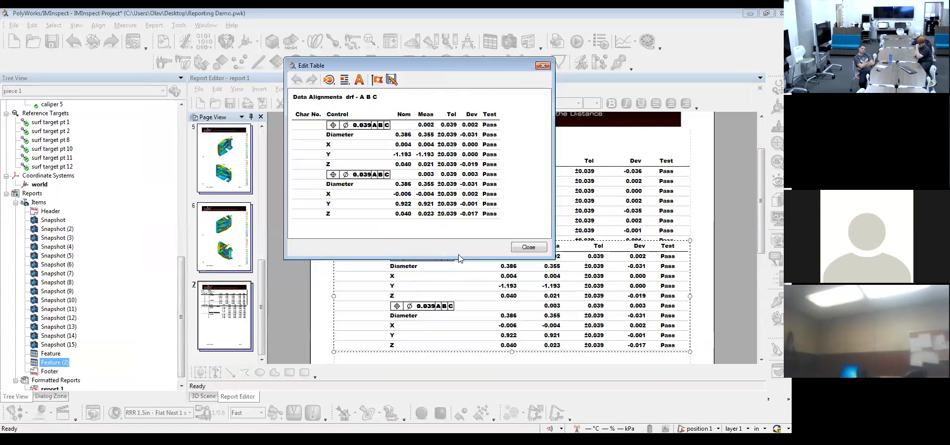
pyautogui.click(526, 250)
# Move the lower table slightly down so it clears the upper table, and compare the two alignment headers.
pyautogui.scroll(-1, 551, 242)
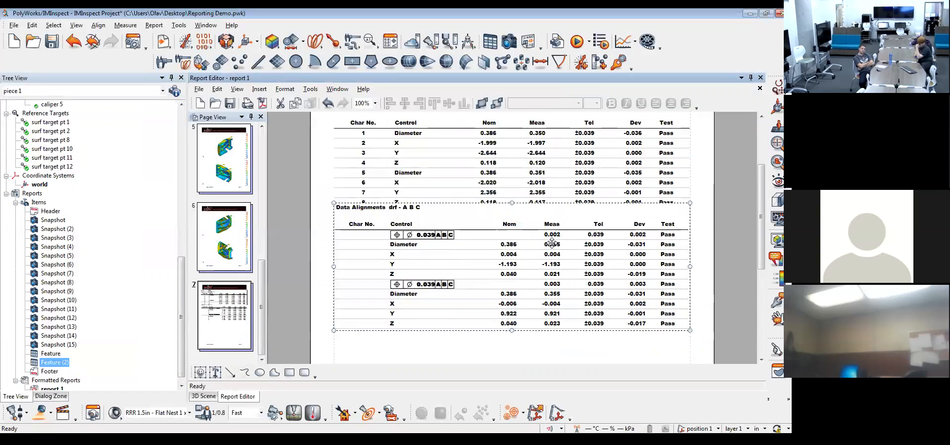
pyautogui.moveTo(534, 237)
pyautogui.mouseDown()
pyautogui.moveTo(536, 260)
pyautogui.moveTo(535, 250)
pyautogui.mouseUp()
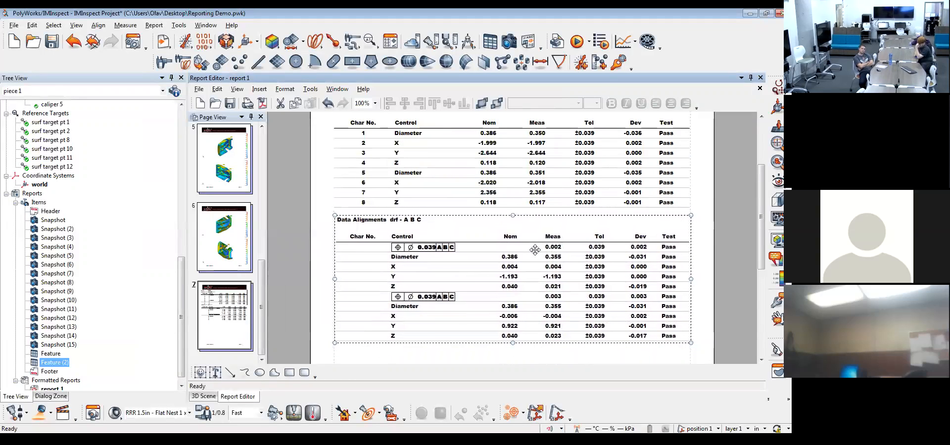
pyautogui.click(533, 365)
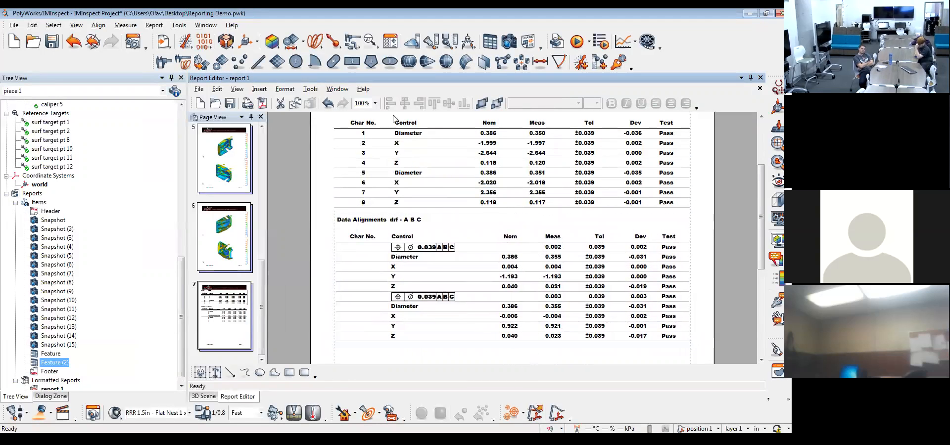
pyautogui.scroll(1, 396, 129)
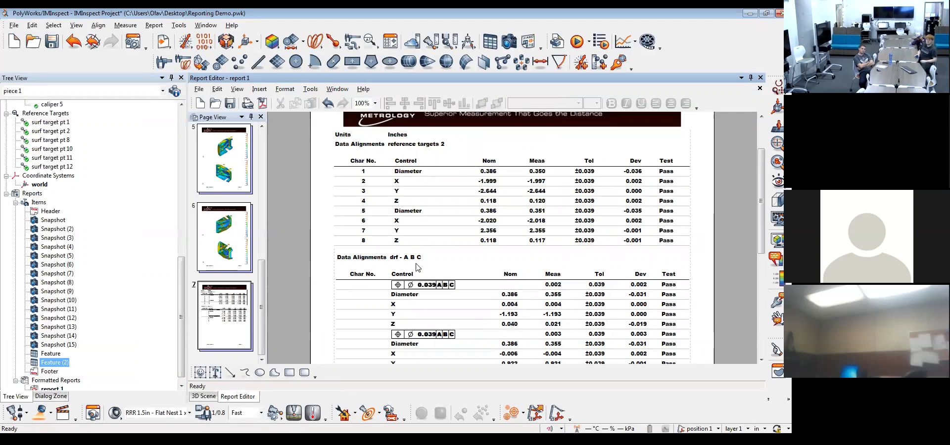
pyautogui.scroll(-1, 417, 267)
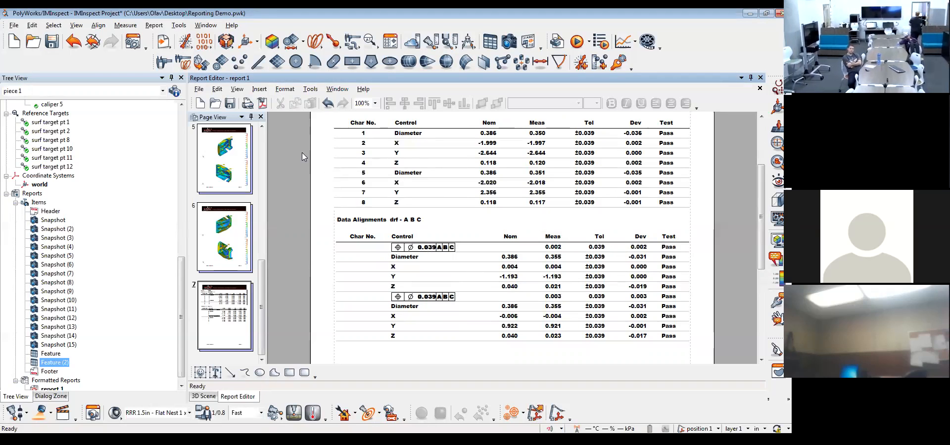
# Return to the 3D scene, view the whole casting from above and clear the table selection.
pyautogui.click(211, 399)
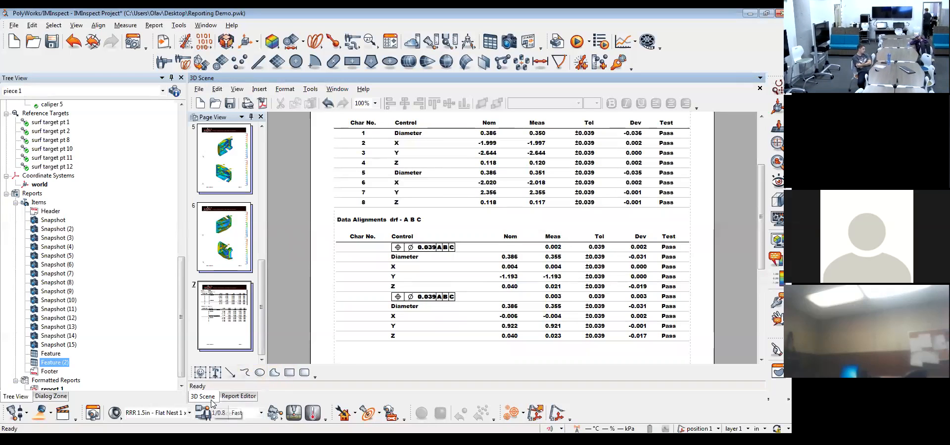
pyautogui.scroll(-4, 453, 197)
pyautogui.moveTo(440, 202); pyautogui.dragTo(441, 221)
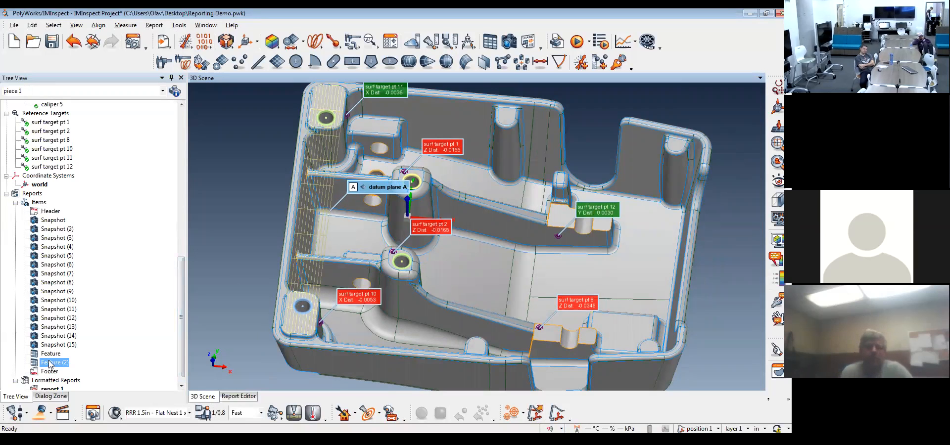
pyautogui.click(125, 214)
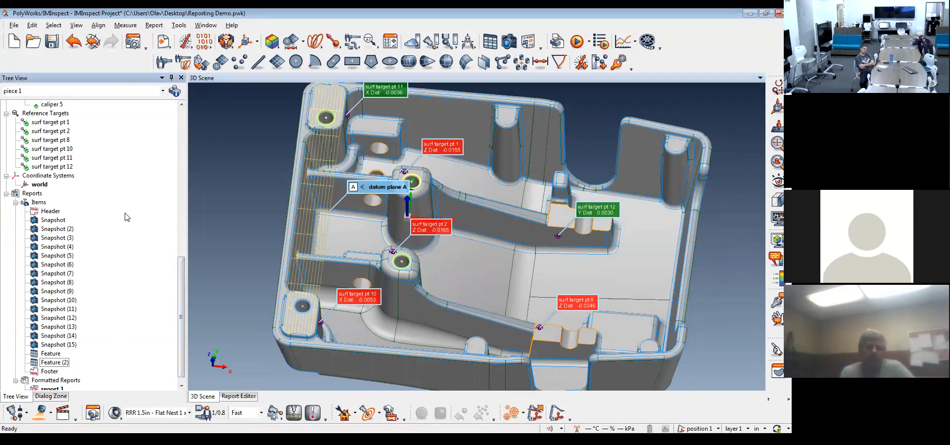
# In the report options, set the destination of new report items to Active Formatted Report and apply the change.
pyautogui.click(136, 45)
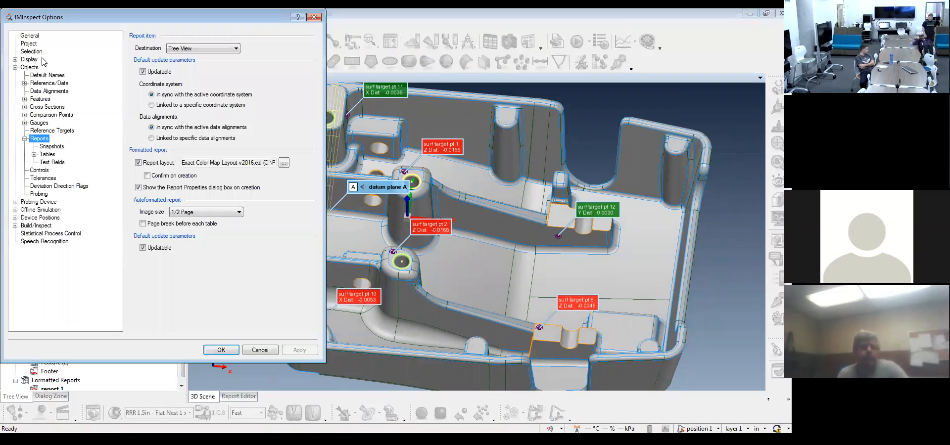
pyautogui.click(30, 68)
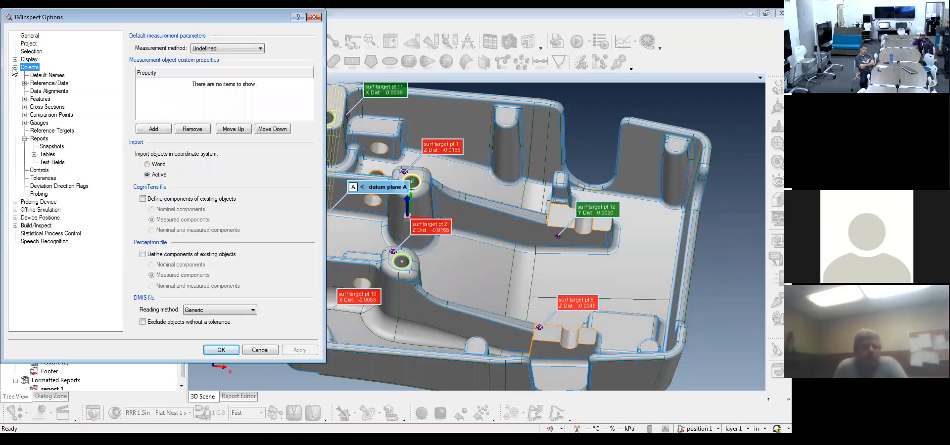
pyautogui.click(39, 140)
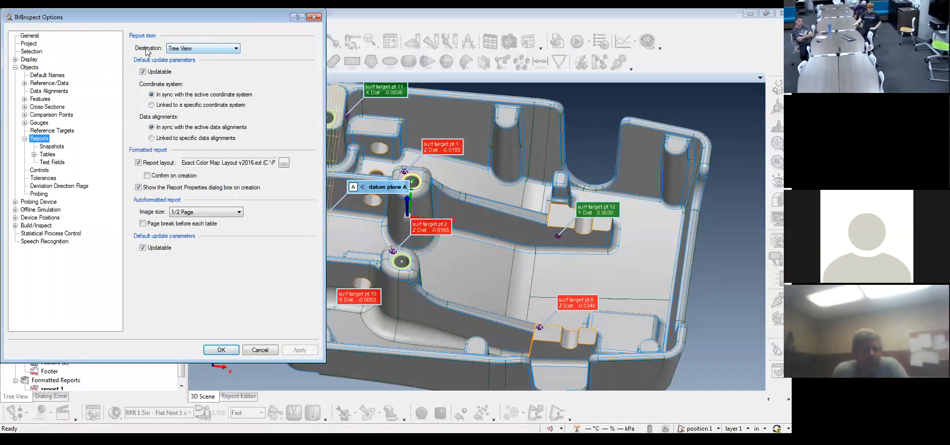
pyautogui.click(217, 50)
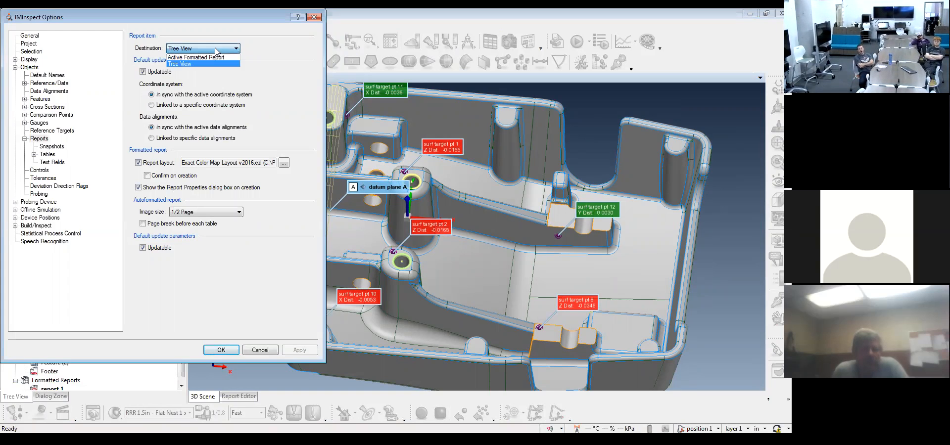
pyautogui.click(216, 48)
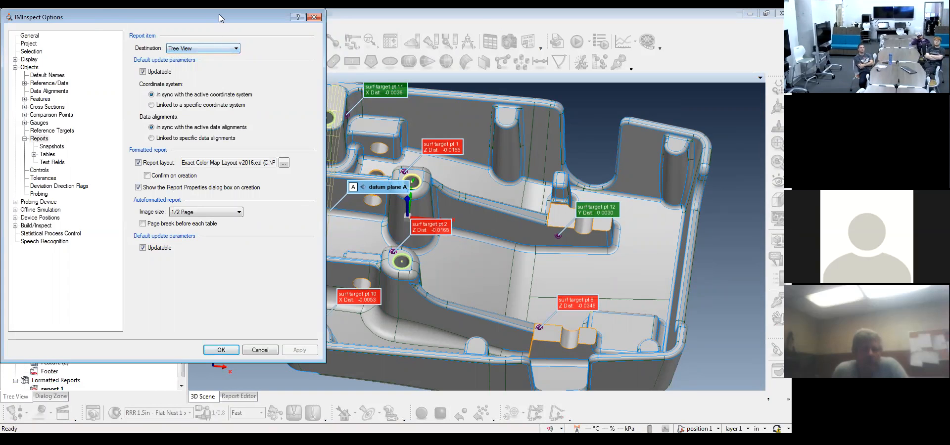
pyautogui.moveTo(220, 18); pyautogui.dragTo(381, 33)
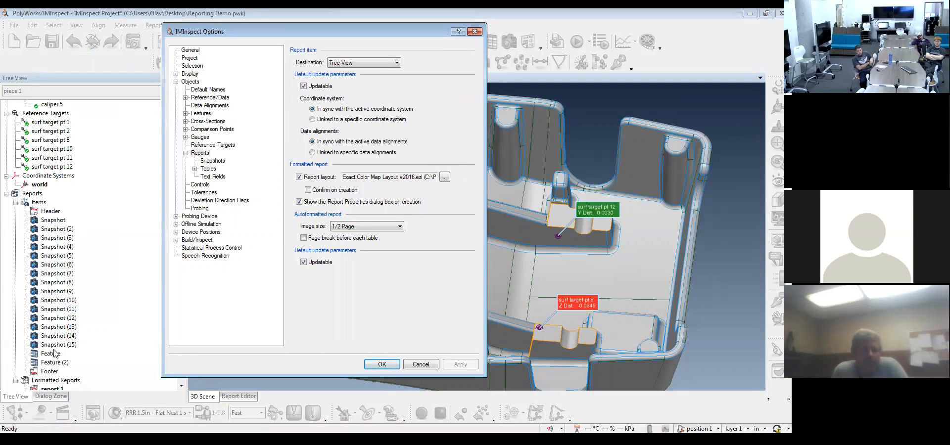
pyautogui.click(370, 63)
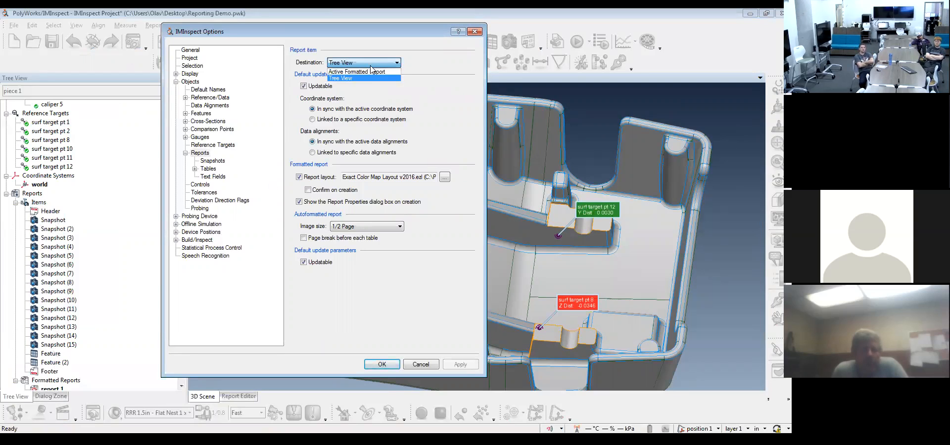
pyautogui.click(370, 75)
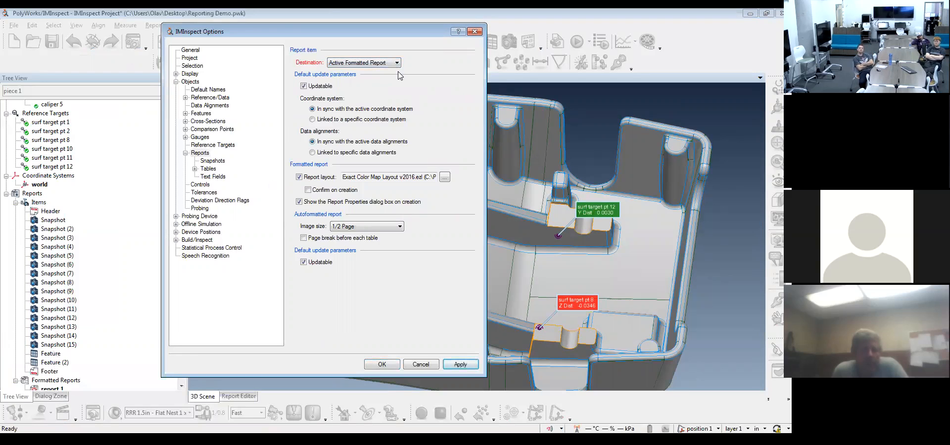
pyautogui.click(460, 365)
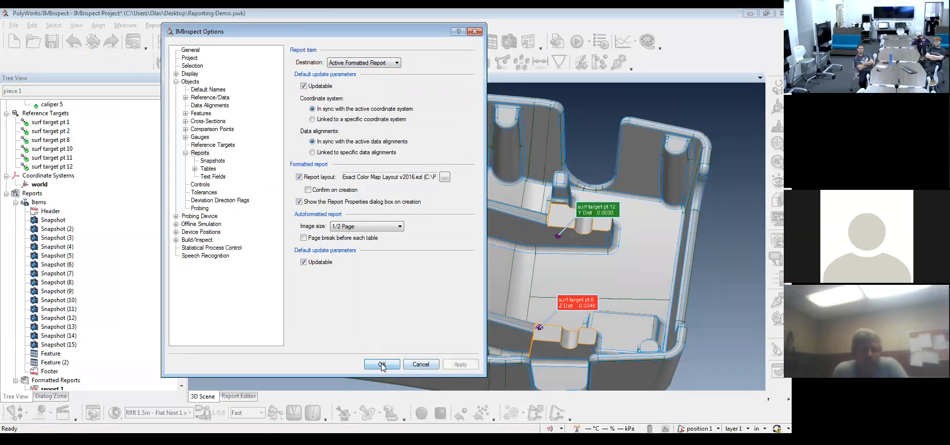
pyautogui.click(381, 364)
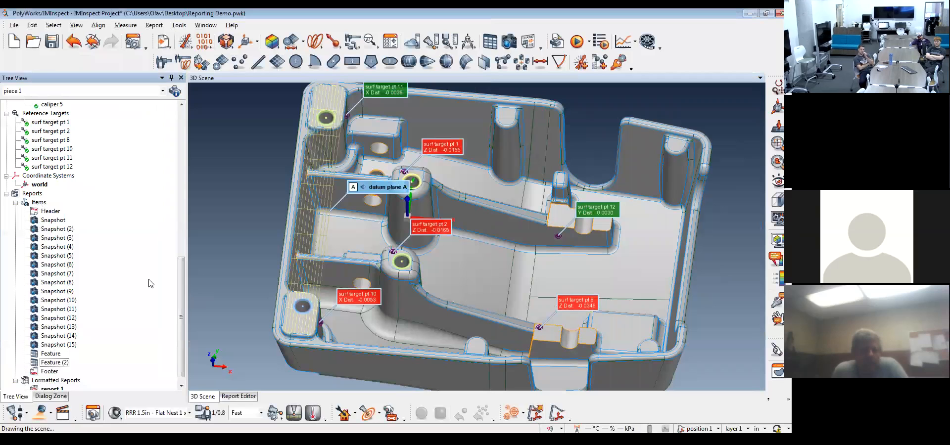
# Show the comparison point annotations in the 3D scene, hide the features and reference targets, and orbit the casting to inspect them.
pyautogui.moveTo(178, 280); pyautogui.dragTo(180, 193)
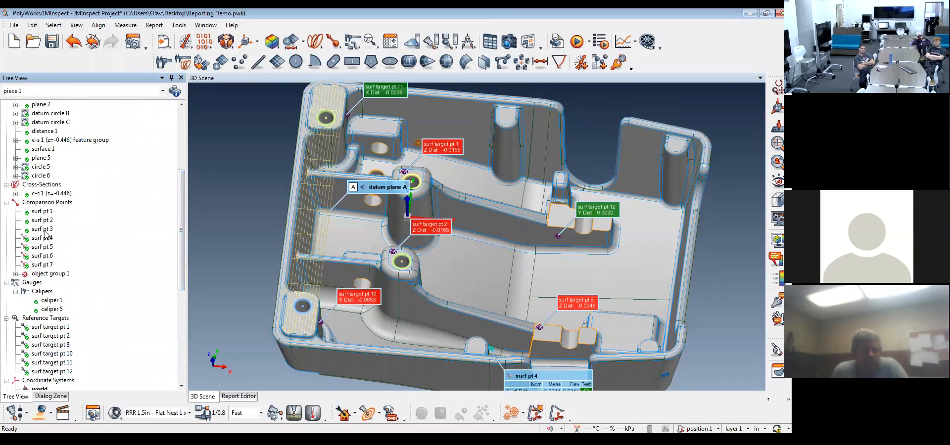
pyautogui.moveTo(457, 213); pyautogui.dragTo(461, 181)
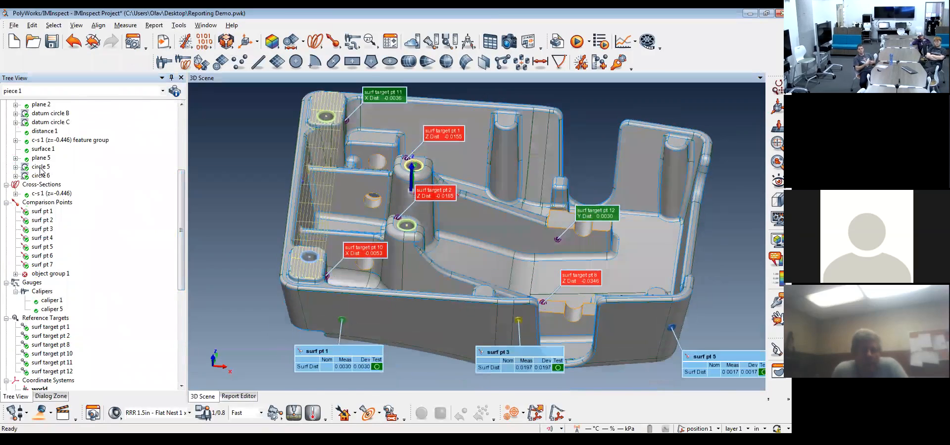
pyautogui.scroll(4, 40, 170)
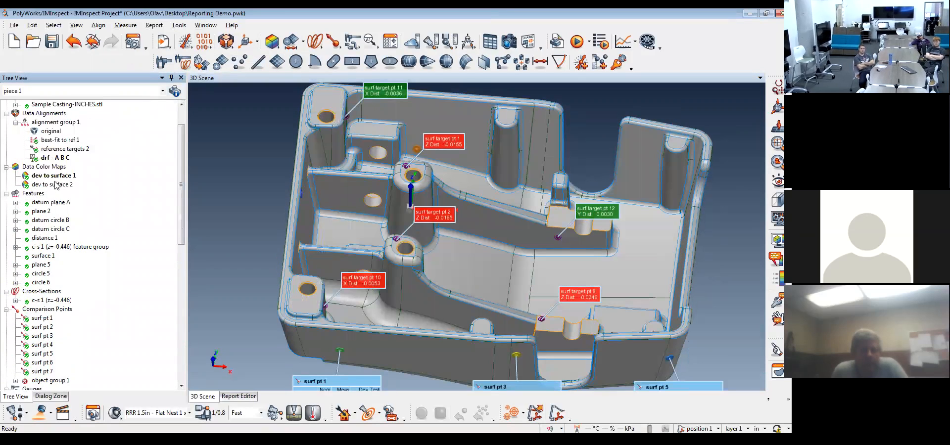
pyautogui.scroll(-2, 497, 213)
pyautogui.scroll(-5, 56, 307)
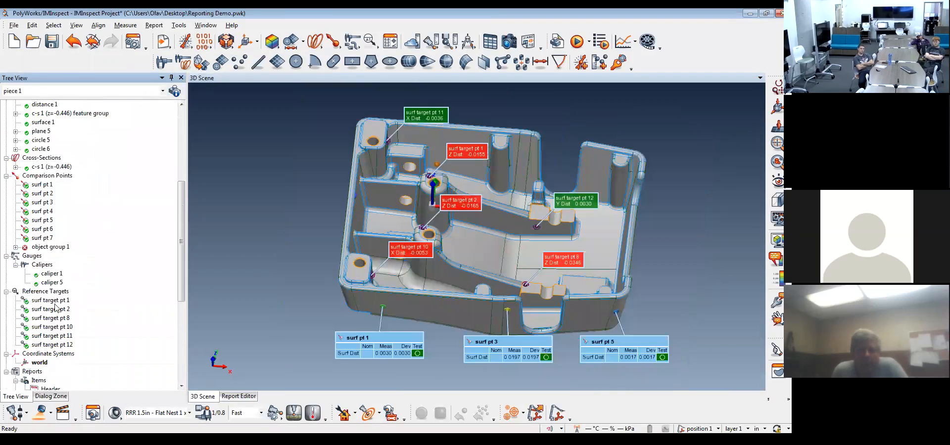
pyautogui.middleClick(42, 294)
pyautogui.moveTo(506, 218)
pyautogui.mouseDown()
pyautogui.moveTo(429, 163)
pyautogui.moveTo(475, 196)
pyautogui.moveTo(500, 188)
pyautogui.moveTo(513, 232)
pyautogui.mouseUp()
pyautogui.moveTo(513, 233); pyautogui.dragTo(458, 276, button='middle')
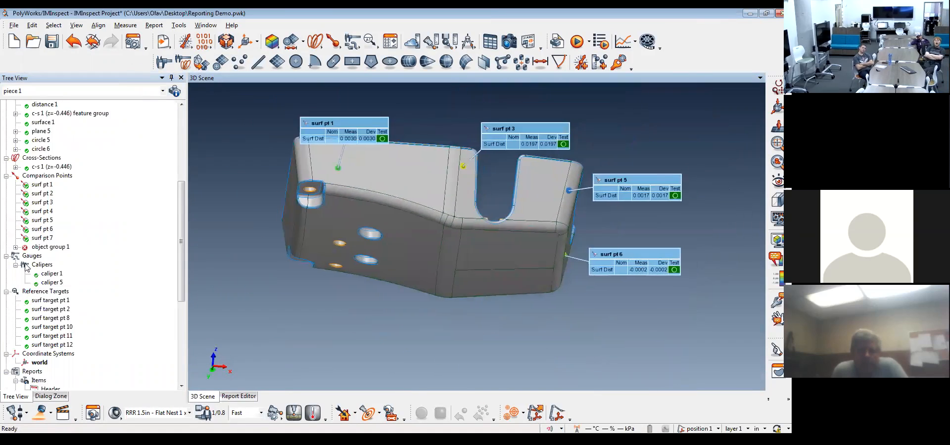
# Create a report table from the comparison points surf pt 1 through surf pt 7.
pyautogui.click(42, 184)
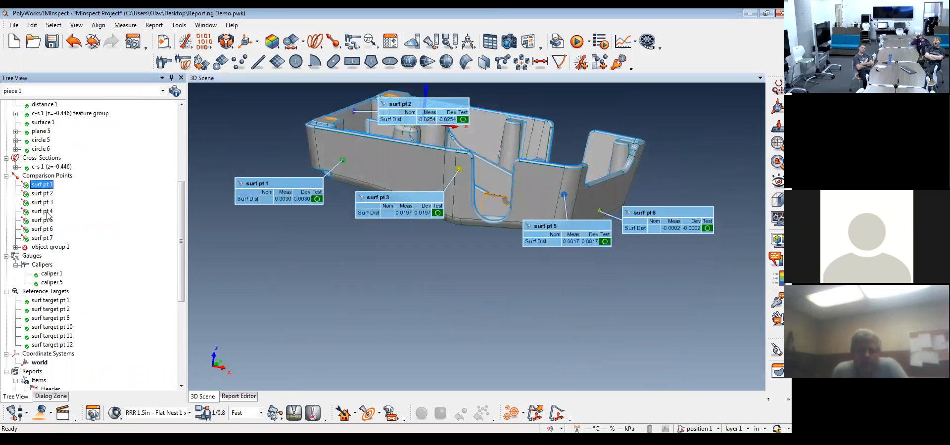
pyautogui.keyDown('shift'); pyautogui.click(42, 239); pyautogui.keyUp('shift')
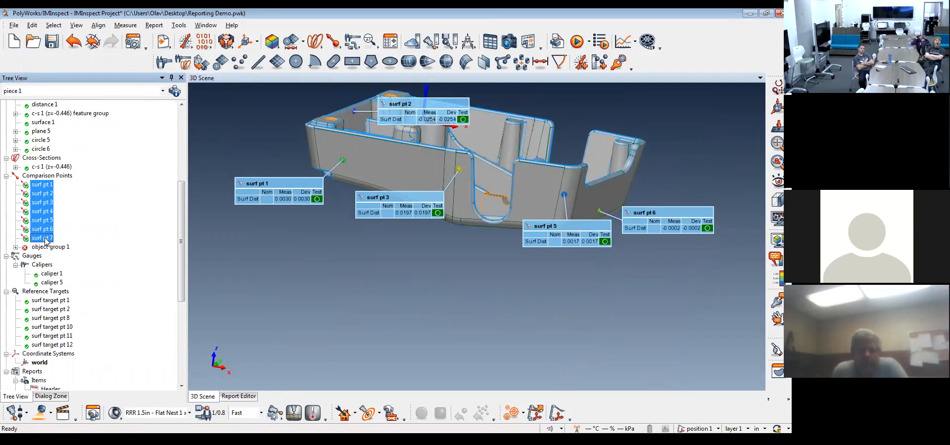
pyautogui.rightClick(46, 241)
pyautogui.moveTo(112, 357)
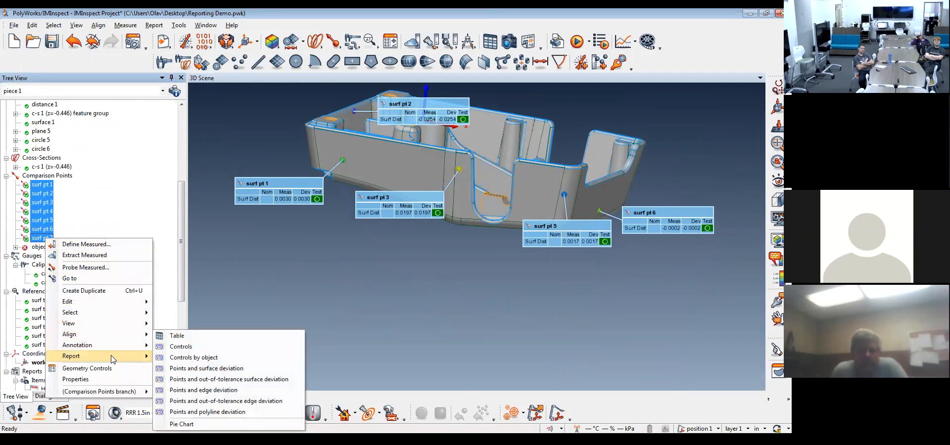
pyautogui.click(182, 336)
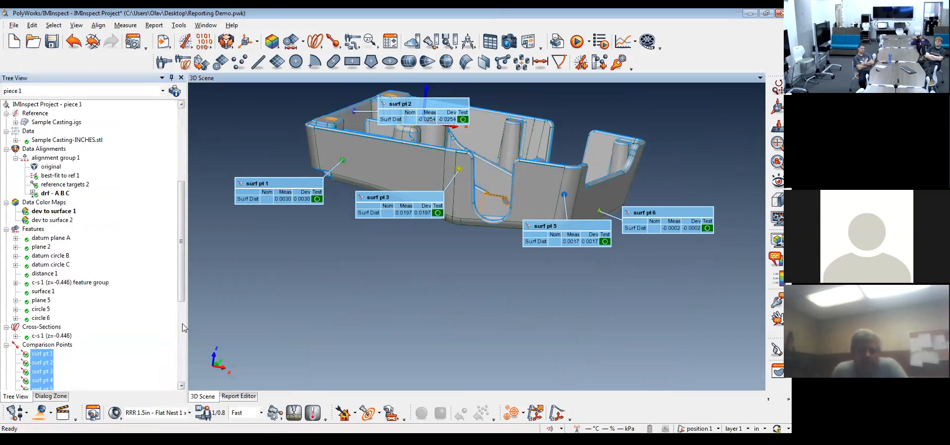
# Open report 1 and examine the Comparison Point Table at the end of page 7.
pyautogui.moveTo(182, 292); pyautogui.dragTo(183, 384)
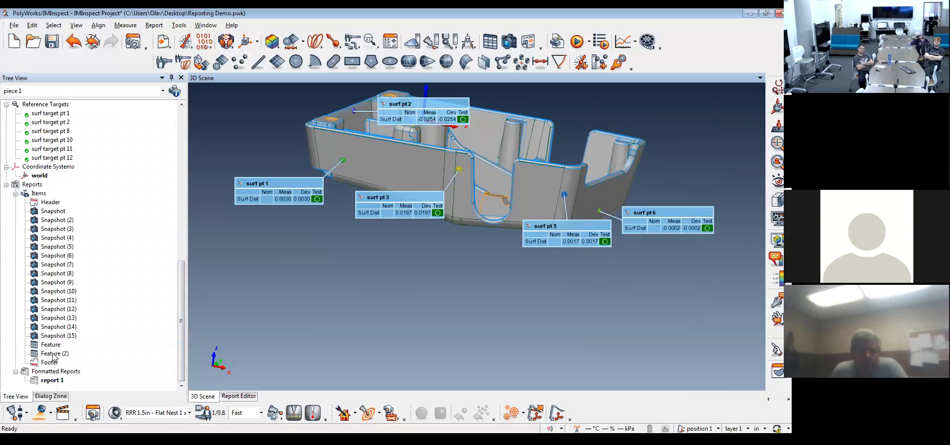
pyautogui.doubleClick(53, 381)
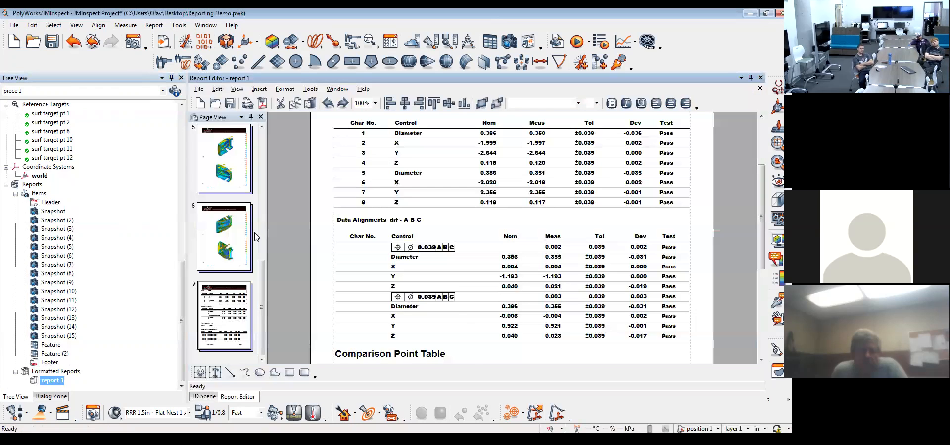
pyautogui.scroll(-4, 395, 304)
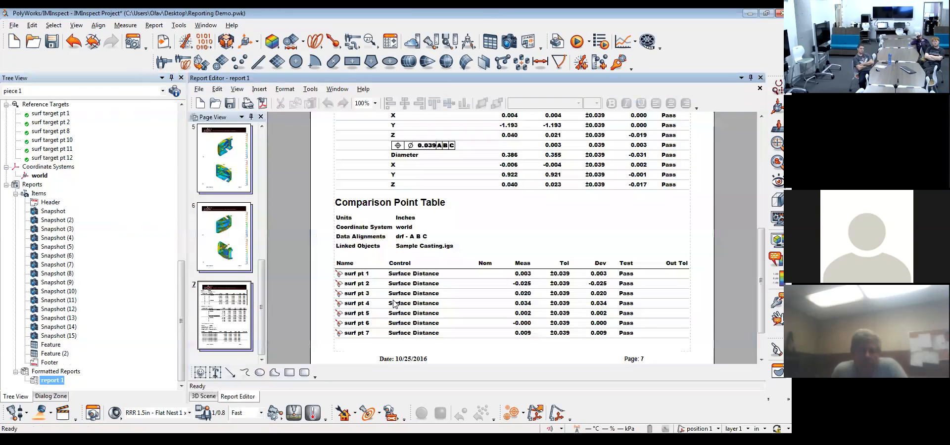
pyautogui.scroll(-1, 394, 305)
pyautogui.click(421, 194)
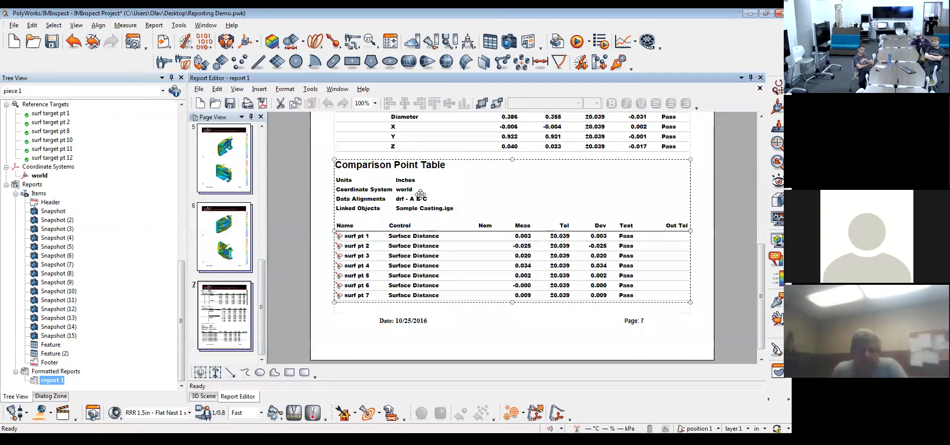
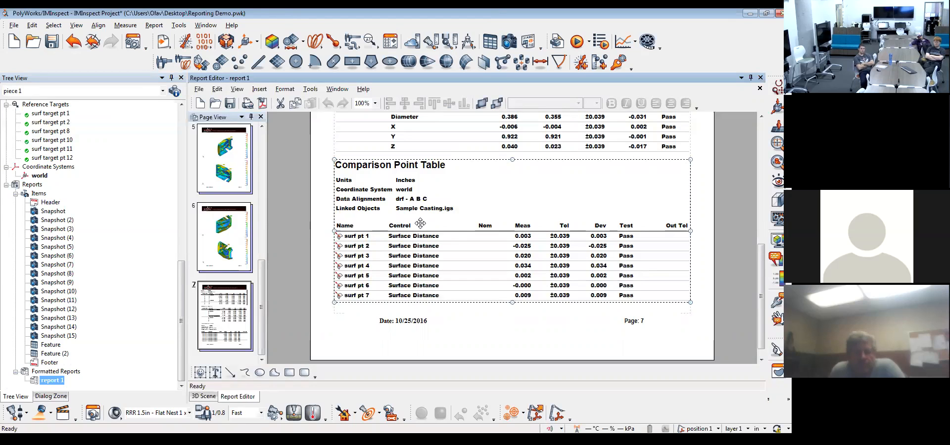
# Return to the 3D scene, hide the comparison points and display the deviation color map on the casting.
pyautogui.click(203, 396)
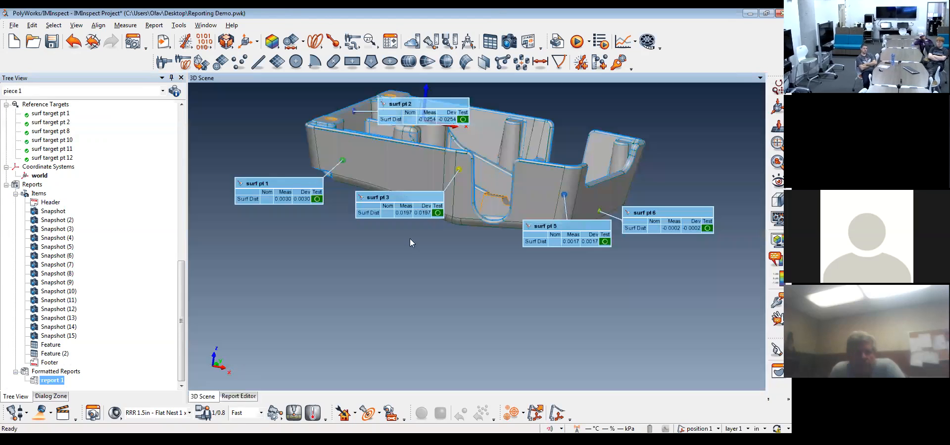
pyautogui.moveTo(180, 289); pyautogui.dragTo(192, 122)
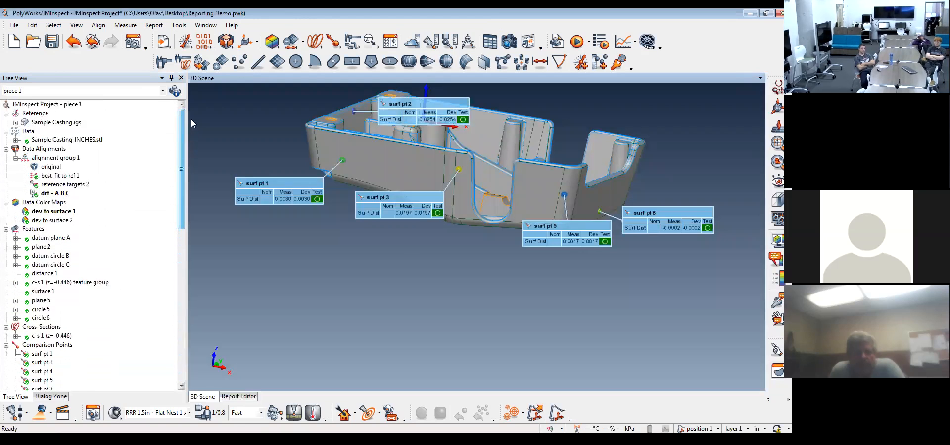
pyautogui.scroll(-5, 30, 229)
pyautogui.middleClick(32, 211)
pyautogui.click(777, 241)
pyautogui.moveTo(458, 160); pyautogui.dragTo(440, 247)
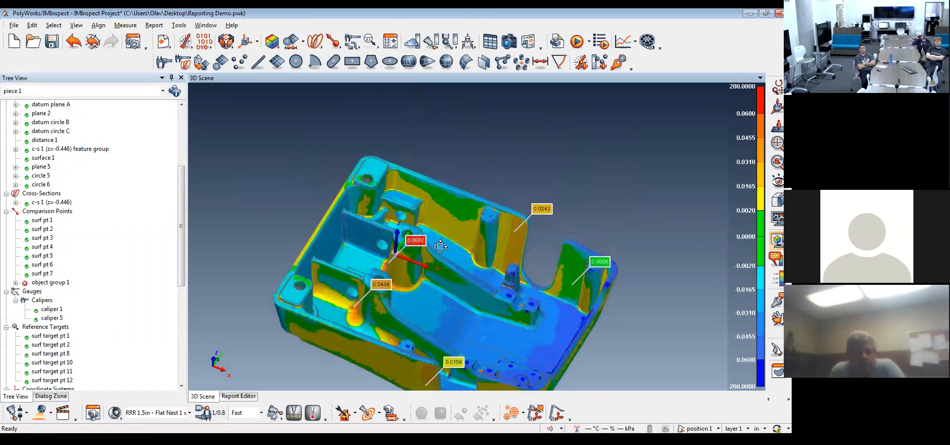
pyautogui.moveTo(440, 246); pyautogui.dragTo(430, 180, button='middle')
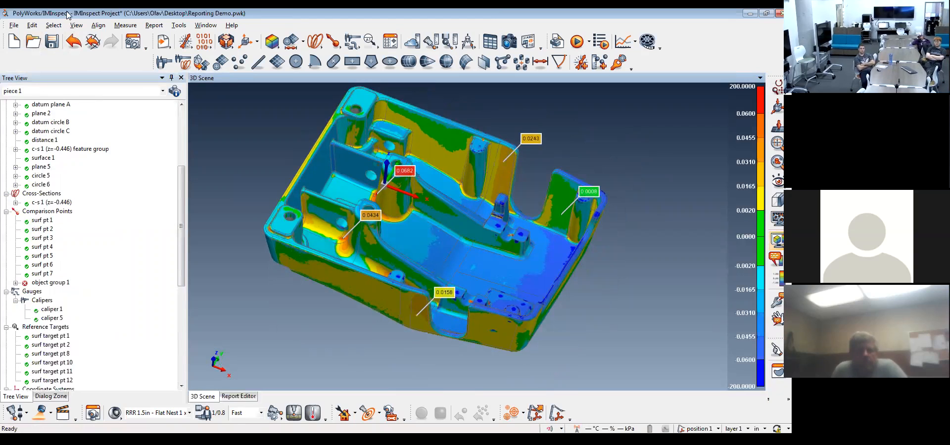
# Cut the color-mapped casting with a section view on the YZ plane and orbit to face the cut.
pyautogui.click(76, 25)
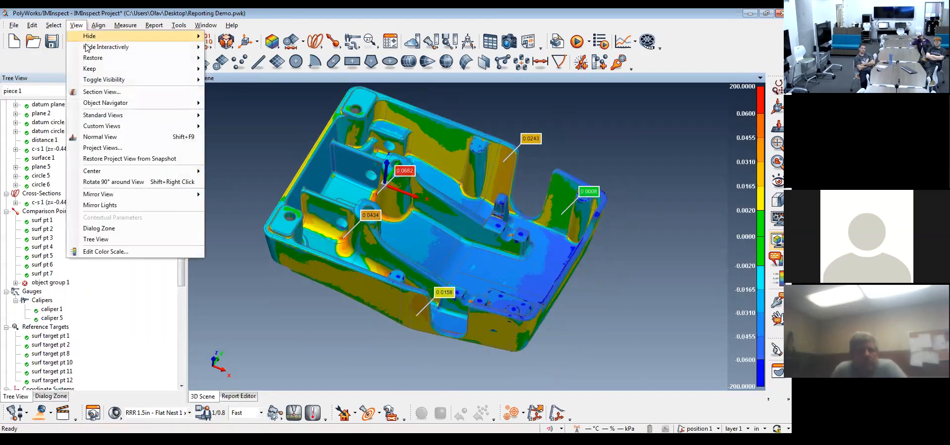
pyautogui.click(119, 93)
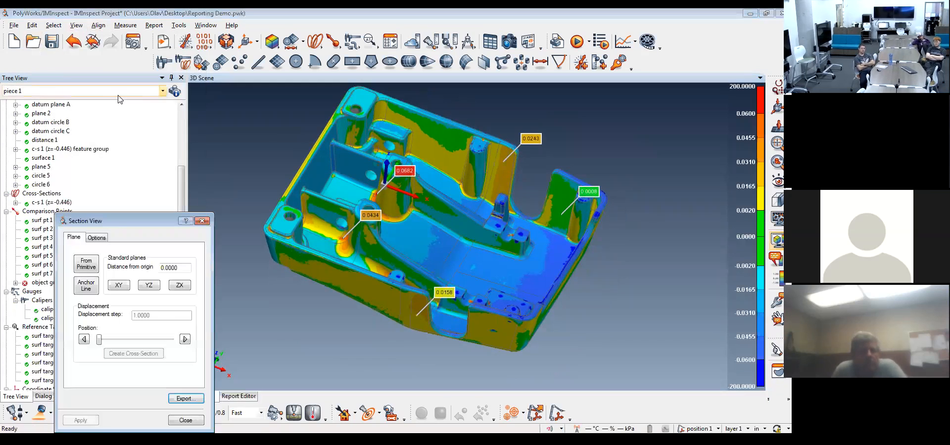
pyautogui.click(148, 285)
pyautogui.moveTo(342, 153)
pyautogui.mouseDown()
pyautogui.moveTo(351, 170)
pyautogui.moveTo(341, 174)
pyautogui.moveTo(347, 161)
pyautogui.mouseUp()
pyautogui.moveTo(347, 153); pyautogui.dragTo(428, 233, button='middle')
pyautogui.moveTo(430, 230); pyautogui.dragTo(430, 107, button='right')
pyautogui.moveTo(416, 277); pyautogui.dragTo(510, 323)
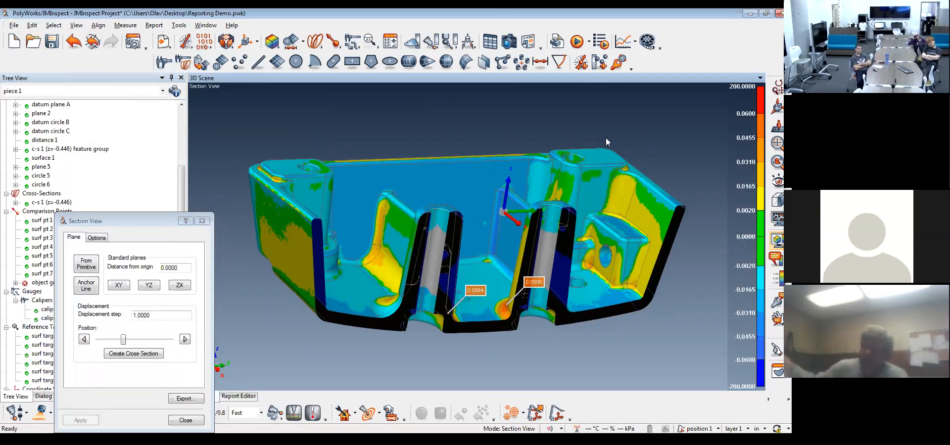
# Take a snapshot of the sectioned color map and check its placement in the formatted report.
pyautogui.click(508, 42)
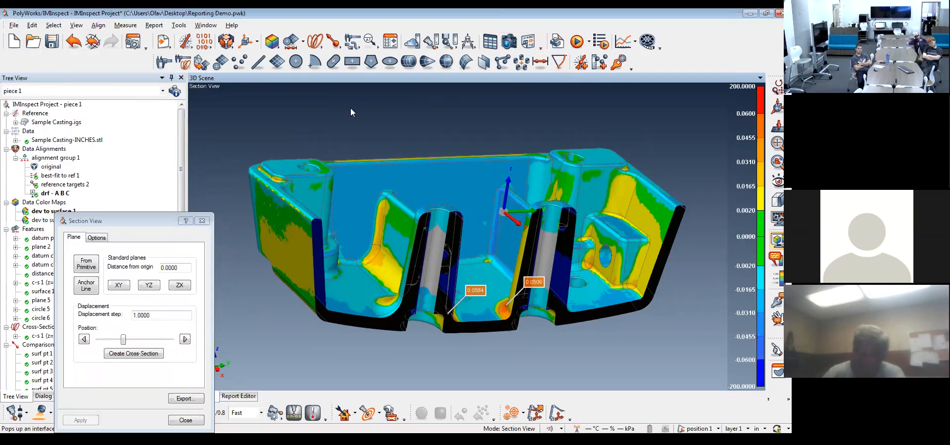
pyautogui.moveTo(152, 216); pyautogui.dragTo(215, 90)
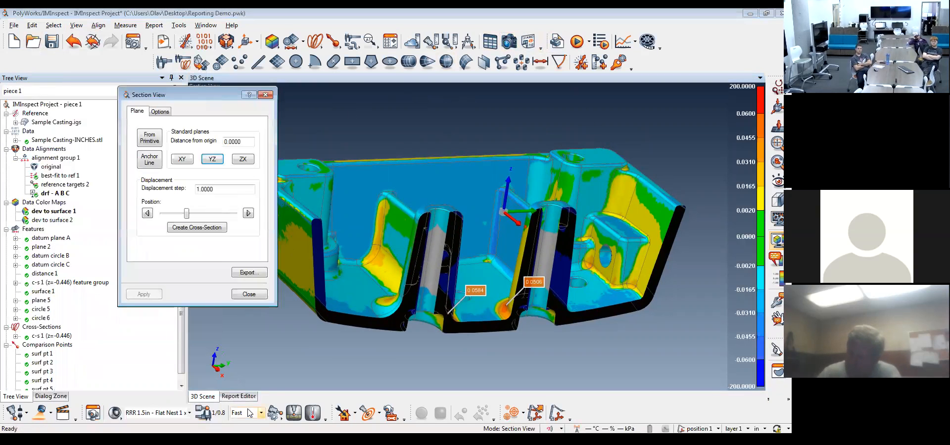
pyautogui.click(238, 396)
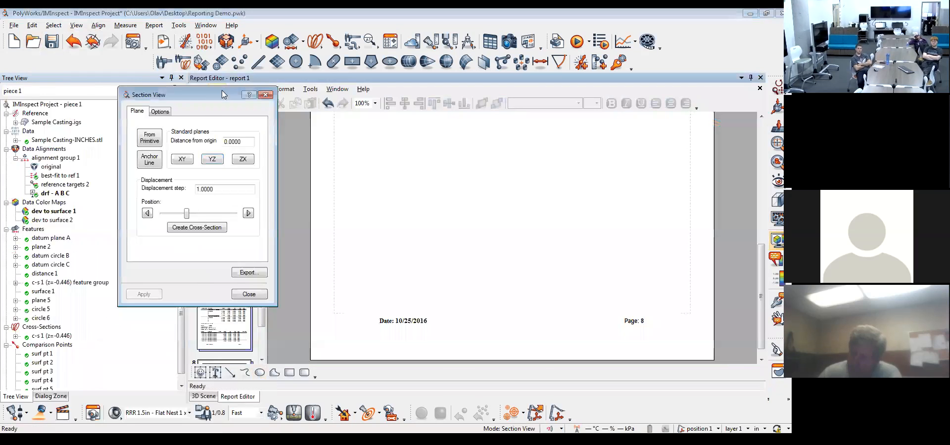
pyautogui.moveTo(222, 90); pyautogui.dragTo(93, 86)
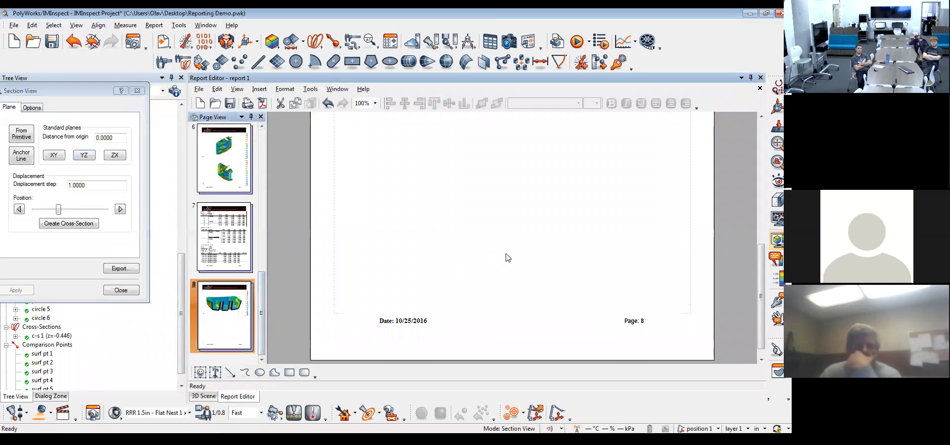
# Examine the section view snapshot and its placement on page 8 of the report.
pyautogui.scroll(5, 507, 257)
pyautogui.click(554, 264)
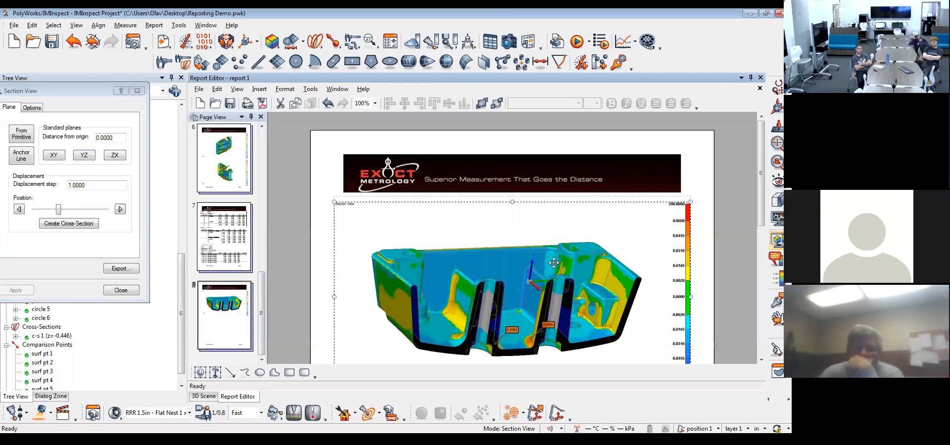
pyautogui.scroll(-2, 554, 263)
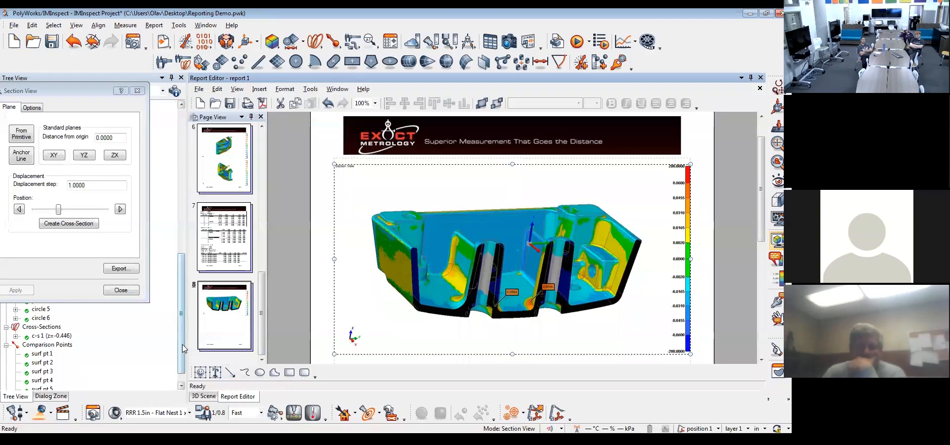
pyautogui.scroll(-5, 178, 357)
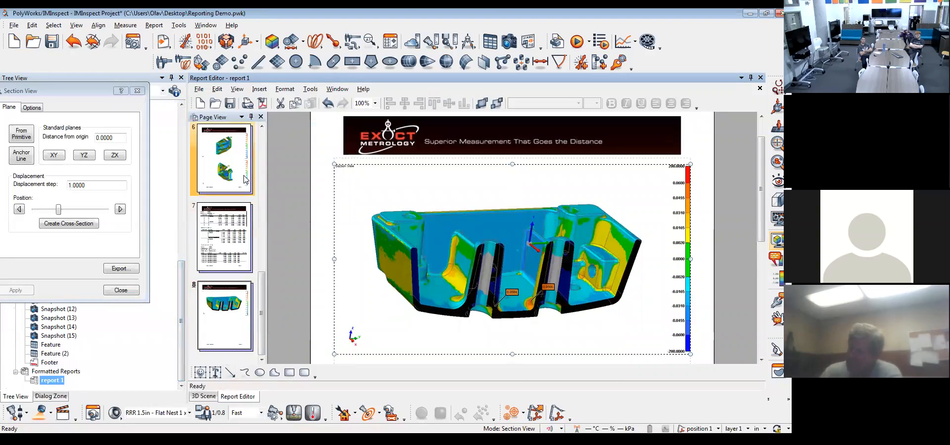
# Change the default report item destination from the active formatted report so new items go only to the project's item list.
pyautogui.click(132, 44)
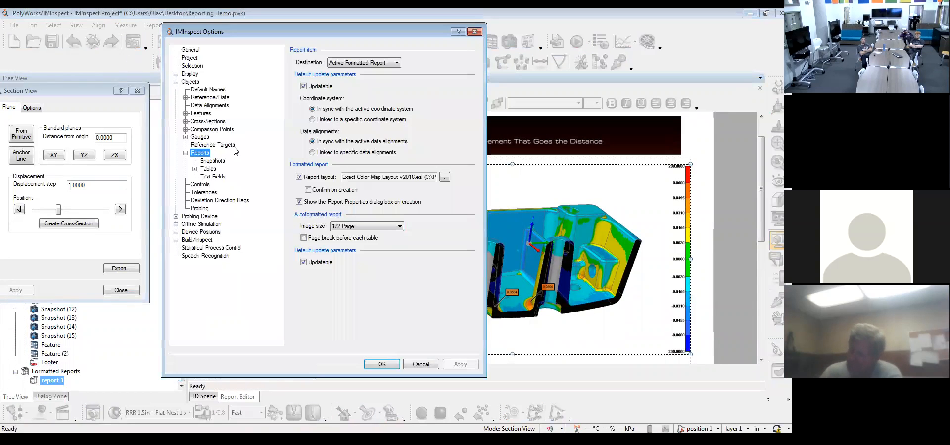
pyautogui.click(367, 63)
pyautogui.click(357, 82)
pyautogui.click(382, 364)
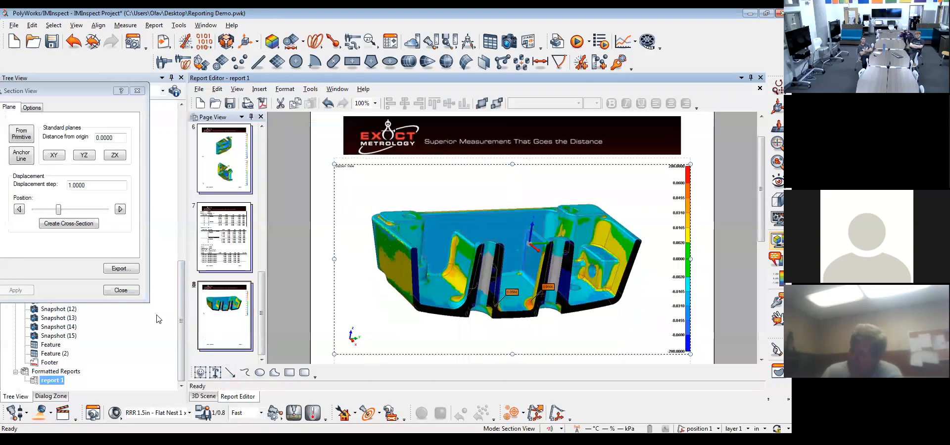
# Return to the 3D scene, take a snapshot of the YZ-sectioned color map and close the section view.
pyautogui.click(210, 399)
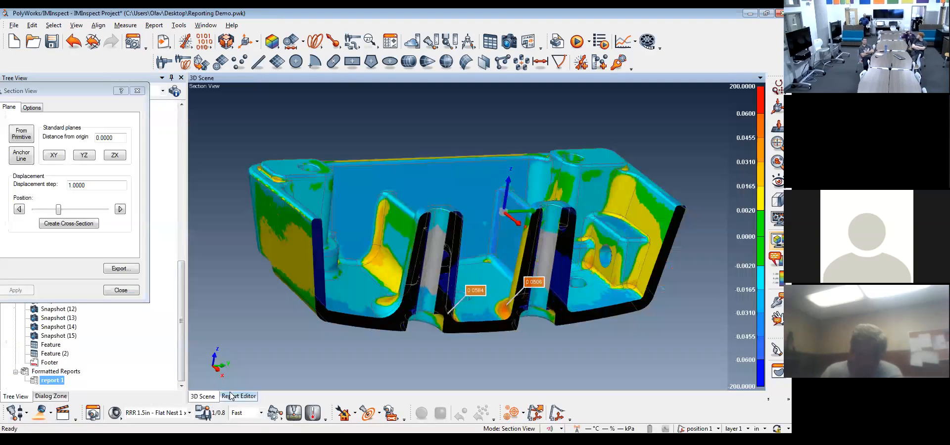
pyautogui.click(508, 44)
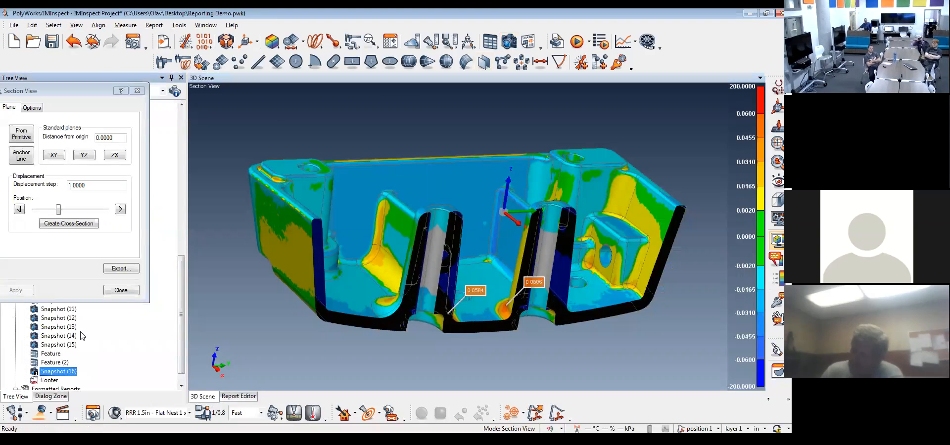
pyautogui.click(130, 293)
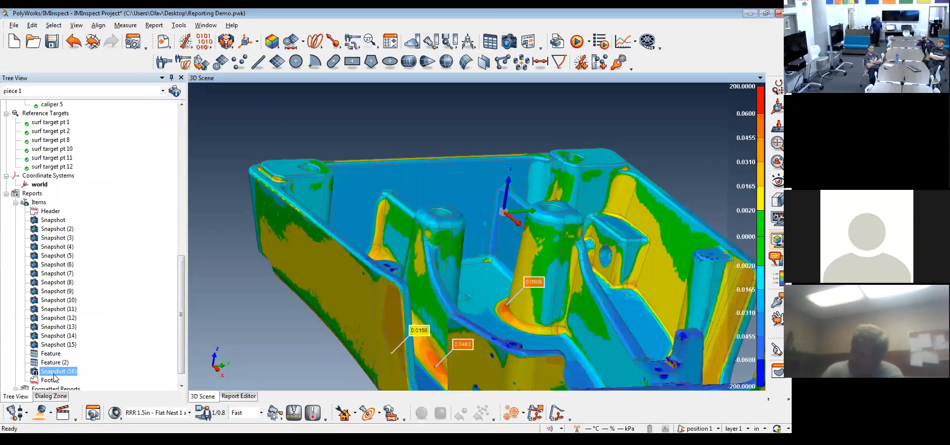
# Insert Snapshot (16) into the empty lower half of page 8 of report 1.
pyautogui.click(239, 396)
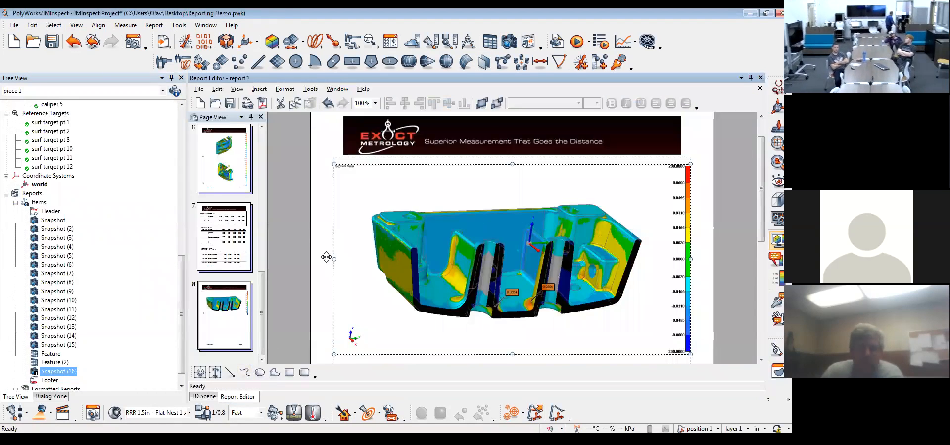
pyautogui.scroll(-3, 286, 292)
pyautogui.scroll(-3, 286, 292)
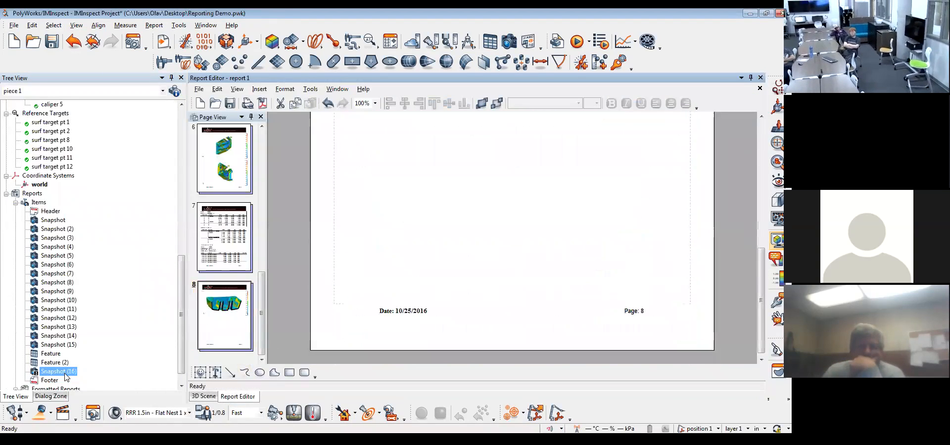
pyautogui.moveTo(64, 375); pyautogui.dragTo(515, 193)
pyautogui.scroll(4, 577, 254)
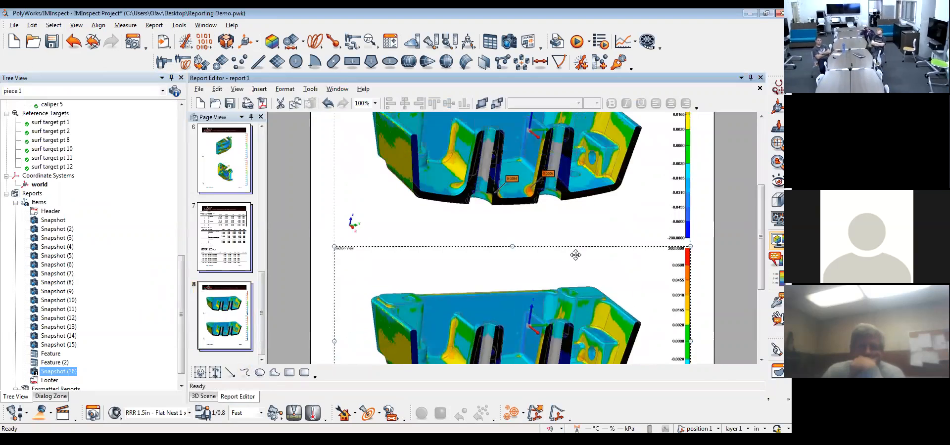
pyautogui.scroll(-1, 584, 253)
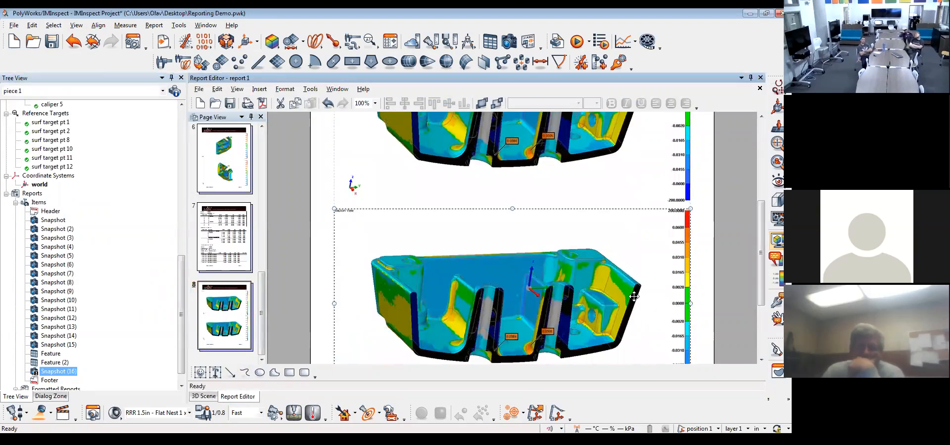
pyautogui.scroll(-1, 484, 303)
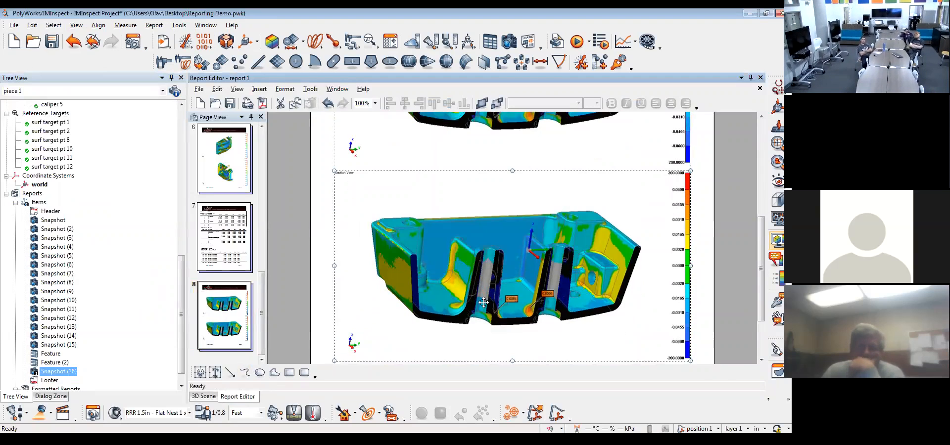
# Try to restore the project view stored in Snapshot (16) in the 3D scene.
pyautogui.rightClick(60, 372)
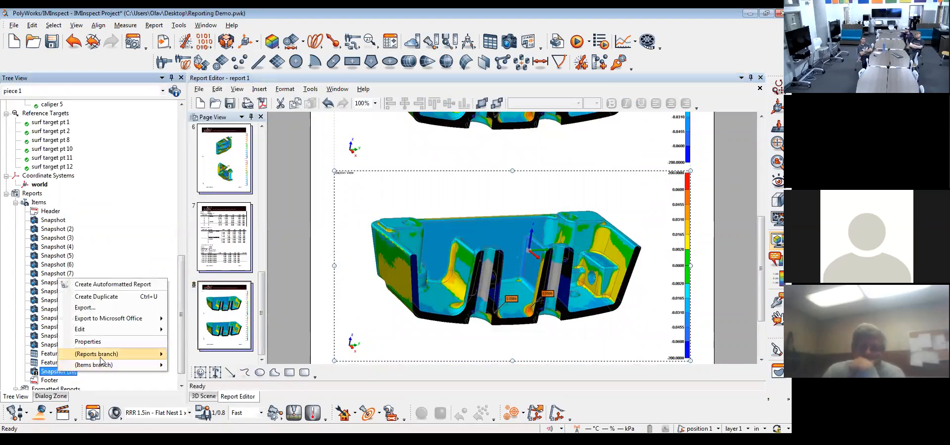
pyautogui.moveTo(114, 332)
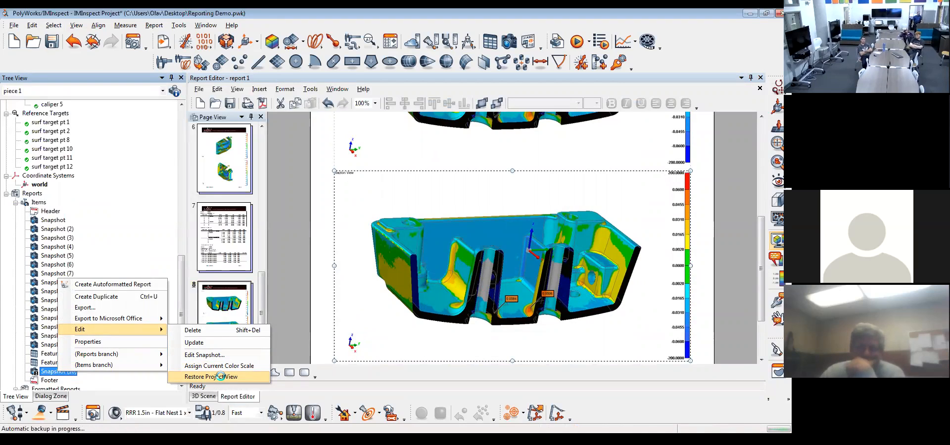
pyautogui.click(221, 377)
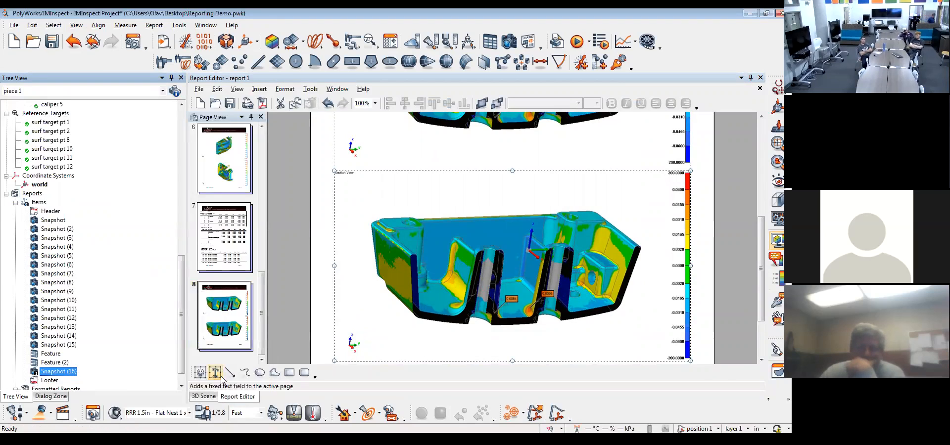
pyautogui.click(202, 396)
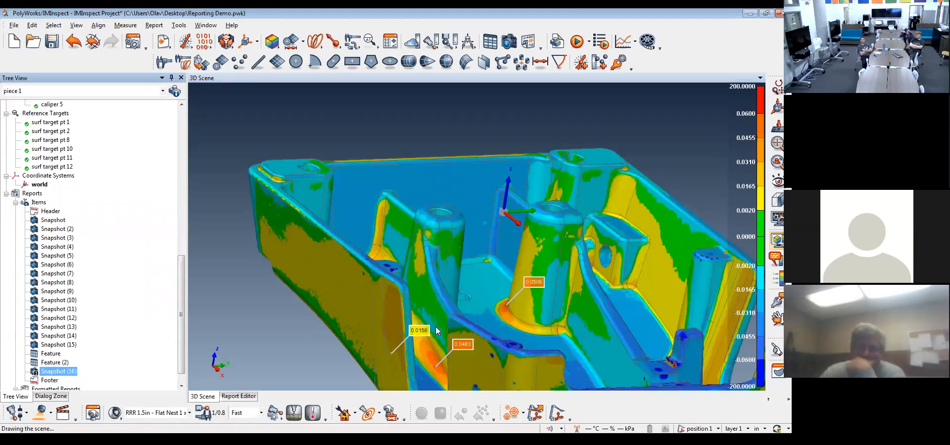
# Cut the casting with a YZ section view again, take another snapshot and close the section view.
pyautogui.click(76, 25)
pyautogui.click(84, 93)
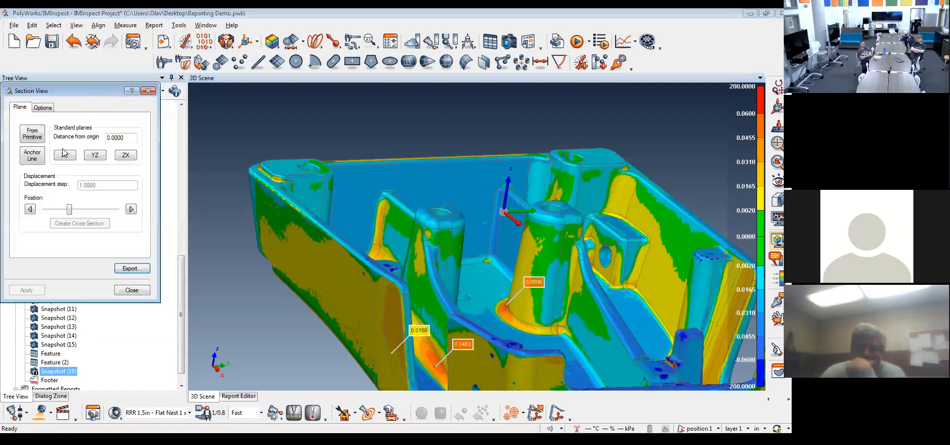
pyautogui.click(94, 155)
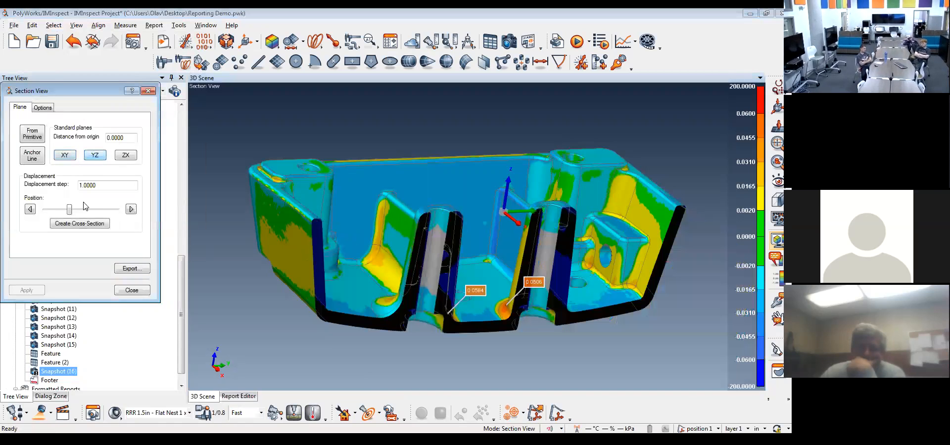
pyautogui.click(509, 41)
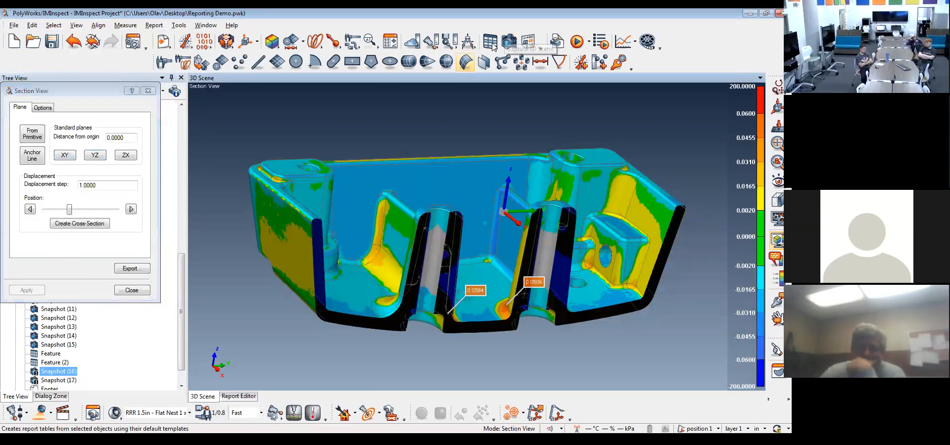
pyautogui.click(148, 91)
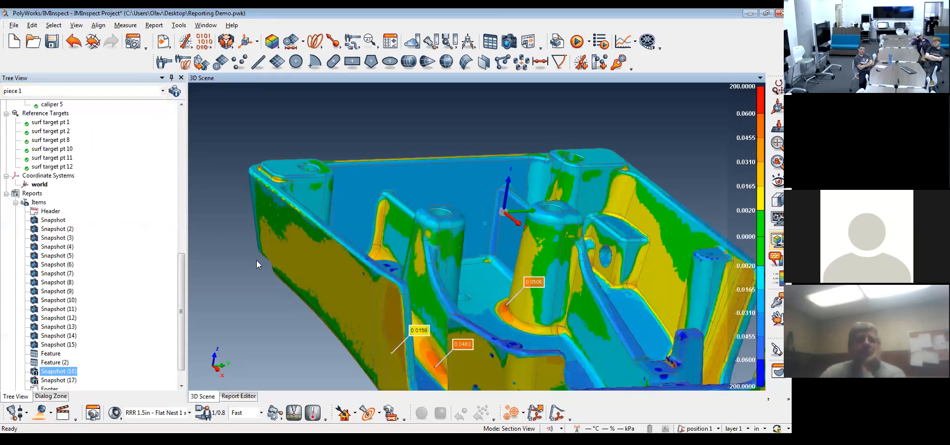
# Delete Snapshot (17) from the report items.
pyautogui.click(58, 381)
pyautogui.keyDown('ctrl'); pyautogui.click(66, 371); pyautogui.keyUp('ctrl')
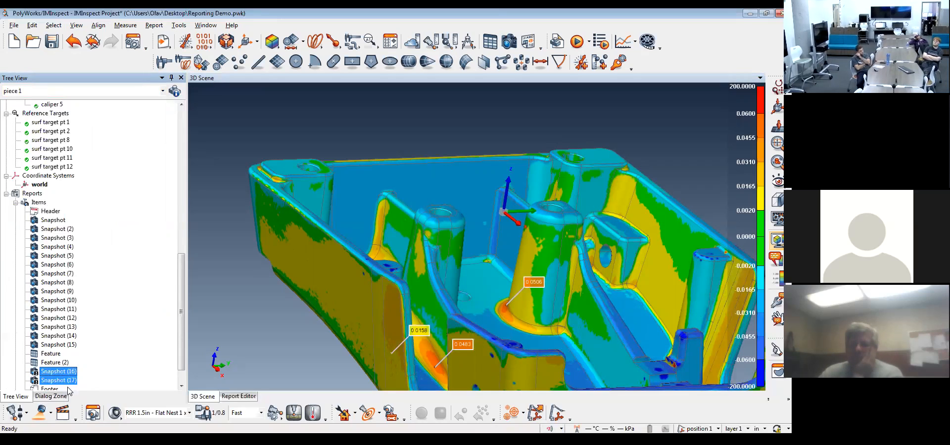
pyautogui.rightClick(69, 383)
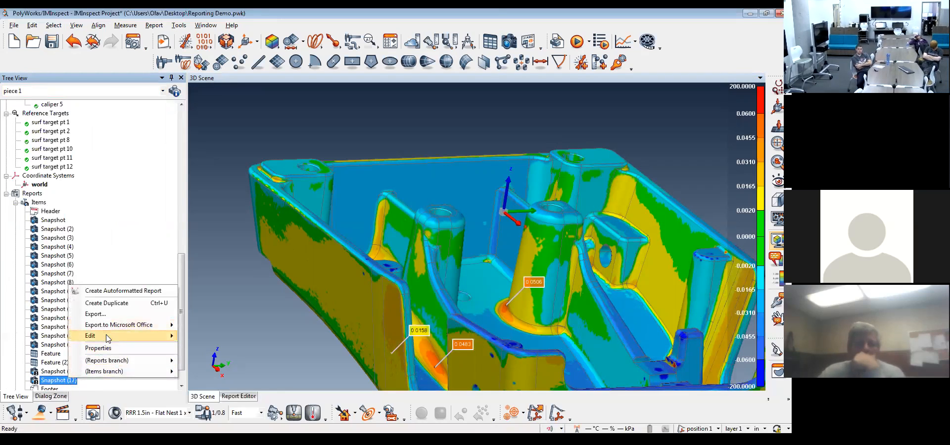
pyautogui.click(220, 338)
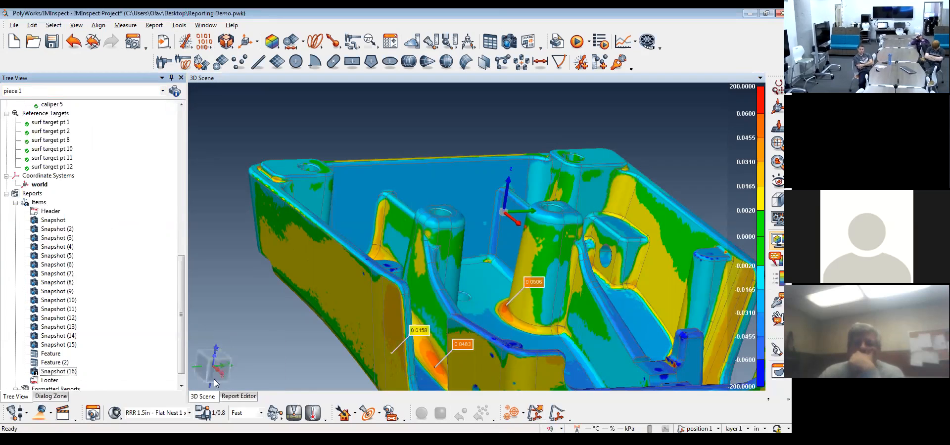
# Review the lower section snapshot and footer on page 8, and locate the cross-section and its feature group in the project tree.
pyautogui.click(233, 398)
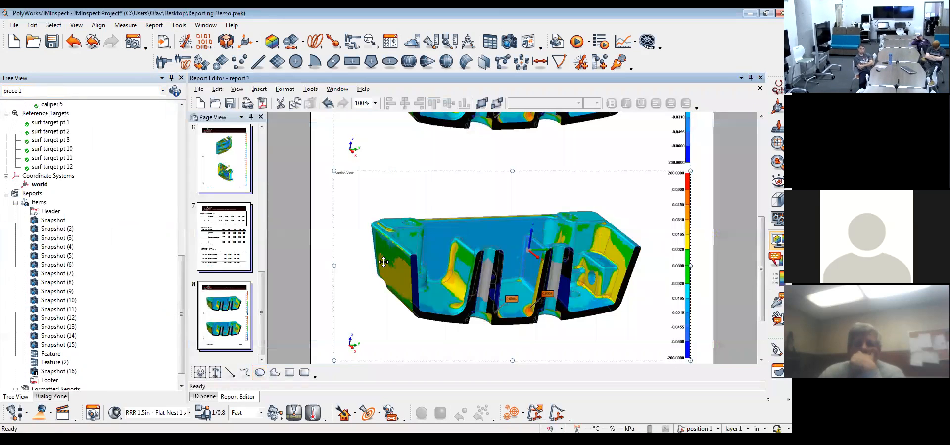
pyautogui.scroll(-2, 384, 261)
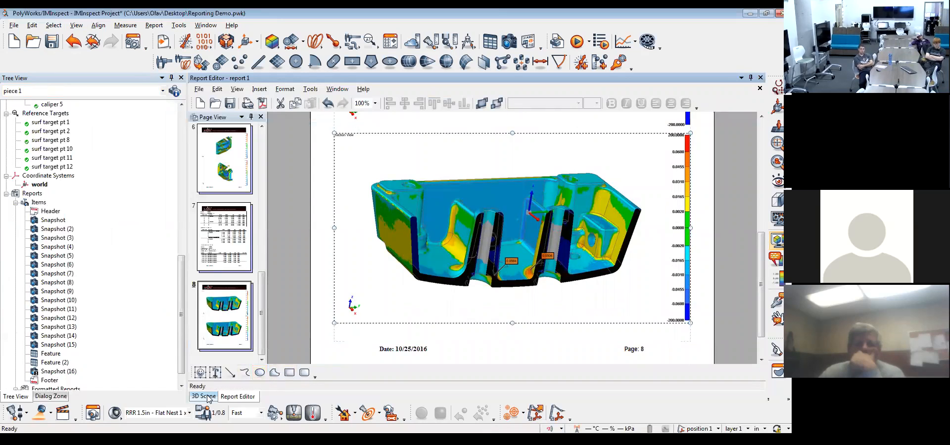
pyautogui.moveTo(182, 356); pyautogui.dragTo(181, 207)
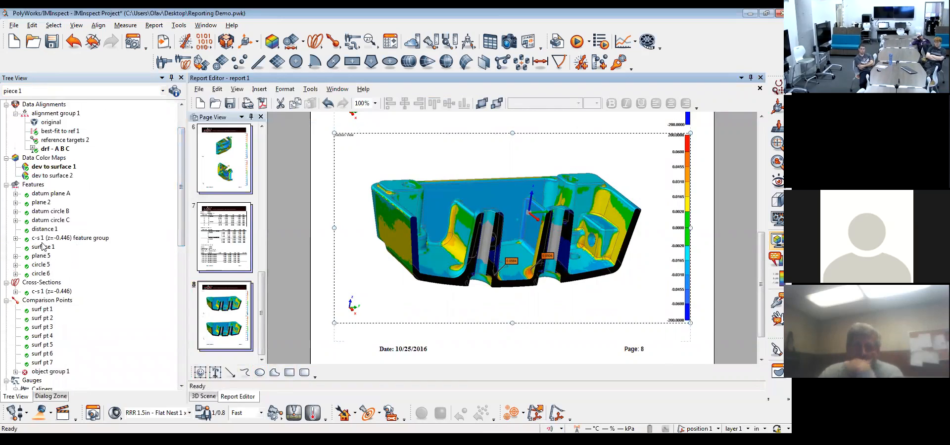
# In the 3D scene, hide the color map and the Sample Casting.igs reference, and view cross-section c-s 1 (z=-0.446) alone from above.
pyautogui.click(207, 395)
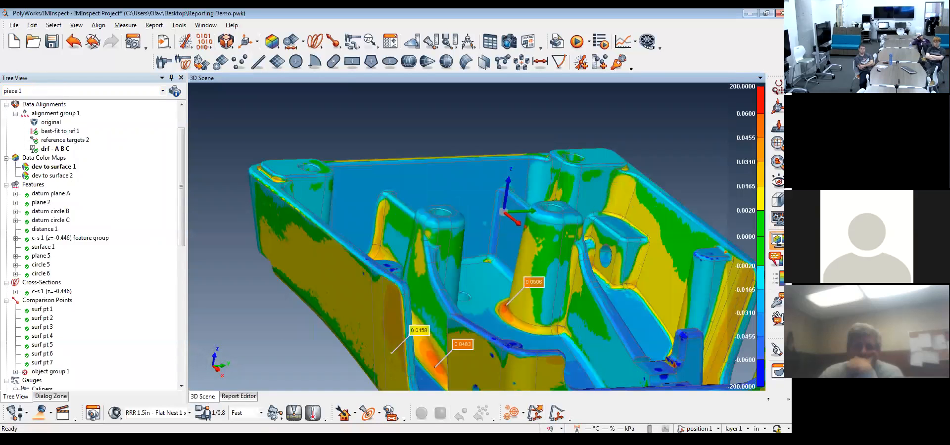
pyautogui.scroll(2, 92, 145)
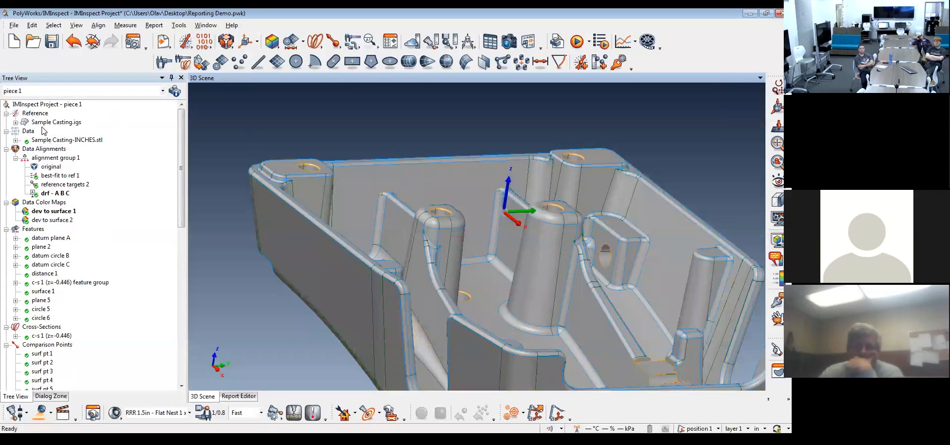
pyautogui.click(42, 282)
pyautogui.scroll(-3, 43, 270)
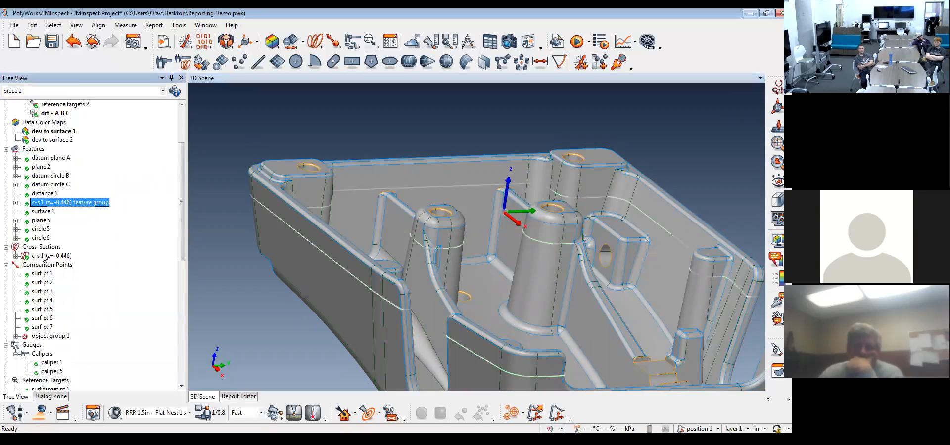
pyautogui.scroll(3, 60, 137)
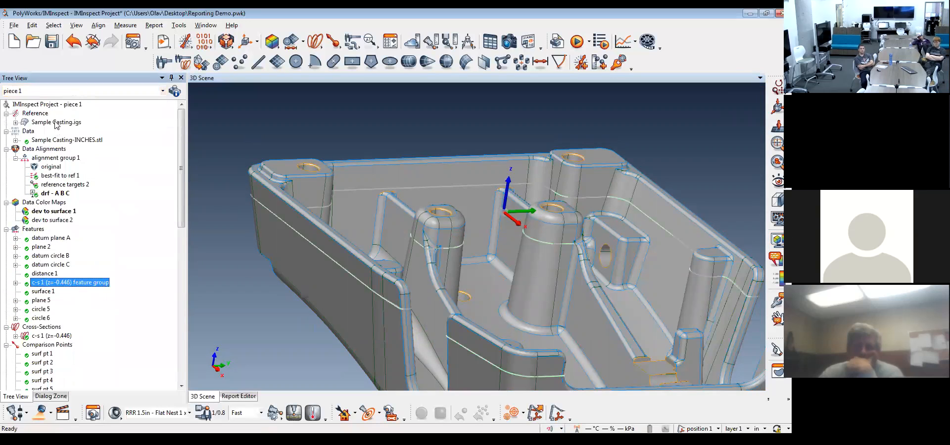
pyautogui.middleClick(56, 125)
pyautogui.moveTo(485, 223); pyautogui.dragTo(451, 244)
pyautogui.scroll(-5, 436, 238)
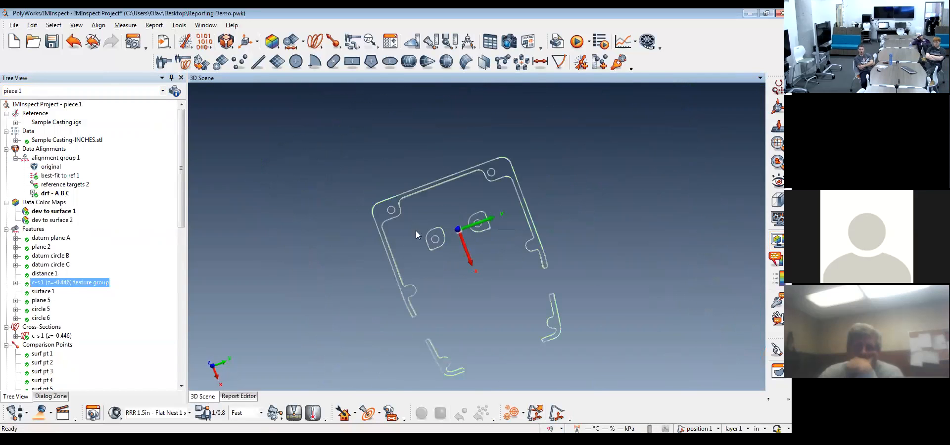
# Display the c-s 1 (z=-0.446) feature group's annotations, face the section squarely and move the X 3.7186 dimension slightly down.
pyautogui.middleClick(61, 288)
pyautogui.moveTo(498, 292); pyautogui.dragTo(350, 340)
pyautogui.moveTo(349, 339); pyautogui.dragTo(426, 267, button='right')
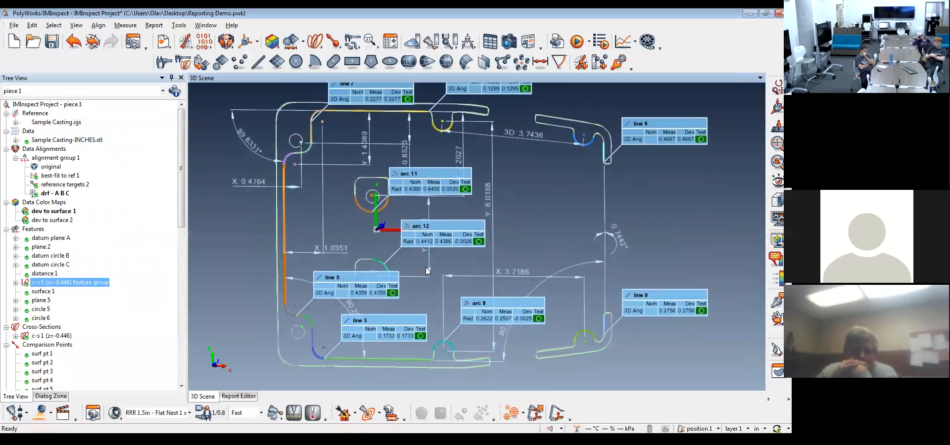
pyautogui.moveTo(448, 226); pyautogui.dragTo(491, 228, button='middle')
pyautogui.moveTo(491, 228); pyautogui.dragTo(489, 238, button='right')
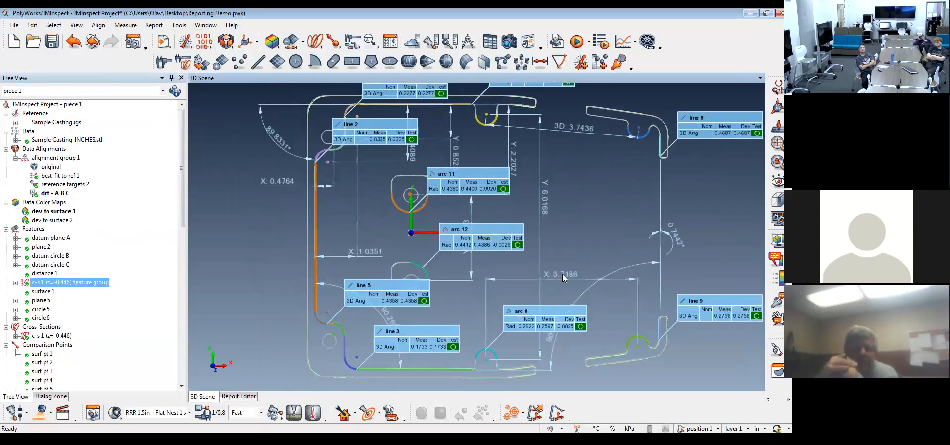
pyautogui.moveTo(563, 274)
pyautogui.mouseDown()
pyautogui.moveTo(557, 378)
pyautogui.moveTo(565, 288)
pyautogui.mouseUp()
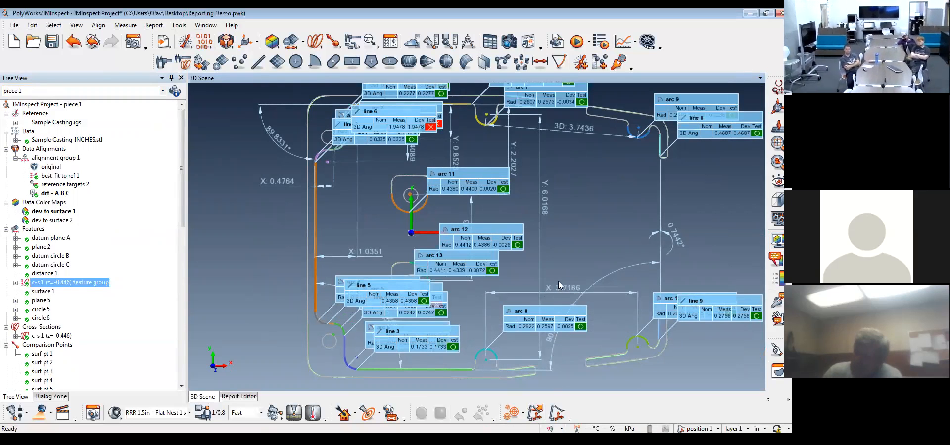
# Turn off the annotations of all features in the c-s 1 (z=-0.446) group, from arc 1 through angle 4, in their shared properties.
pyautogui.click(15, 283)
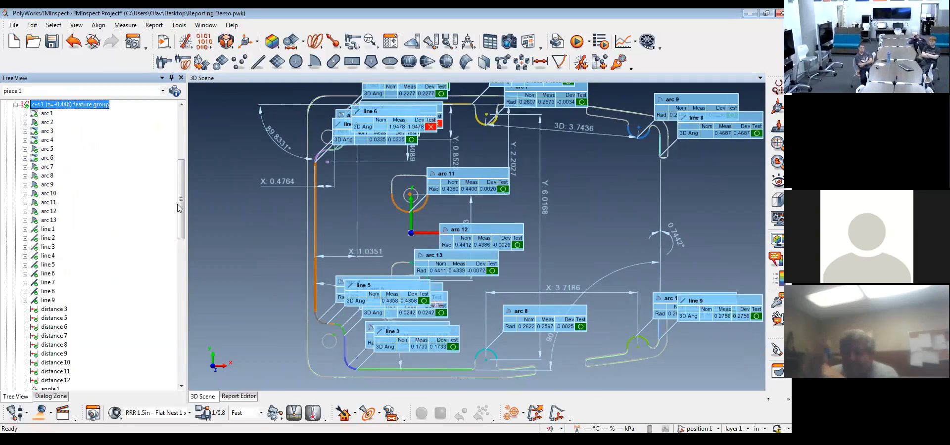
pyautogui.click(52, 115)
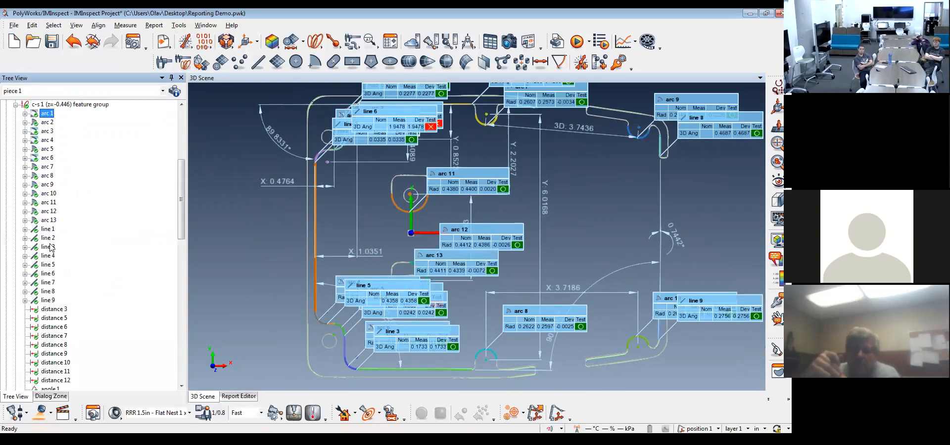
pyautogui.scroll(-2, 55, 301)
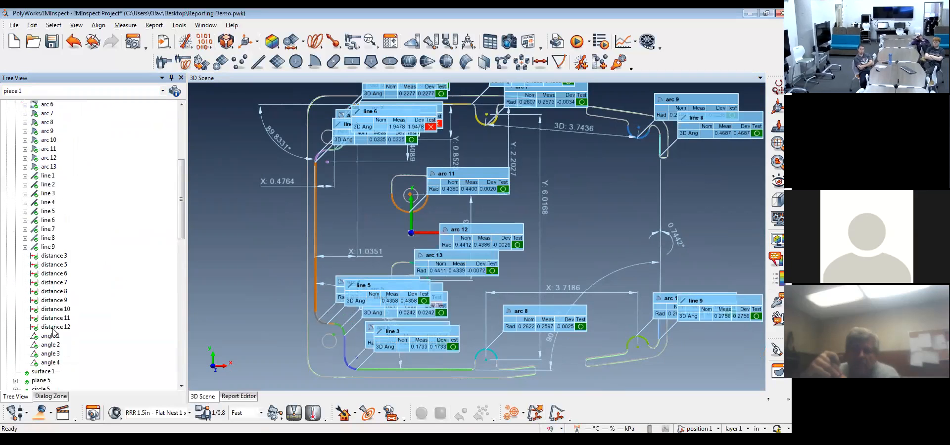
pyautogui.keyDown('shift'); pyautogui.click(49, 363); pyautogui.keyUp('shift')
pyautogui.scroll(2, 88, 337)
pyautogui.scroll(-2, 89, 336)
pyautogui.rightClick(53, 307)
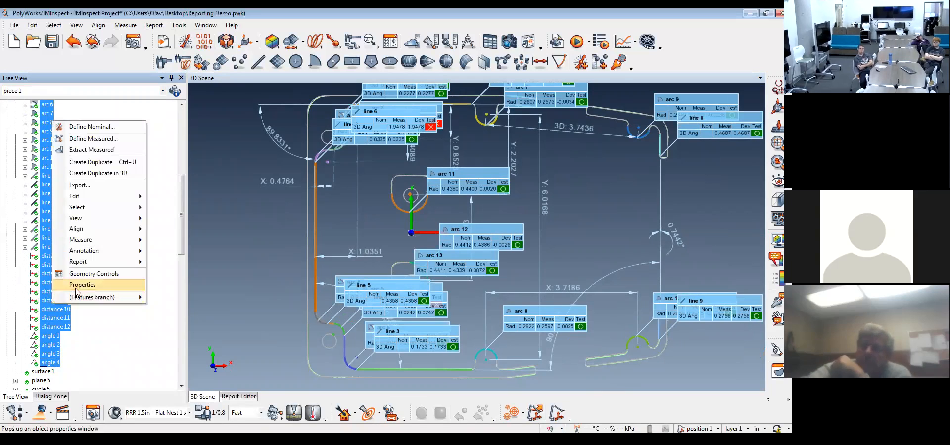
pyautogui.moveTo(84, 252)
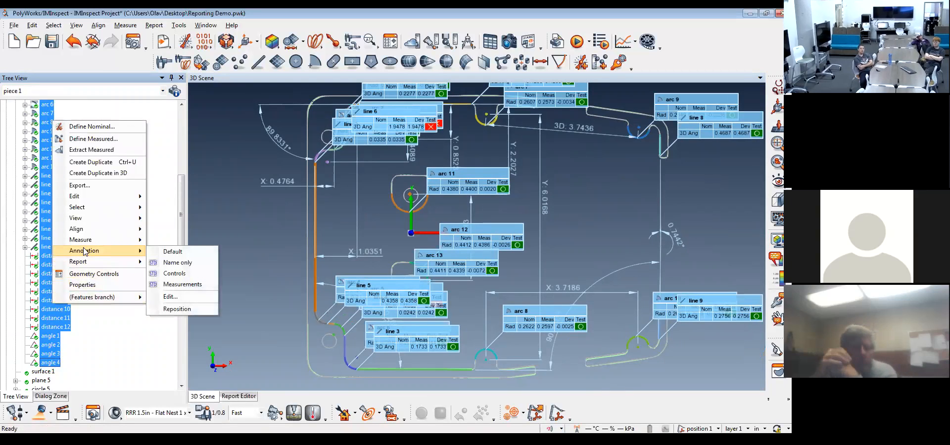
pyautogui.click(74, 289)
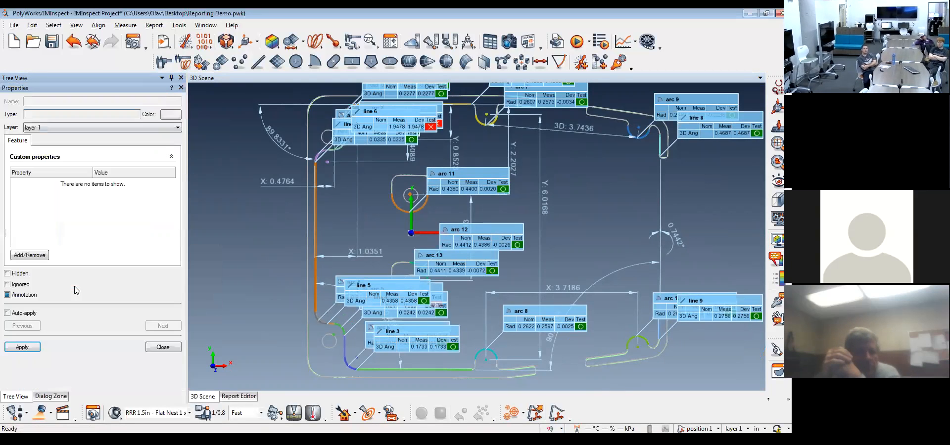
pyautogui.click(36, 348)
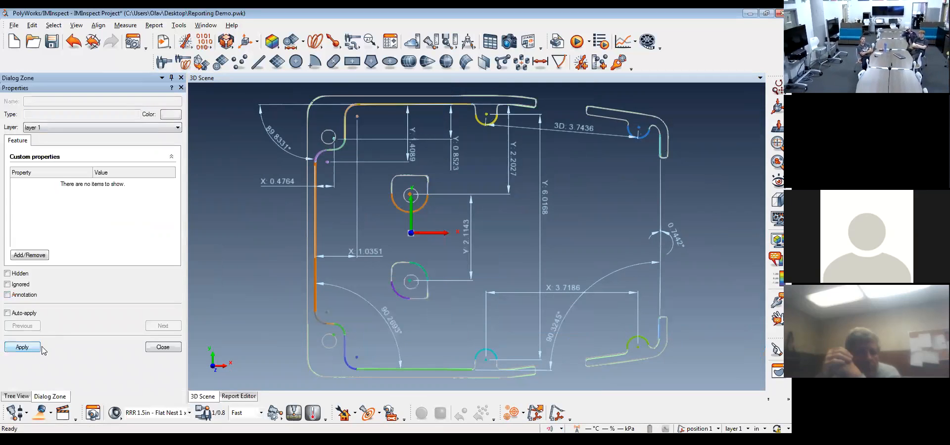
pyautogui.click(163, 348)
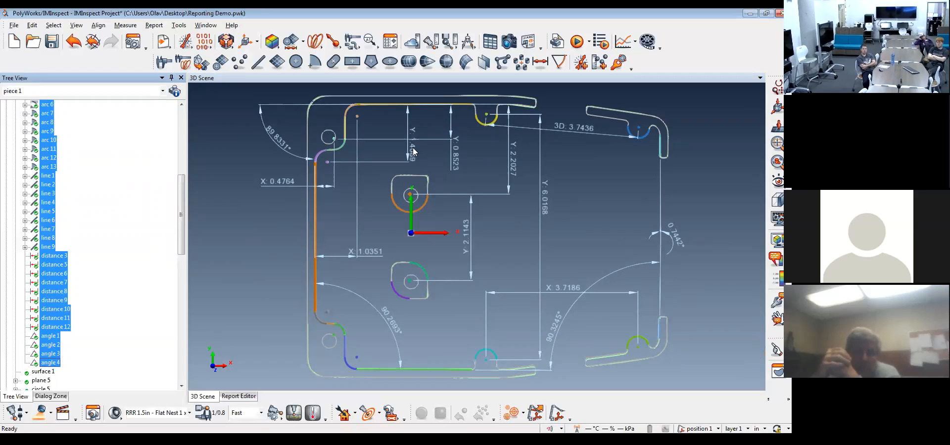
# Move dimensions Y 1.4089 and 89.8331° outside the left wall, X 0.4764 above the upper-left hole, X 1.0351 higher, and Y 2.2027 and Y 2.1143 leftward.
pyautogui.moveTo(413, 151); pyautogui.dragTo(248, 145)
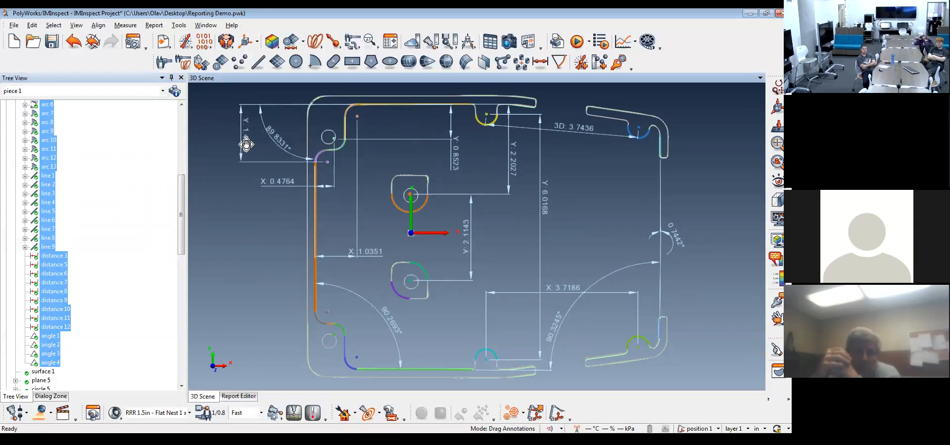
pyautogui.moveTo(275, 130)
pyautogui.mouseDown()
pyautogui.moveTo(278, 142)
pyautogui.moveTo(227, 170)
pyautogui.moveTo(227, 185)
pyautogui.moveTo(280, 158)
pyautogui.moveTo(279, 125)
pyautogui.mouseUp()
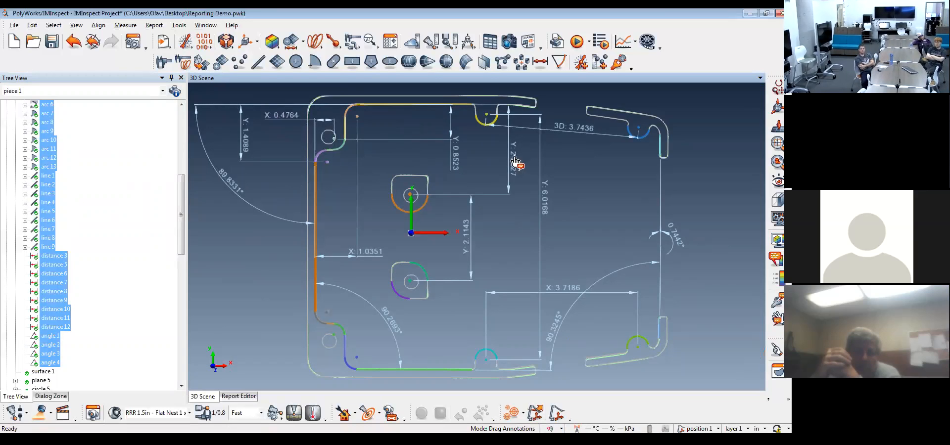
pyautogui.moveTo(512, 162); pyautogui.dragTo(415, 153)
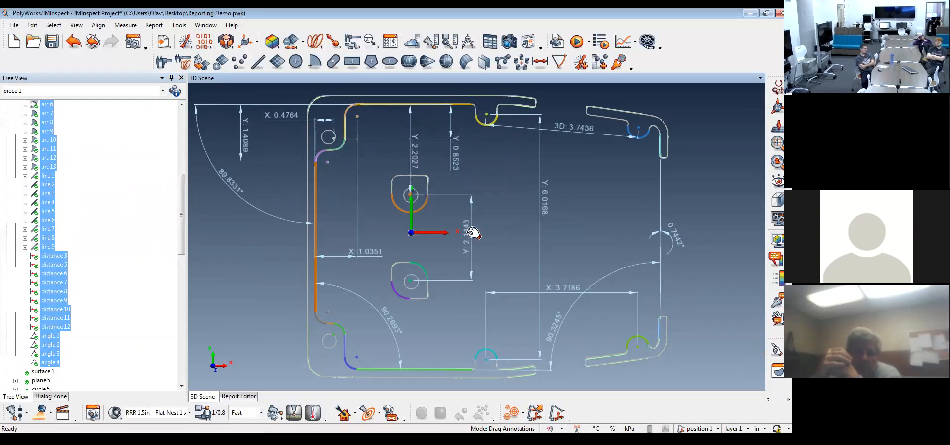
pyautogui.moveTo(369, 253); pyautogui.dragTo(363, 170)
pyautogui.moveTo(467, 232); pyautogui.dragTo(373, 233)
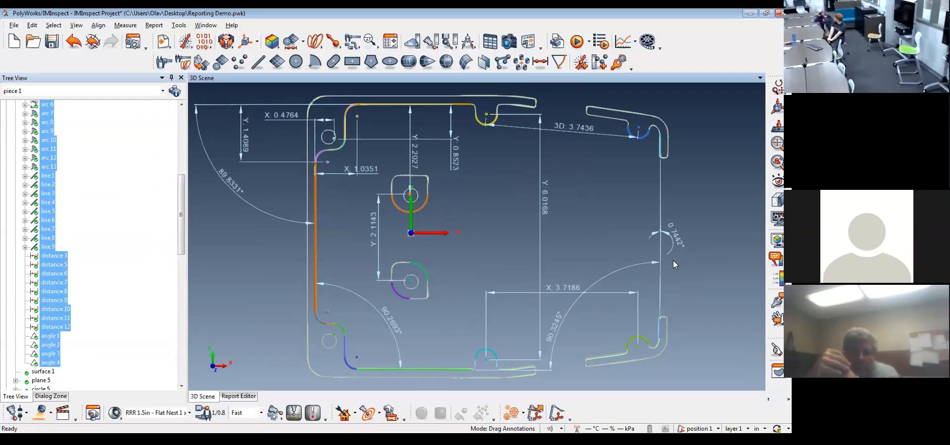
pyautogui.press('Escape')
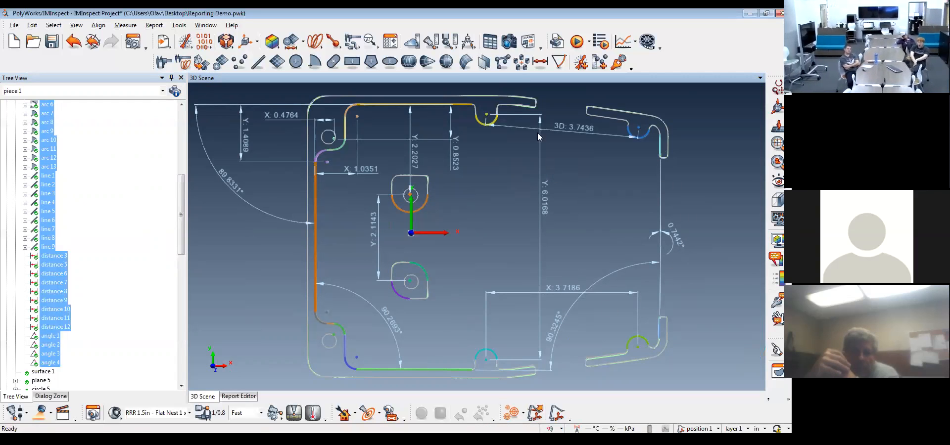
# Capture a snapshot of the dimensioned cross-section view and select the new Snapshot (17) among the report items.
pyautogui.click(508, 41)
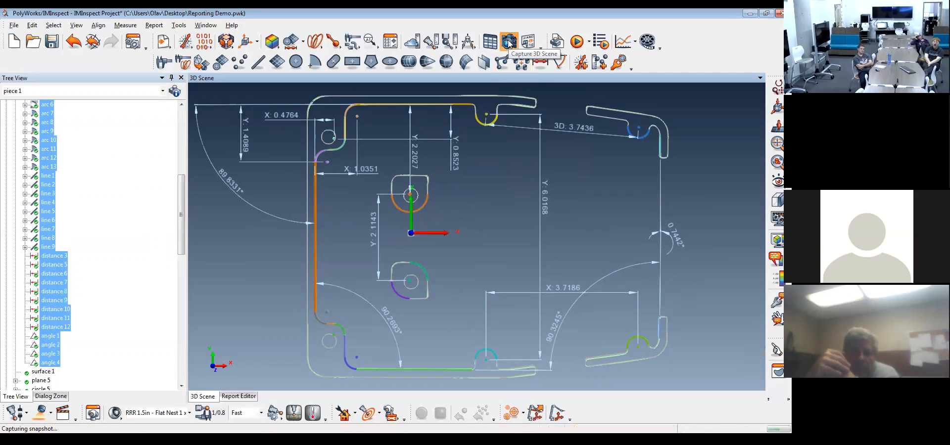
pyautogui.moveTo(181, 236); pyautogui.dragTo(169, 384)
pyautogui.click(70, 355)
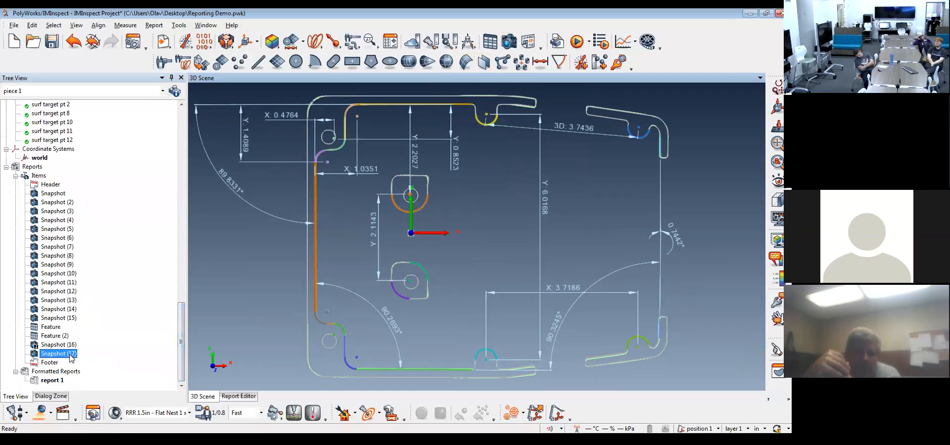
# Replace the lower snapshot on page 8 of report 1 with Snapshot (17).
pyautogui.click(238, 397)
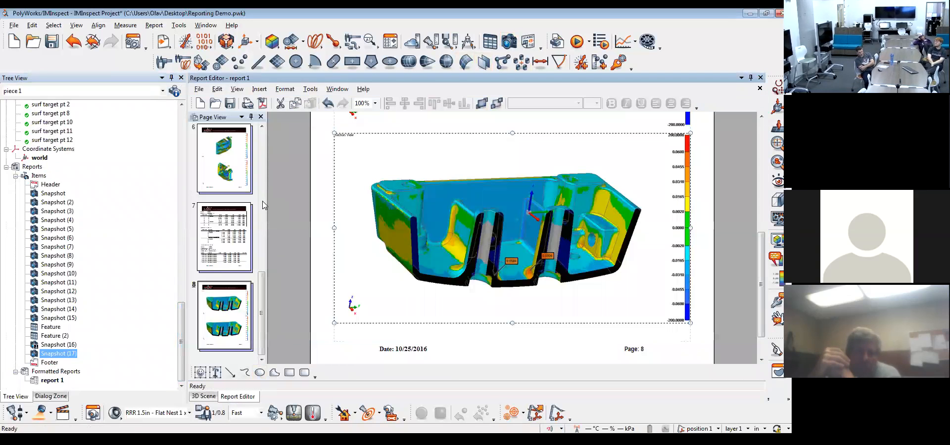
pyautogui.scroll(-2, 352, 263)
pyautogui.press('Delete')
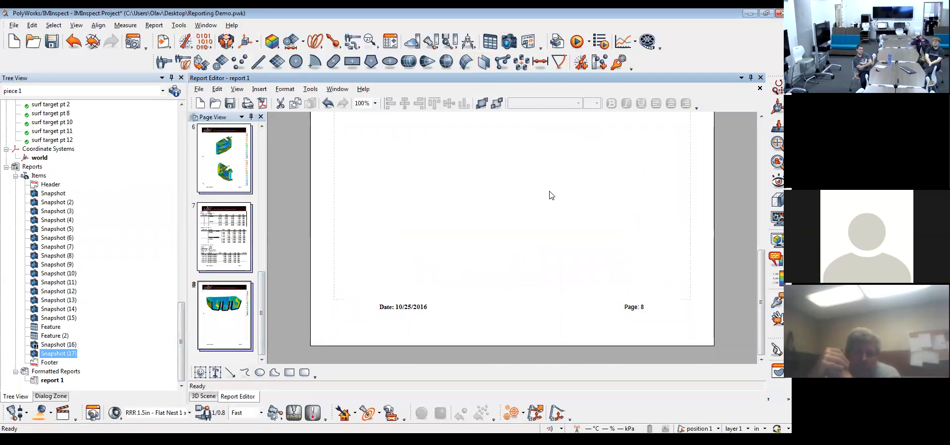
pyautogui.scroll(2, 545, 226)
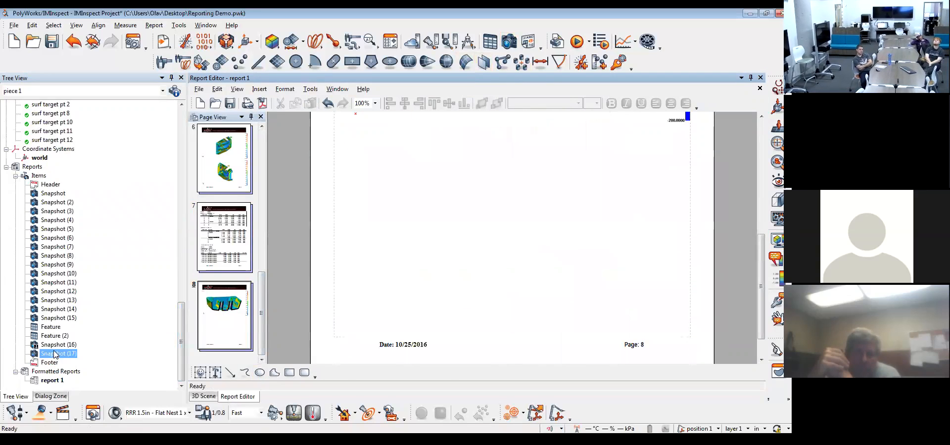
pyautogui.moveTo(54, 354); pyautogui.dragTo(513, 239)
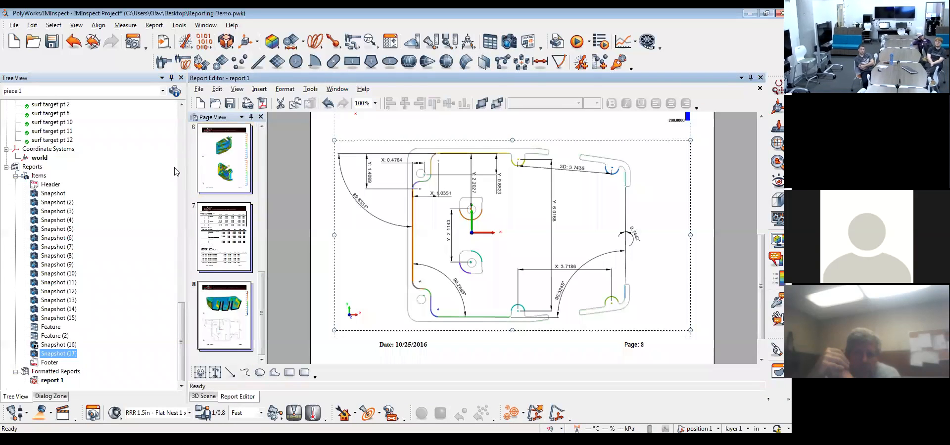
# Open the properties of Snapshot (17) from the report items.
pyautogui.moveTo(182, 337); pyautogui.dragTo(153, 348)
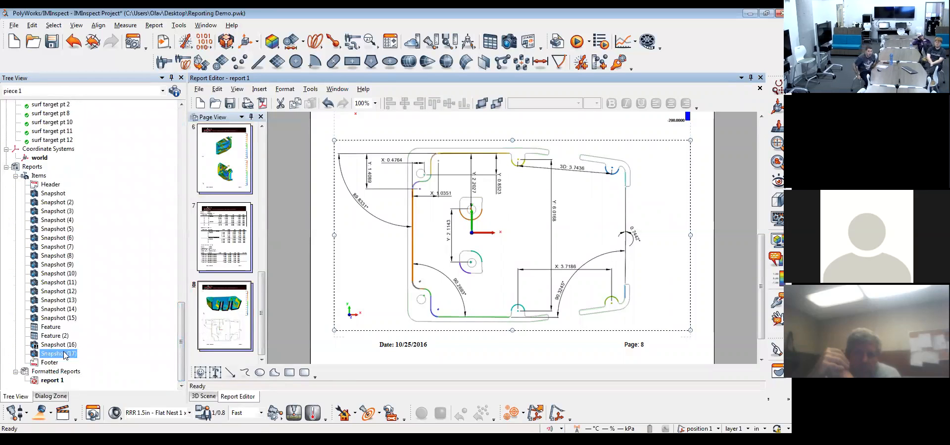
pyautogui.doubleClick(63, 359)
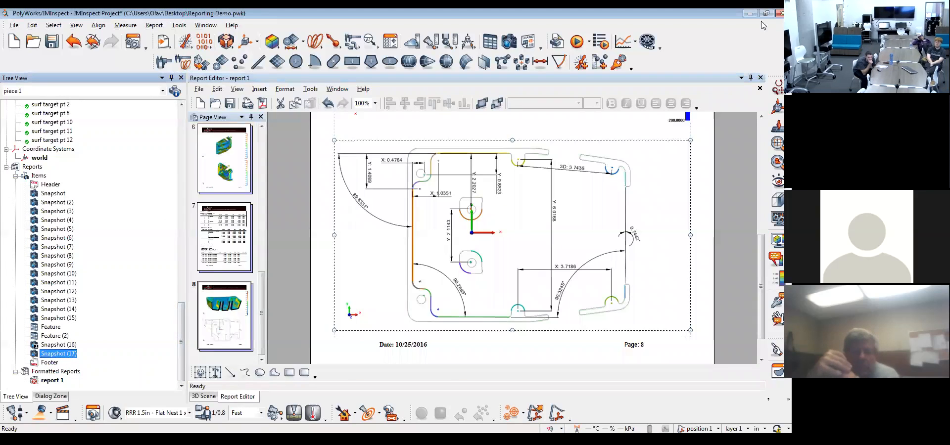
pyautogui.rightClick(62, 355)
pyautogui.click(94, 325)
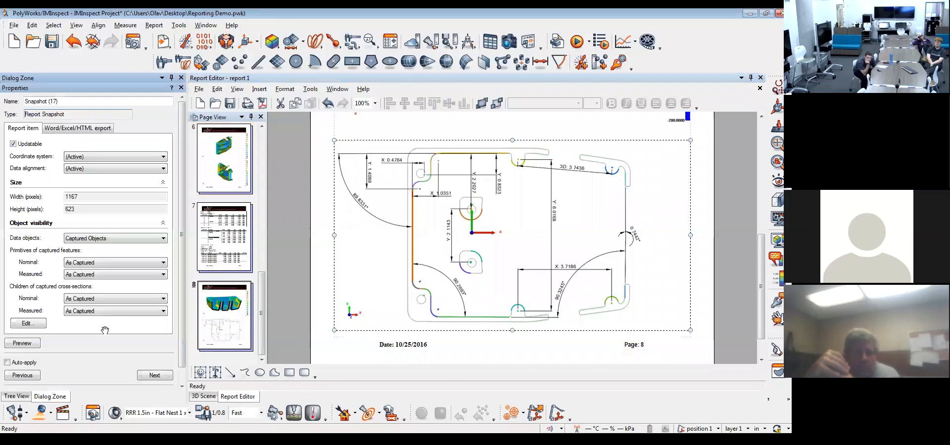
# Try to switch the snapshot's data alignment to drf - A B C and move on to the next report item.
pyautogui.click(104, 169)
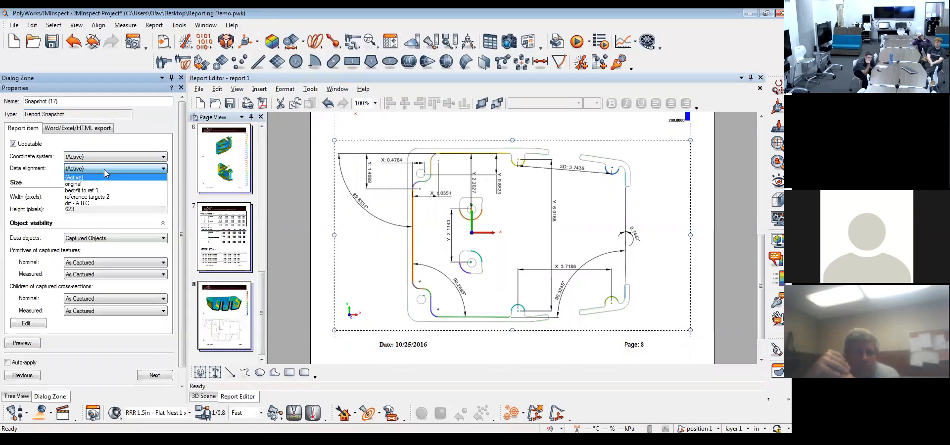
pyautogui.click(108, 203)
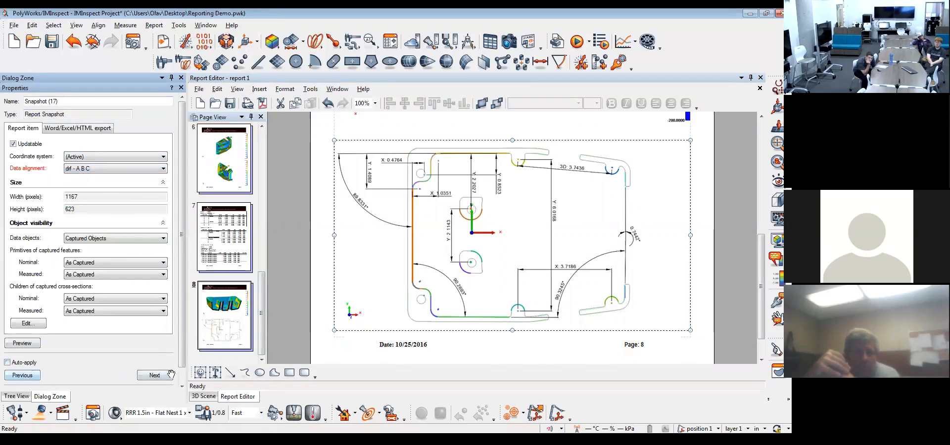
pyautogui.click(155, 375)
pyautogui.click(24, 239)
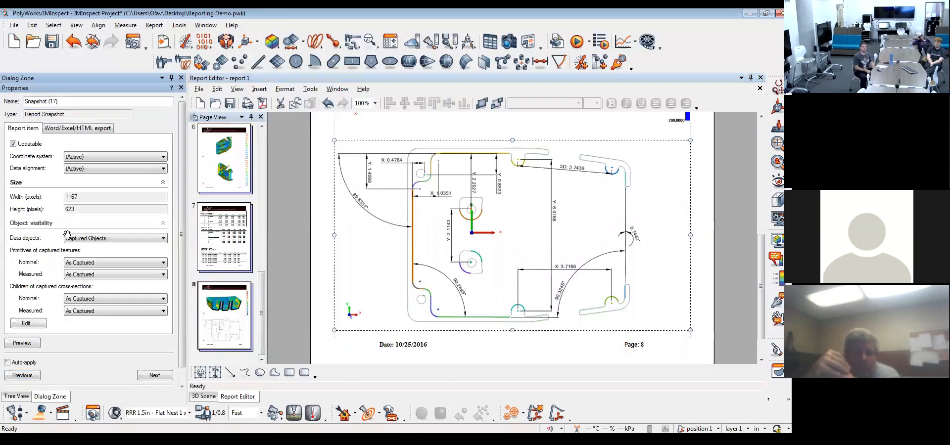
# Set Snapshot (17)'s data alignment to drf - A B C with Auto-apply enabled, and close the properties.
pyautogui.click(127, 169)
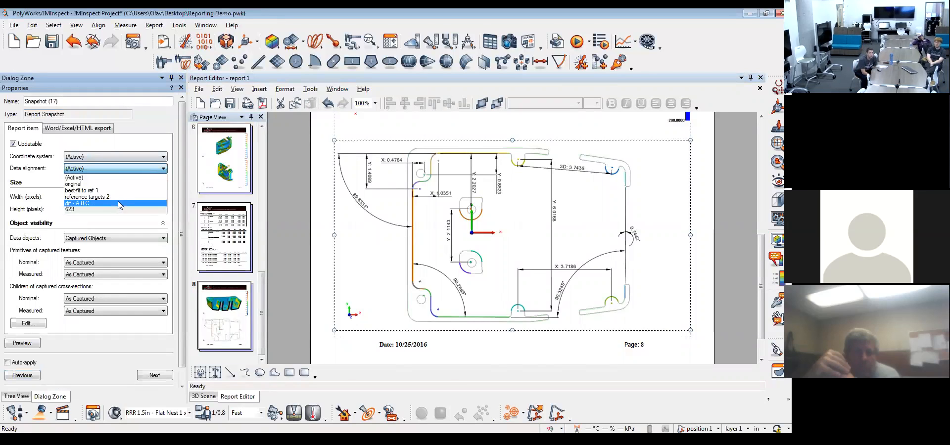
pyautogui.click(118, 202)
pyautogui.click(24, 364)
pyautogui.click(22, 375)
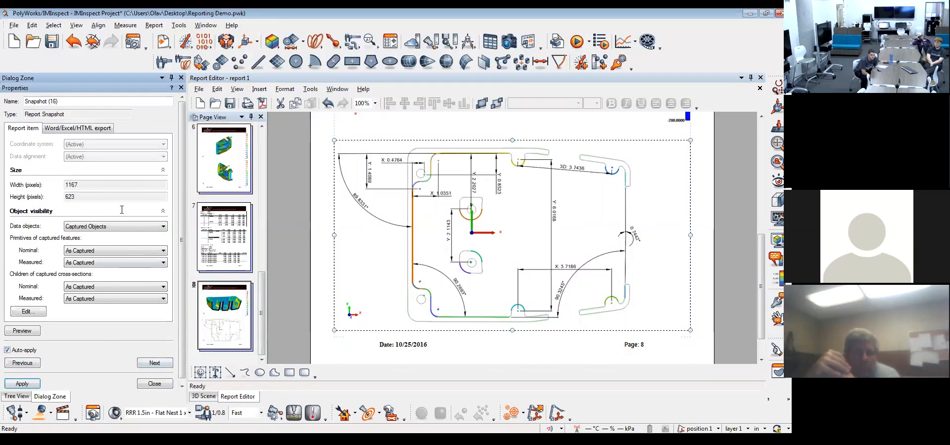
pyautogui.click(154, 384)
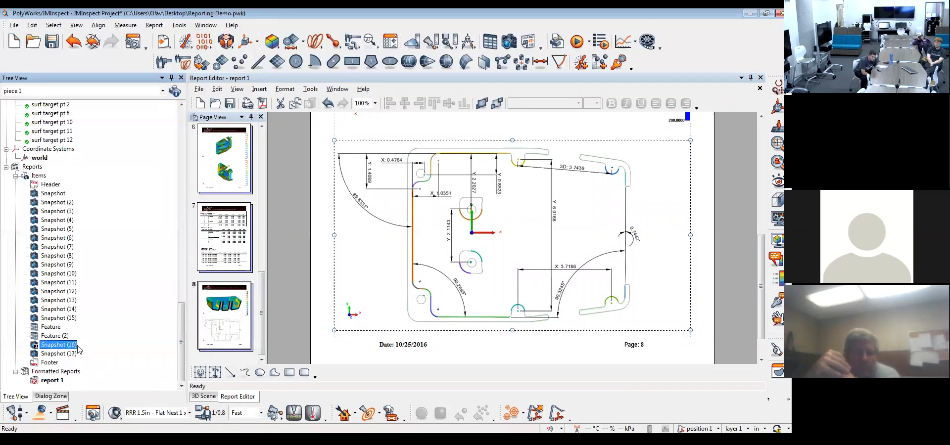
# Examine the coordinate system and data alignment settings in Snapshot (16)'s properties, and close them.
pyautogui.doubleClick(51, 349)
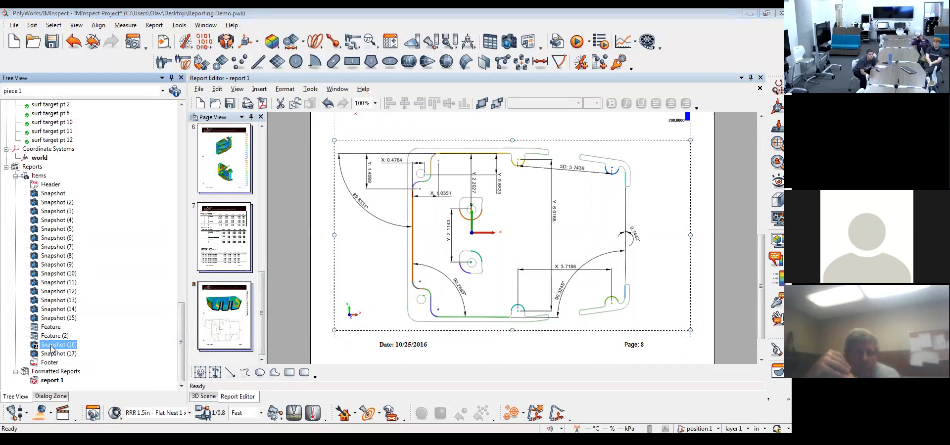
pyautogui.click(770, 21)
pyautogui.rightClick(63, 349)
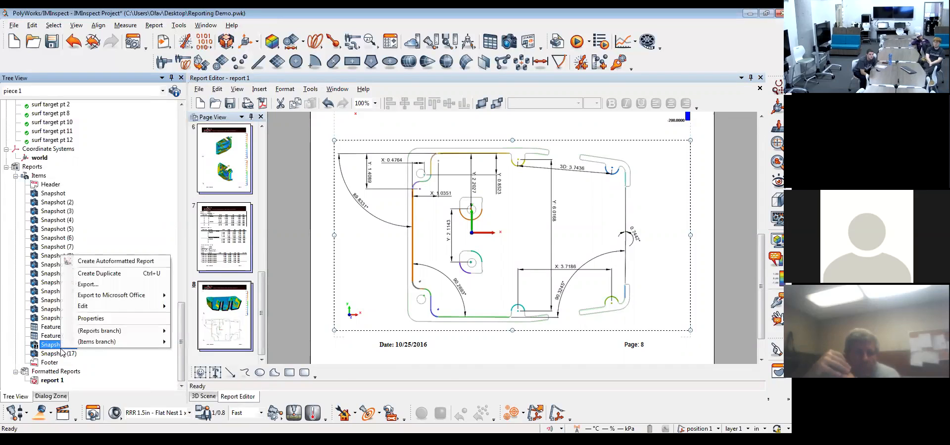
pyautogui.click(91, 318)
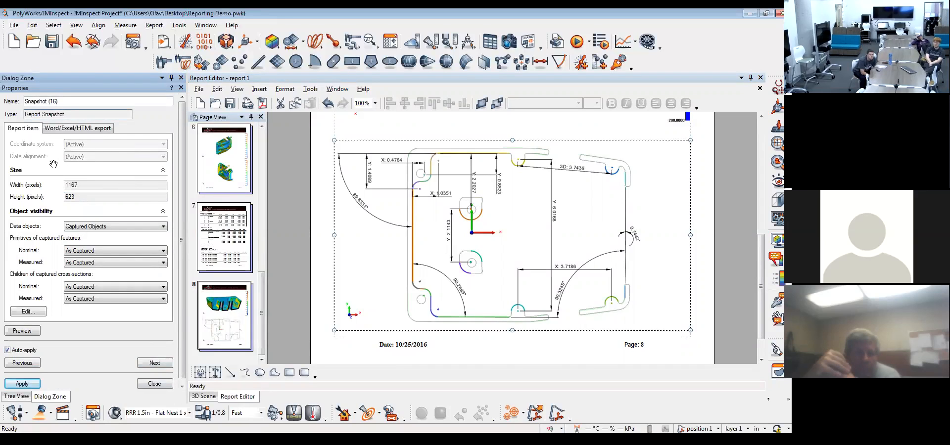
pyautogui.click(155, 384)
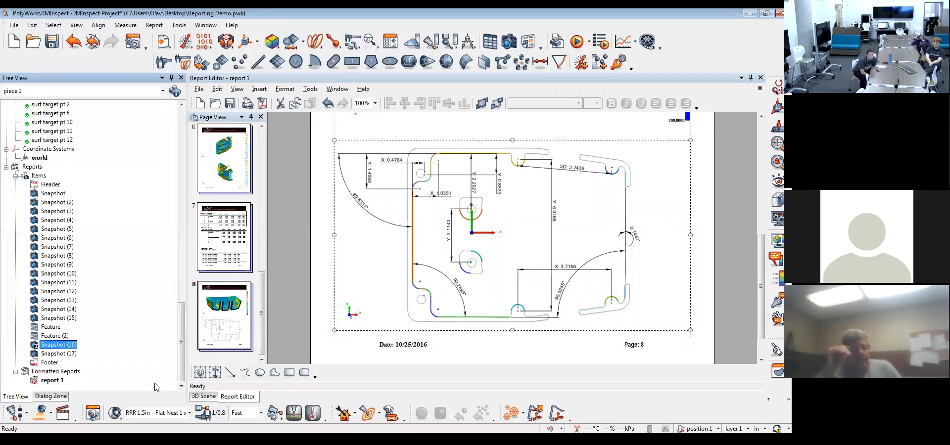
# Set the data alignment of the Feature (2) report table to drf - A B C and apply it.
pyautogui.rightClick(53, 336)
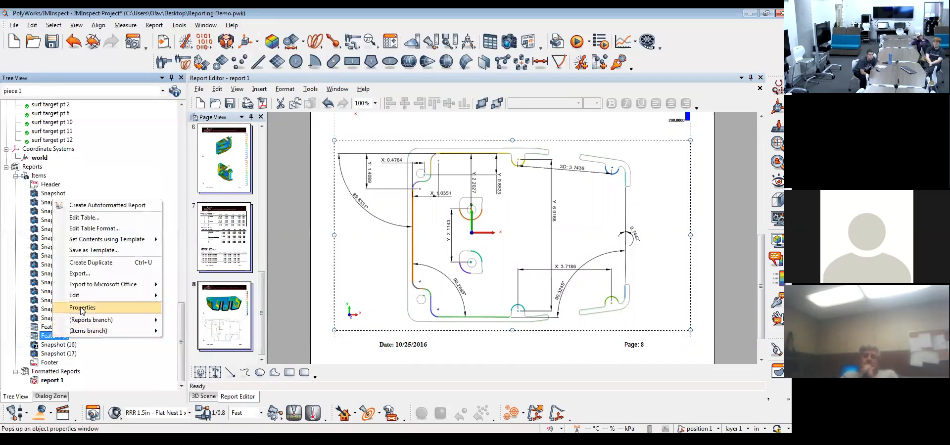
pyautogui.click(82, 309)
pyautogui.click(89, 180)
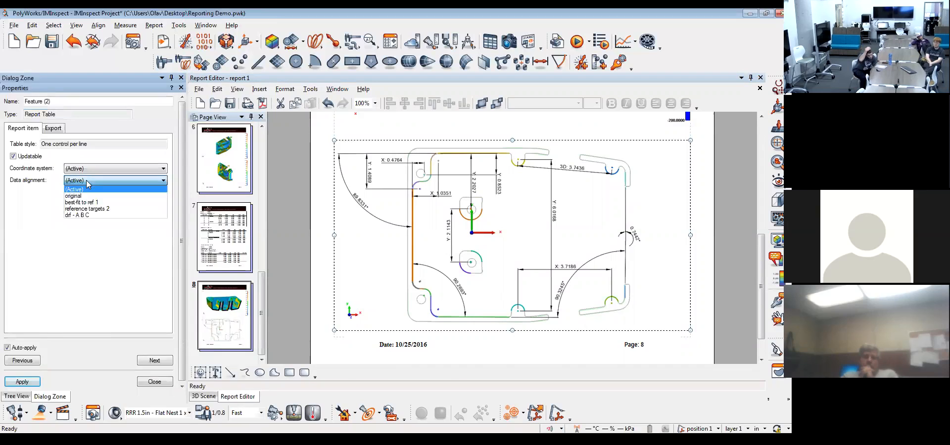
pyautogui.click(86, 218)
pyautogui.click(35, 381)
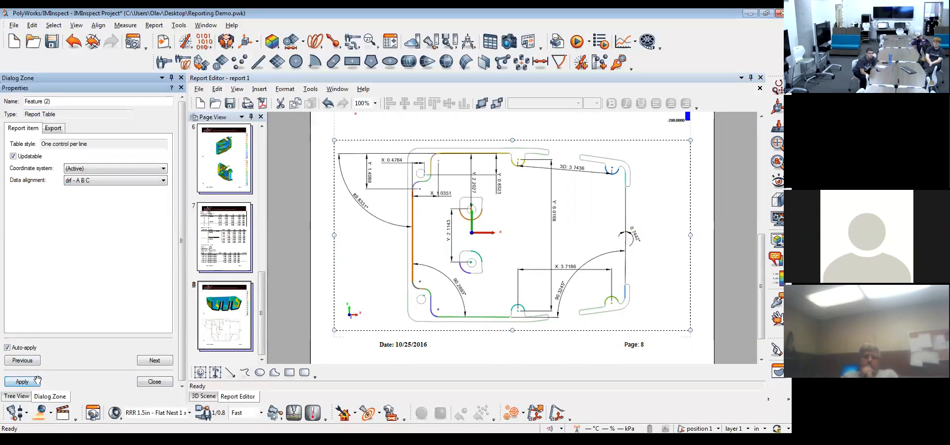
pyautogui.click(162, 383)
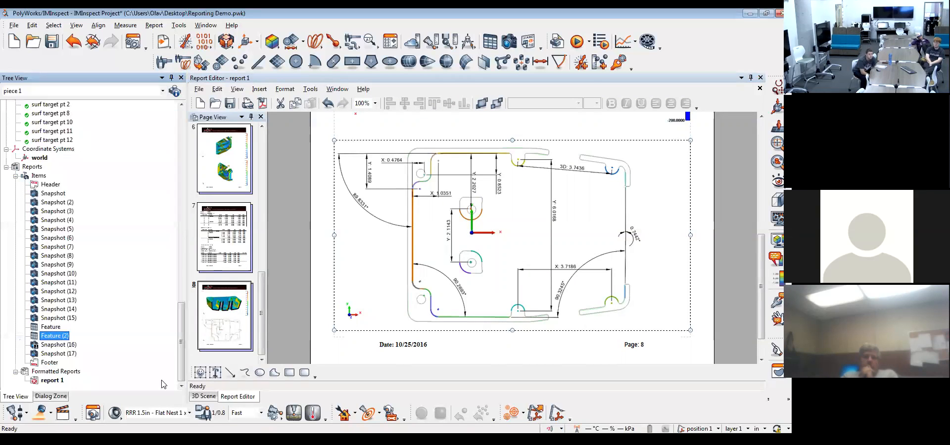
# Remove the units, coordinate system and linked objects from the header of the Comparison Point Table on page 7.
pyautogui.click(213, 243)
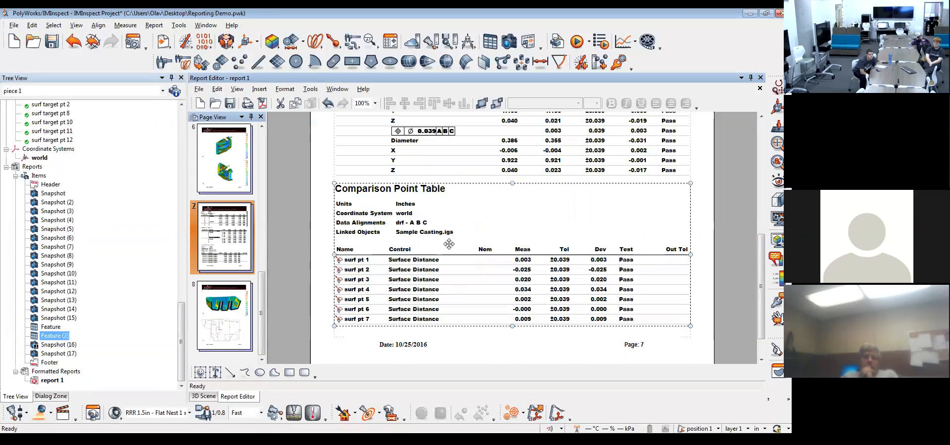
pyautogui.rightClick(395, 210)
pyautogui.click(414, 216)
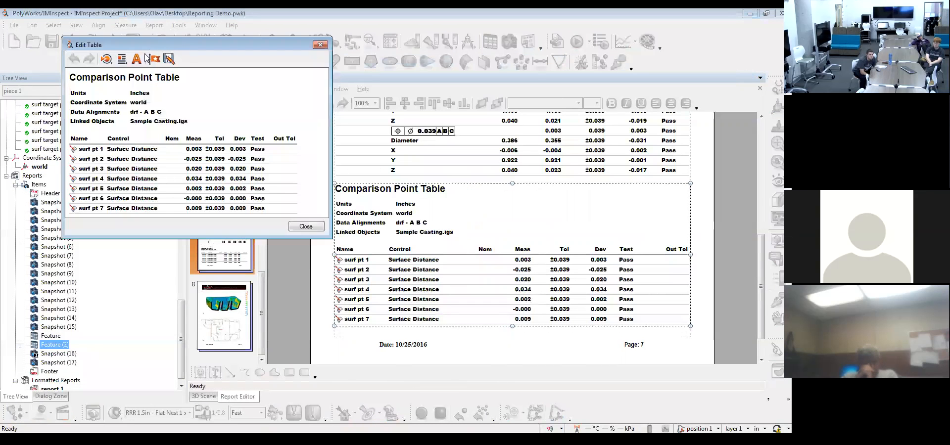
pyautogui.rightClick(137, 78)
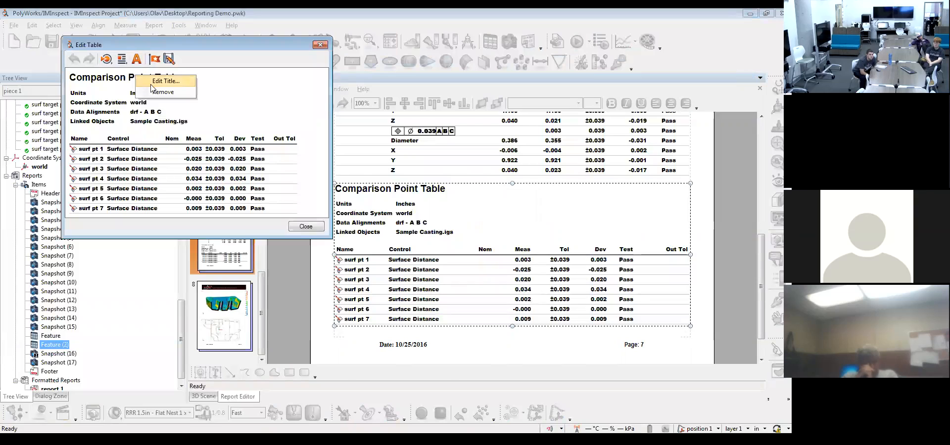
pyautogui.rightClick(82, 96)
pyautogui.click(110, 113)
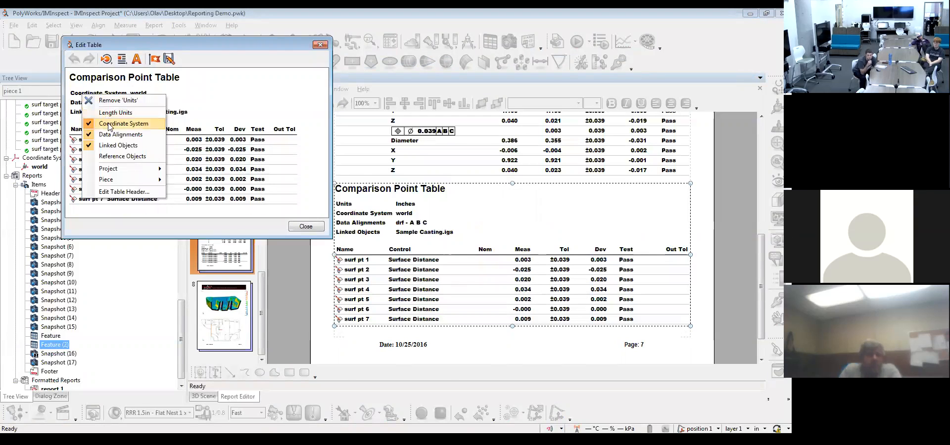
pyautogui.click(110, 124)
pyautogui.click(114, 146)
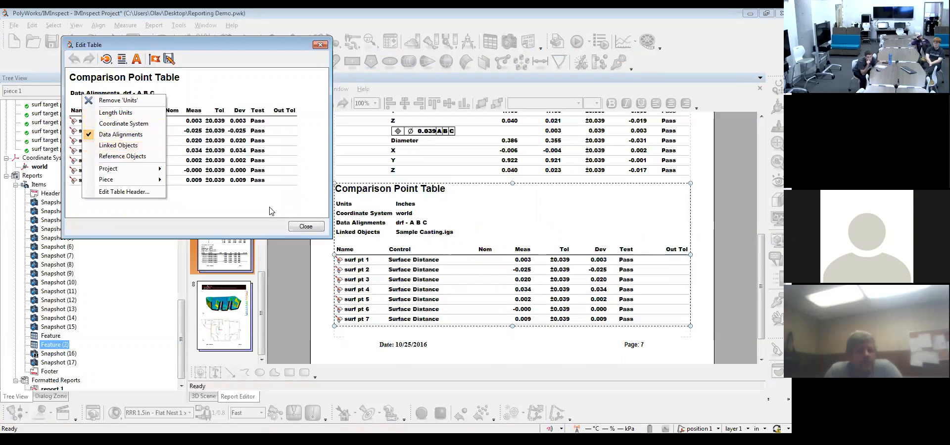
pyautogui.click(305, 227)
pyautogui.click(306, 227)
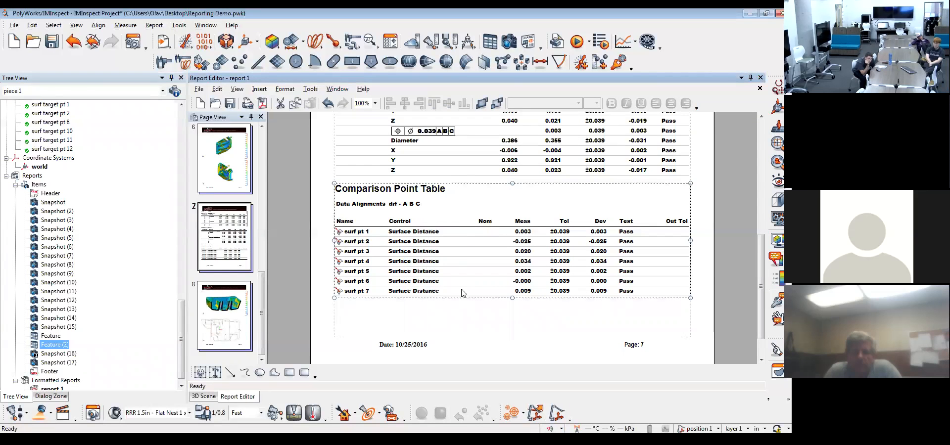
# Add a Name column to the drf - A B C feature table above the Comparison Point Table on page 7.
pyautogui.scroll(1, 474, 315)
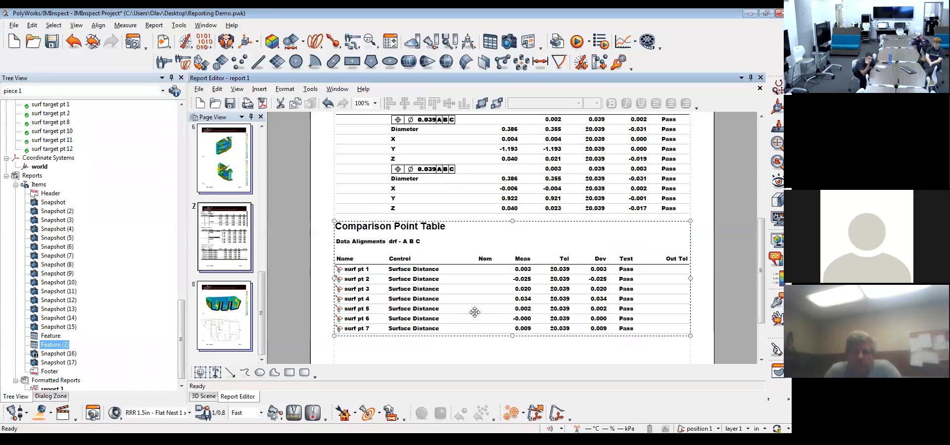
pyautogui.scroll(1, 500, 255)
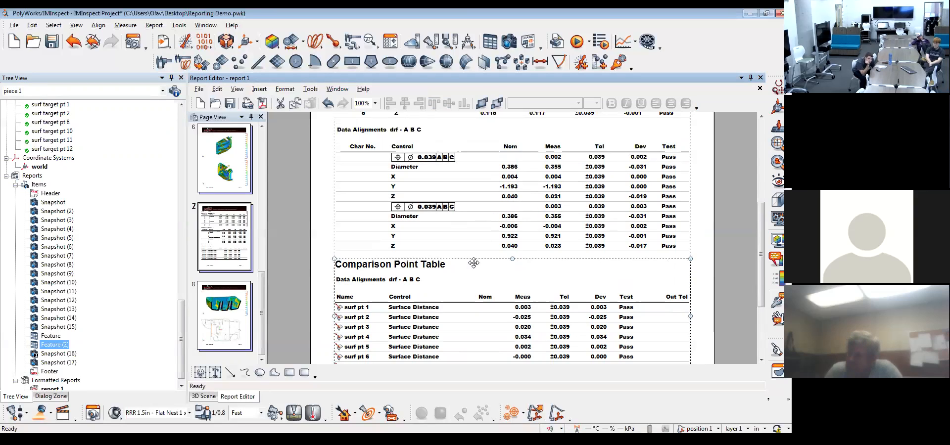
pyautogui.scroll(-2, 411, 299)
pyautogui.scroll(-2, 410, 299)
pyautogui.scroll(2, 410, 296)
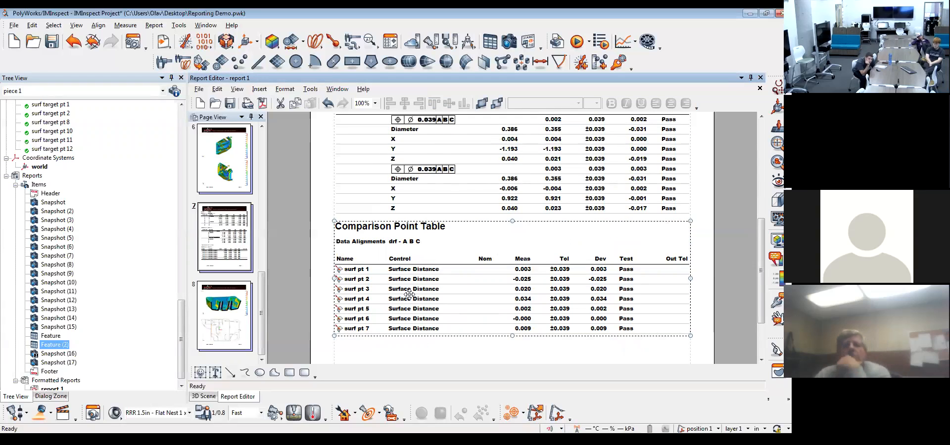
pyautogui.scroll(4, 409, 295)
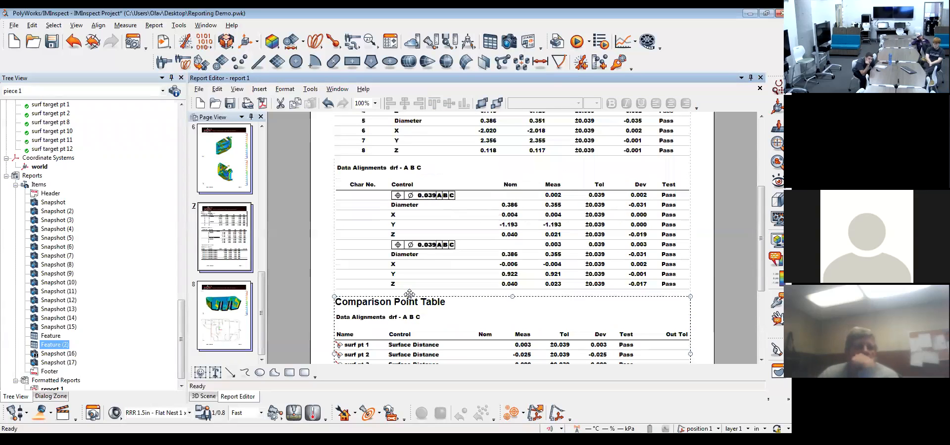
pyautogui.click(423, 236)
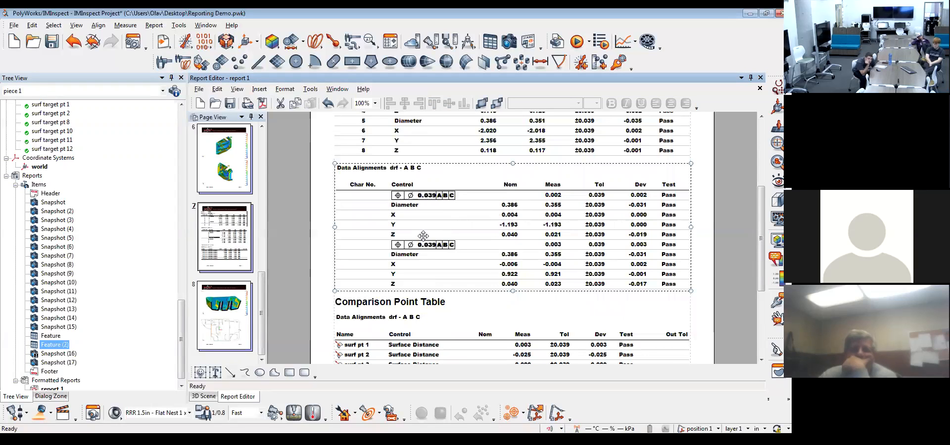
pyautogui.doubleClick(423, 236)
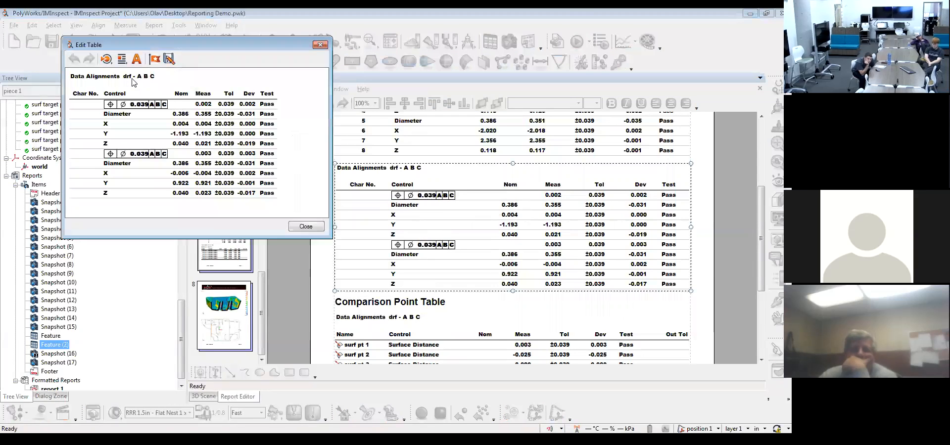
pyautogui.rightClick(78, 96)
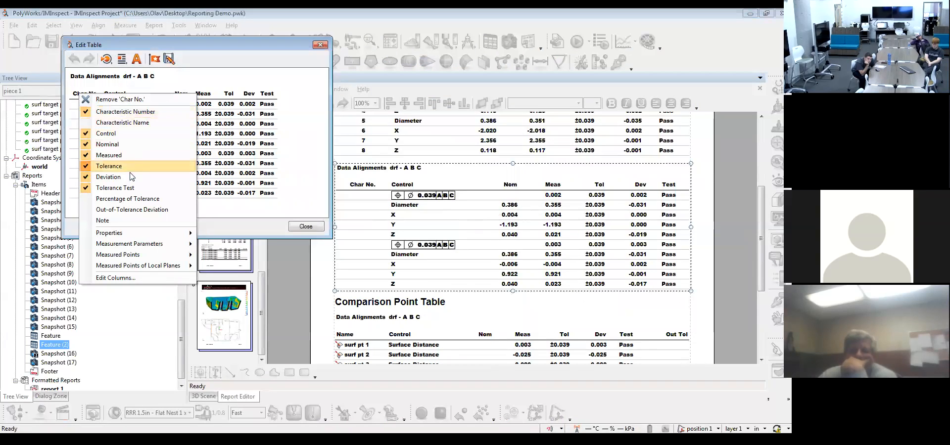
pyautogui.moveTo(153, 234)
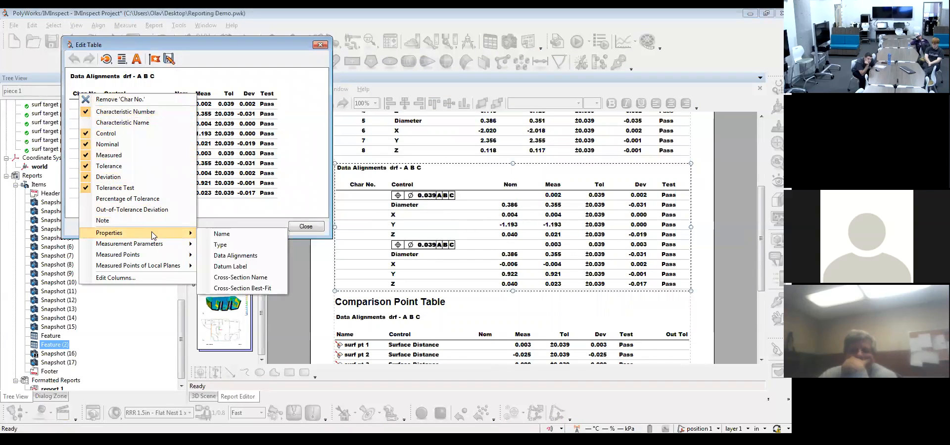
pyautogui.click(212, 238)
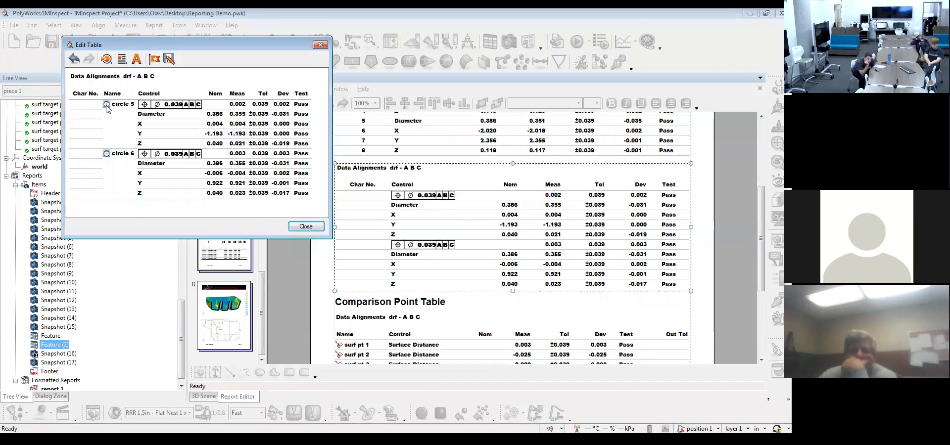
# Hide the object icons in the feature table's format settings, apply the change, and restore the icons.
pyautogui.rightClick(107, 108)
pyautogui.press('Escape')
pyautogui.click(136, 59)
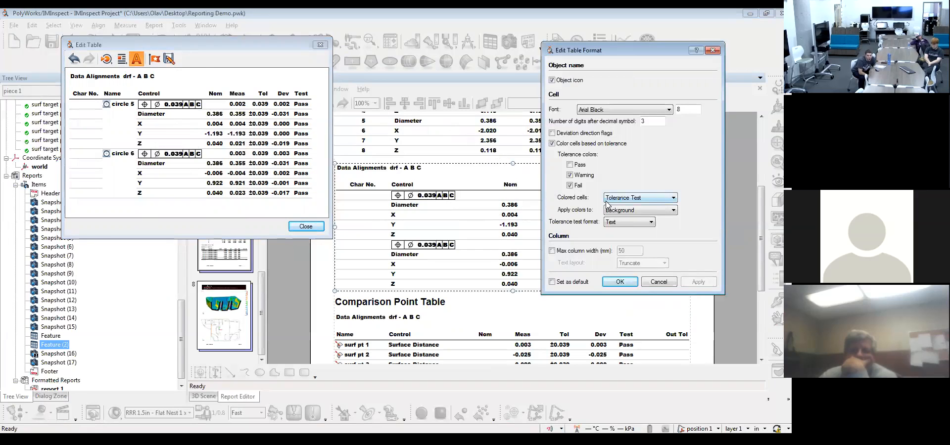
pyautogui.click(553, 80)
pyautogui.click(709, 281)
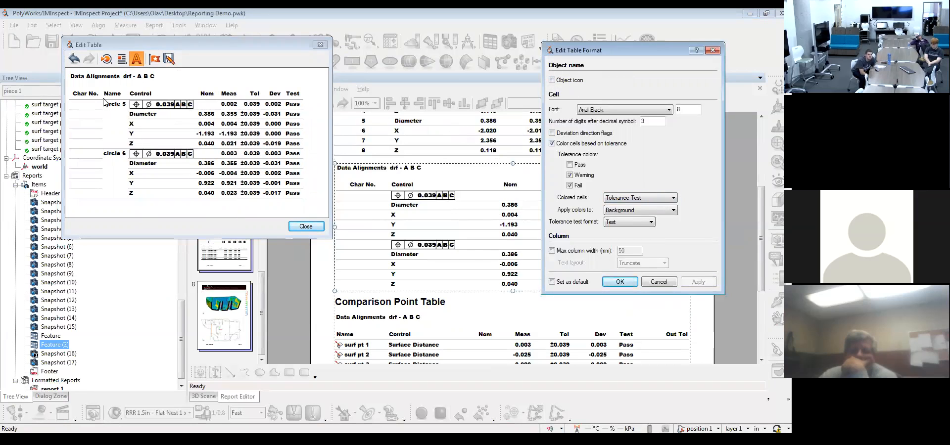
pyautogui.click(552, 81)
pyautogui.click(697, 282)
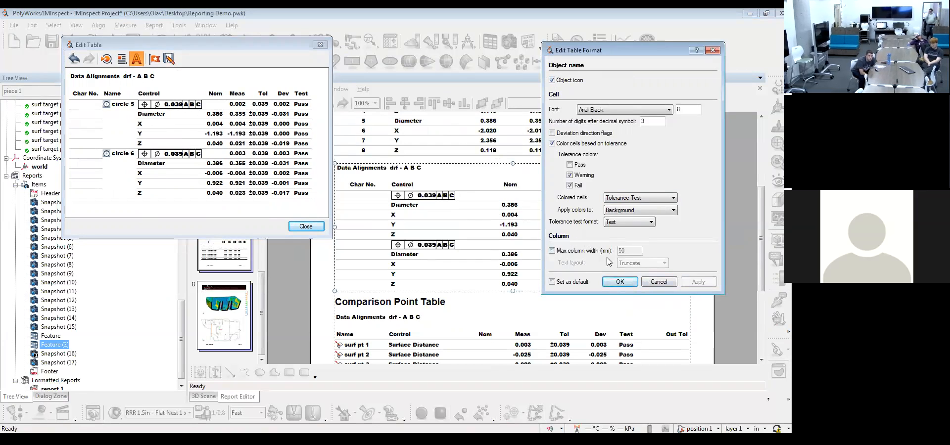
pyautogui.click(619, 282)
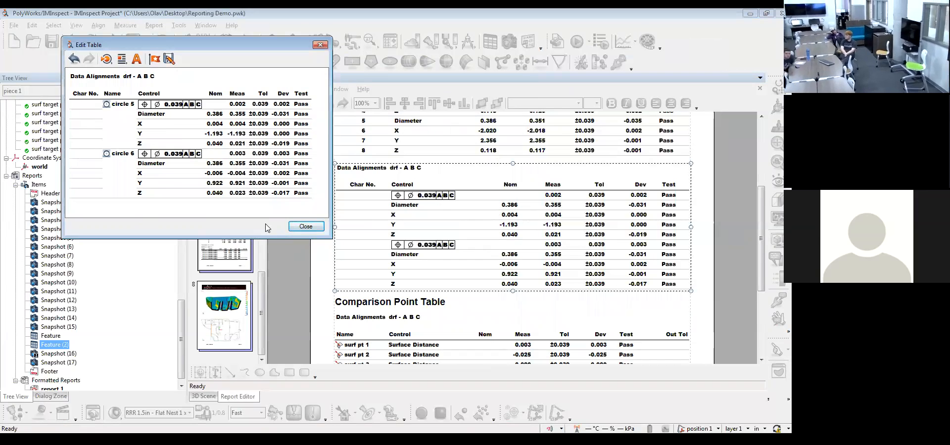
# With the table editor closed, rename the circle 5 feature as Item 1 and save the report.
pyautogui.click(306, 226)
pyautogui.moveTo(182, 317); pyautogui.dragTo(181, 141)
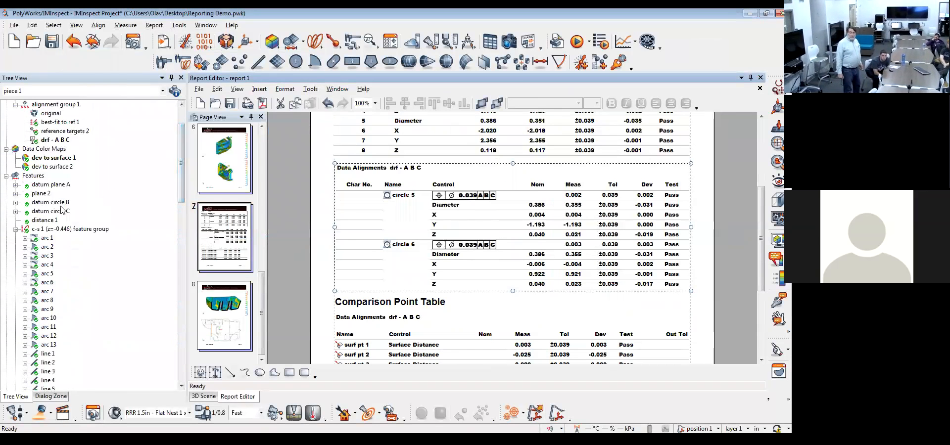
pyautogui.scroll(-9, 87, 221)
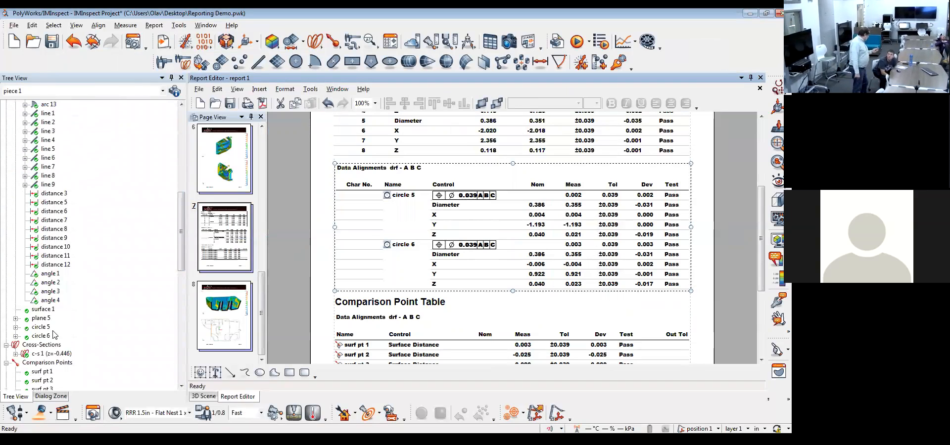
pyautogui.doubleClick(40, 327)
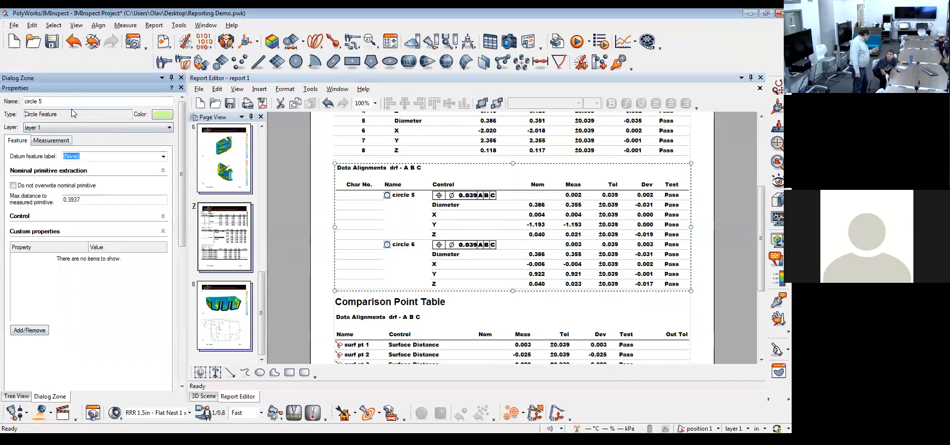
pyautogui.press('BackSpace')
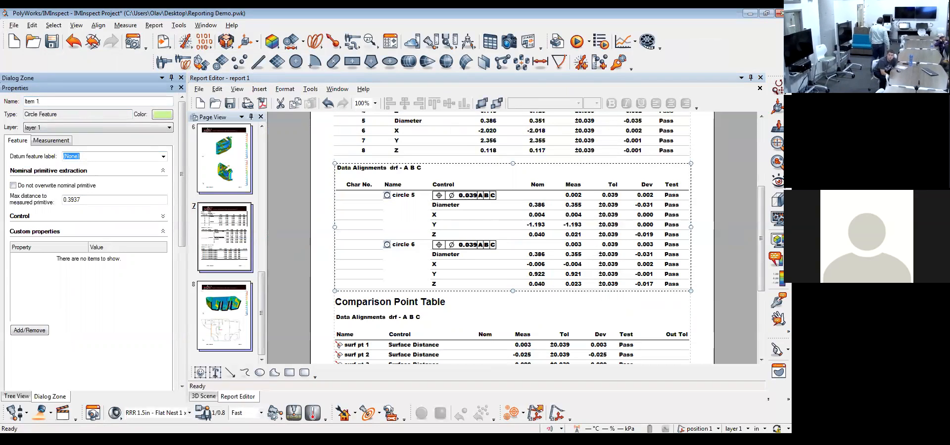
pyautogui.click(181, 88)
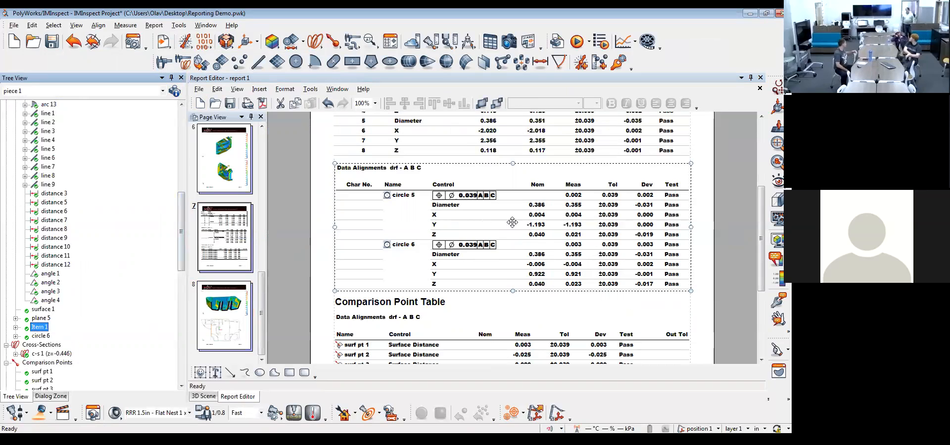
pyautogui.click(230, 103)
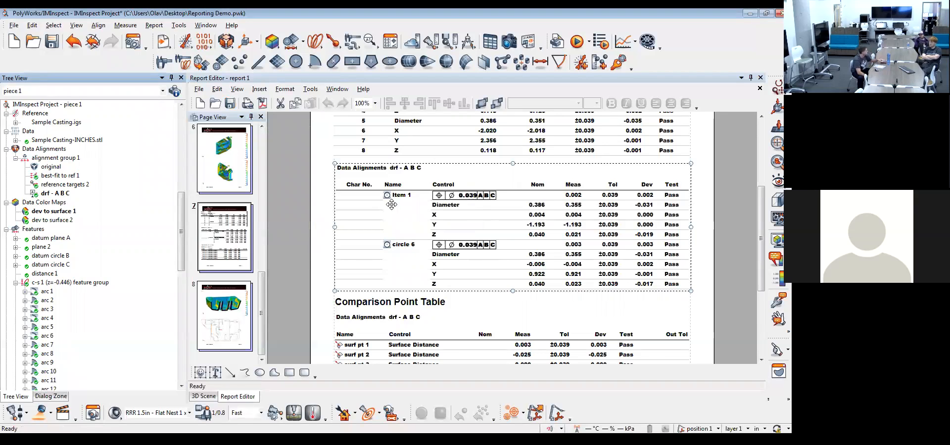
pyautogui.scroll(-3, 450, 217)
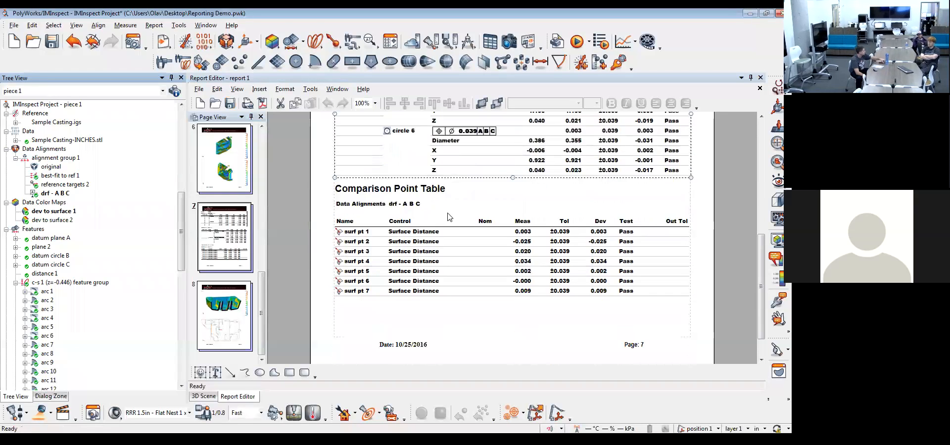
pyautogui.scroll(1, 449, 216)
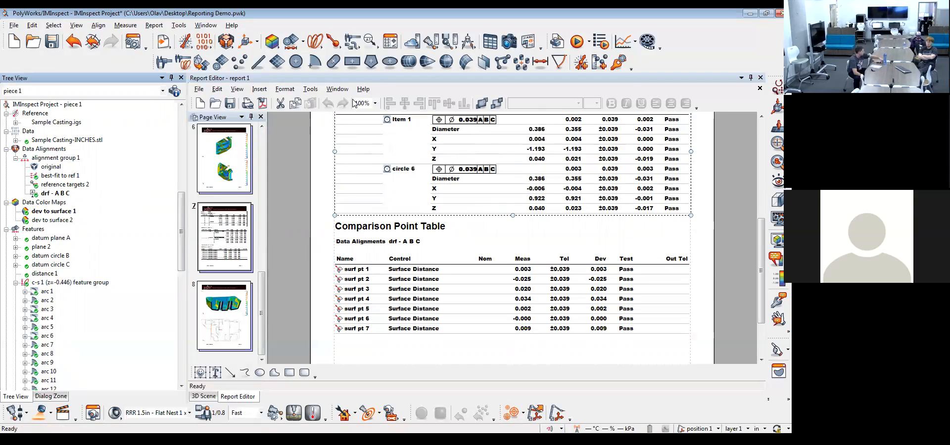
pyautogui.click(333, 41)
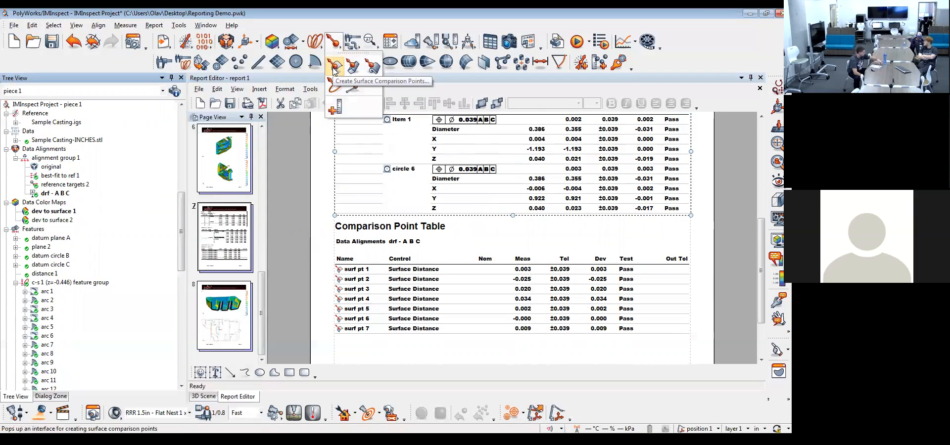
pyautogui.click(514, 228)
# Open the geometry controls and examine those of Item 1 and distance 12.
pyautogui.scroll(3, 515, 228)
pyautogui.scroll(3, 514, 228)
pyautogui.click(584, 166)
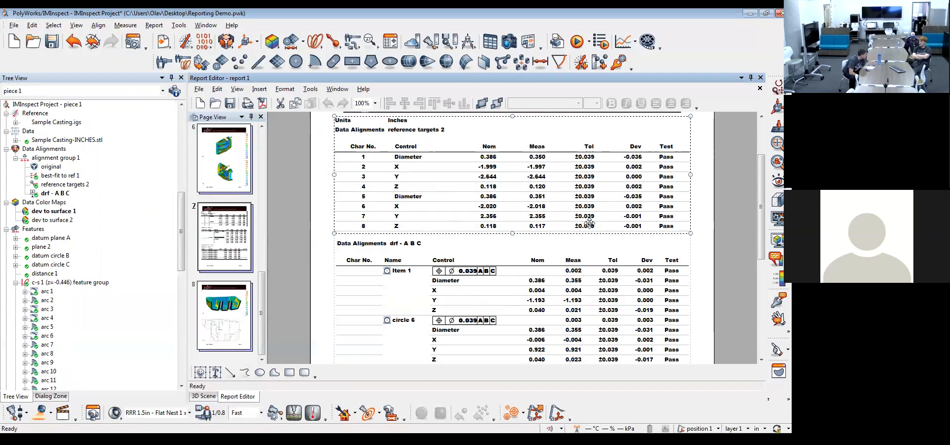
pyautogui.click(370, 62)
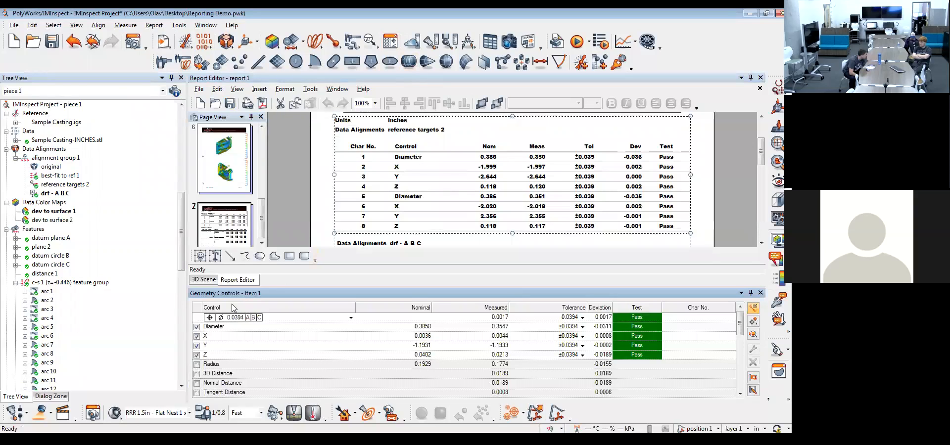
pyautogui.click(360, 337)
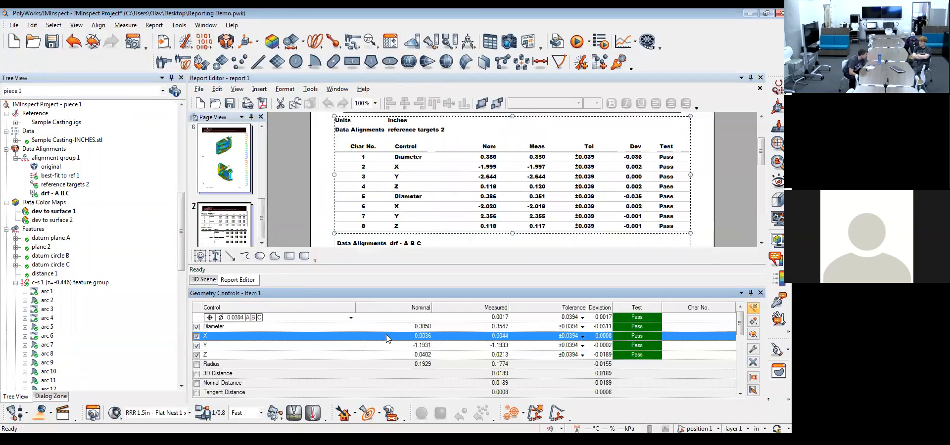
pyautogui.scroll(-10, 44, 266)
pyautogui.click(45, 268)
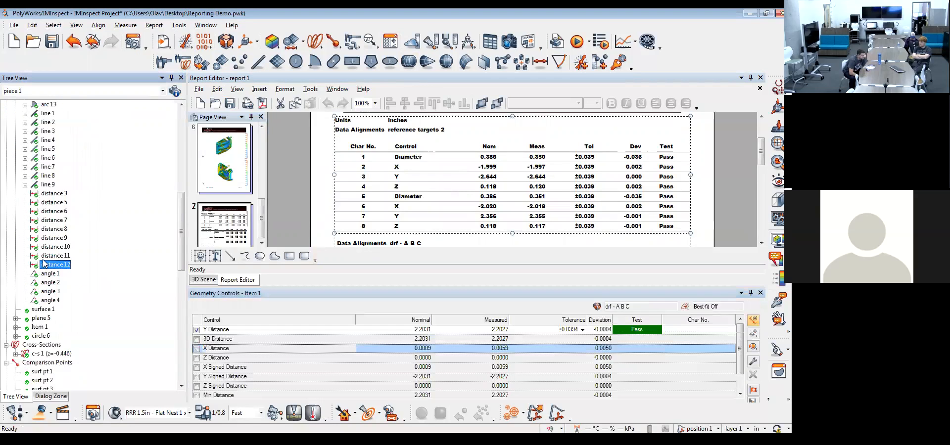
# Set the X tolerance of datum circle C to the 0.005 preset, close the geometry controls and save the project.
pyautogui.scroll(10, 46, 265)
pyautogui.click(55, 265)
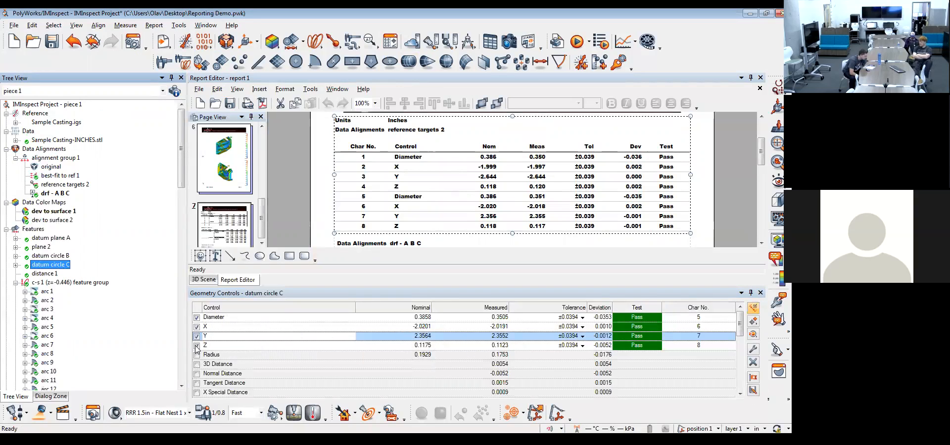
pyautogui.click(583, 327)
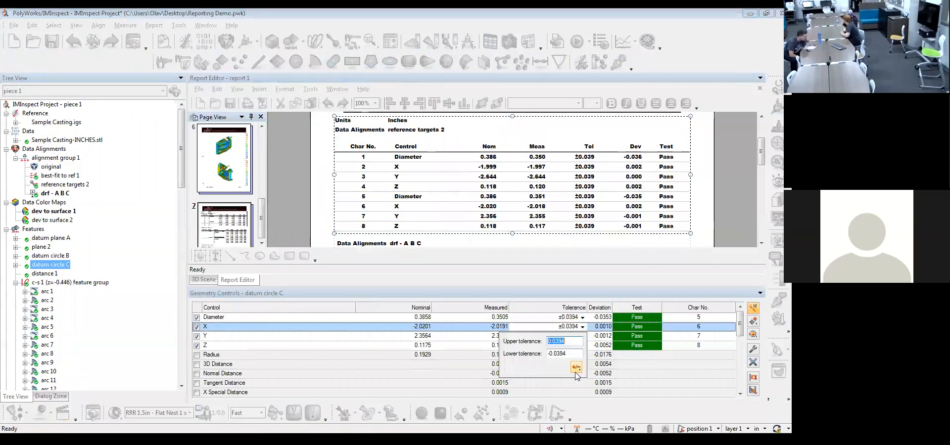
pyautogui.click(576, 369)
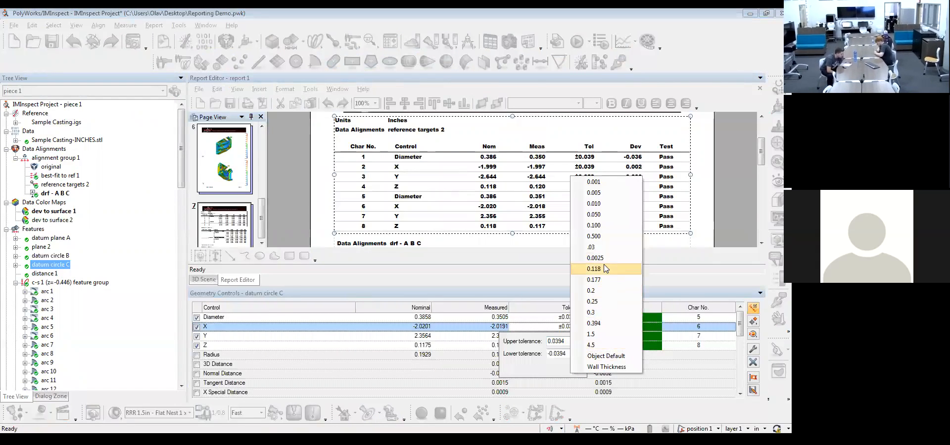
pyautogui.click(613, 198)
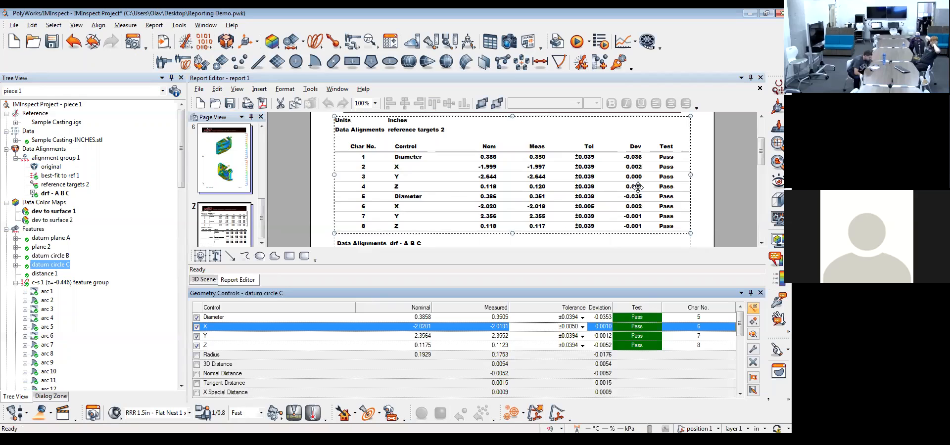
pyautogui.click(760, 293)
pyautogui.click(52, 42)
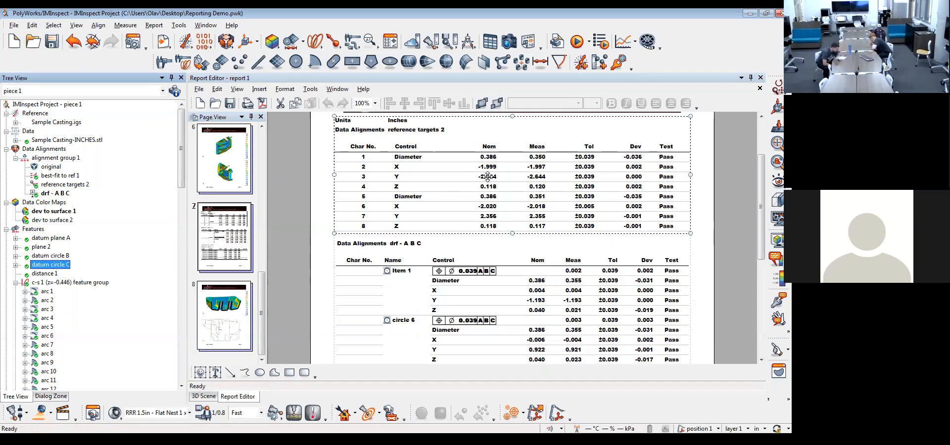
# Reopen the geometry controls of datum circle C and enable its Radius control.
pyautogui.scroll(-3, 488, 176)
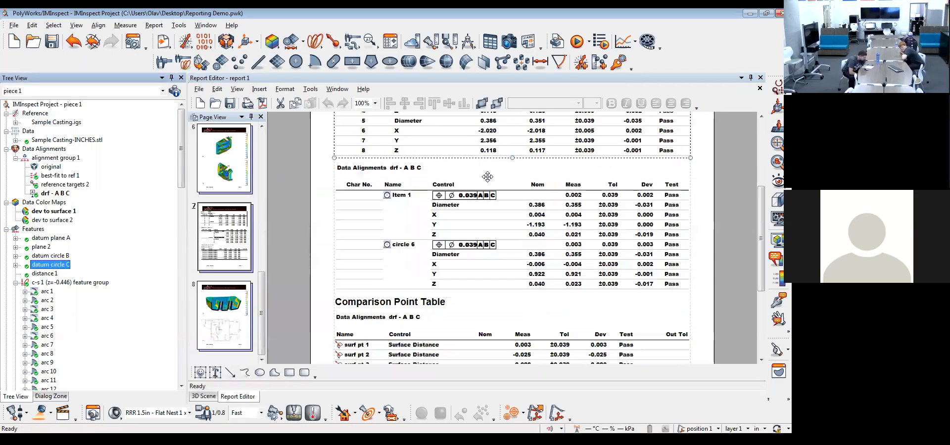
pyautogui.scroll(3, 487, 177)
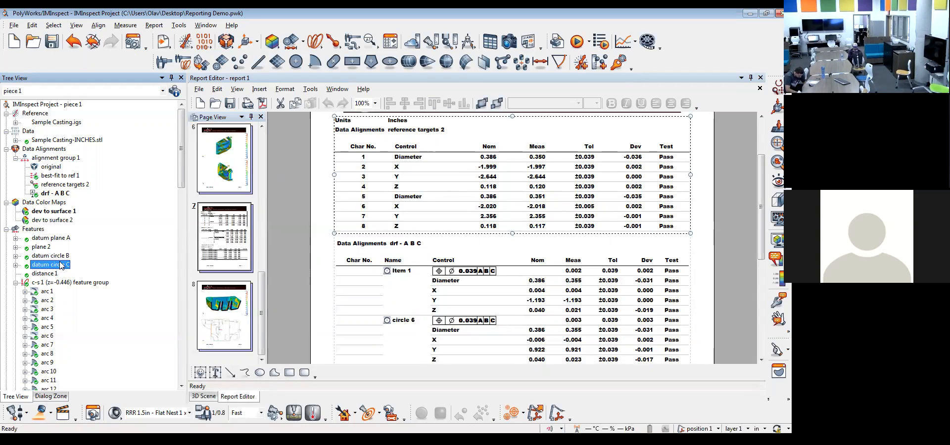
pyautogui.click(390, 64)
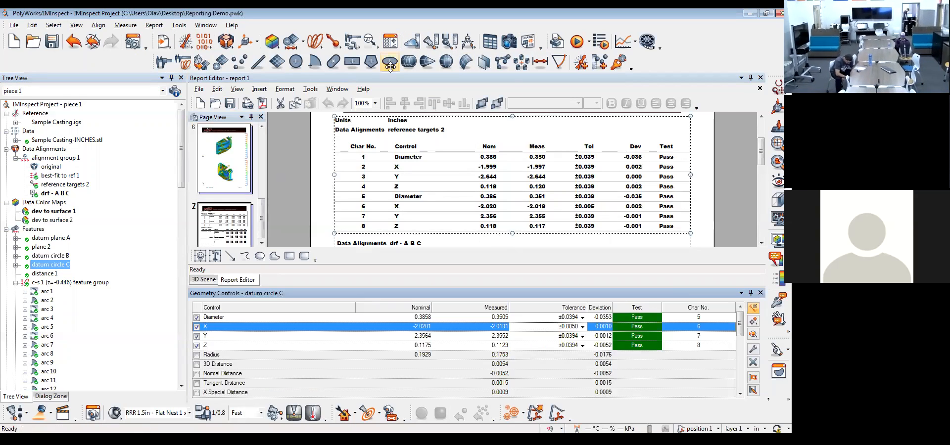
pyautogui.click(197, 355)
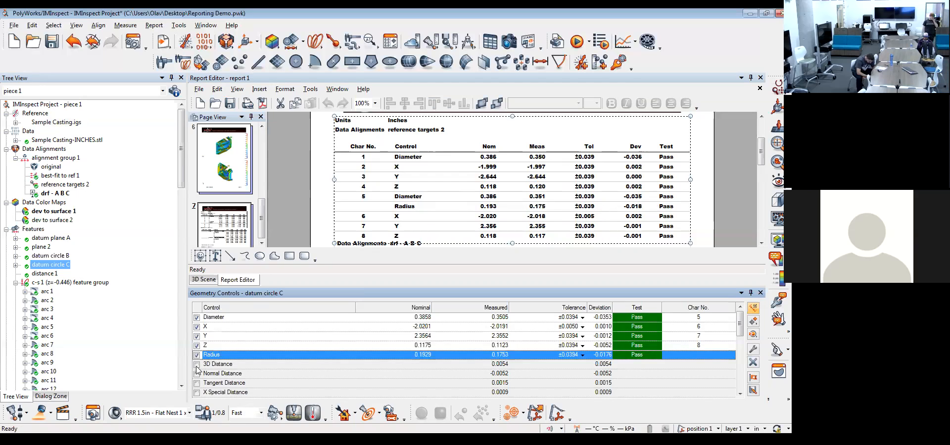
# Examine the available geometry controls of datum circle C, compare them with the enabled-only list, and close the geometry controls.
pyautogui.scroll(-3, 197, 370)
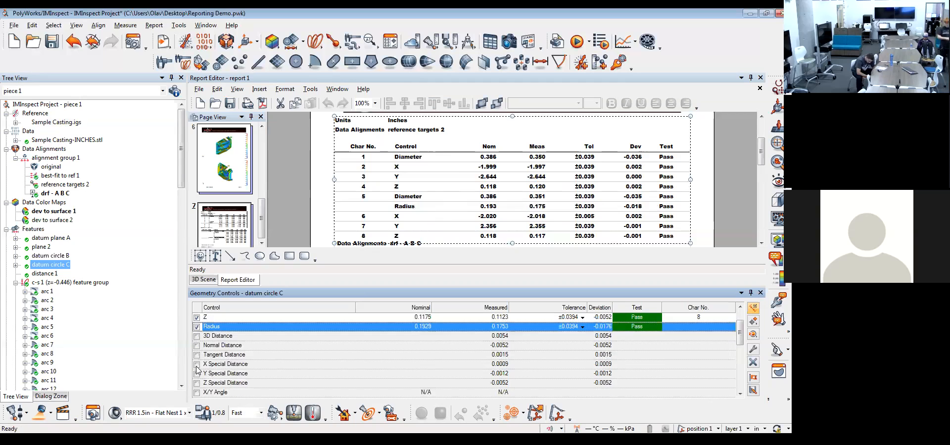
pyautogui.scroll(3, 197, 369)
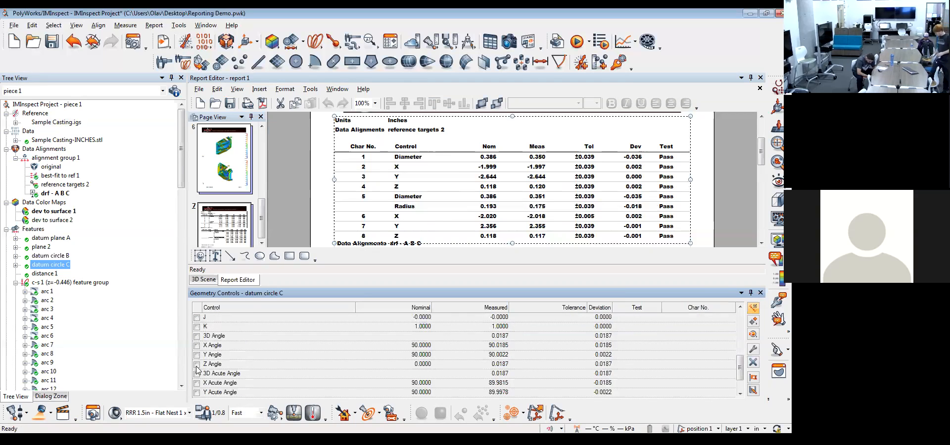
pyautogui.click(197, 355)
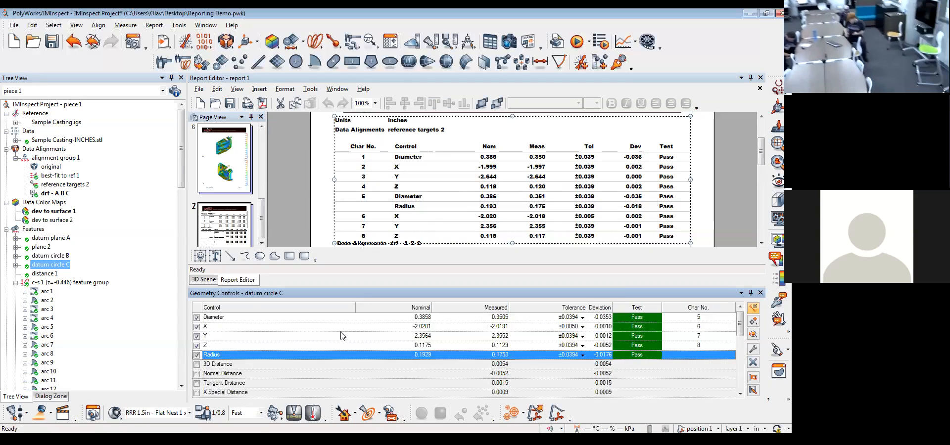
pyautogui.click(754, 308)
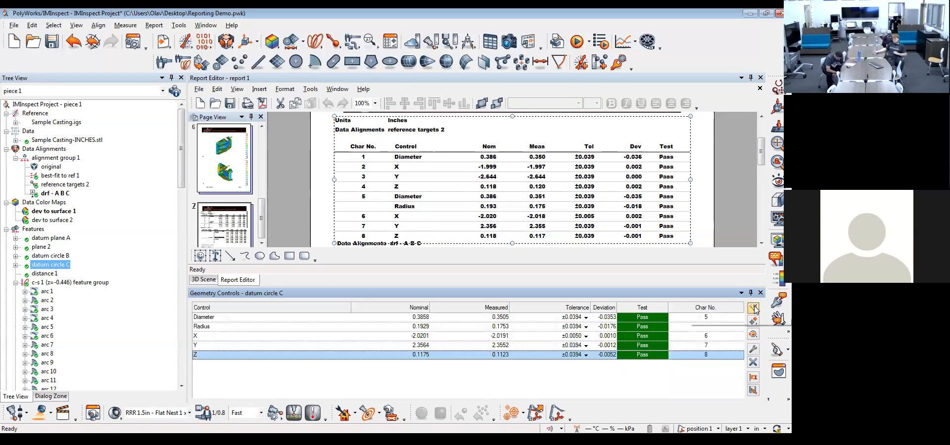
pyautogui.click(754, 309)
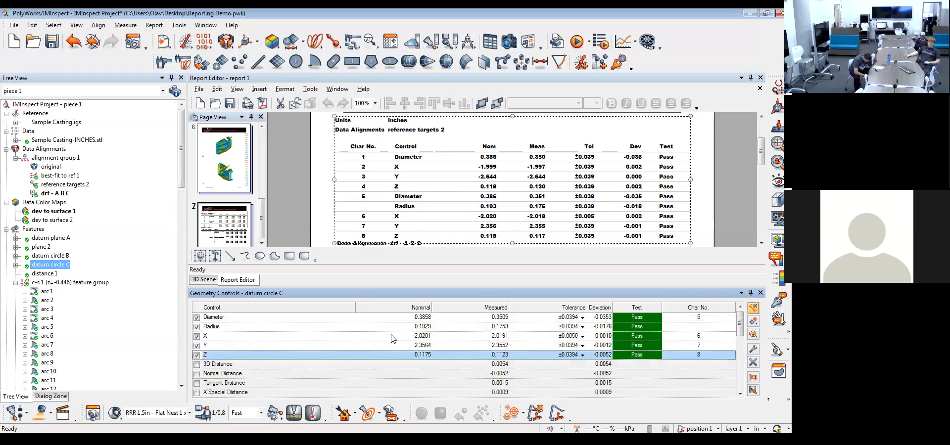
pyautogui.scroll(-1, 297, 346)
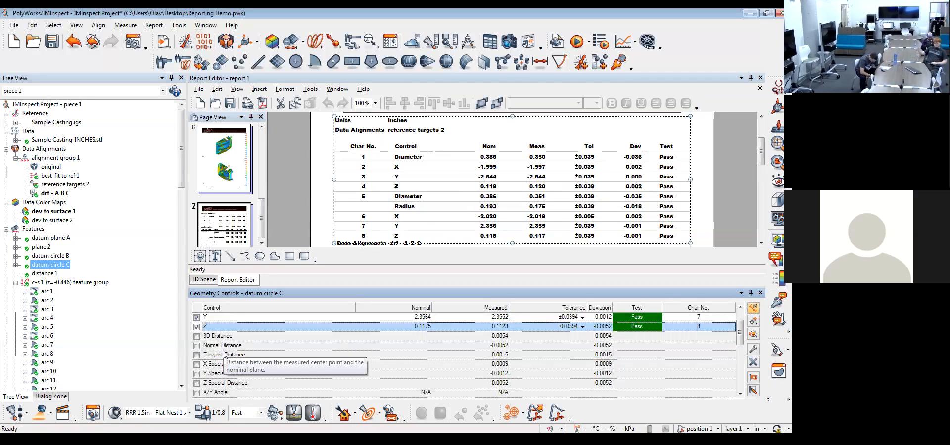
pyautogui.scroll(-1, 224, 354)
pyautogui.scroll(-4, 224, 354)
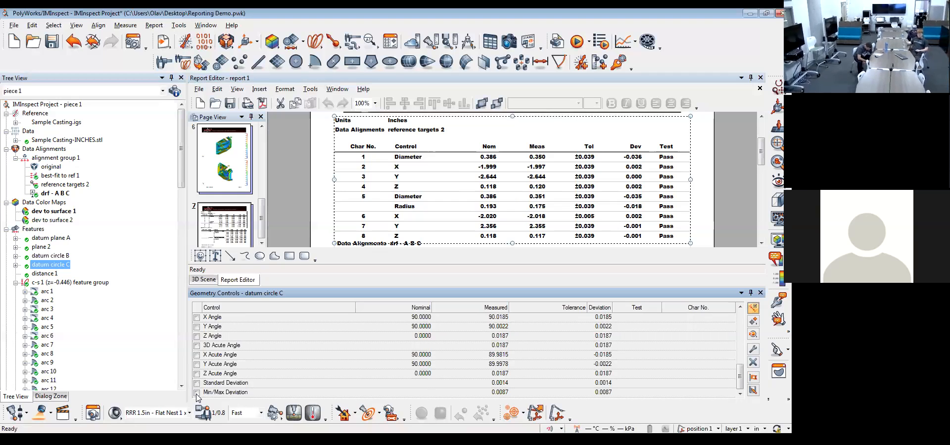
pyautogui.scroll(5, 222, 371)
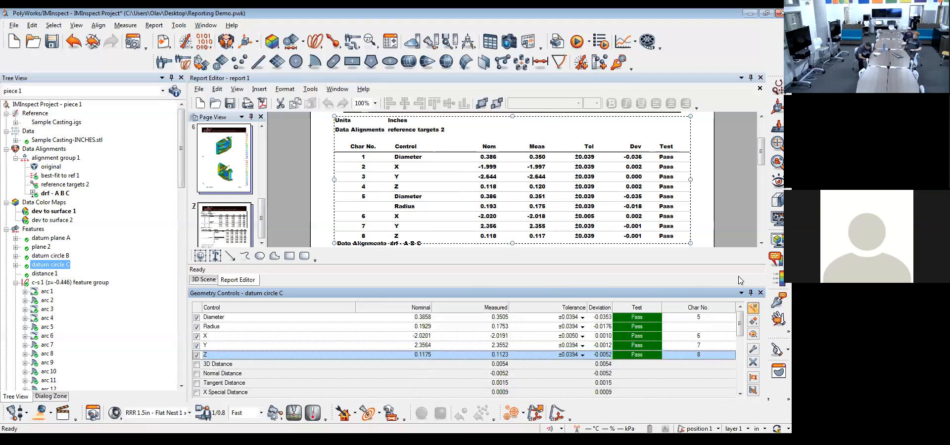
pyautogui.click(761, 293)
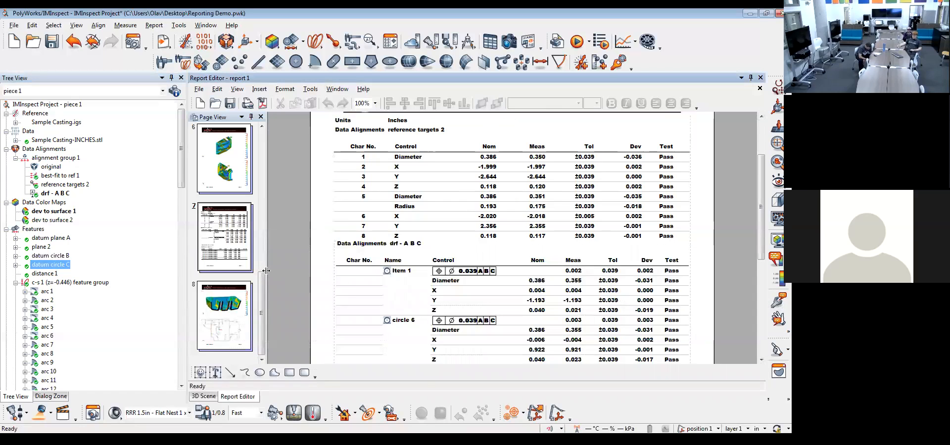
# Switch to the 3D scene and make dev to surface 2 the active data color map.
pyautogui.moveTo(181, 157); pyautogui.dragTo(182, 179)
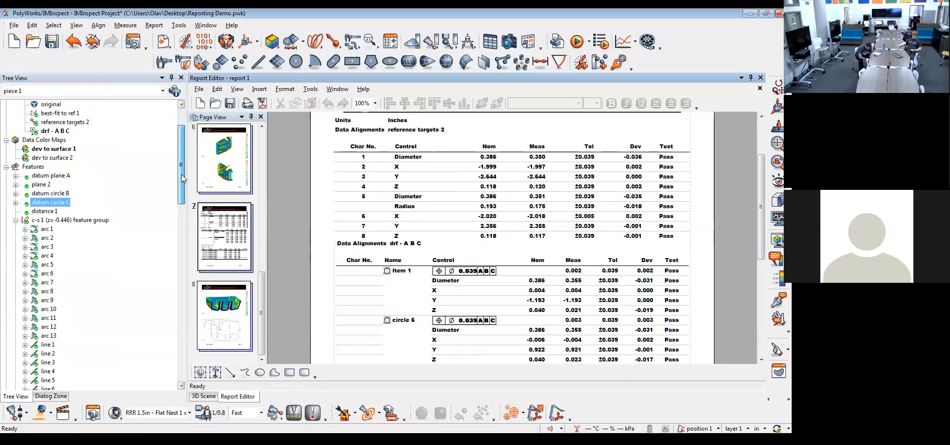
pyautogui.click(211, 398)
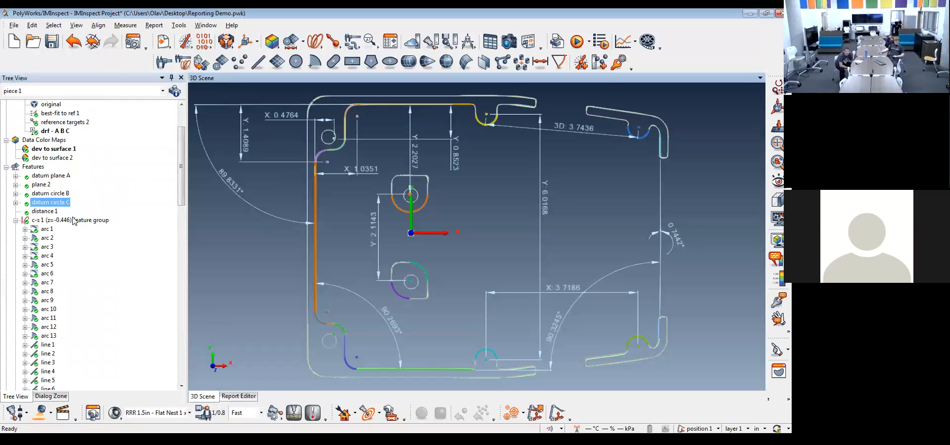
pyautogui.scroll(-1, 73, 220)
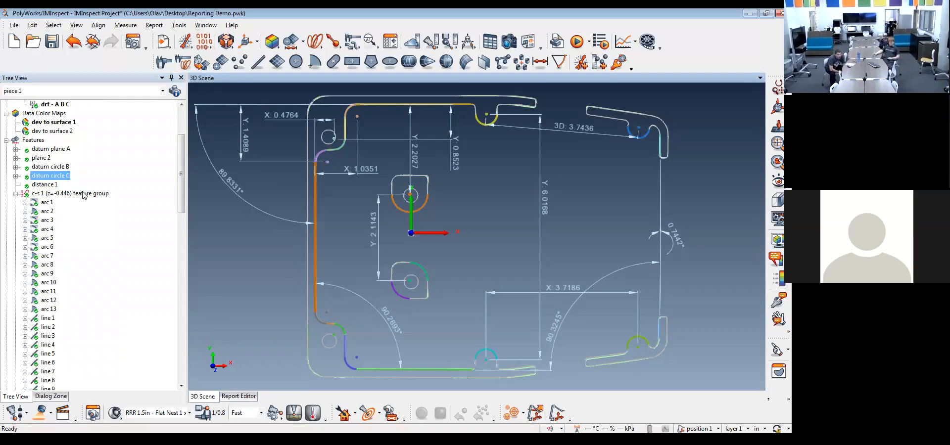
pyautogui.moveTo(181, 176); pyautogui.dragTo(170, 286)
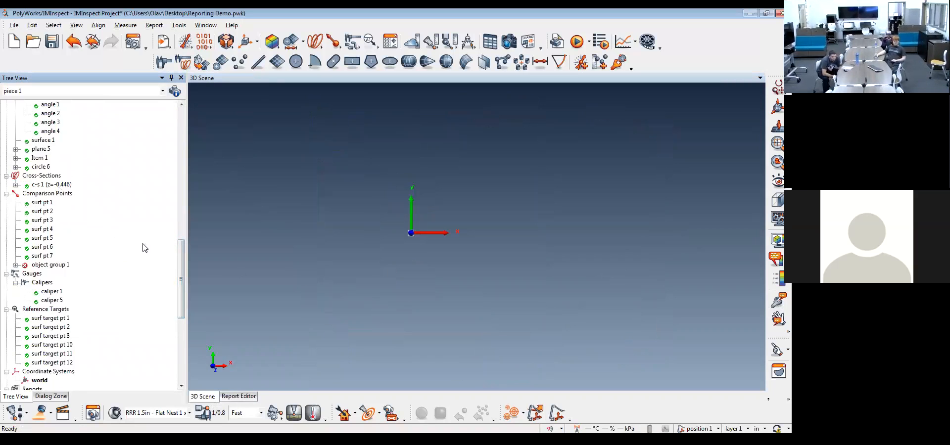
pyautogui.moveTo(185, 255); pyautogui.dragTo(182, 117)
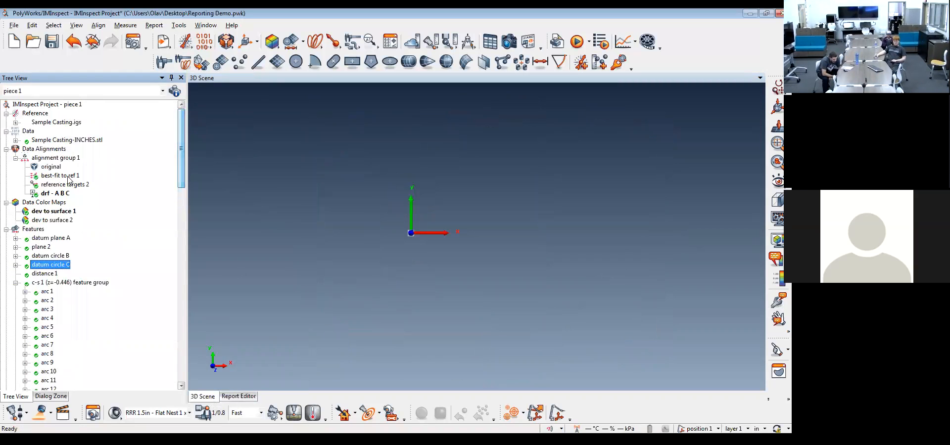
pyautogui.rightClick(48, 221)
pyautogui.click(107, 226)
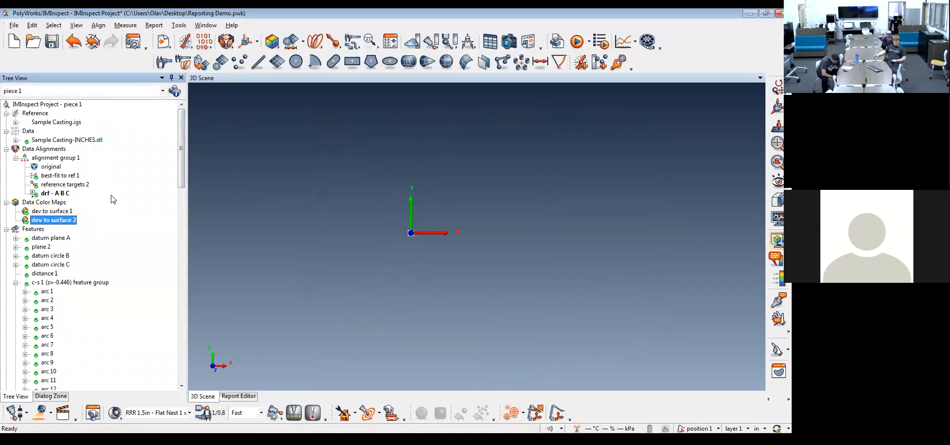
# Display surface 1 with its annotation in the 3D scene and open its geometry controls.
pyautogui.moveTo(184, 162); pyautogui.dragTo(180, 259)
pyautogui.scroll(13, 60, 263)
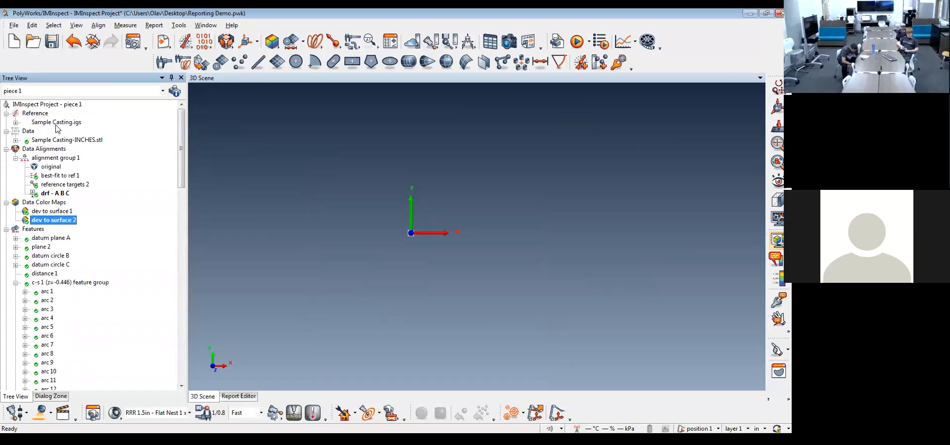
pyautogui.moveTo(184, 162); pyautogui.dragTo(182, 302)
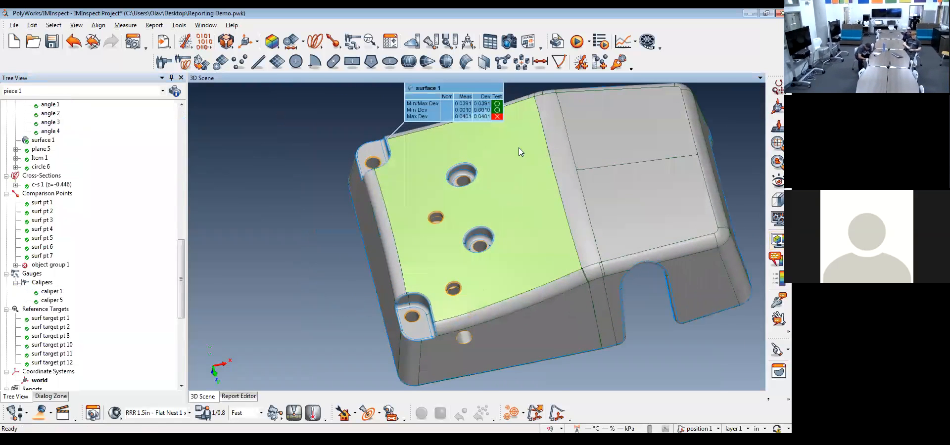
pyautogui.moveTo(478, 197); pyautogui.dragTo(472, 233, button='middle')
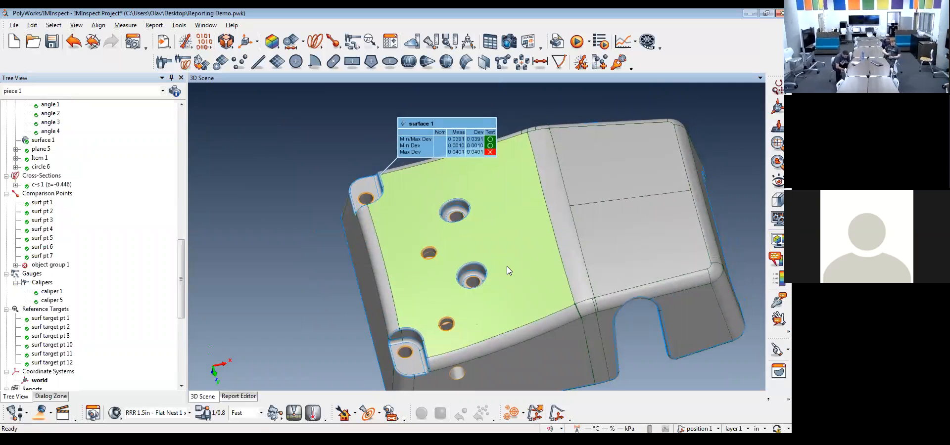
pyautogui.click(42, 140)
pyautogui.click(390, 41)
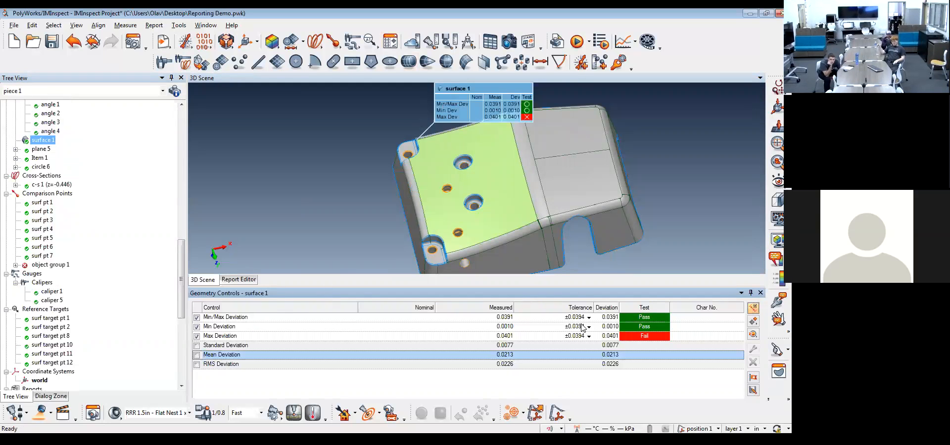
# Add a surface profile control to surface 1 with a 0.0394 tolerance zone and datums A, B and C.
pyautogui.click(753, 335)
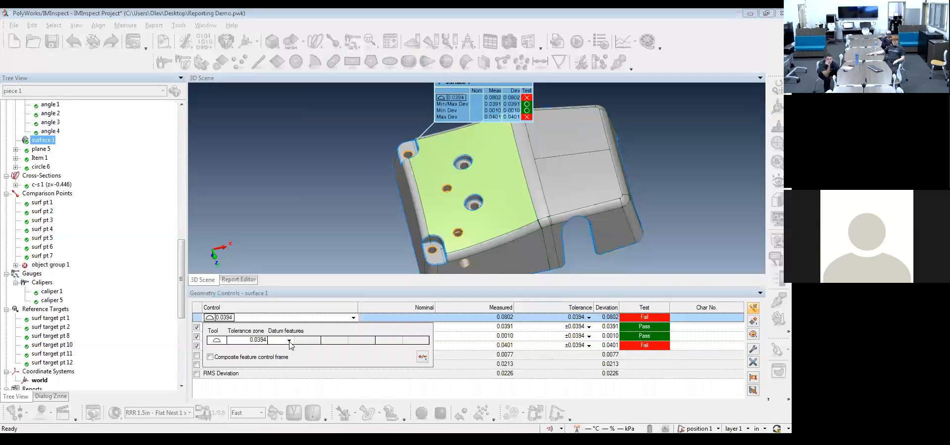
pyautogui.click(289, 342)
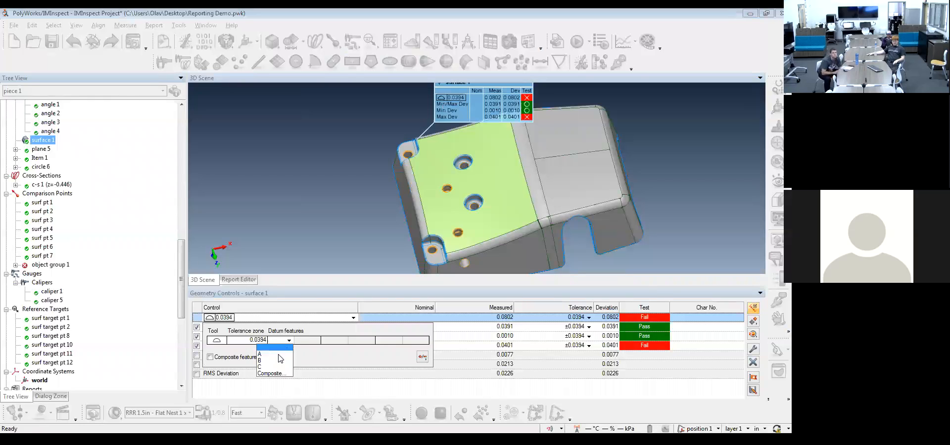
pyautogui.click(280, 354)
pyautogui.click(342, 341)
pyautogui.click(339, 361)
pyautogui.click(398, 341)
pyautogui.click(391, 359)
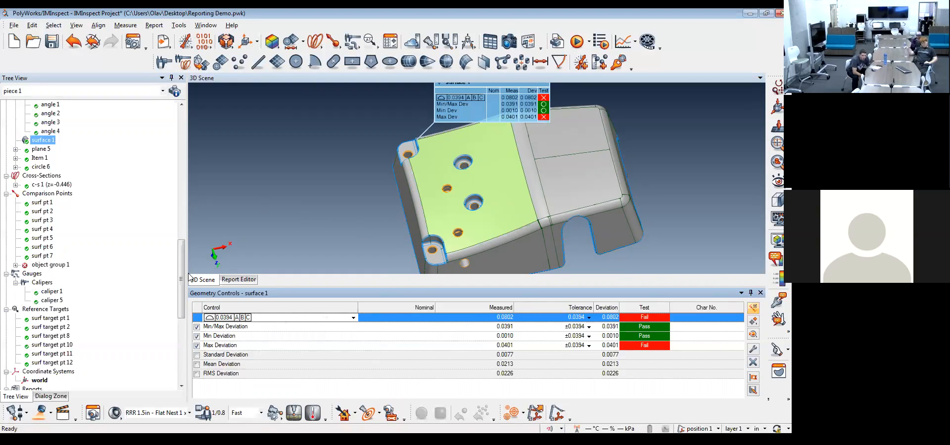
# Show the color map on surface 1, hide the features covering it, and close the geometry controls.
pyautogui.moveTo(181, 278); pyautogui.dragTo(191, 155)
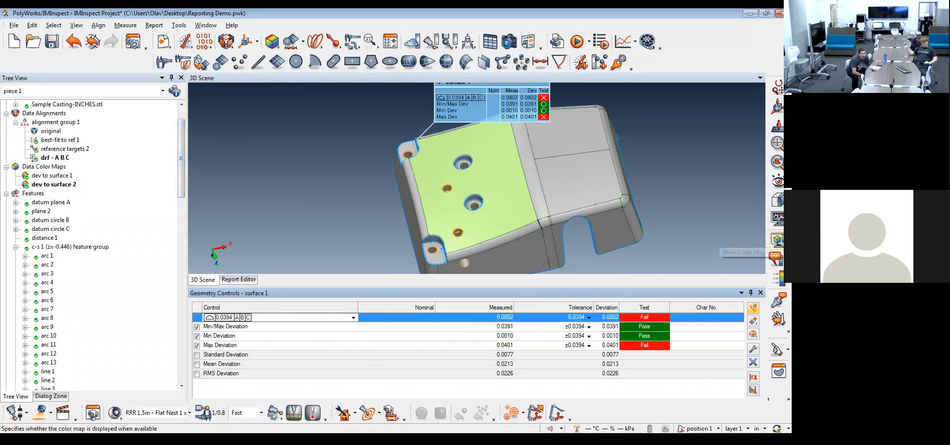
pyautogui.click(222, 235)
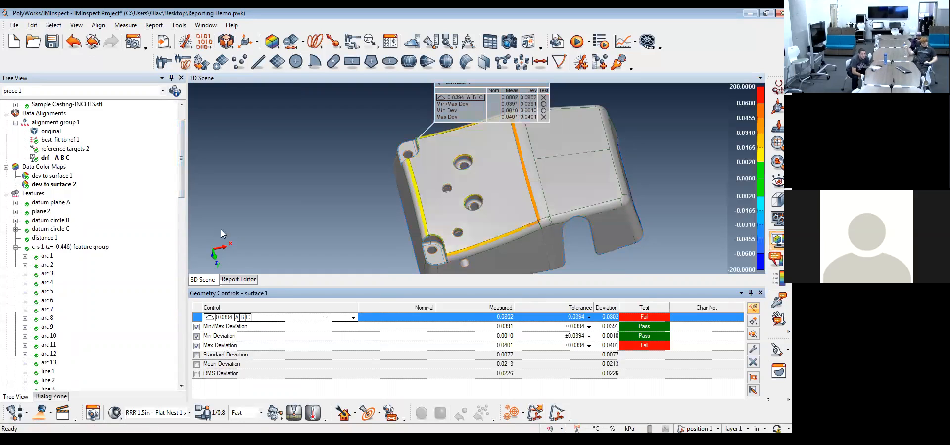
pyautogui.middleClick(29, 197)
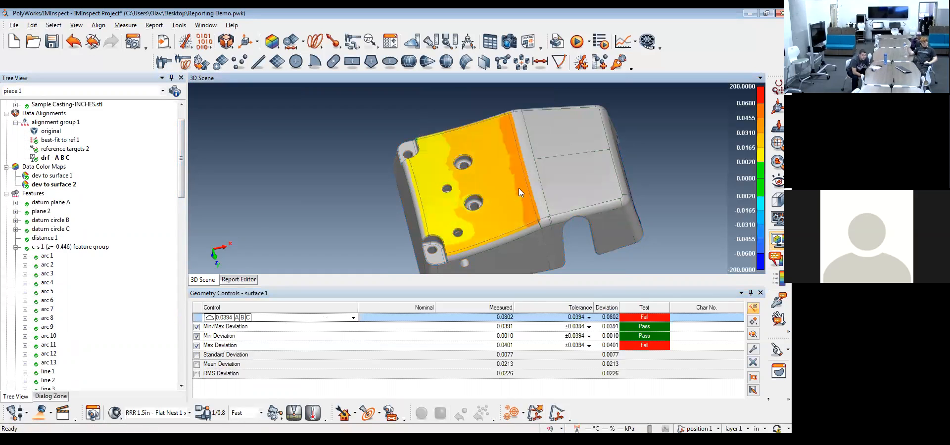
pyautogui.click(760, 293)
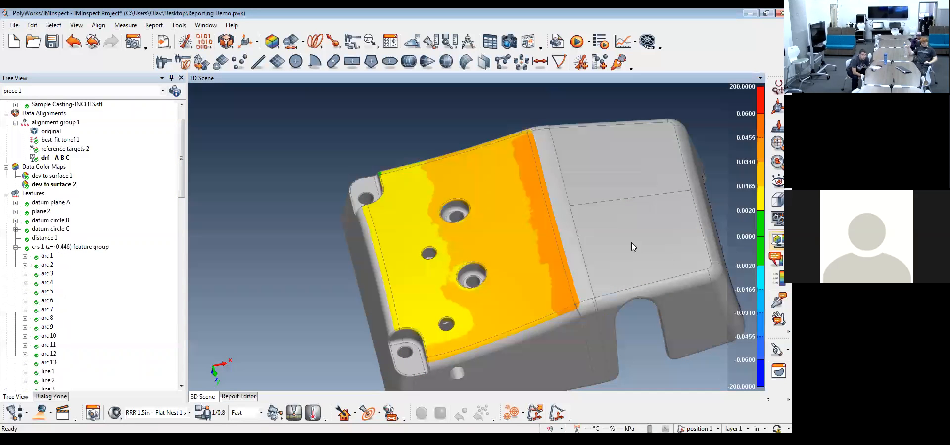
# Create color map point annotations spread across the orange and yellow zones of surface 1.
pyautogui.moveTo(508, 241); pyautogui.dragTo(529, 250)
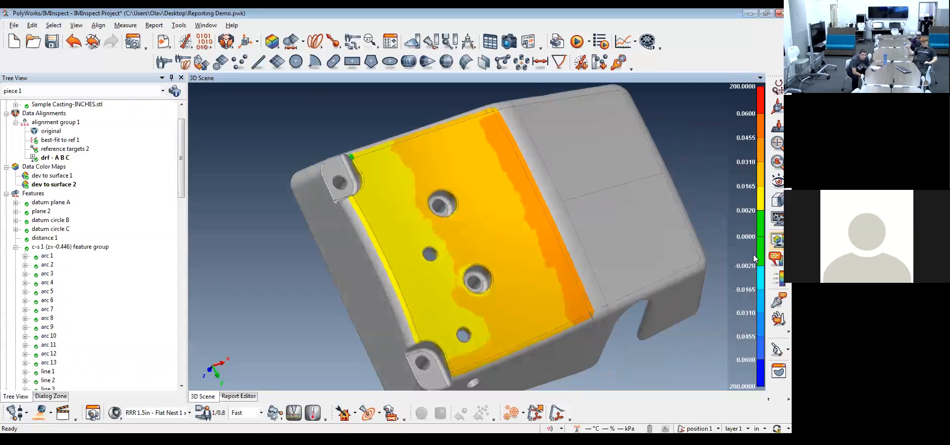
pyautogui.click(491, 122)
pyautogui.click(532, 198)
pyautogui.click(577, 302)
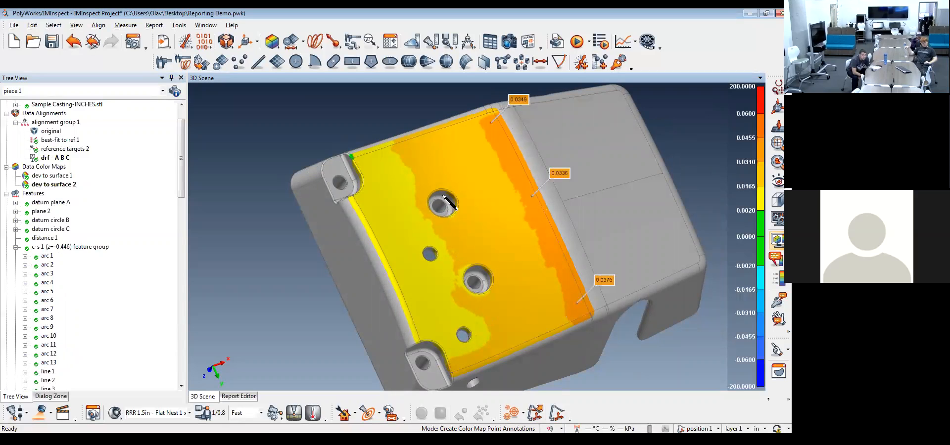
pyautogui.click(504, 312)
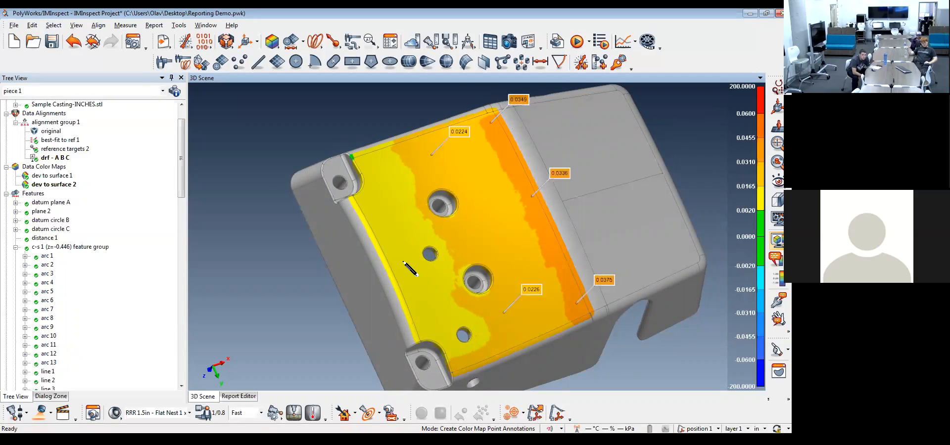
pyautogui.press('Escape')
# Turn the casting to a face-on view of the annotated surface, capture a report snapshot, and return to the report.
pyautogui.moveTo(416, 276); pyautogui.dragTo(397, 257)
pyautogui.moveTo(562, 279)
pyautogui.mouseDown()
pyautogui.moveTo(560, 325)
pyautogui.moveTo(542, 320)
pyautogui.moveTo(541, 225)
pyautogui.moveTo(555, 209)
pyautogui.moveTo(557, 231)
pyautogui.moveTo(543, 231)
pyautogui.mouseUp()
pyautogui.moveTo(543, 226); pyautogui.dragTo(492, 270, button='middle')
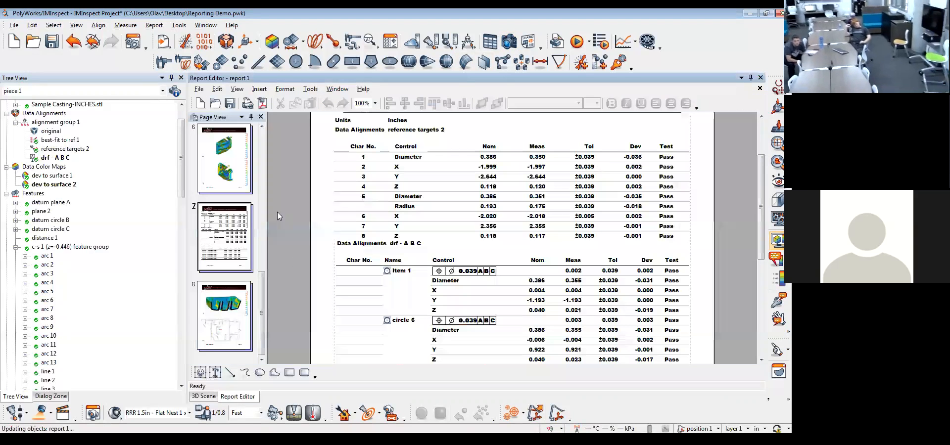
# Insert a new page at the end of the report and place Snapshot (18) on it.
pyautogui.click(233, 307)
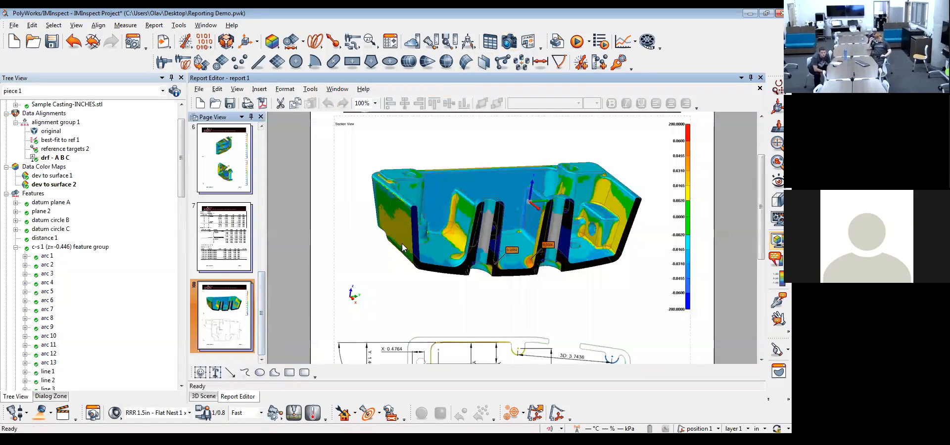
pyautogui.rightClick(232, 305)
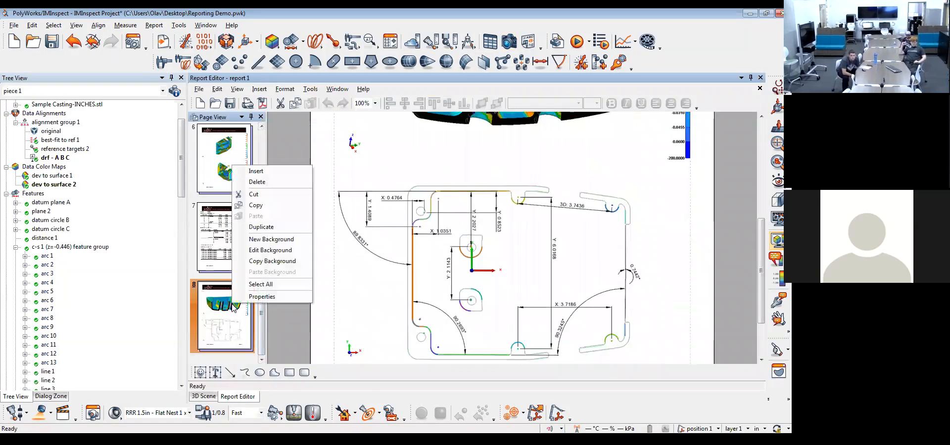
pyautogui.click(272, 172)
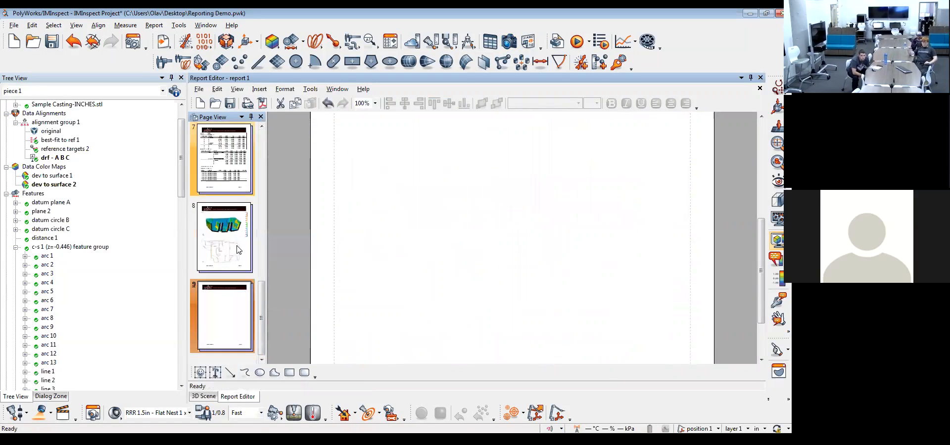
pyautogui.moveTo(181, 169); pyautogui.dragTo(170, 383)
pyautogui.click(59, 354)
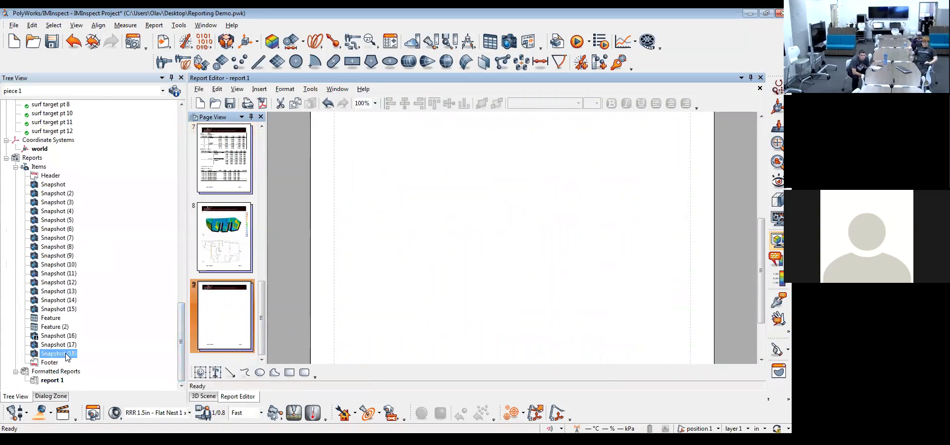
pyautogui.moveTo(67, 358); pyautogui.dragTo(512, 191)
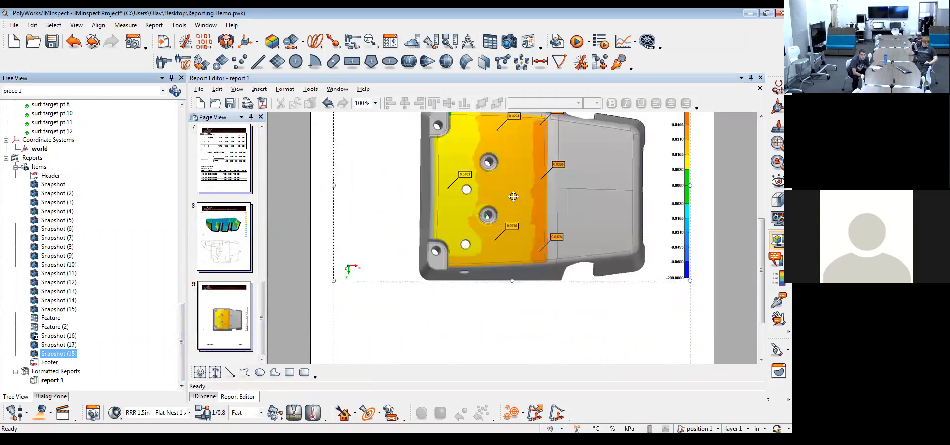
# Move the color map snapshot up toward the header on page 9.
pyautogui.moveTo(529, 273); pyautogui.dragTo(528, 160)
pyautogui.click(545, 334)
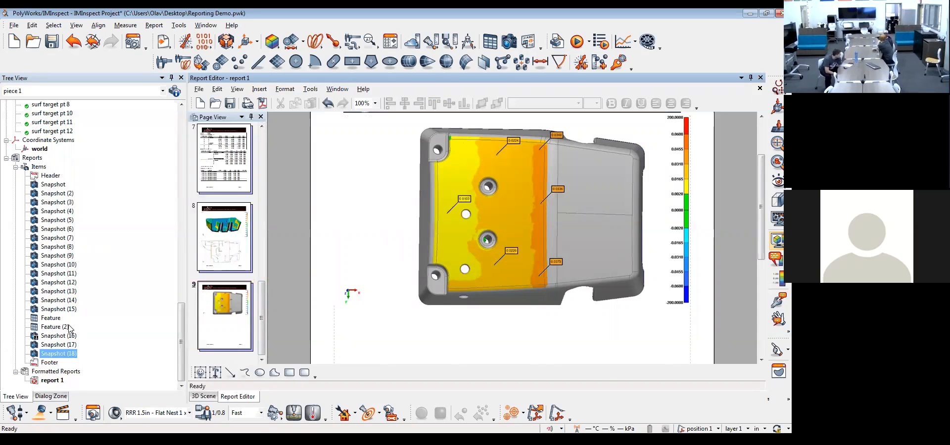
# Create report tables for the best-fit to ref 1, reference targets 2 and drf - A B C alignments.
pyautogui.scroll(10, 69, 329)
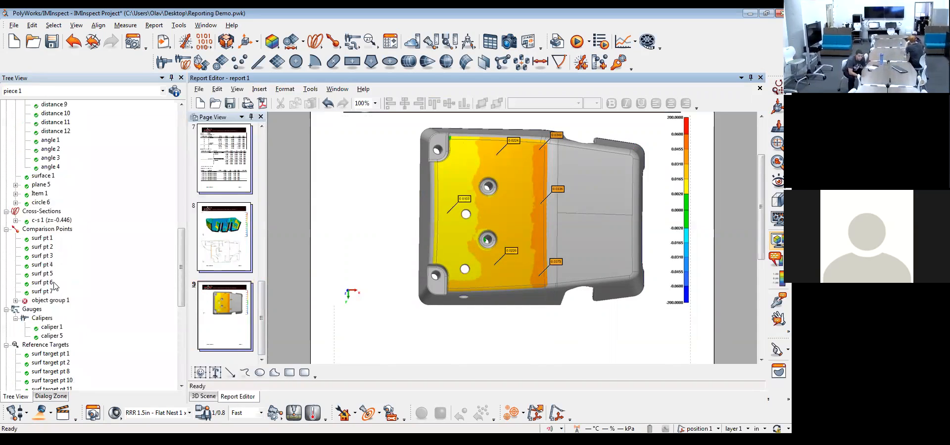
pyautogui.scroll(6, 59, 248)
pyautogui.scroll(10, 60, 245)
pyautogui.click(58, 194)
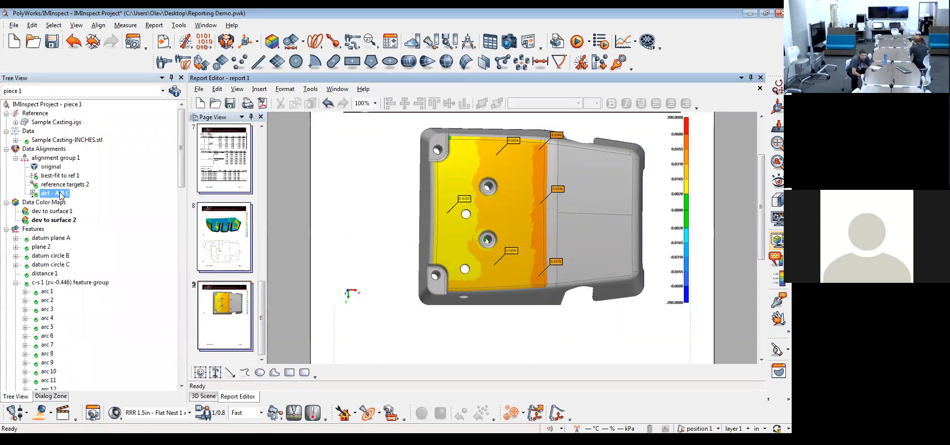
pyautogui.keyDown('shift'); pyautogui.click(59, 176); pyautogui.keyUp('shift')
pyautogui.rightClick(59, 177)
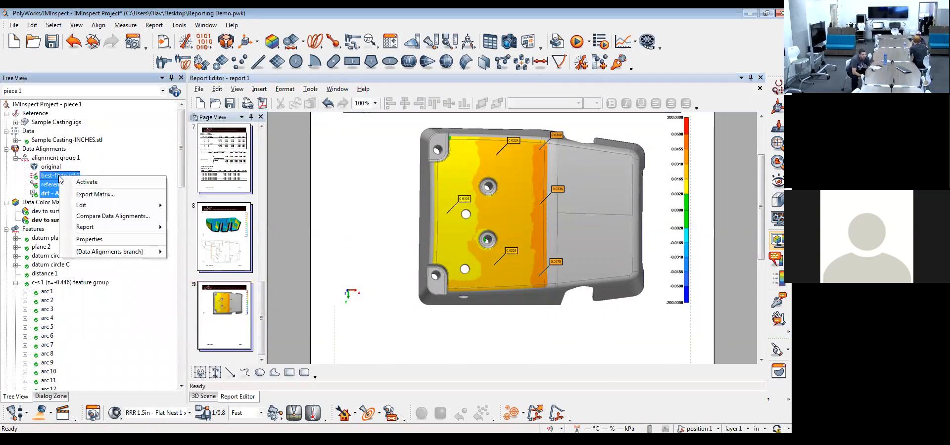
pyautogui.moveTo(106, 230)
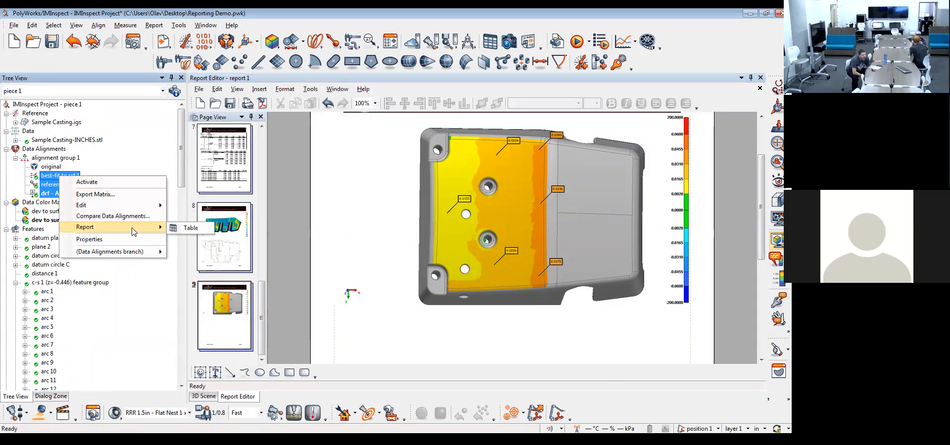
pyautogui.click(177, 228)
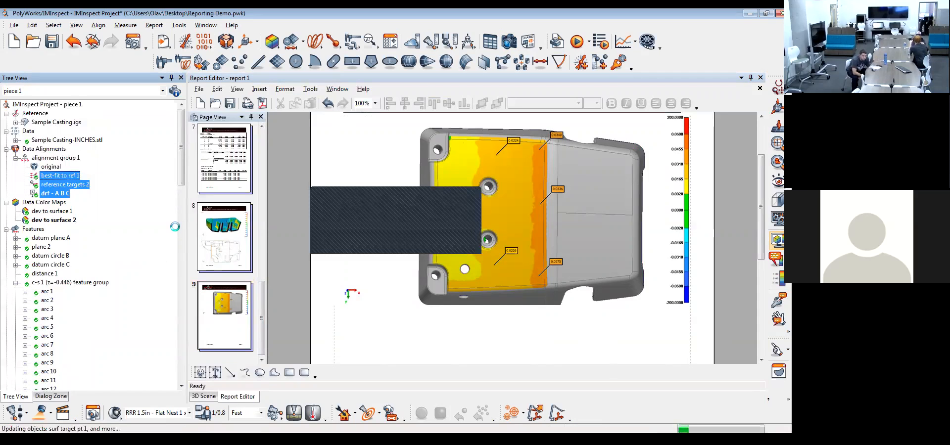
# Place the Data Alignment - best-fit to ref 1 table on page 9 and position it below the snapshot.
pyautogui.moveTo(182, 175); pyautogui.dragTo(181, 372)
pyautogui.click(202, 339)
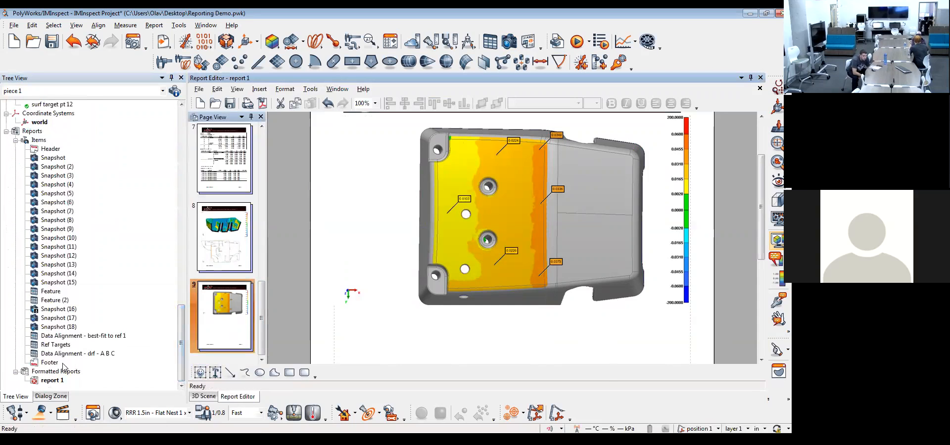
pyautogui.click(59, 338)
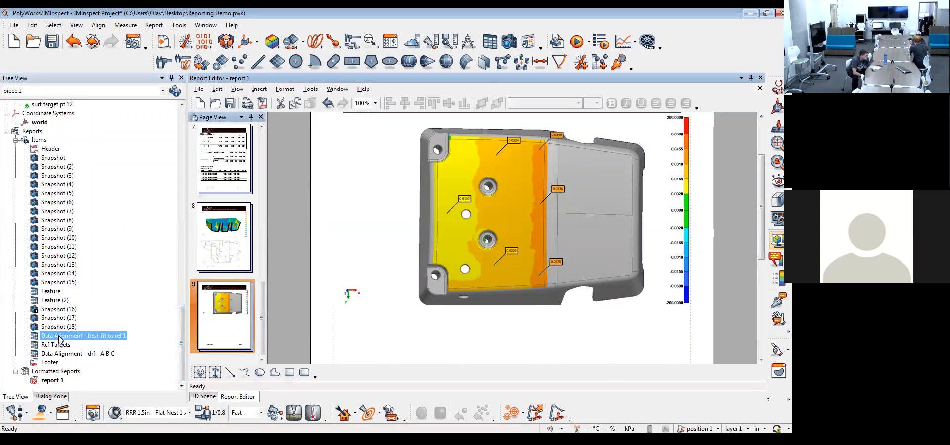
pyautogui.moveTo(59, 338); pyautogui.dragTo(490, 222)
pyautogui.scroll(-3, 513, 296)
pyautogui.scroll(3, 514, 296)
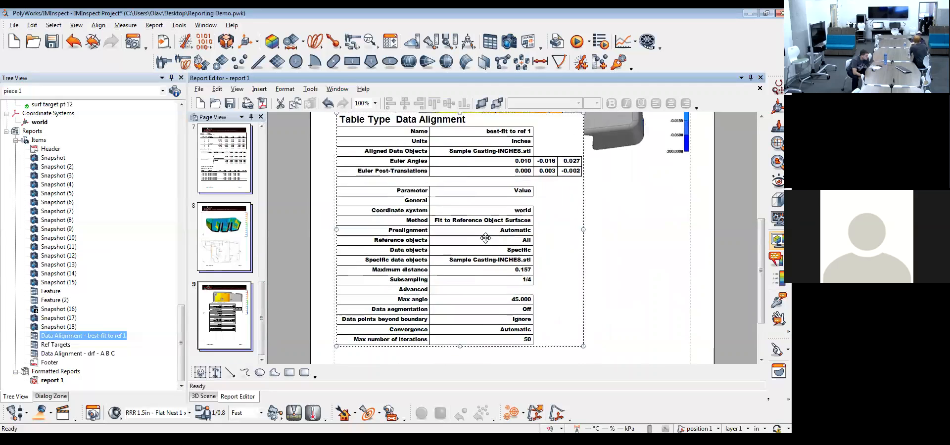
pyautogui.moveTo(513, 295); pyautogui.dragTo(534, 288)
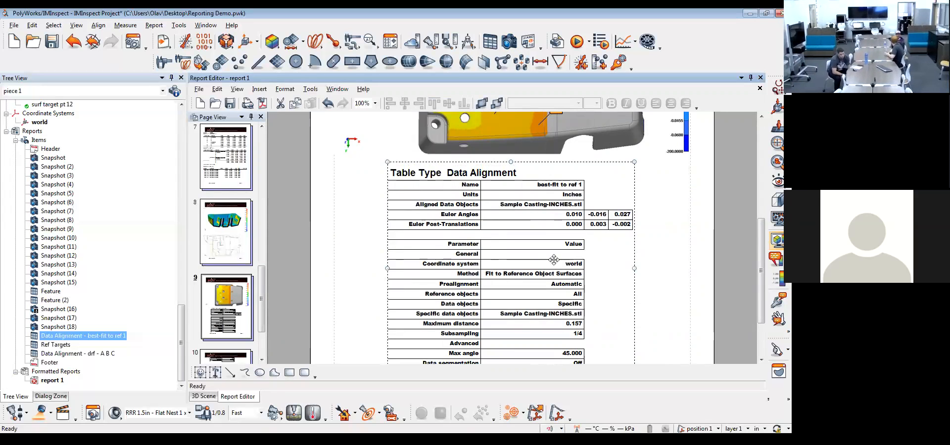
pyautogui.scroll(-3, 600, 276)
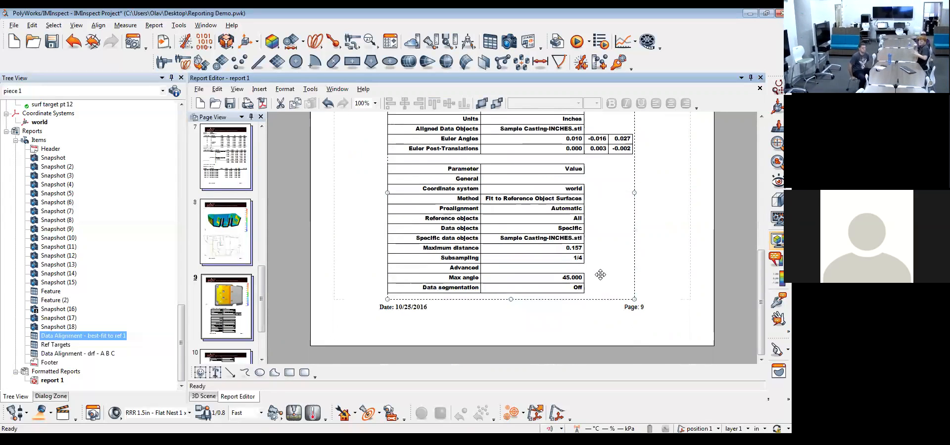
# Move the best-fit alignment table onto page 10, directly beneath the header banner.
pyautogui.click(226, 356)
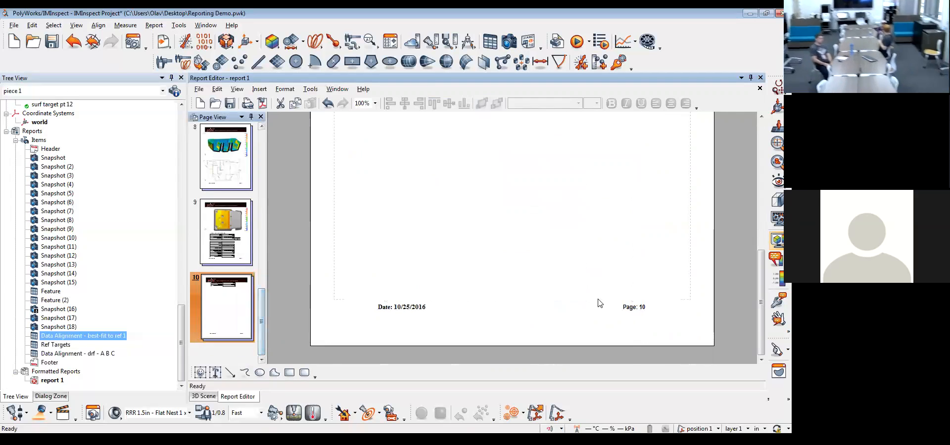
pyautogui.moveTo(522, 215); pyautogui.dragTo(528, 335)
pyautogui.moveTo(509, 248); pyautogui.dragTo(500, 323)
pyautogui.moveTo(502, 268)
pyautogui.mouseDown()
pyautogui.moveTo(497, 361)
pyautogui.moveTo(494, 258)
pyautogui.mouseUp()
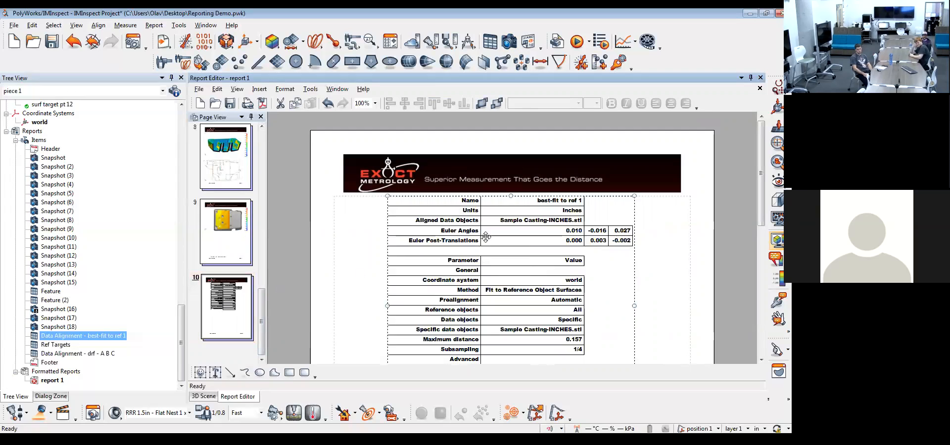
# Place the Ref Targets table and the Data Alignment - drf - A B C table below the best-fit table on page 10.
pyautogui.scroll(-5, 354, 236)
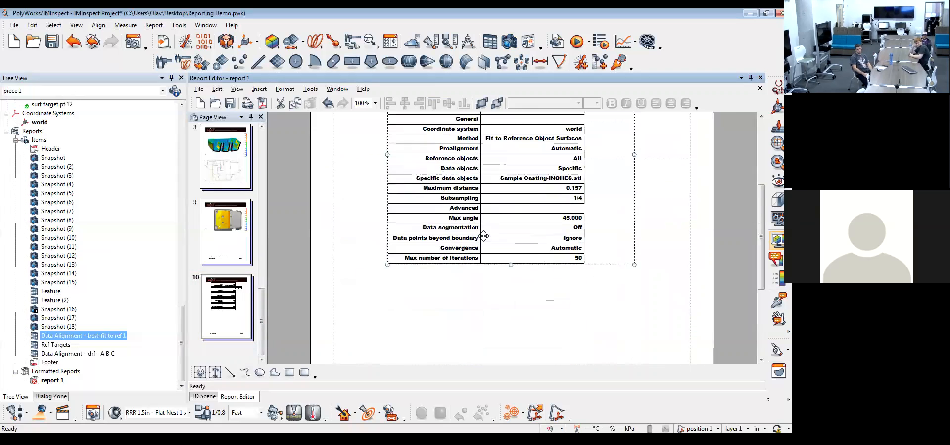
pyautogui.click(55, 346)
pyautogui.moveTo(56, 346); pyautogui.dragTo(530, 236)
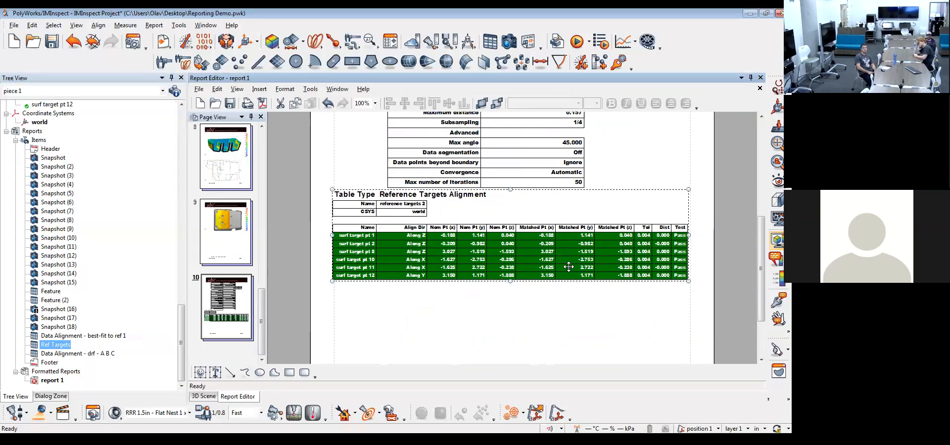
pyautogui.click(73, 354)
pyautogui.moveTo(73, 354); pyautogui.dragTo(508, 348)
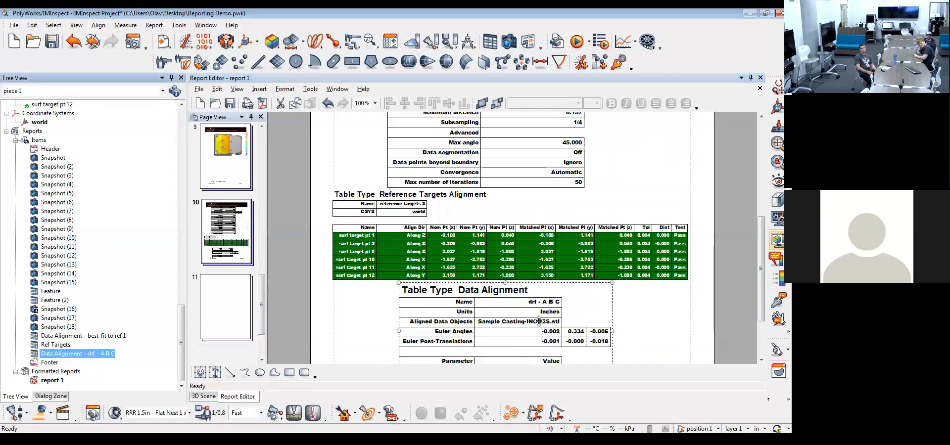
pyautogui.scroll(-2, 662, 308)
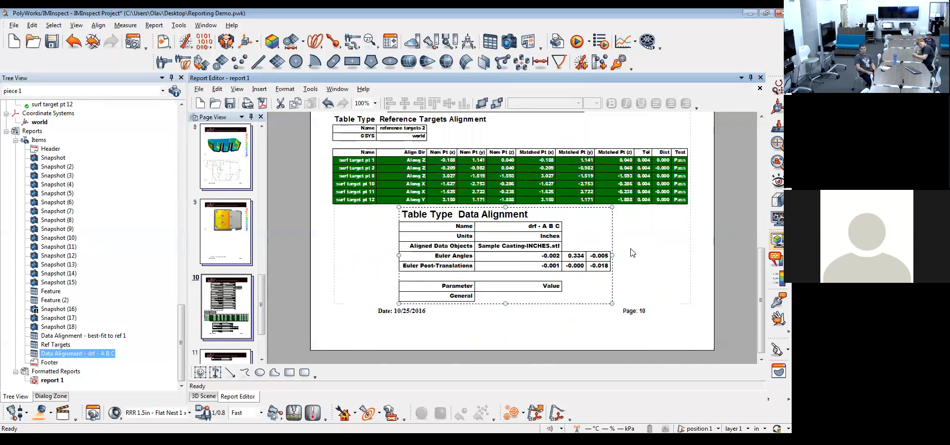
pyautogui.scroll(-1, 633, 254)
pyautogui.scroll(-1, 265, 321)
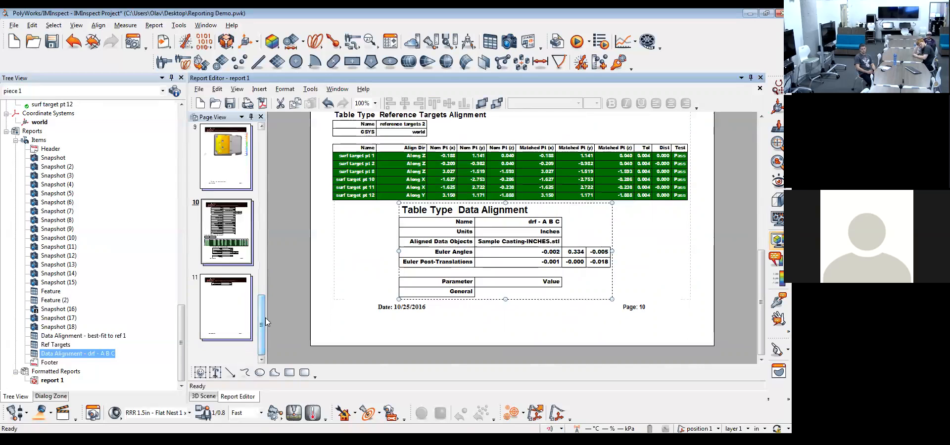
# Examine the report's cover page, from the snapshot placeholder down to the preparer, part, device and units fields.
pyautogui.scroll(2, 399, 272)
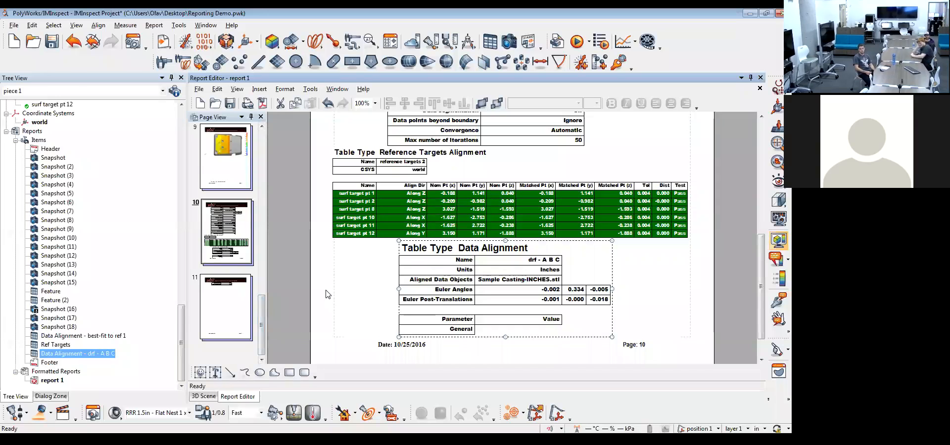
pyautogui.scroll(5, 329, 232)
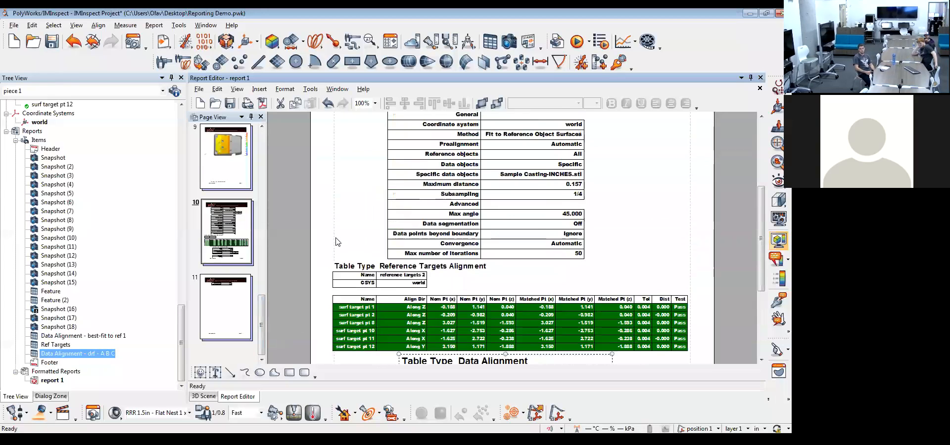
pyautogui.moveTo(262, 318); pyautogui.dragTo(269, 146)
pyautogui.click(241, 172)
pyautogui.scroll(3, 475, 257)
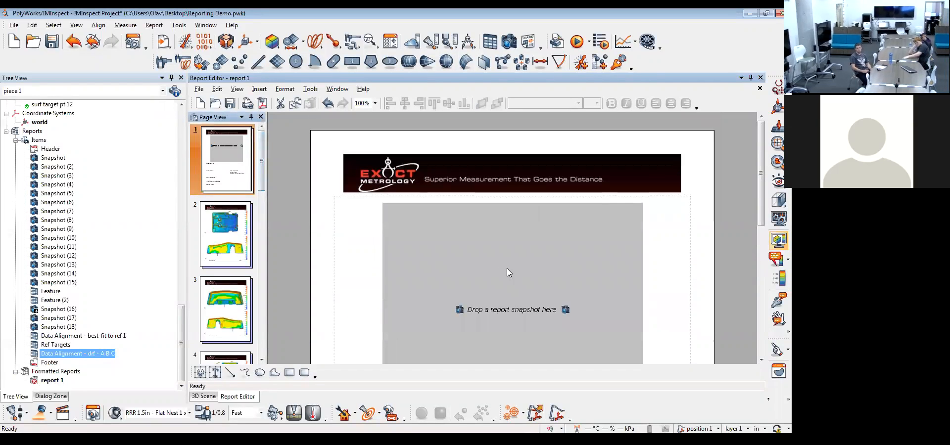
pyautogui.moveTo(762, 145); pyautogui.dragTo(775, 265)
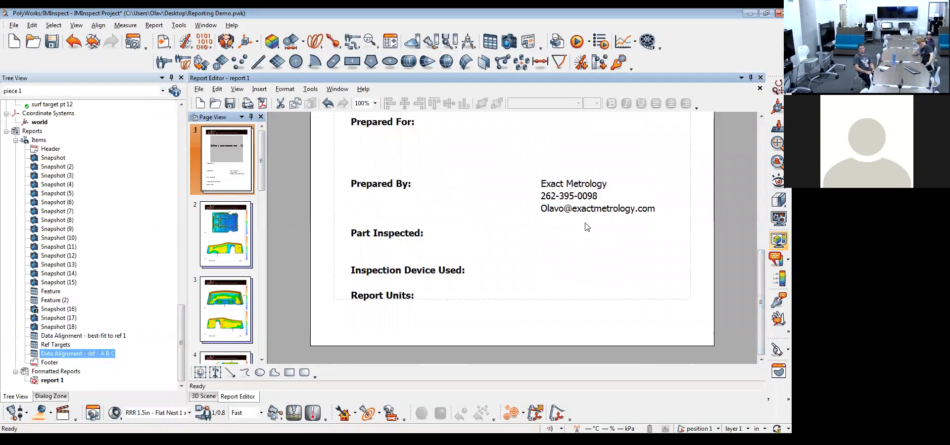
pyautogui.moveTo(765, 299); pyautogui.dragTo(764, 168)
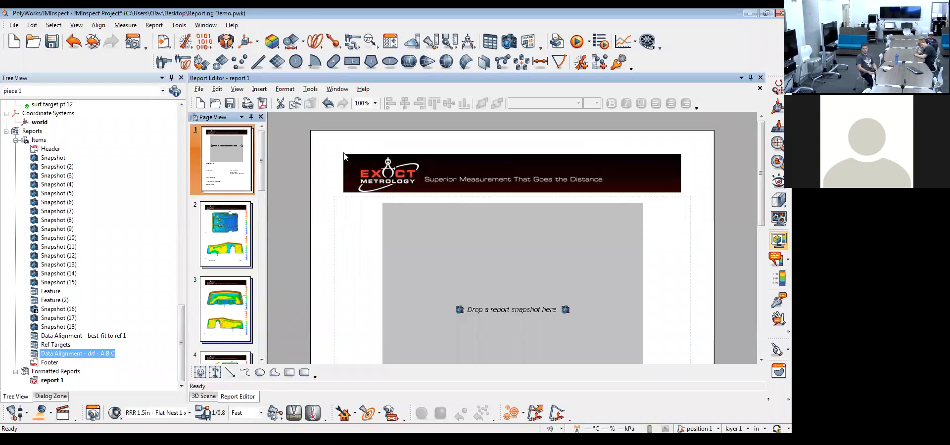
# Open the cover page's background for editing and delete the Exact Metrology banner image.
pyautogui.rightClick(513, 143)
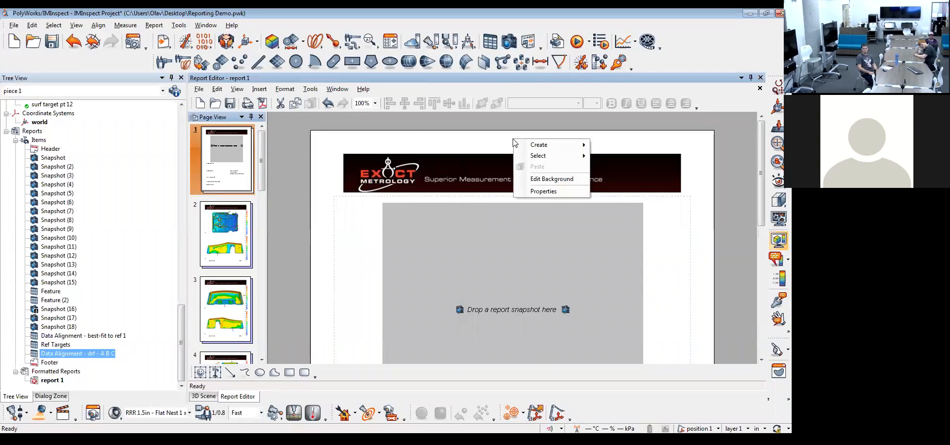
pyautogui.click(563, 179)
pyautogui.click(410, 182)
pyautogui.moveTo(410, 183); pyautogui.dragTo(405, 242)
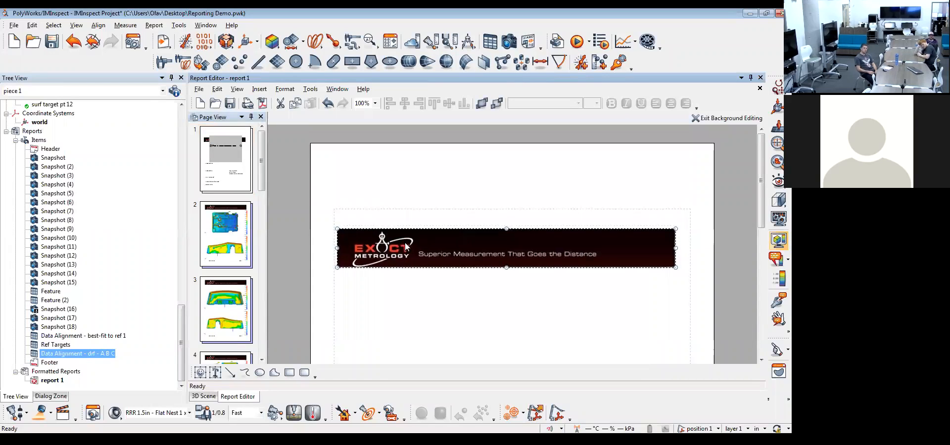
pyautogui.press('Delete')
# Insert the Exact Metrology business card image from the Pictures library into the page background.
pyautogui.click(259, 89)
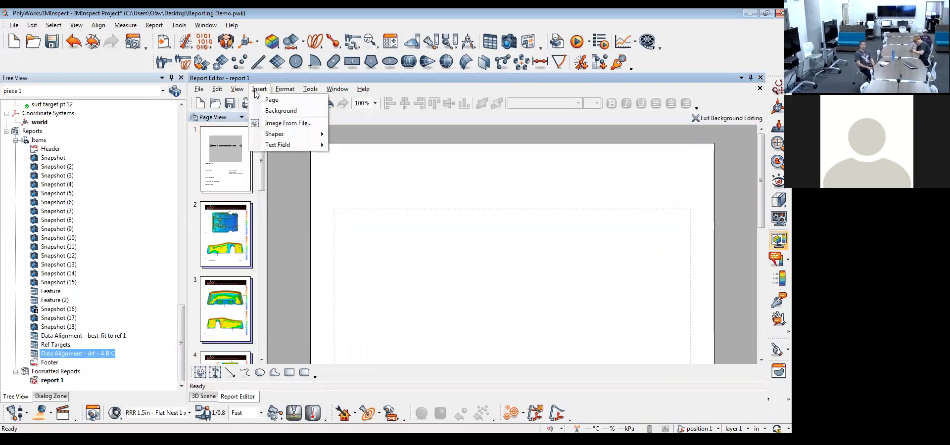
pyautogui.click(276, 124)
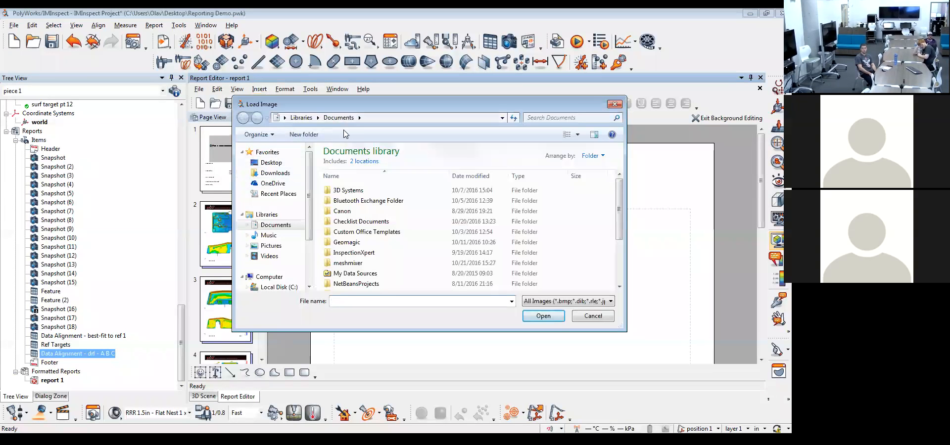
pyautogui.click(278, 249)
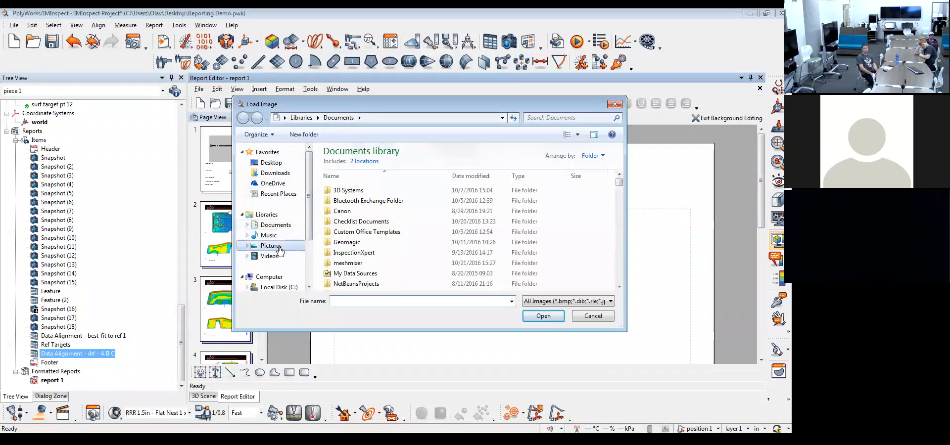
pyautogui.doubleClick(333, 216)
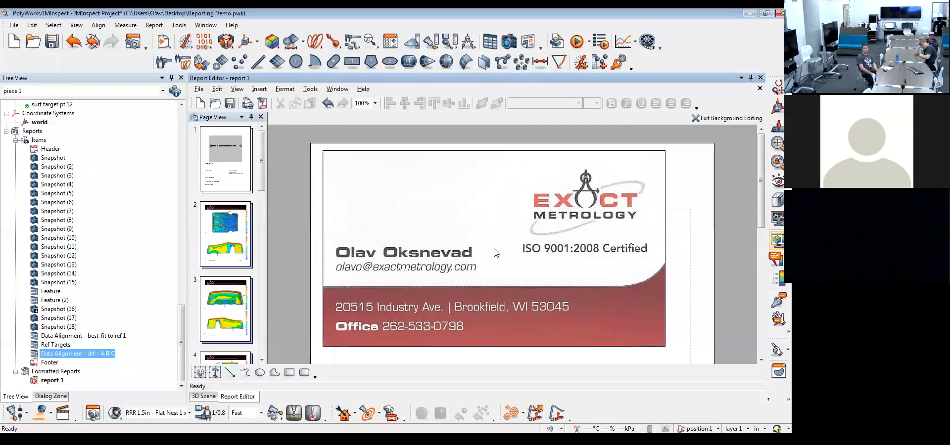
# Shrink the business card image to fit the header area and position it in the page's upper-left corner.
pyautogui.moveTo(496, 253); pyautogui.dragTo(512, 250)
pyautogui.click(517, 248)
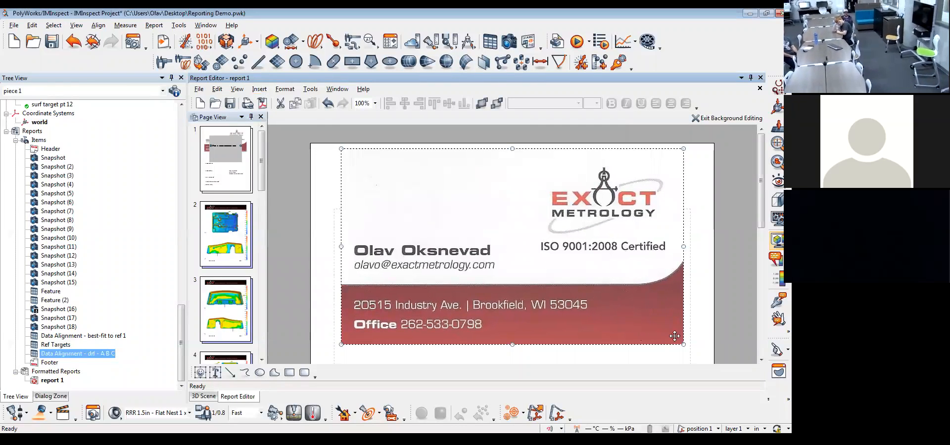
pyautogui.moveTo(686, 347); pyautogui.dragTo(529, 208)
pyautogui.moveTo(415, 172); pyautogui.dragTo(375, 170)
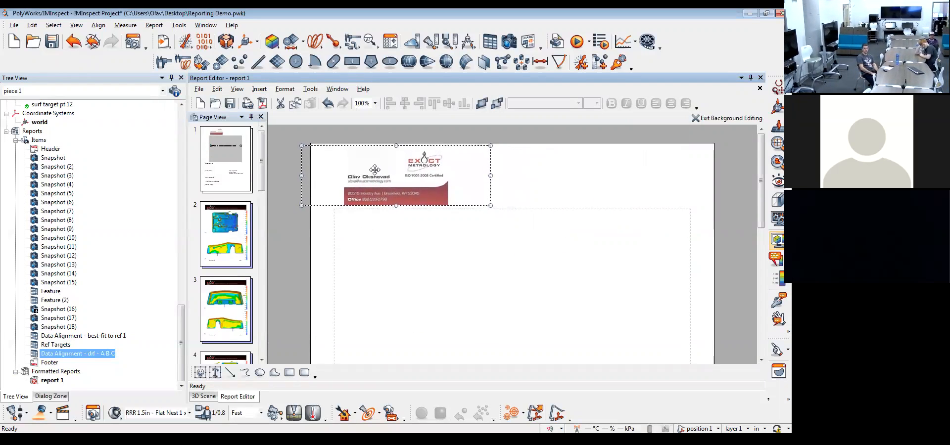
pyautogui.click(572, 200)
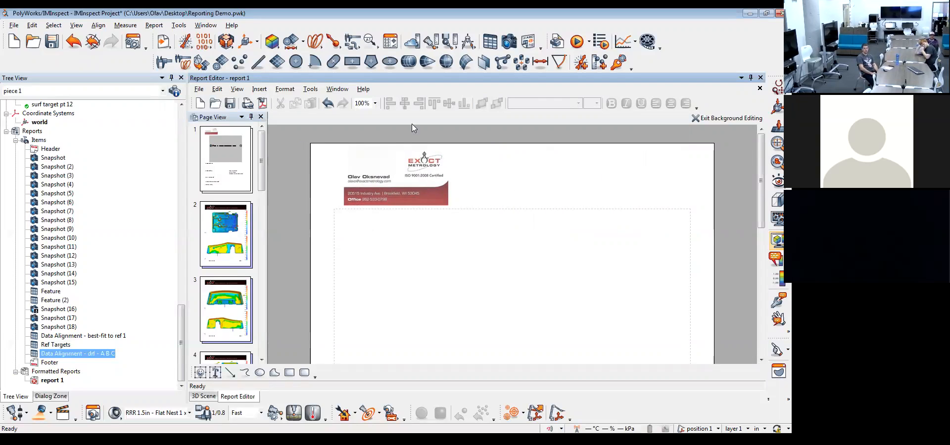
# Add a fixed text field reading "This is a cool field" beside the business card image in the page background.
pyautogui.rightClick(536, 168)
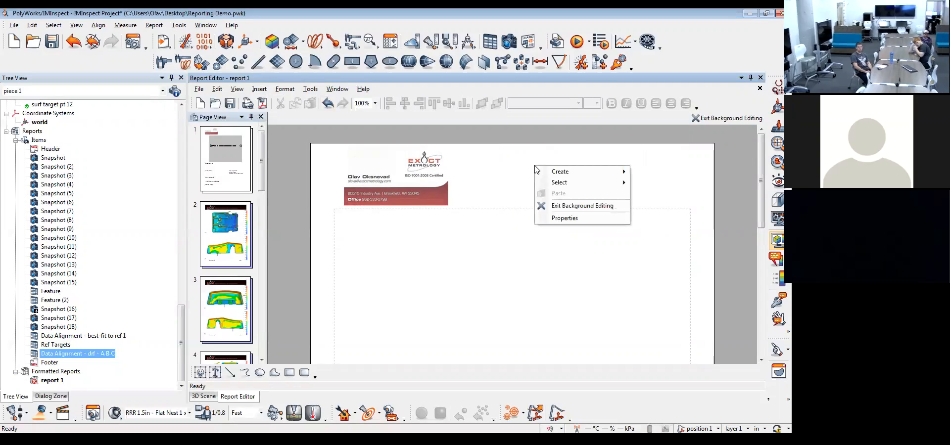
pyautogui.moveTo(578, 173)
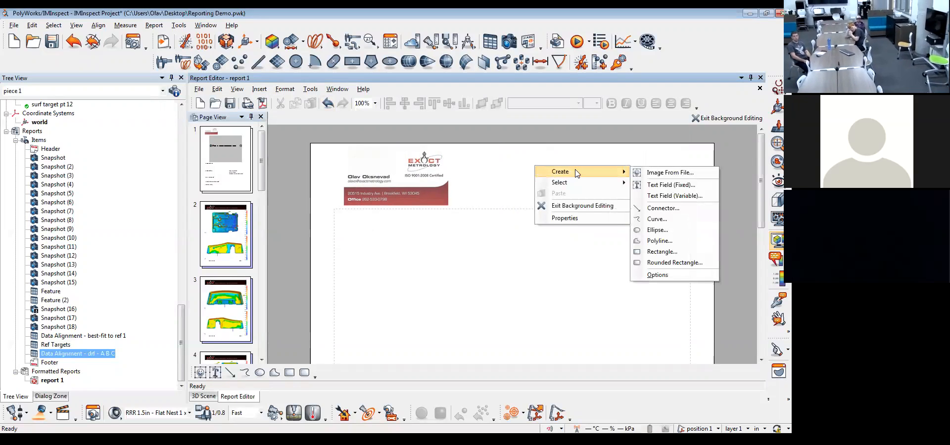
pyautogui.click(691, 187)
pyautogui.click(584, 192)
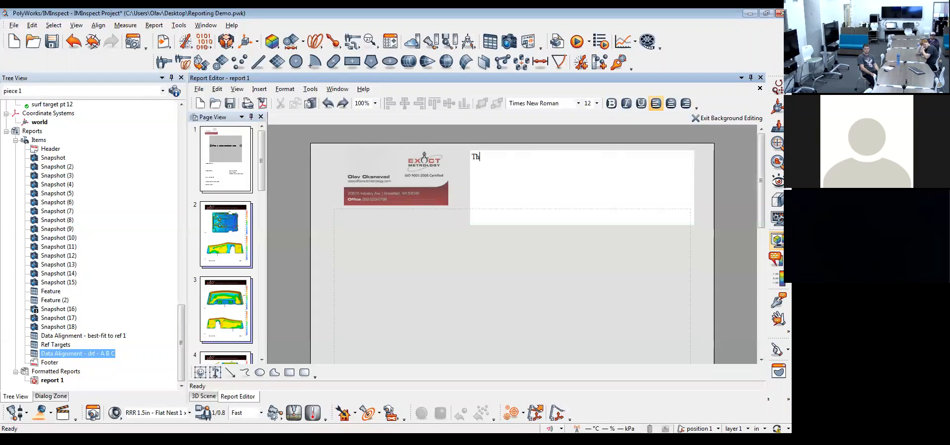
pyautogui.write('This is a cool F')
pyautogui.press('BackSpace')
pyautogui.write('field')
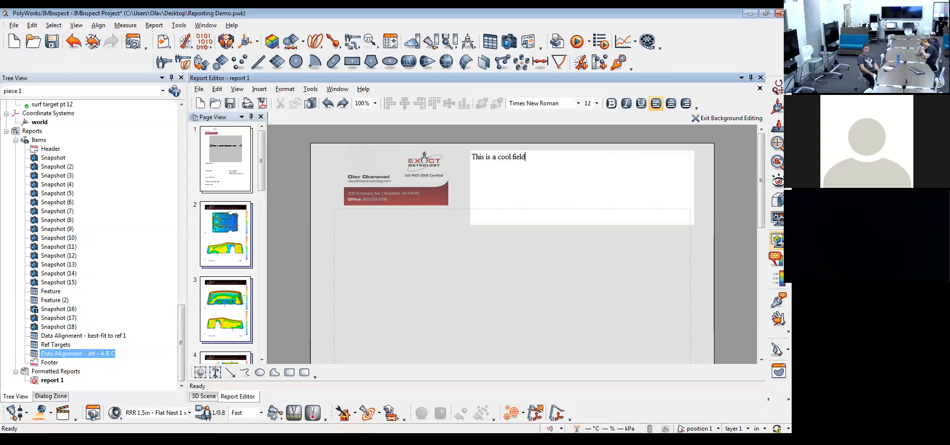
pyautogui.click(554, 255)
# Add a variable text field reading "Note" below the fixed text field in the background, and delete it again.
pyautogui.rightClick(494, 193)
pyautogui.moveTo(569, 197)
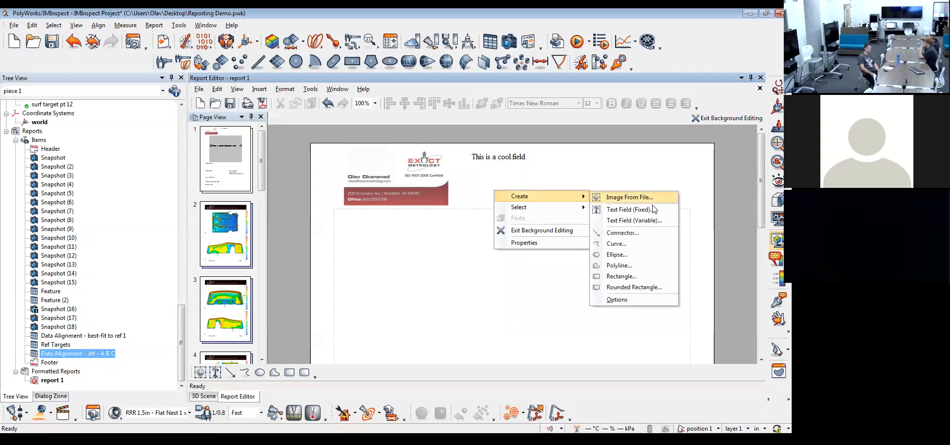
pyautogui.click(657, 221)
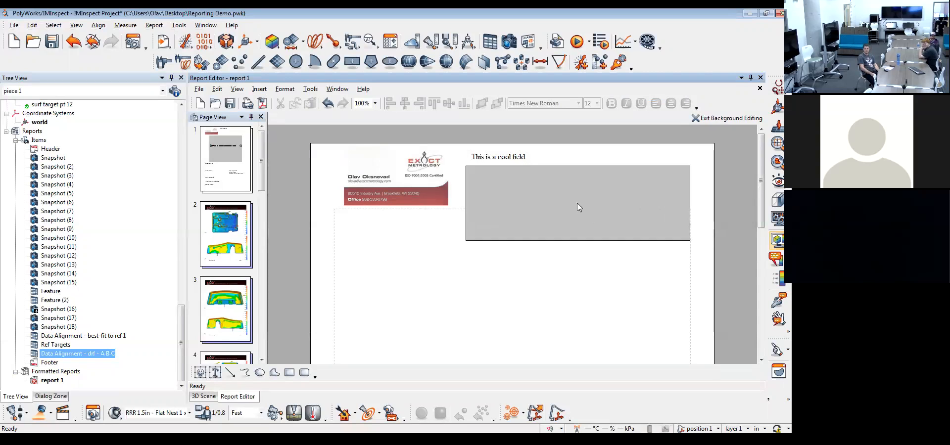
pyautogui.click(577, 203)
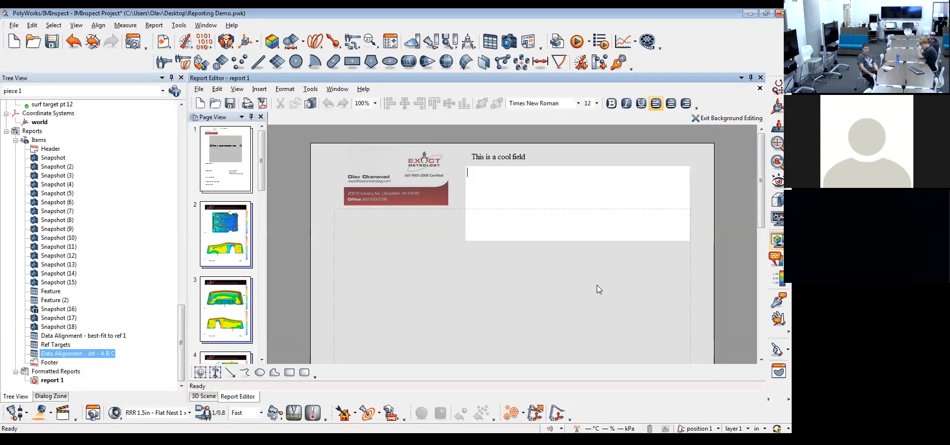
pyautogui.write('Note')
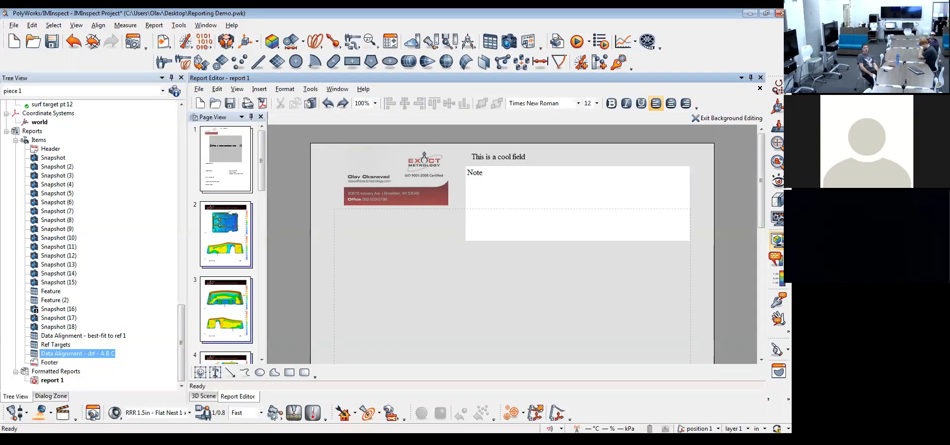
pyautogui.click(597, 303)
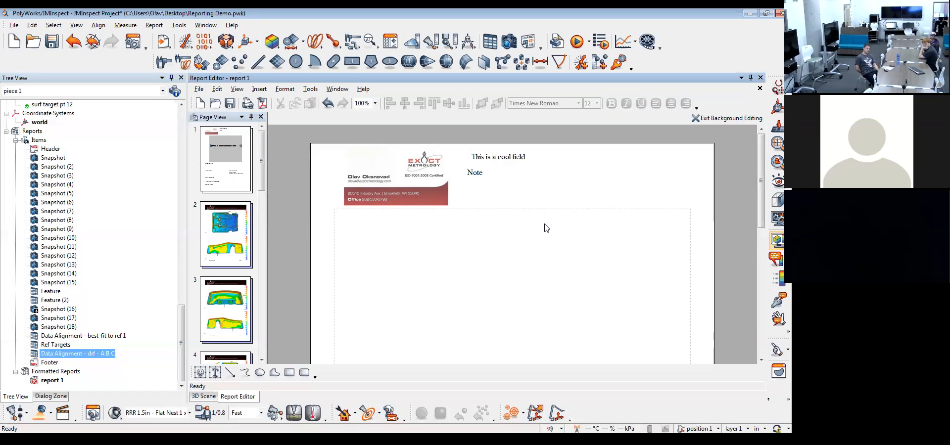
pyautogui.click(547, 186)
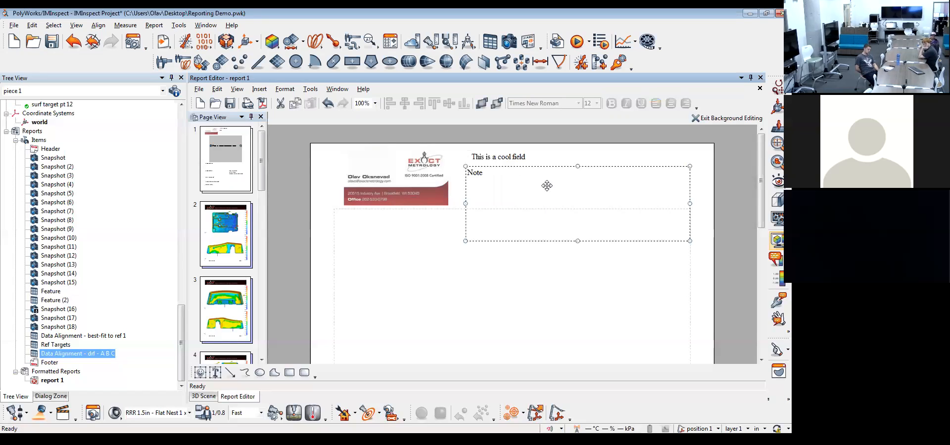
pyautogui.press('Delete')
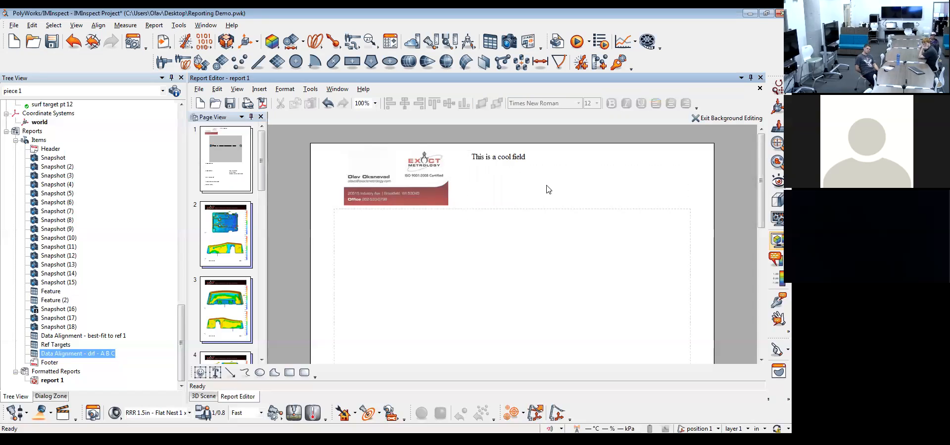
# Draw a diagonal connector arrow in the cover page's background, starting just below the business card image and pointing down to the right.
pyautogui.rightClick(518, 190)
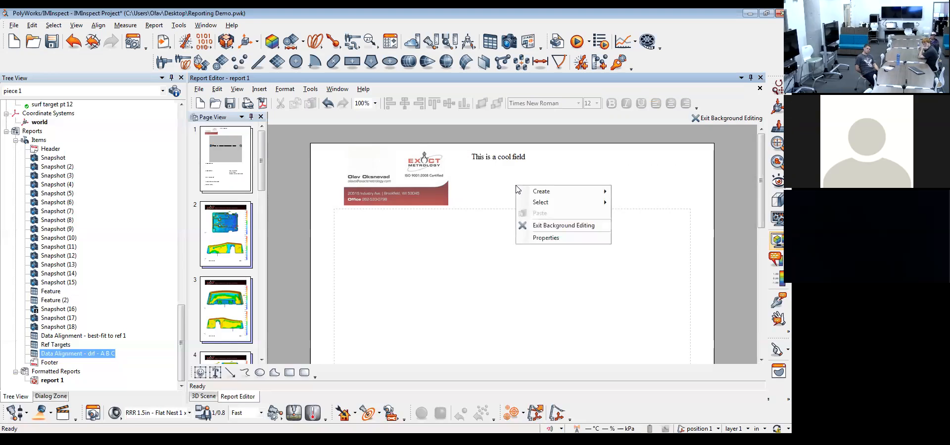
pyautogui.moveTo(540, 191)
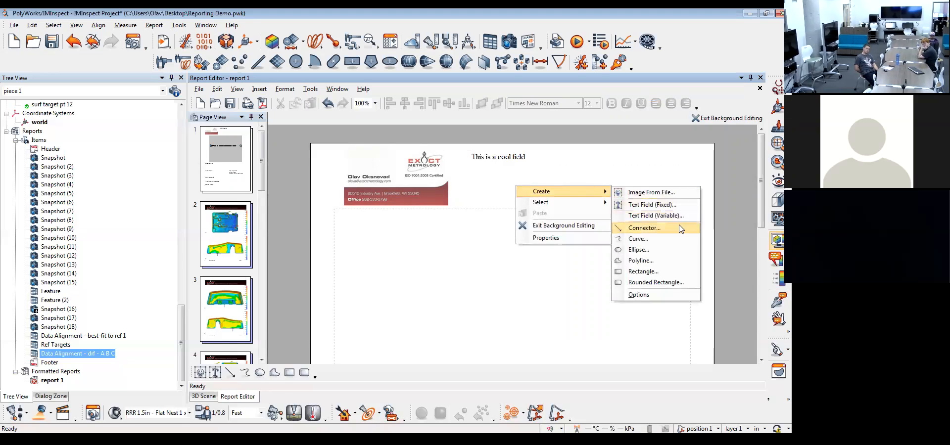
pyautogui.click(641, 227)
pyautogui.moveTo(446, 226); pyautogui.dragTo(534, 298)
pyautogui.click(594, 235)
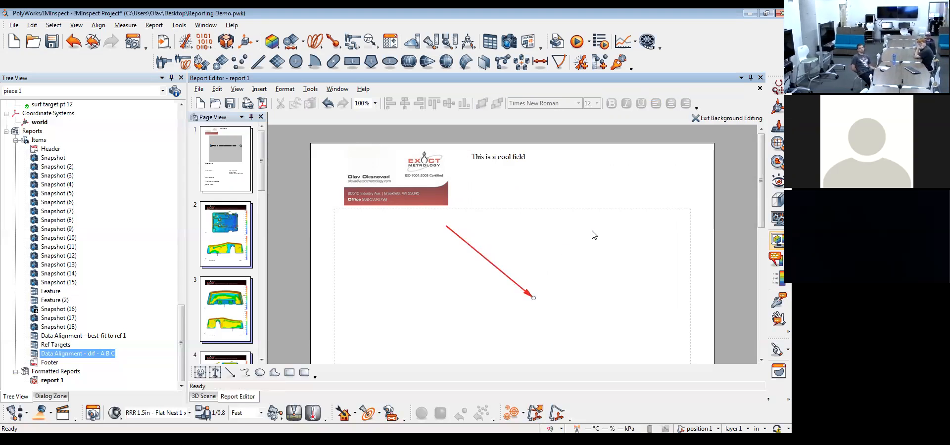
# Draw a connector arrow on page 2 from the blank area above and left of the part to the yellow callout near its upper-left hole.
pyautogui.click(225, 233)
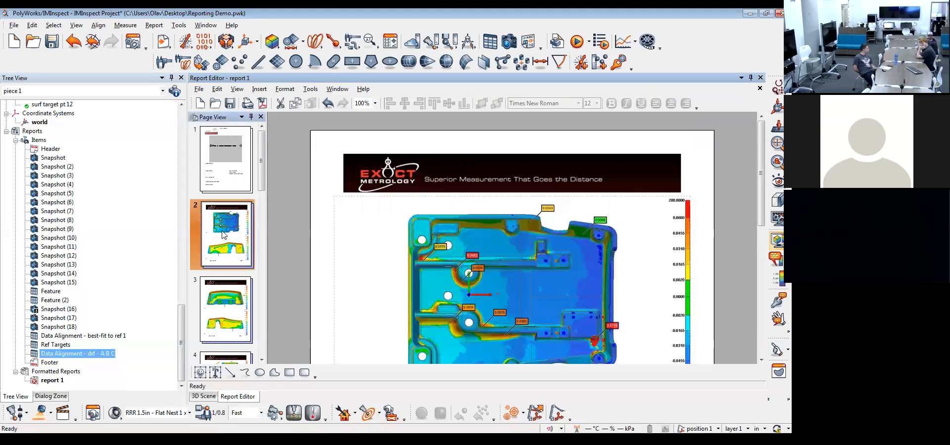
pyautogui.scroll(-2, 700, 185)
pyautogui.rightClick(706, 157)
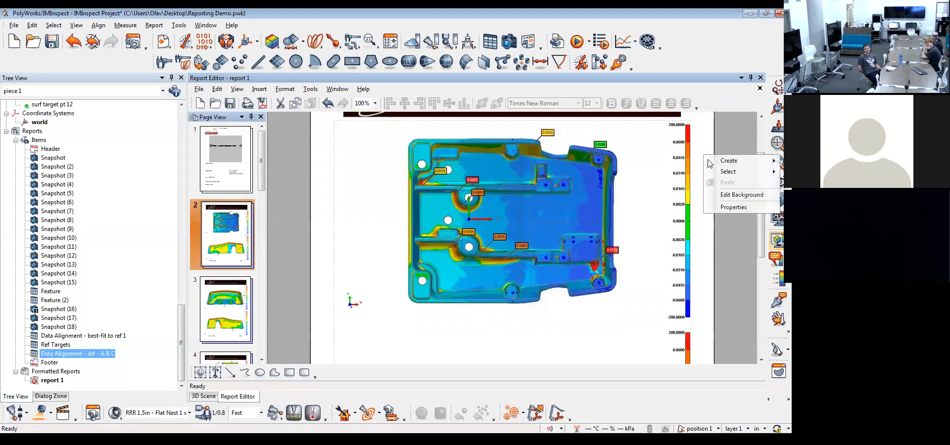
pyautogui.moveTo(729, 160)
pyautogui.click(657, 208)
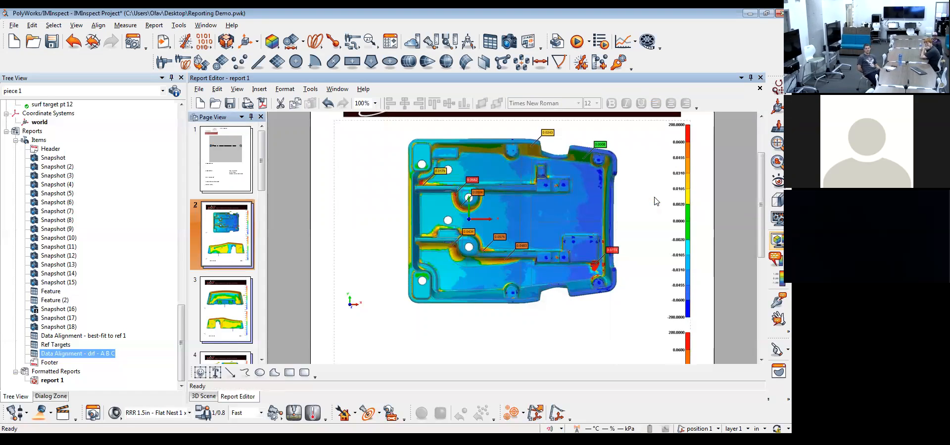
pyautogui.click(422, 183)
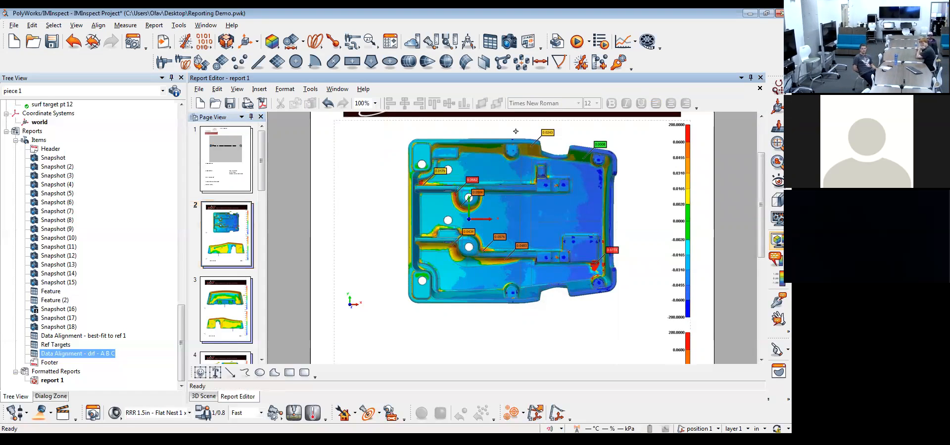
pyautogui.click(523, 127)
pyautogui.moveTo(422, 184); pyautogui.dragTo(351, 135)
pyautogui.moveTo(523, 126); pyautogui.dragTo(422, 182)
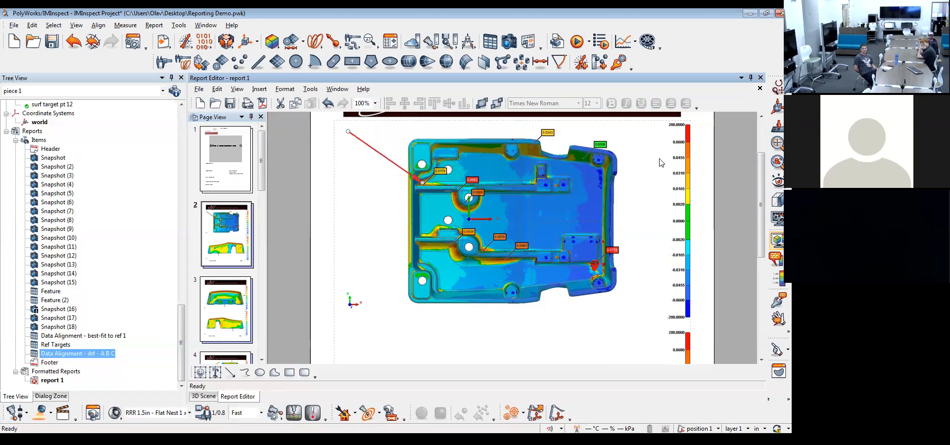
pyautogui.click(703, 155)
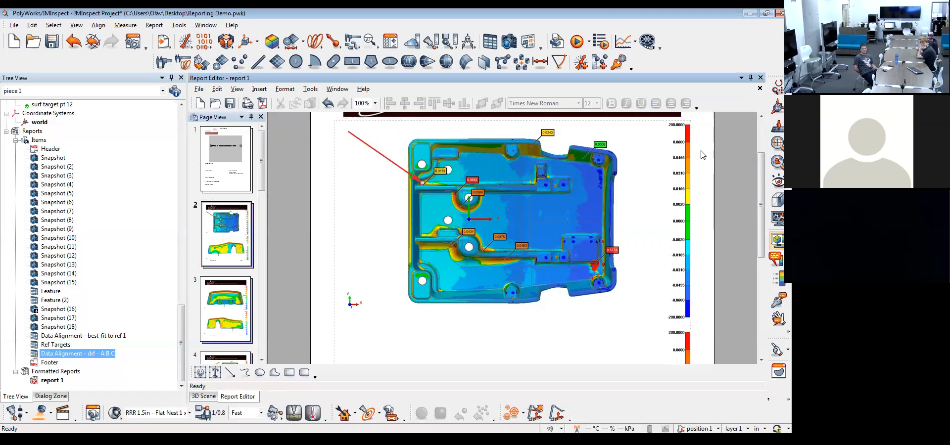
# Examine the item creation options for text field alignment and font properties, and close them without applying changes.
pyautogui.rightClick(515, 170)
pyautogui.moveTo(569, 180)
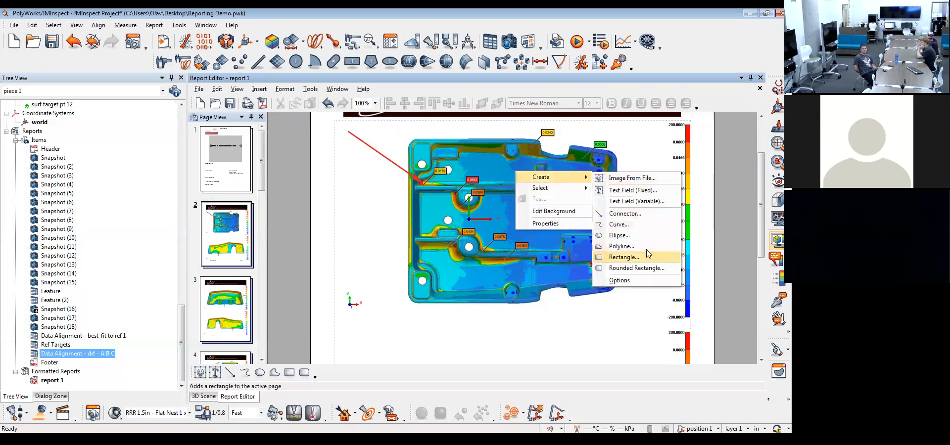
pyautogui.click(648, 281)
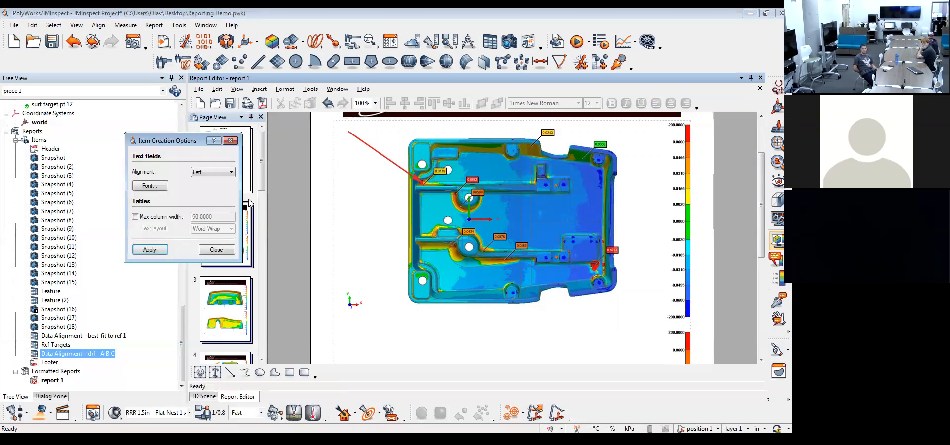
pyautogui.click(206, 176)
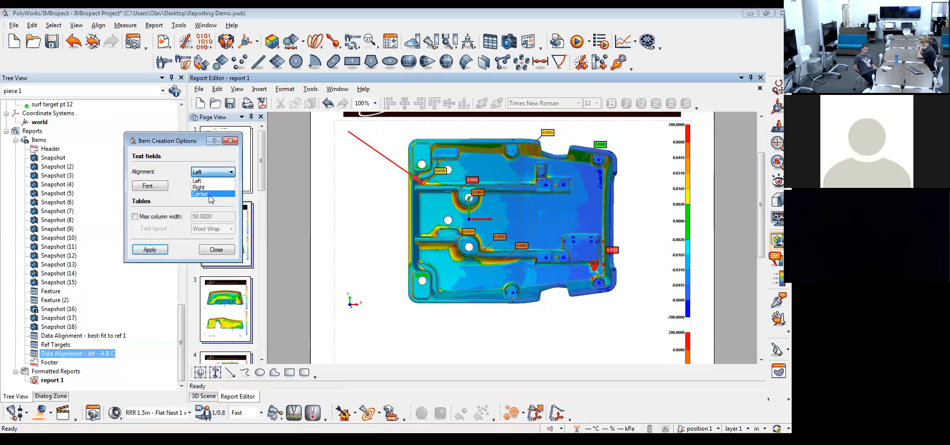
pyautogui.click(210, 194)
pyautogui.click(163, 186)
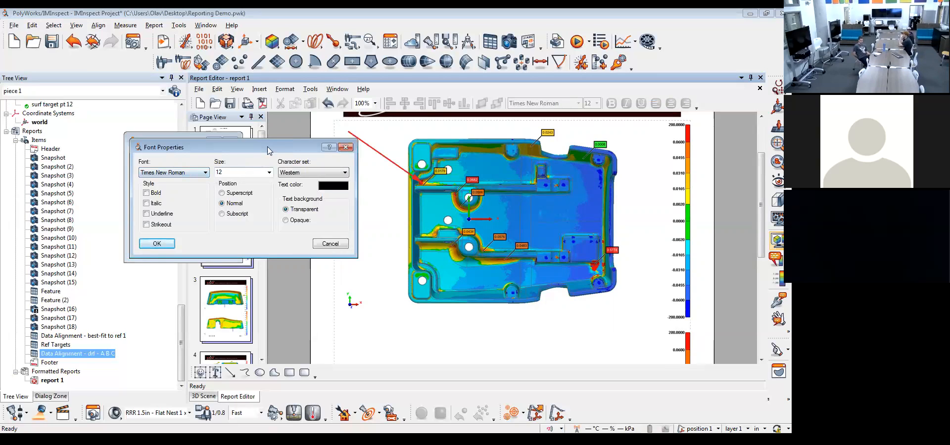
pyautogui.click(328, 244)
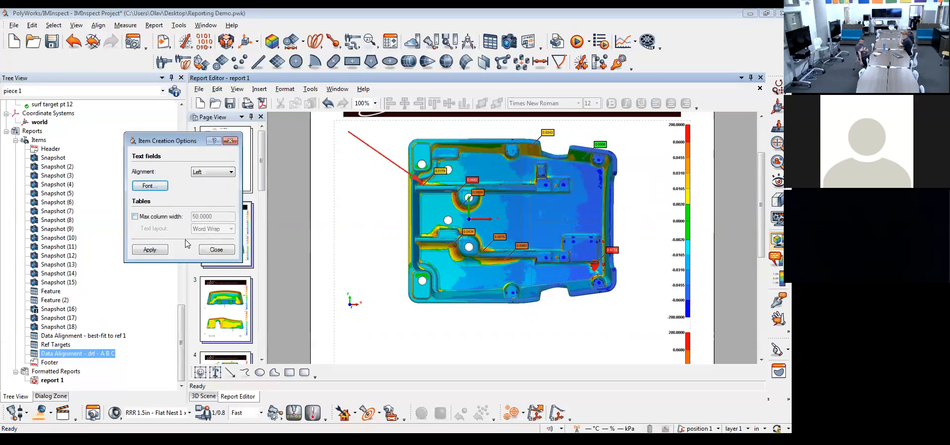
pyautogui.click(213, 251)
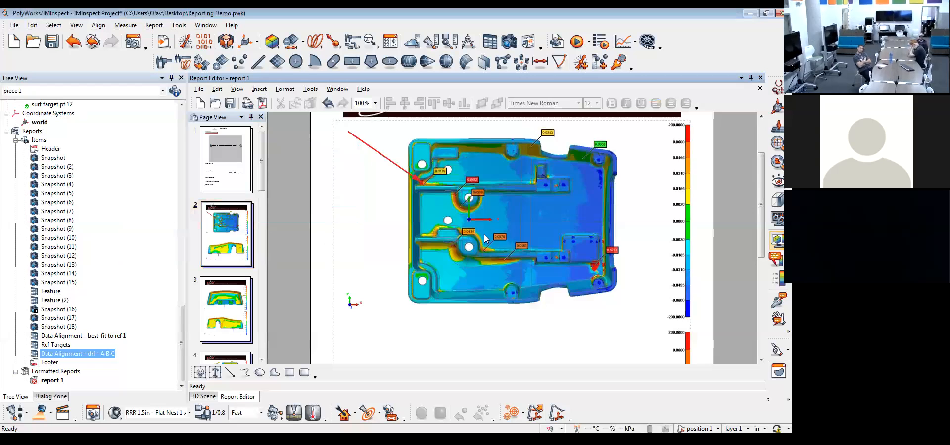
# Set the report's Title property to "ISO doc 1" and enter the author's name in its Author property.
pyautogui.scroll(2, 493, 223)
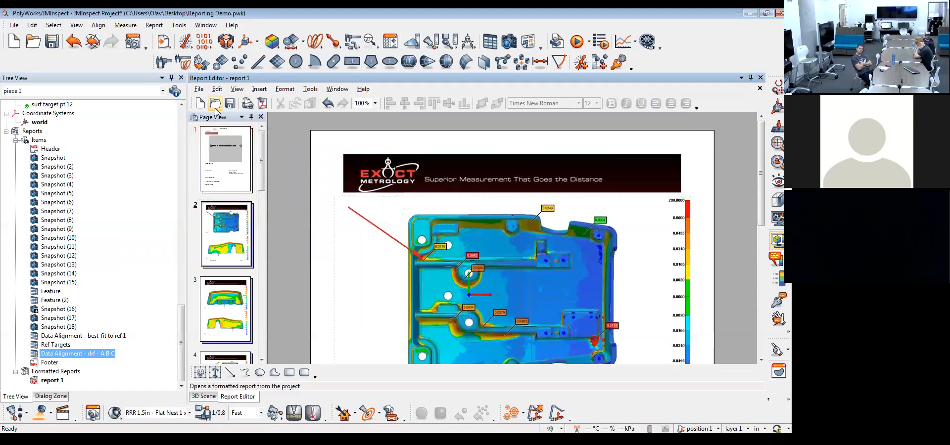
pyautogui.click(237, 168)
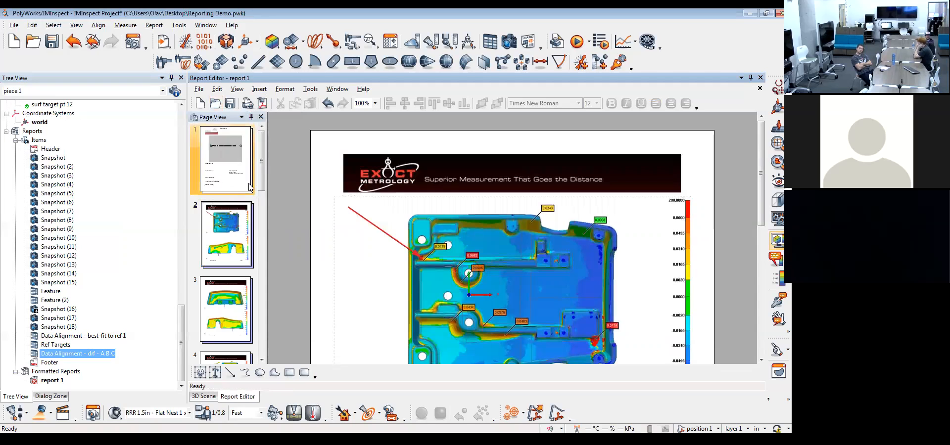
pyautogui.scroll(-5, 485, 181)
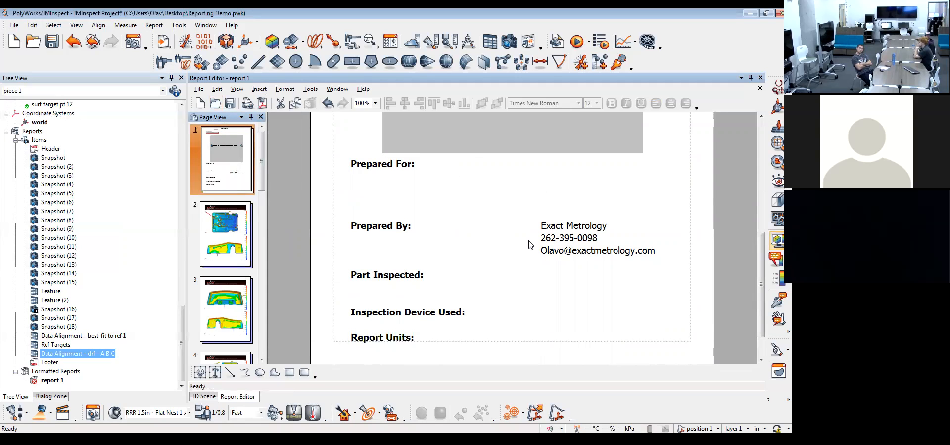
pyautogui.scroll(-1, 530, 244)
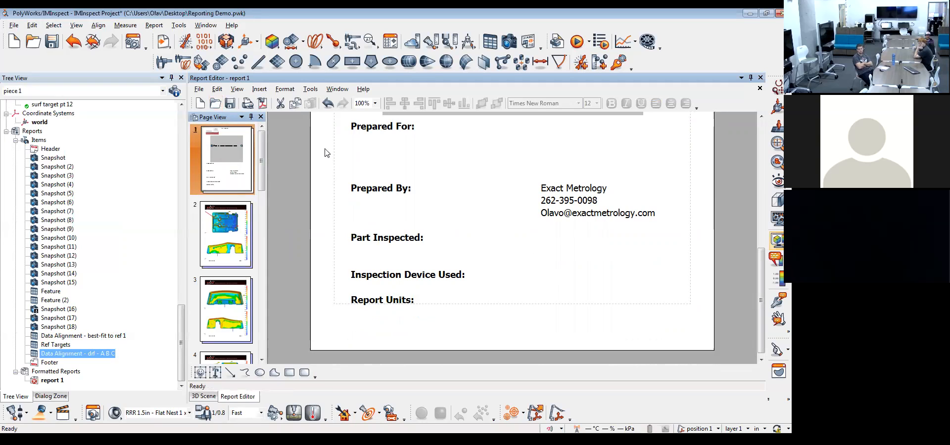
pyautogui.click(200, 91)
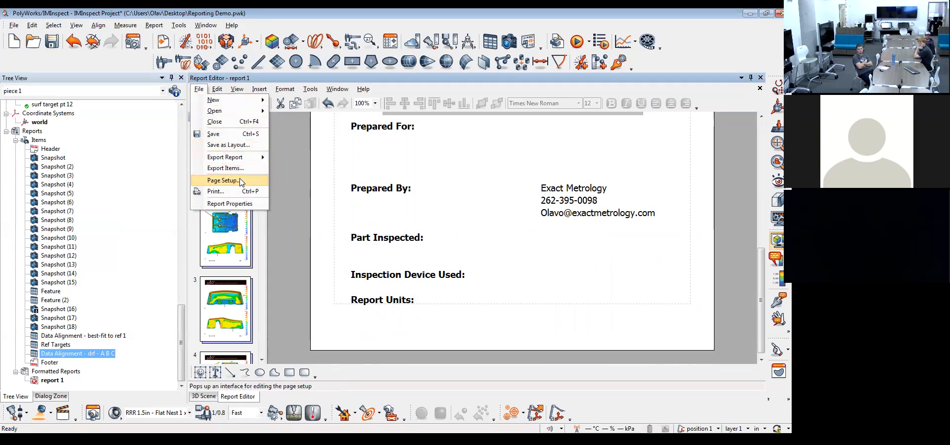
pyautogui.click(238, 203)
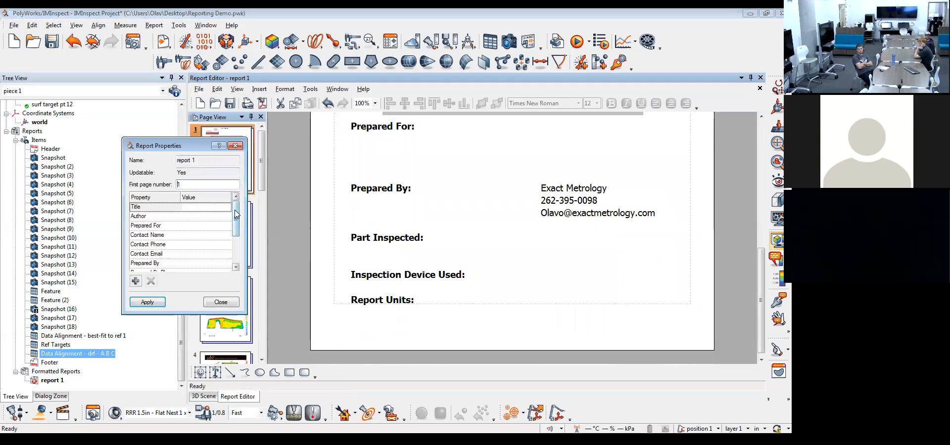
pyautogui.click(197, 206)
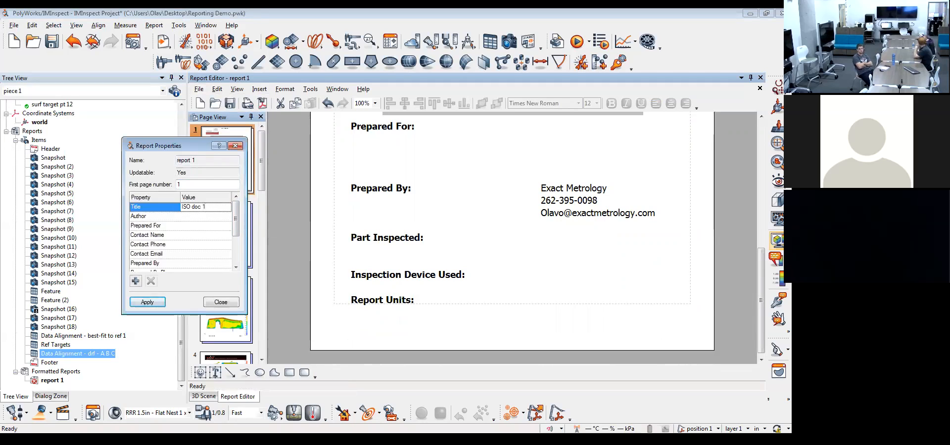
pyautogui.click(203, 217)
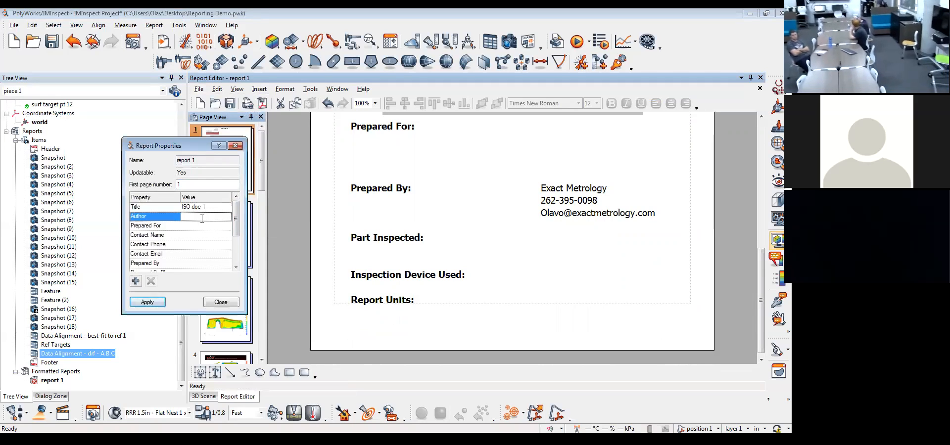
pyautogui.write('Olav')
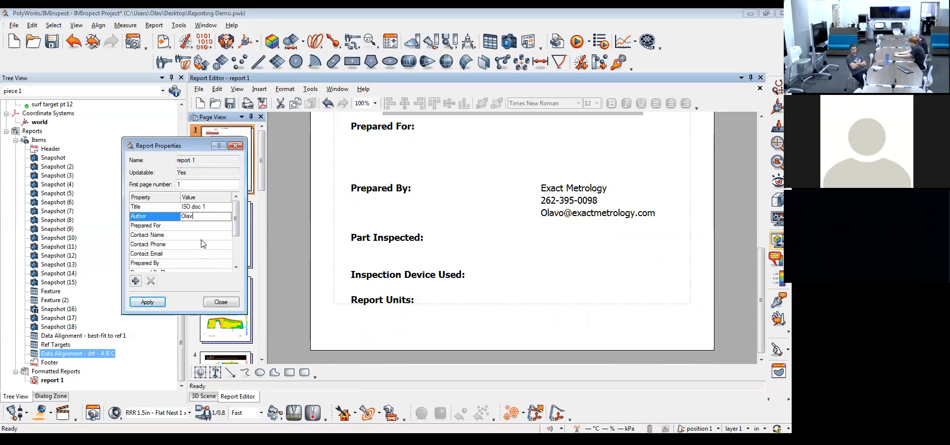
# Add a custom report property named "ISO Cert Date" with the value 2016, and apply the report properties.
pyautogui.click(135, 282)
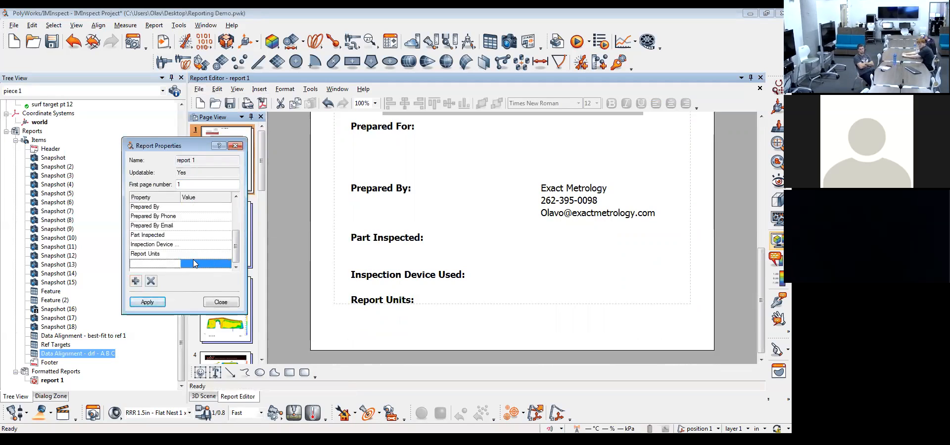
pyautogui.write('ISO')
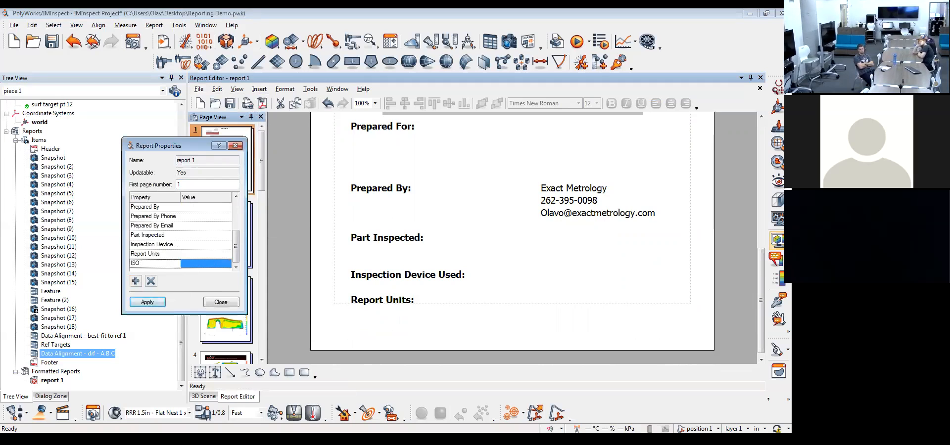
pyautogui.write(' Cert D')
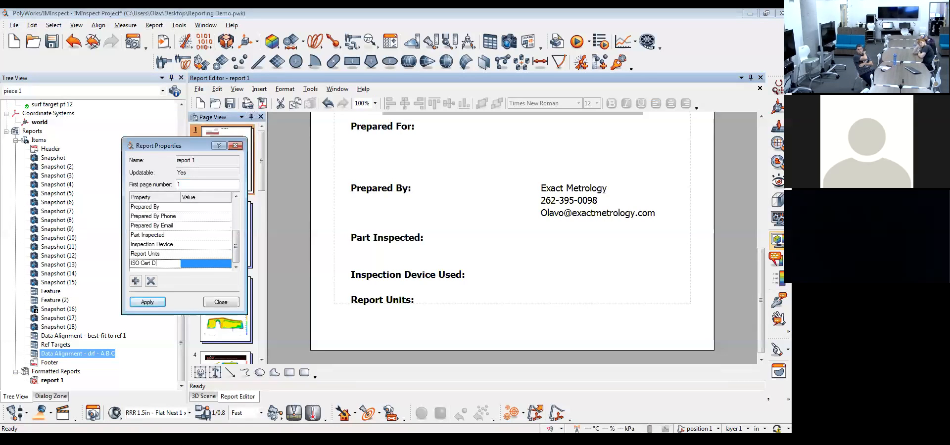
pyautogui.write('ate')
pyautogui.click(200, 264)
pyautogui.write('20')
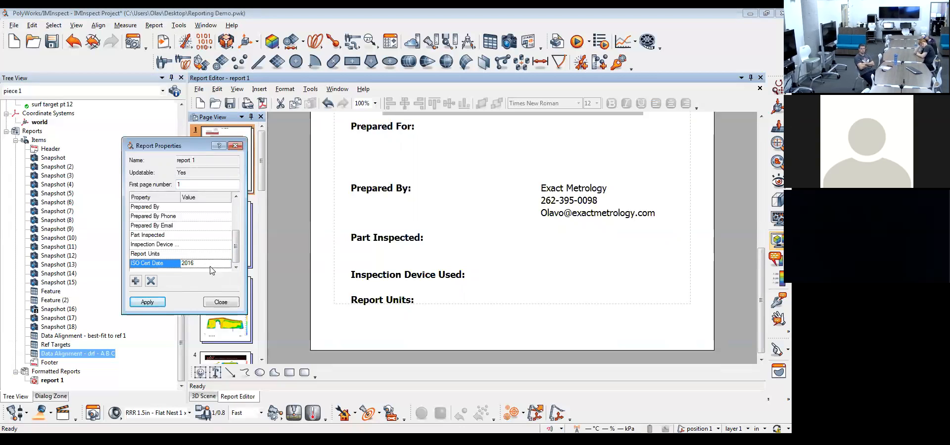
pyautogui.write('16')
pyautogui.scroll(2, 237, 250)
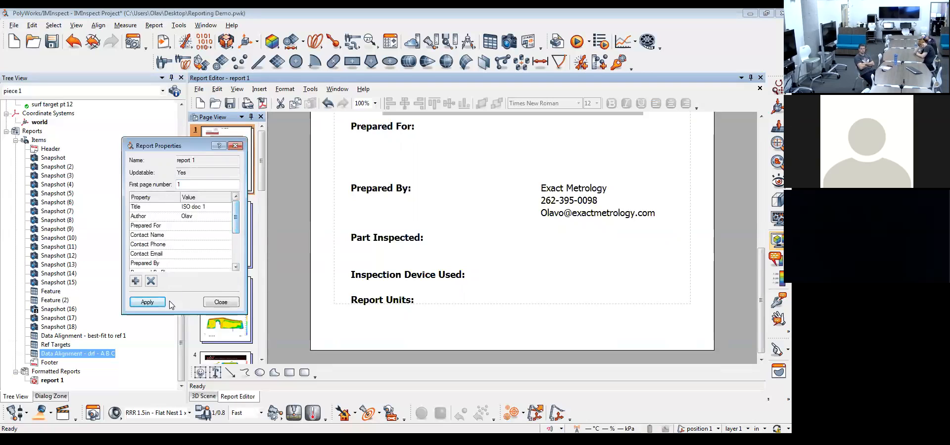
pyautogui.click(187, 225)
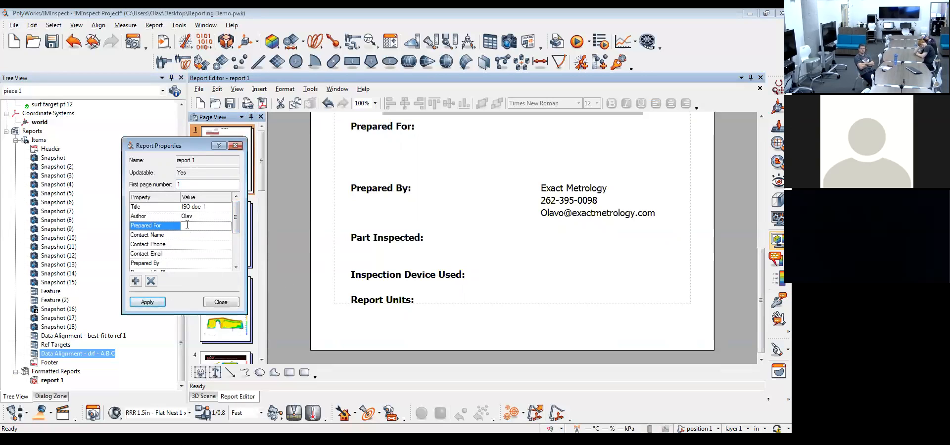
pyautogui.click(147, 302)
pyautogui.click(221, 302)
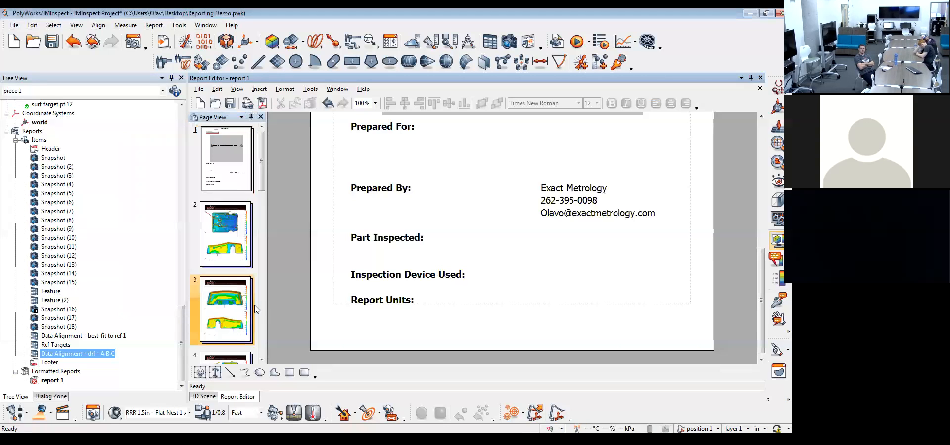
# Delete the prepared-for, contact name, contact phone and contact email variables under "Prepared For:" in the cover page's text field.
pyautogui.scroll(1, 514, 236)
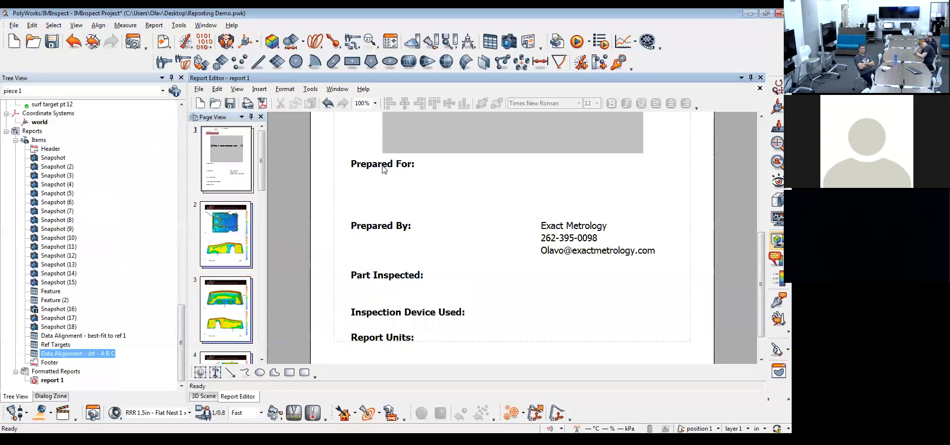
pyautogui.click(383, 166)
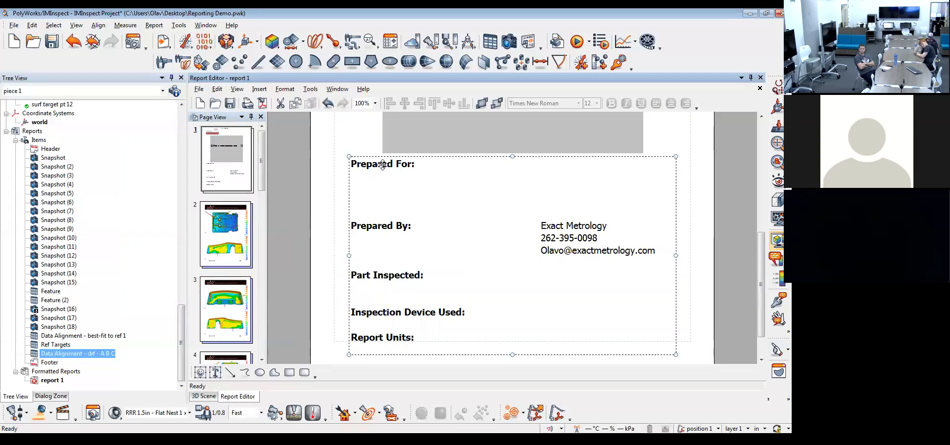
pyautogui.doubleClick(382, 165)
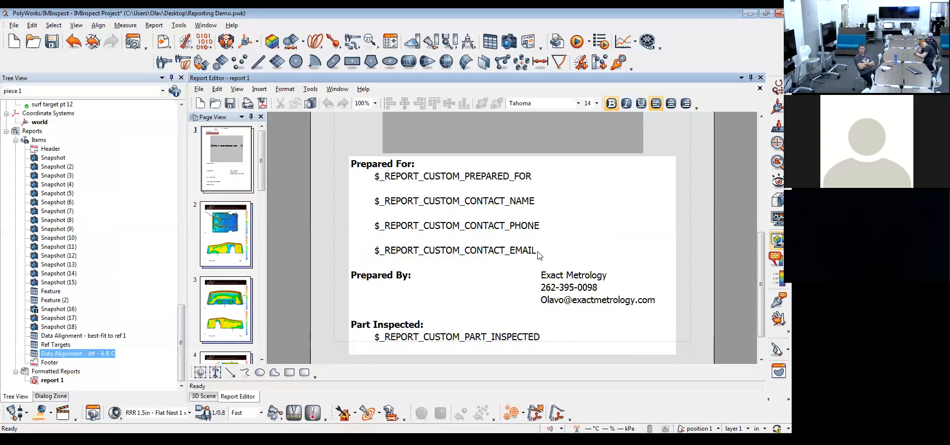
pyautogui.moveTo(539, 254); pyautogui.dragTo(366, 176)
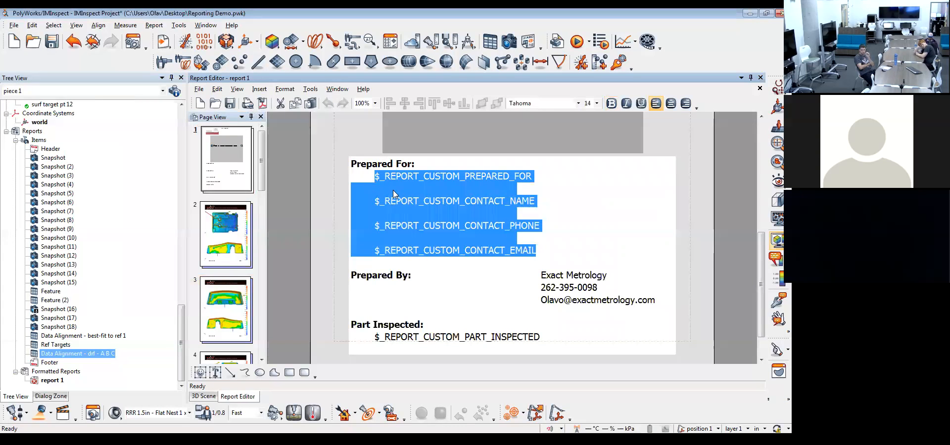
pyautogui.press('Delete')
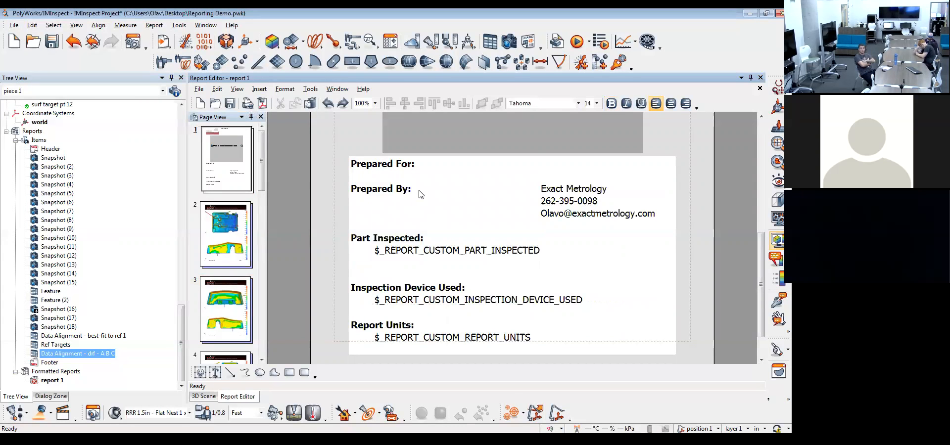
# Insert the ISO Cert Date report property under "Prepared For:" in the cover page's text field.
pyautogui.rightClick(550, 172)
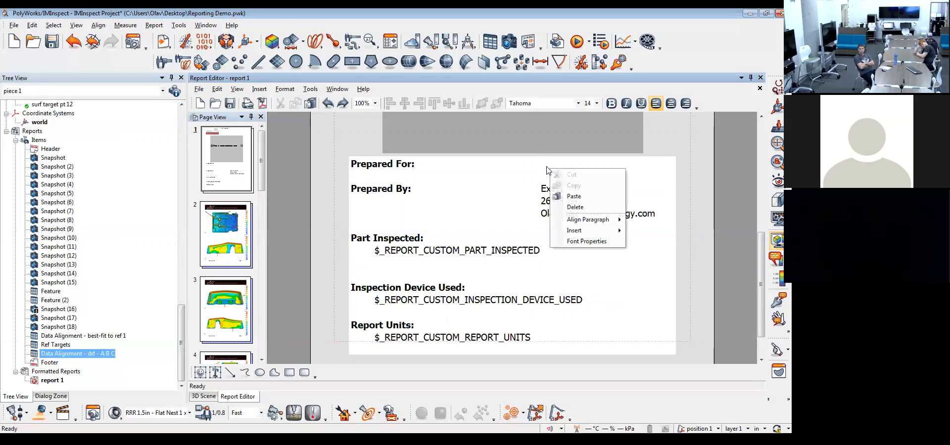
pyautogui.moveTo(594, 231)
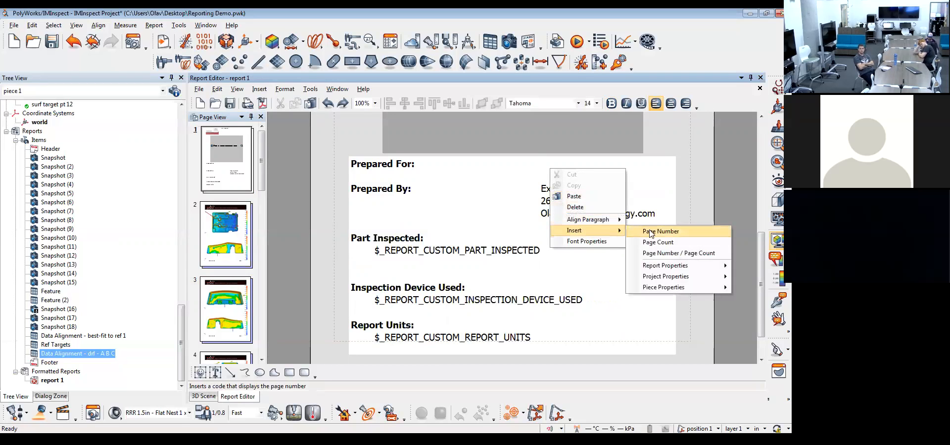
pyautogui.moveTo(672, 266)
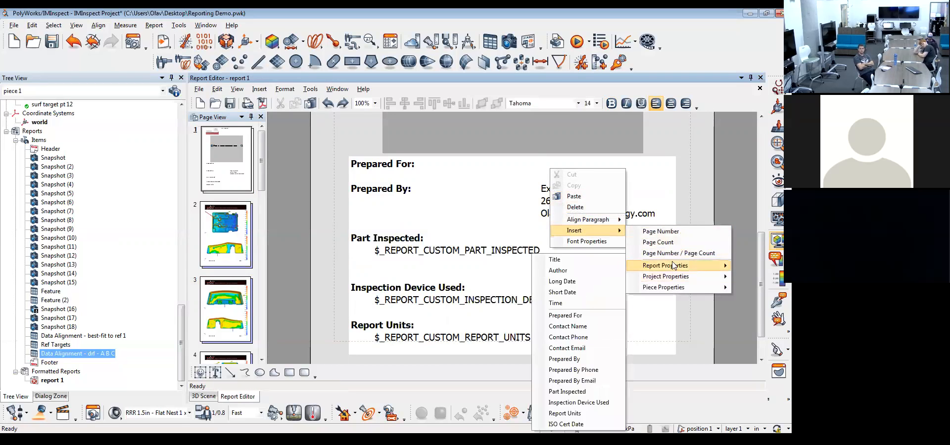
pyautogui.click(566, 424)
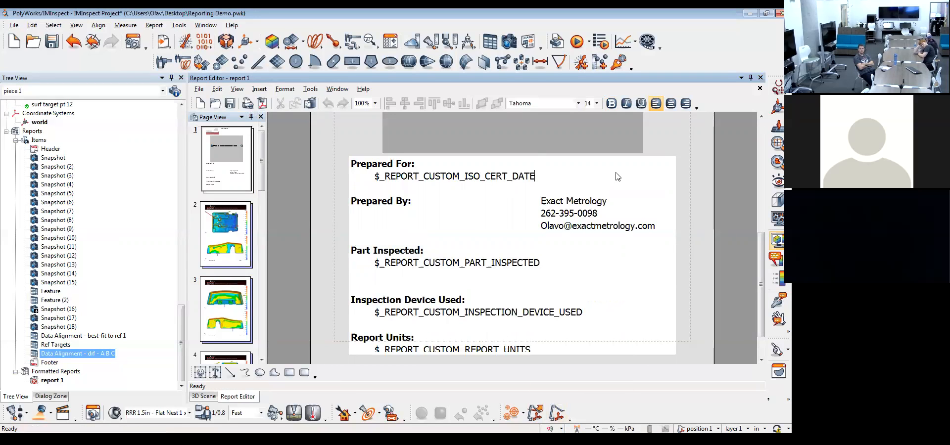
pyautogui.click(688, 187)
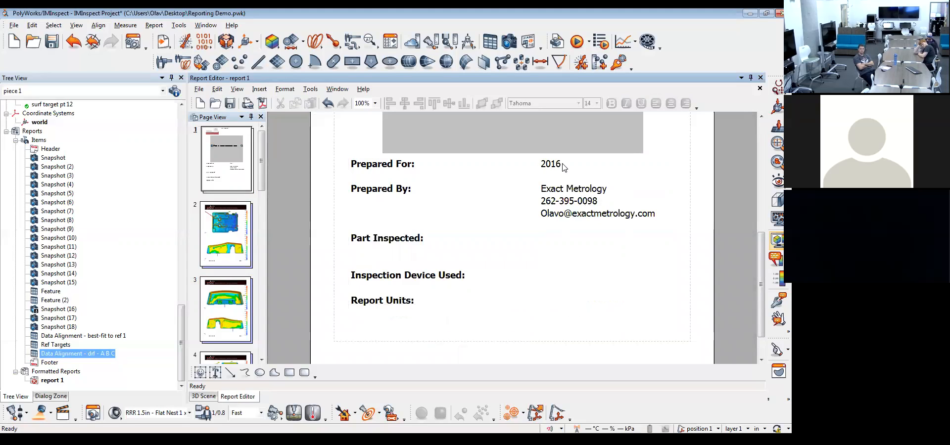
# Replace the "Prepared For:" label with "ISO Cert" and adjust the spacing before its date value.
pyautogui.click(397, 165)
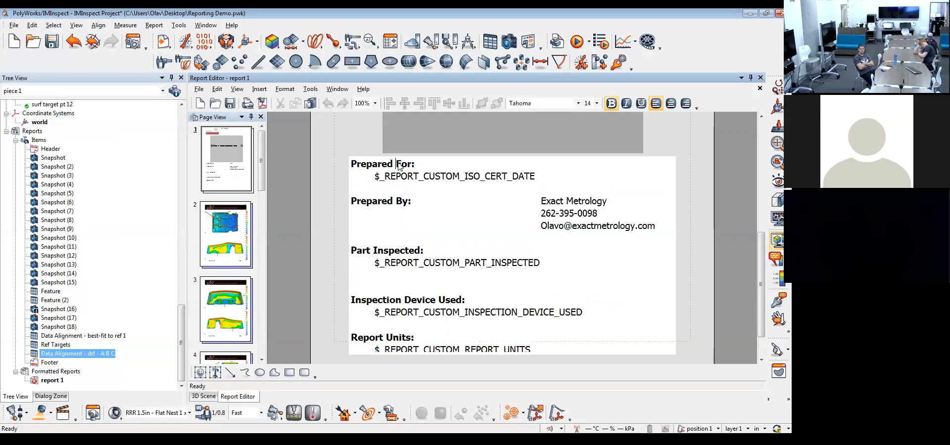
pyautogui.moveTo(415, 165); pyautogui.dragTo(340, 164)
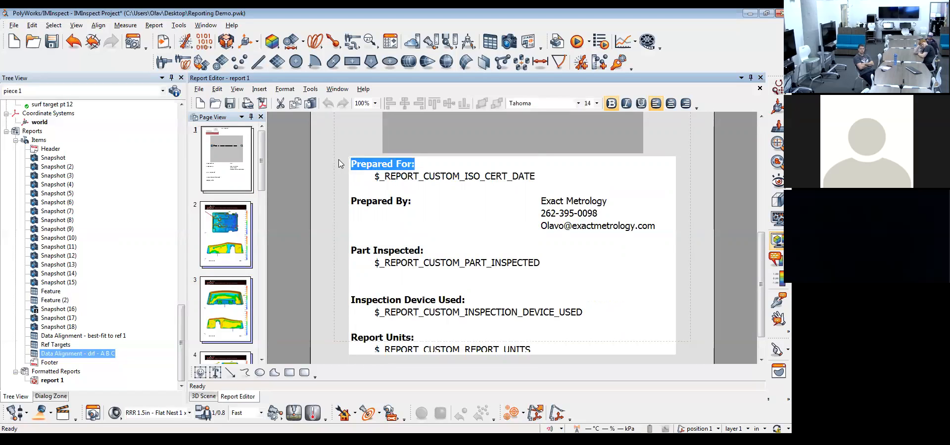
pyautogui.write('ISO Cert')
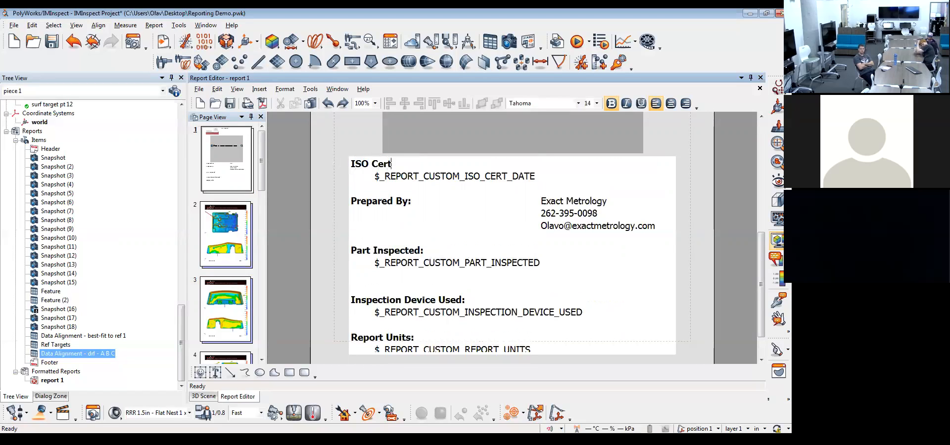
pyautogui.press('Return')
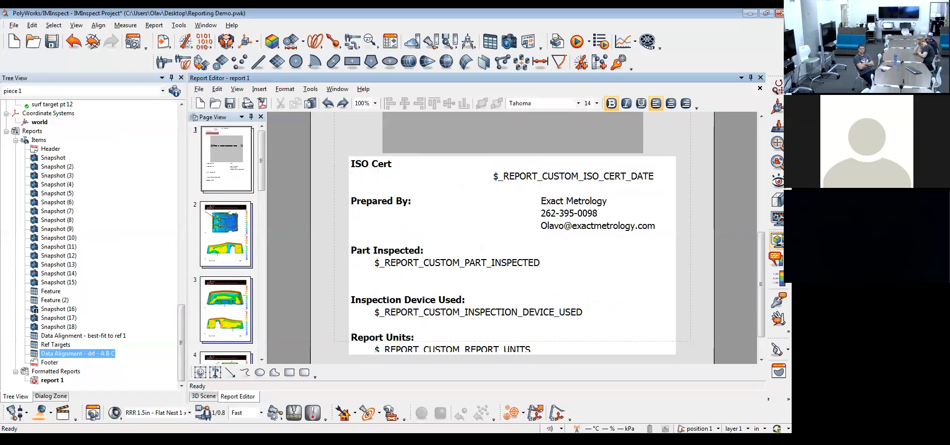
pyautogui.press('BackSpace')
pyautogui.click(676, 192)
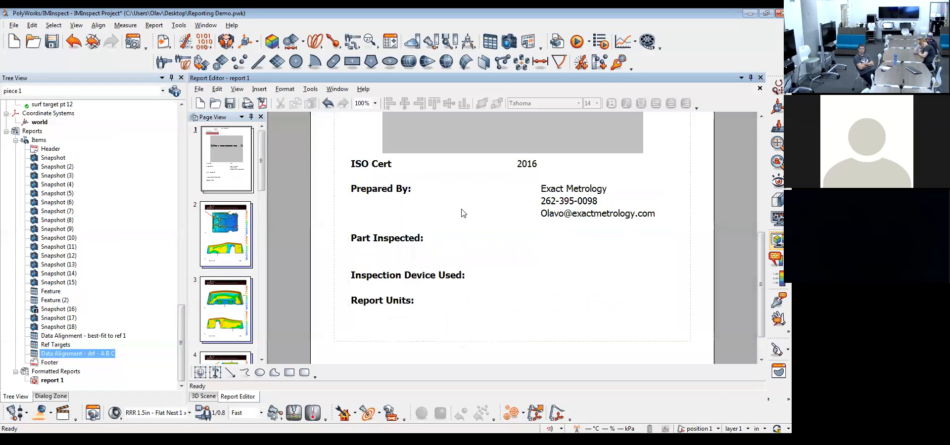
pyautogui.click(389, 239)
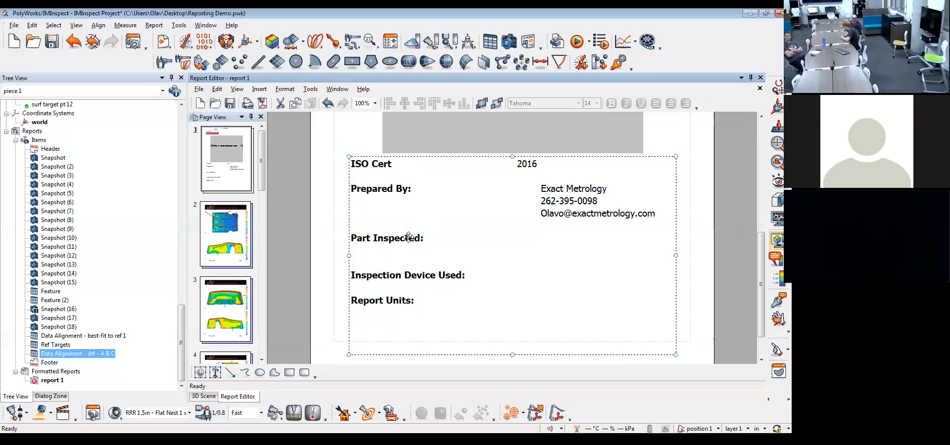
pyautogui.click(198, 89)
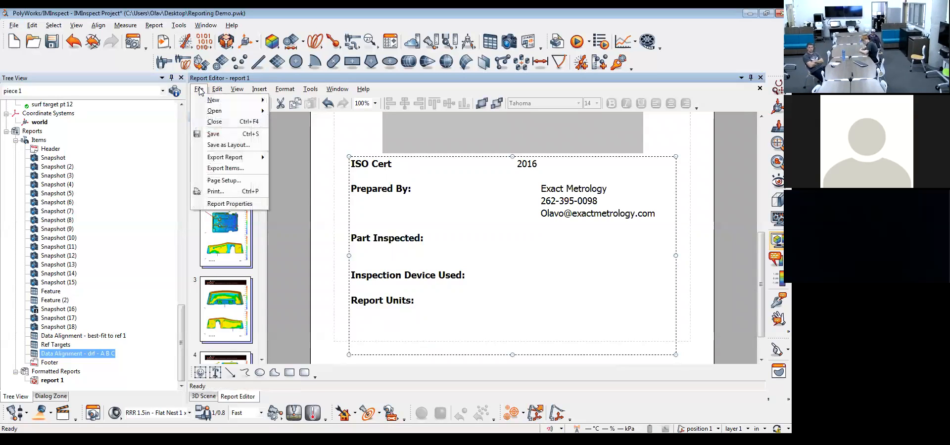
pyautogui.click(298, 206)
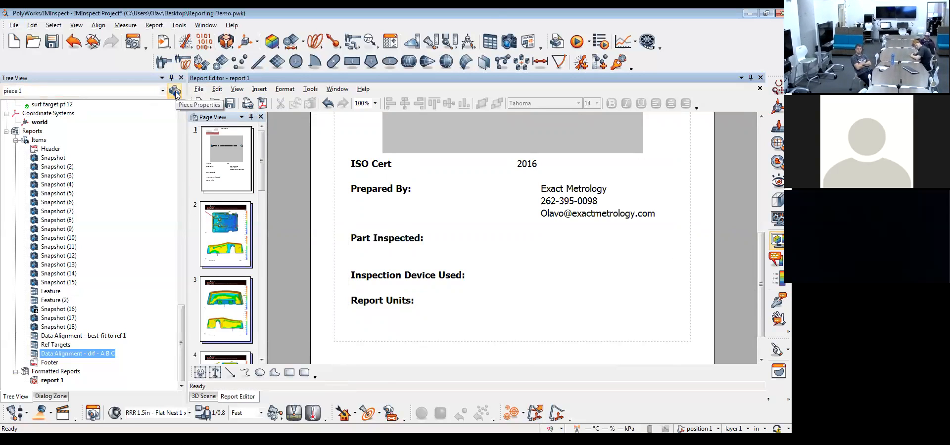
# In the project-level properties of IMInspect Project, set the part number to 1234 and the part name to "Cool part".
pyautogui.click(176, 94)
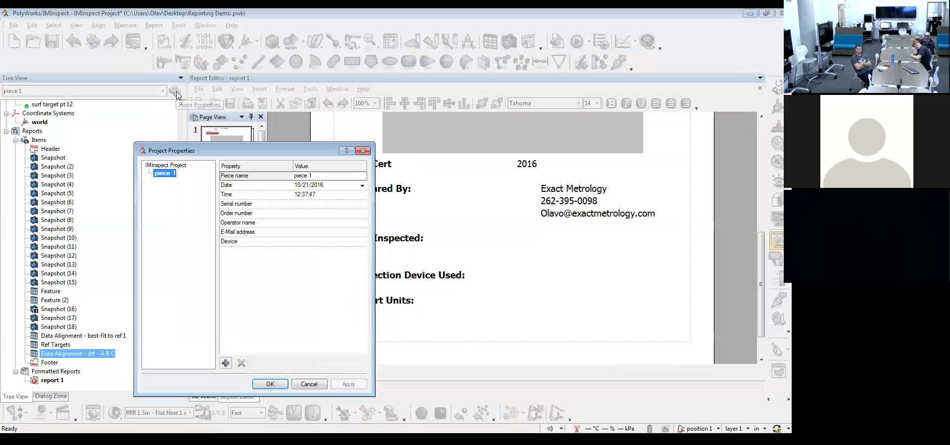
pyautogui.click(166, 167)
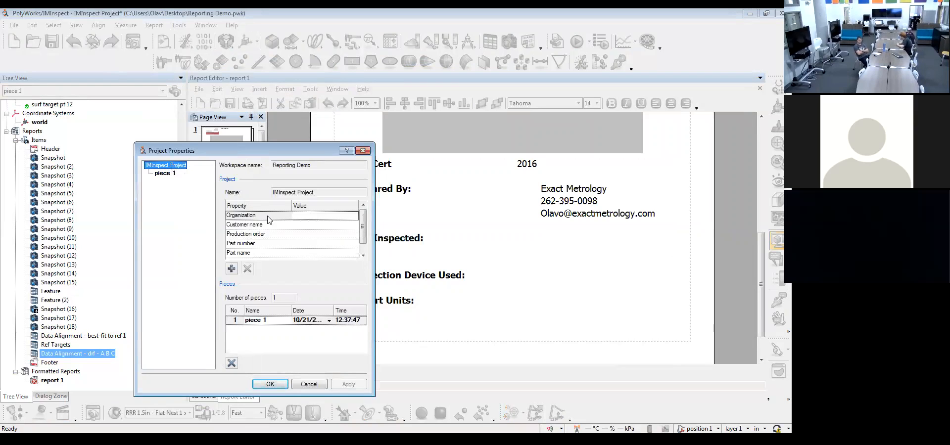
pyautogui.click(298, 246)
pyautogui.write('1234')
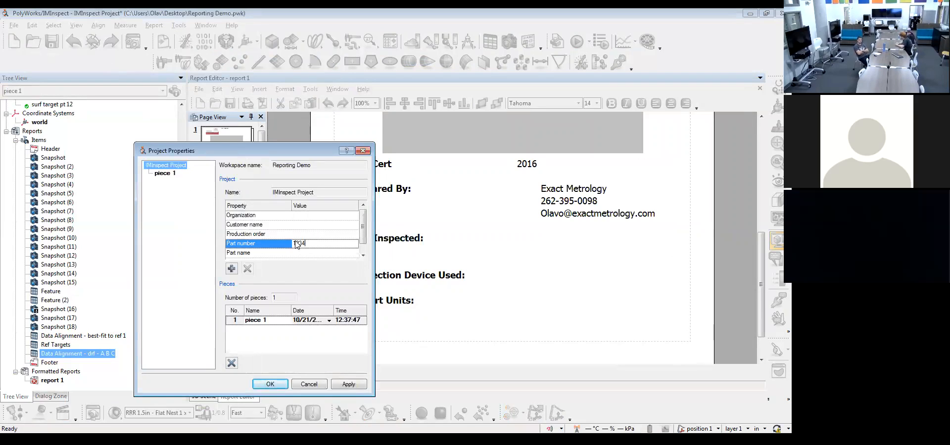
pyautogui.click(348, 384)
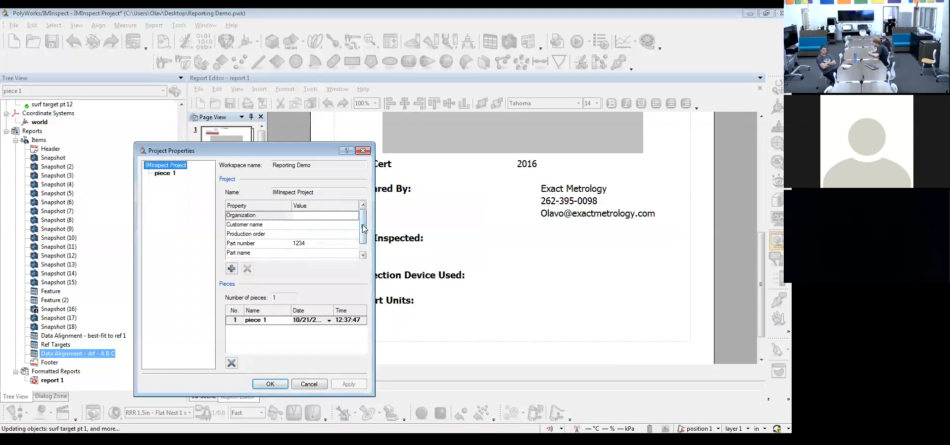
pyautogui.scroll(-1, 354, 235)
pyautogui.click(322, 243)
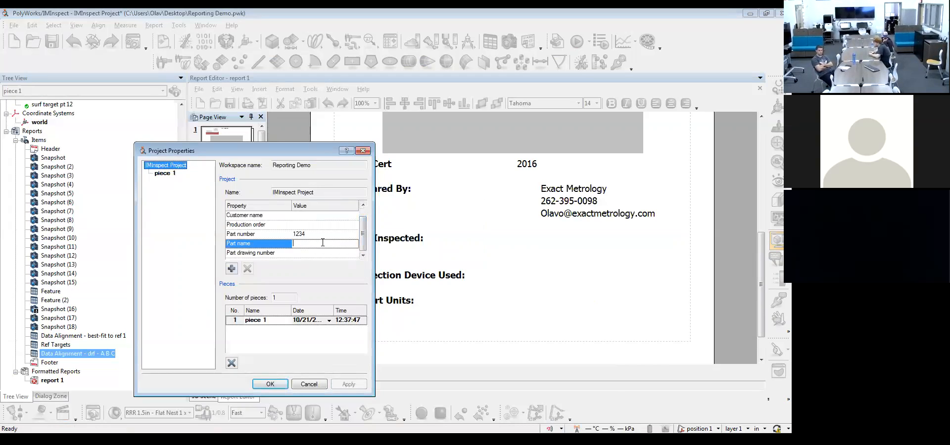
pyautogui.write('Cool part')
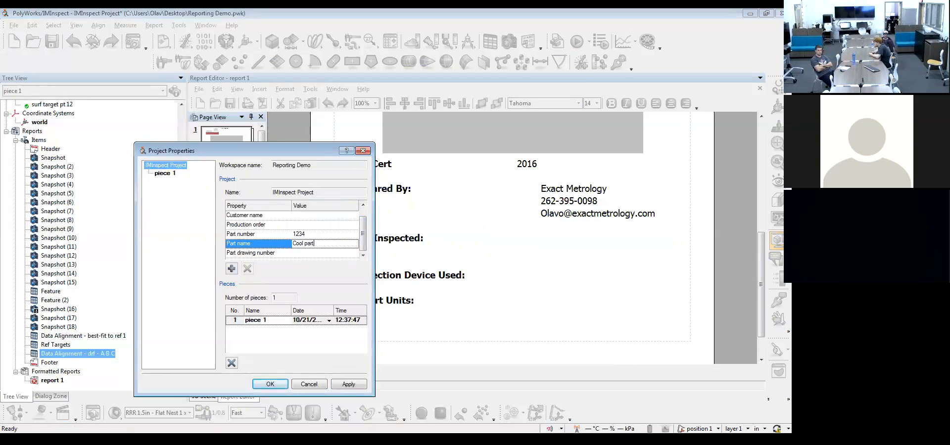
pyautogui.click(344, 253)
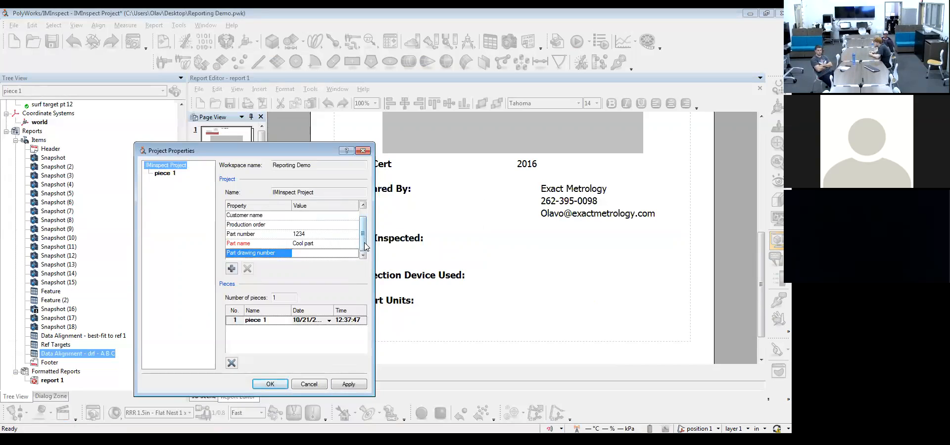
# Add a custom project property named "Rev" with the value A.
pyautogui.click(231, 268)
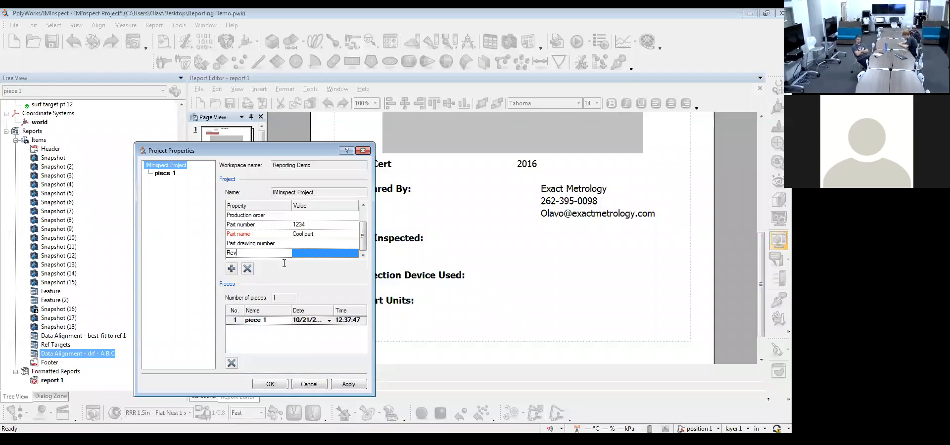
pyautogui.click(317, 245)
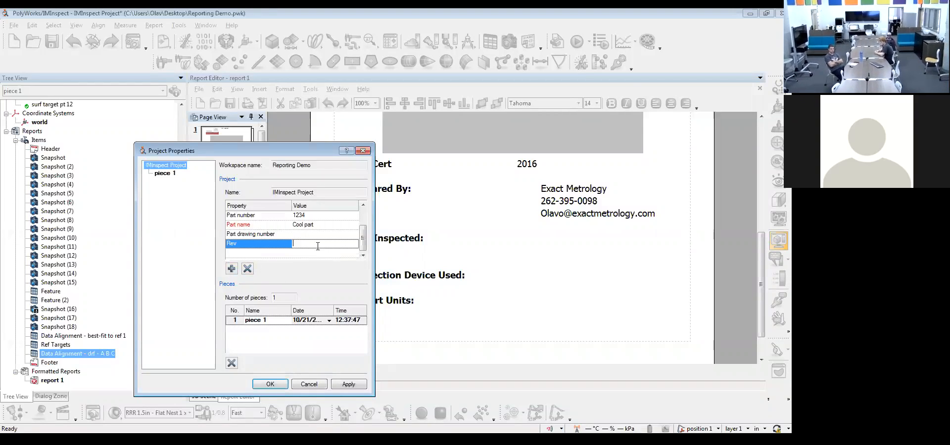
pyautogui.write('A')
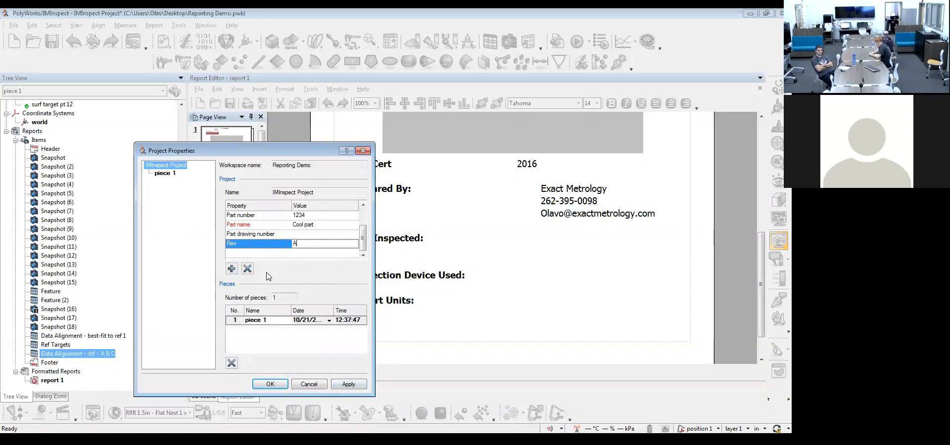
pyautogui.click(232, 269)
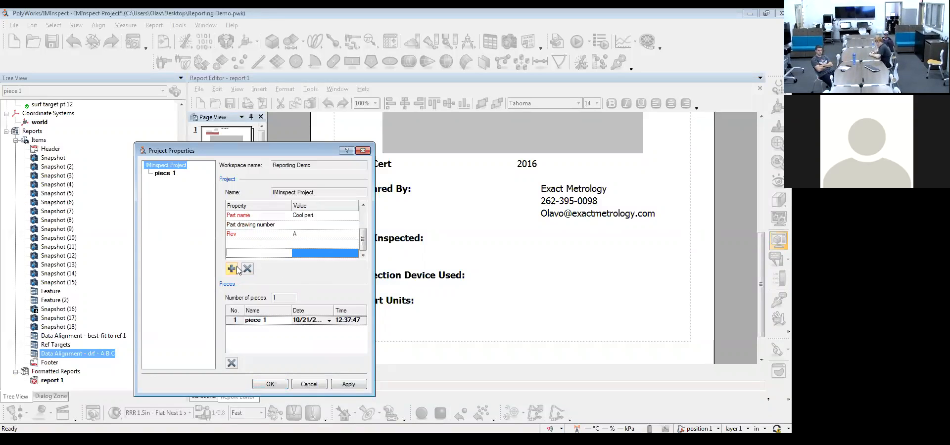
# In the properties of piece 1, set the serial number to 1 and fill in the order number.
pyautogui.click(164, 174)
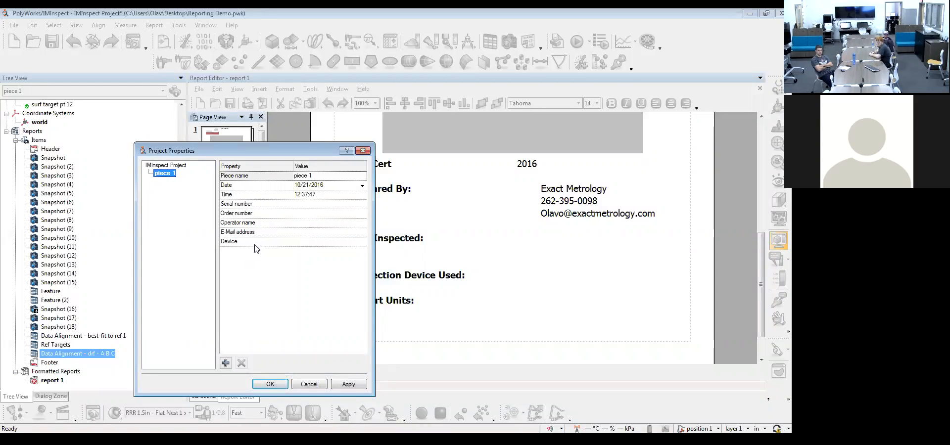
pyautogui.click(295, 205)
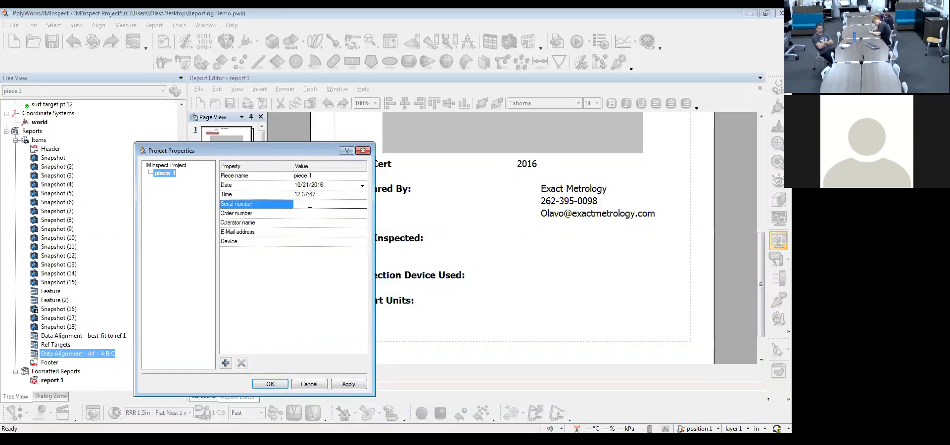
pyautogui.write('1')
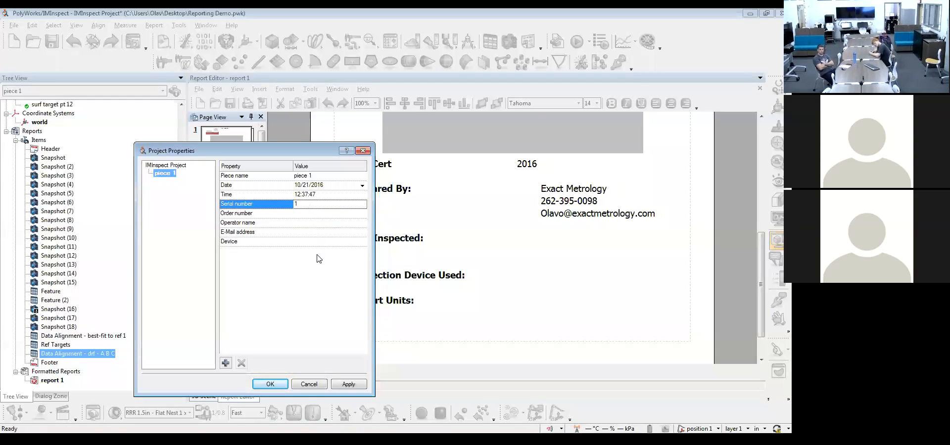
pyautogui.click(322, 214)
pyautogui.write('5')
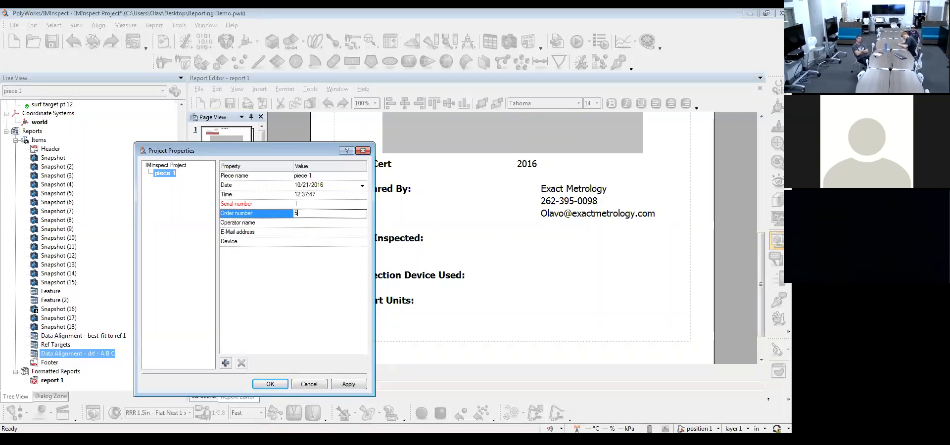
# Fill in the operator name for piece 1, set the device to "Romer 7530", and apply the properties.
pyautogui.click(319, 224)
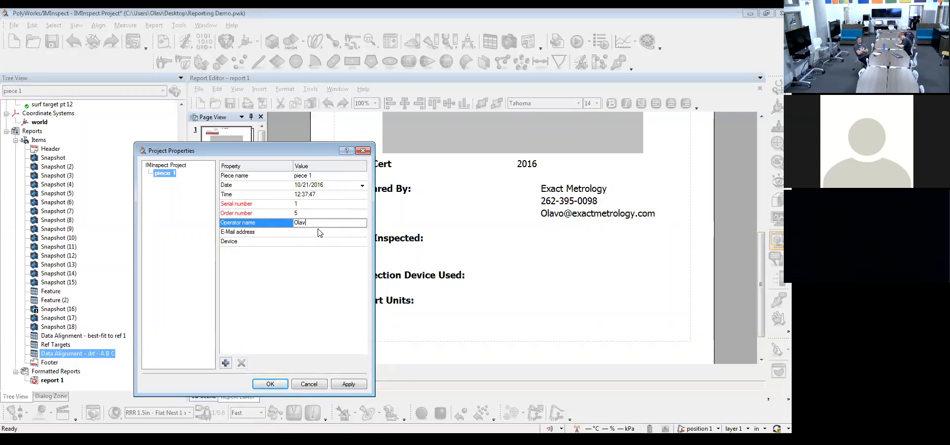
pyautogui.click(318, 243)
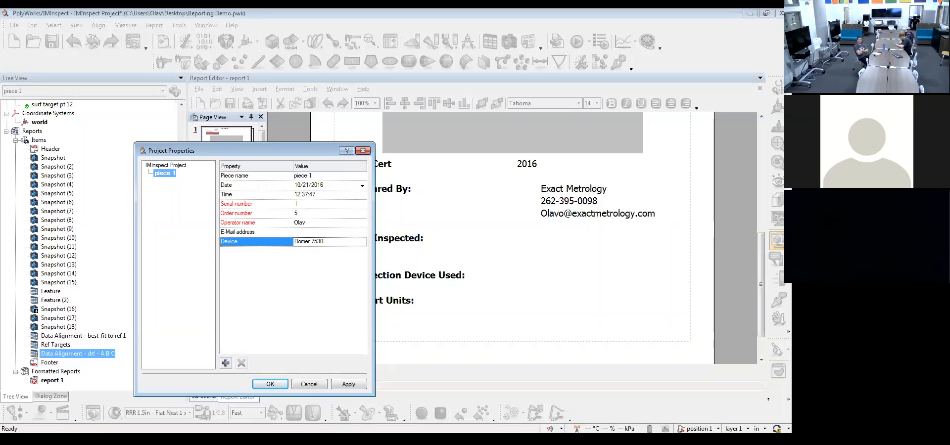
pyautogui.click(348, 385)
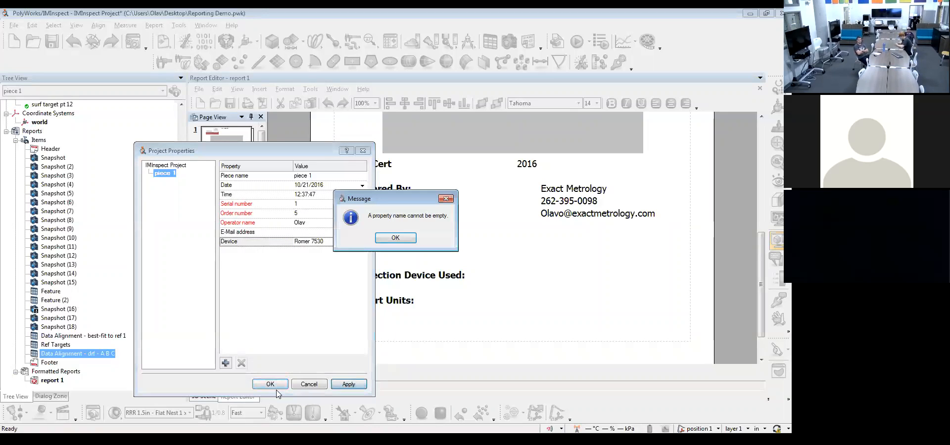
pyautogui.click(393, 239)
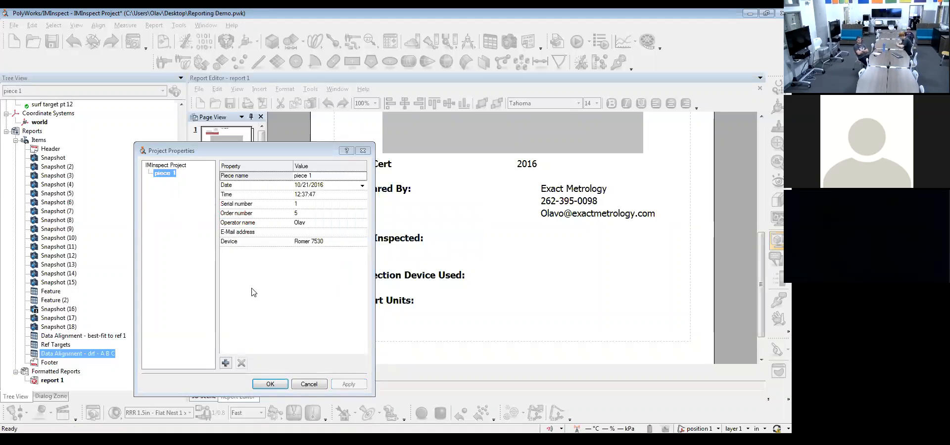
pyautogui.click(269, 384)
# Delete the custom part-inspected variable and its line under "Part Inspected:" in the cover page's text field.
pyautogui.click(492, 235)
pyautogui.click(490, 239)
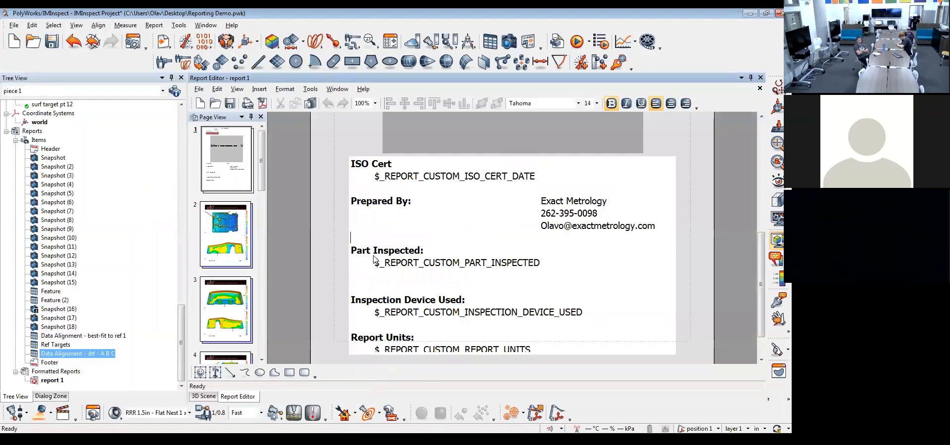
pyautogui.moveTo(541, 262); pyautogui.dragTo(372, 265)
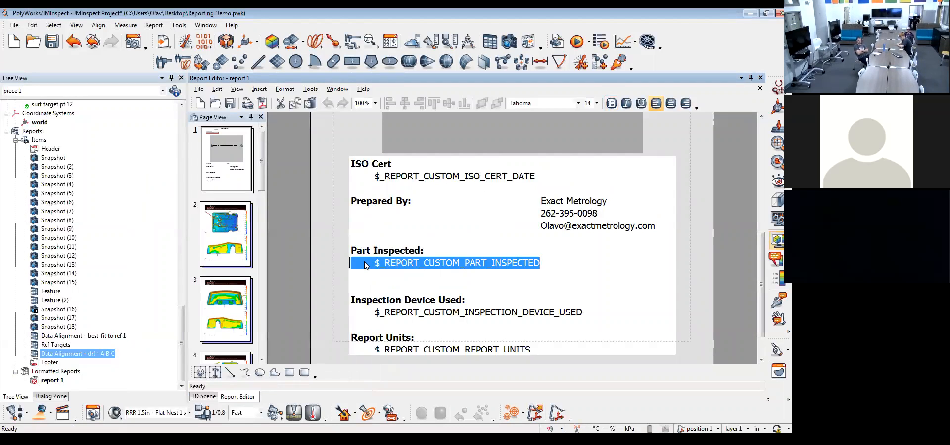
pyautogui.press('Delete')
pyautogui.press('BackSpace')
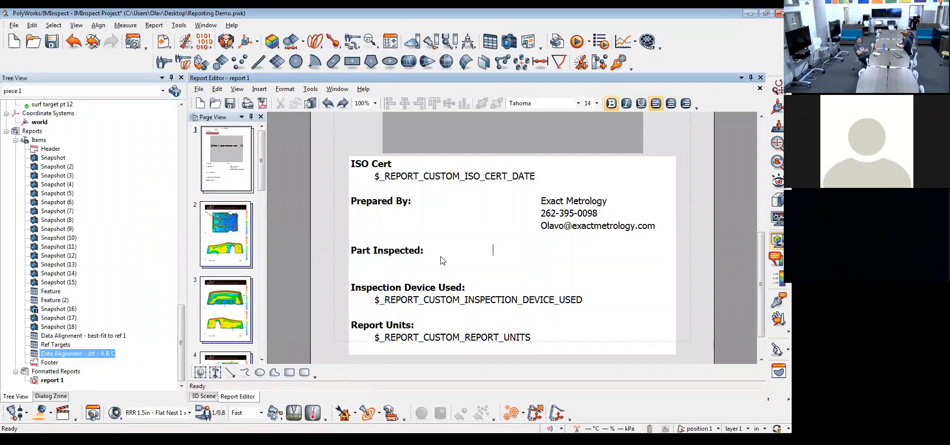
# Insert the Part Name project property beside "Part Inspected:" in the cover page's text field.
pyautogui.rightClick(496, 252)
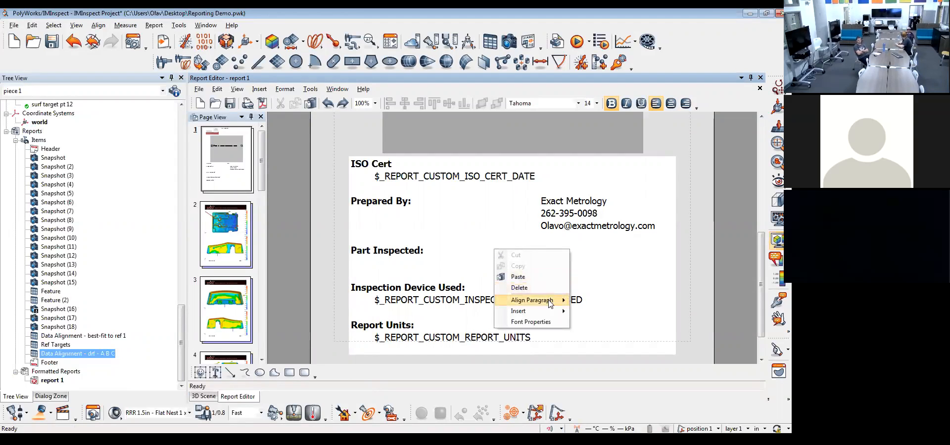
pyautogui.moveTo(549, 316)
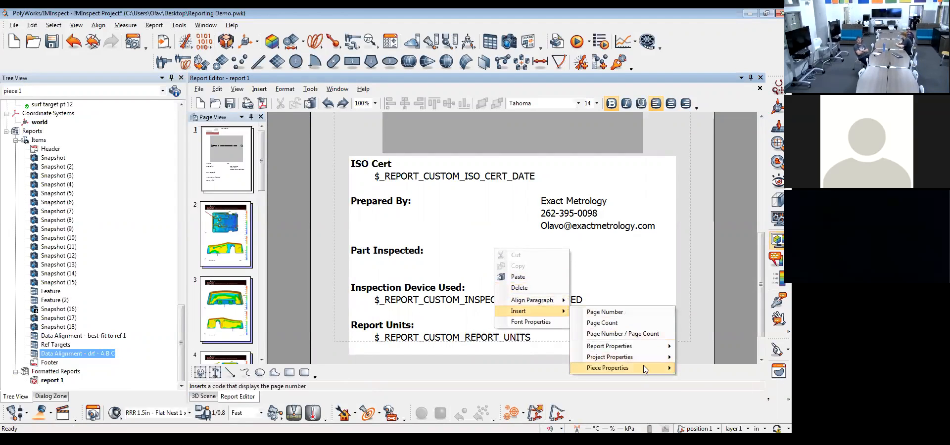
pyautogui.moveTo(644, 366)
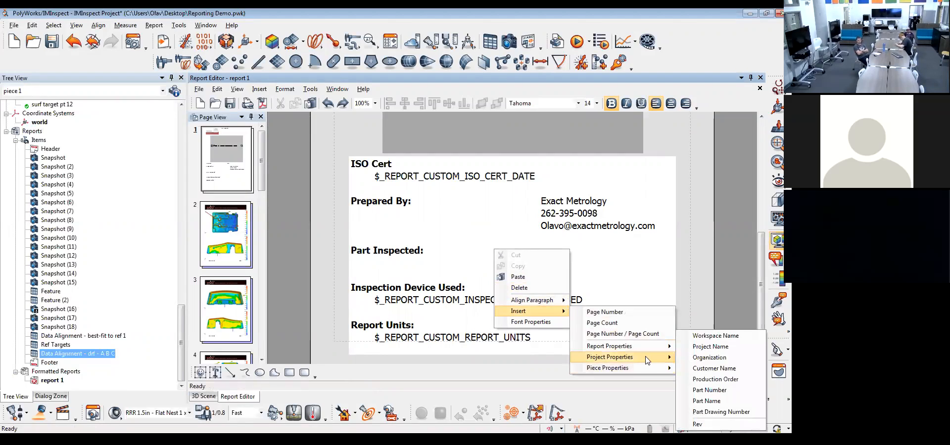
pyautogui.click(718, 403)
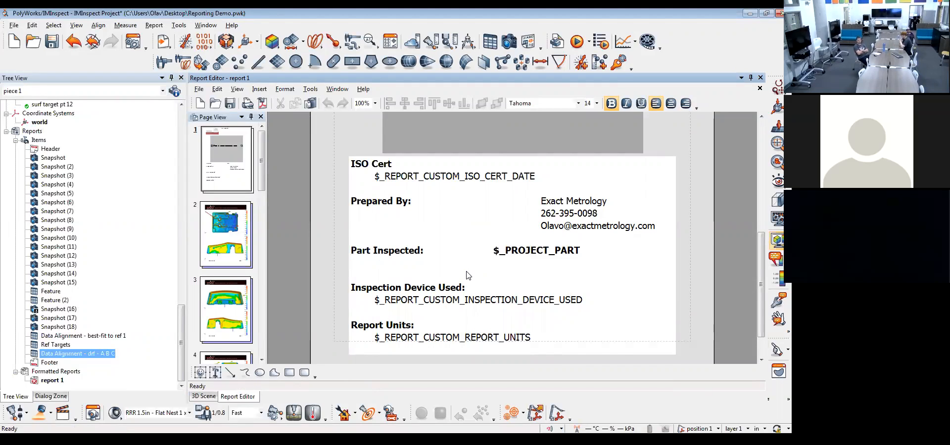
# Add a "Rev:" label below "Part Inspected:" and insert the Rev project property beside it.
pyautogui.write('Rev:')
pyautogui.rightClick(494, 262)
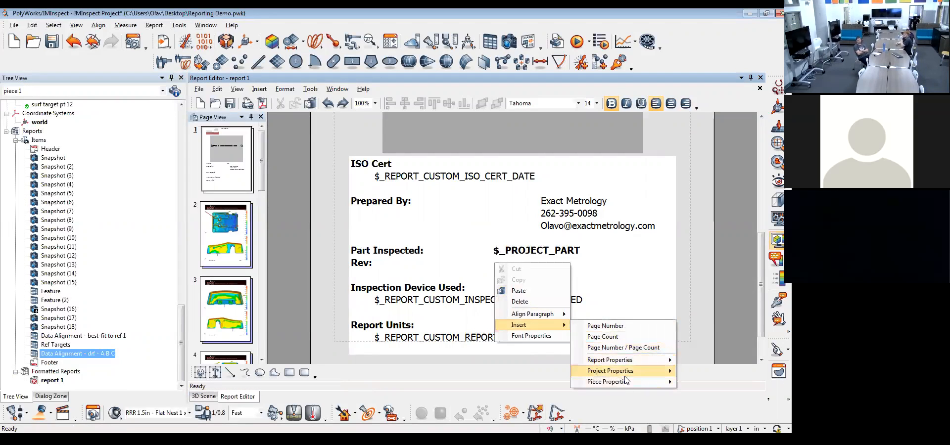
pyautogui.moveTo(628, 371)
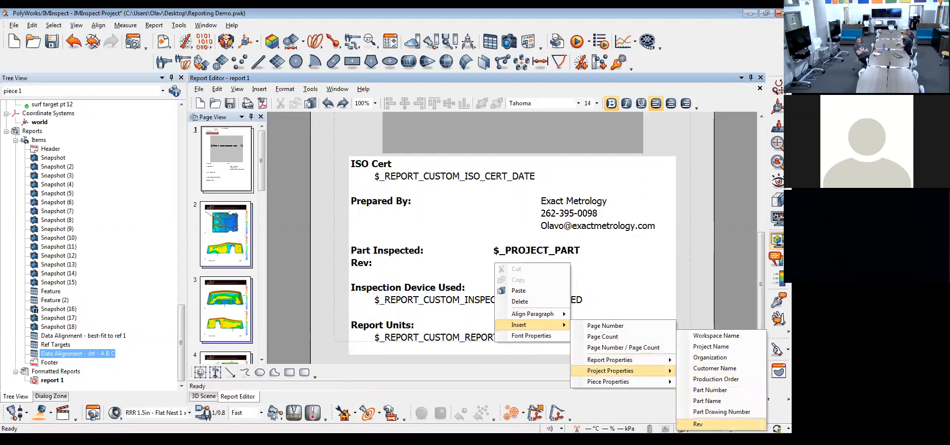
pyautogui.click(700, 425)
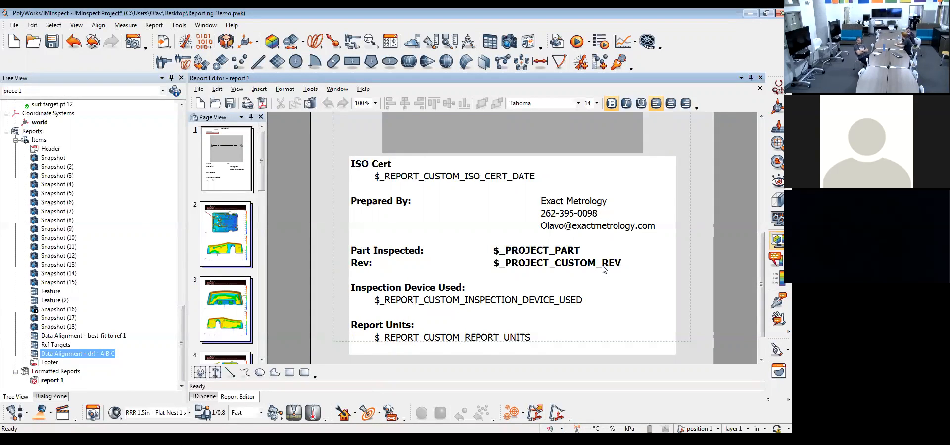
# Add an "Operator:" label below "Rev:" in the cover page's text field and insert the Operator Name piece property beside it.
pyautogui.press('Return')
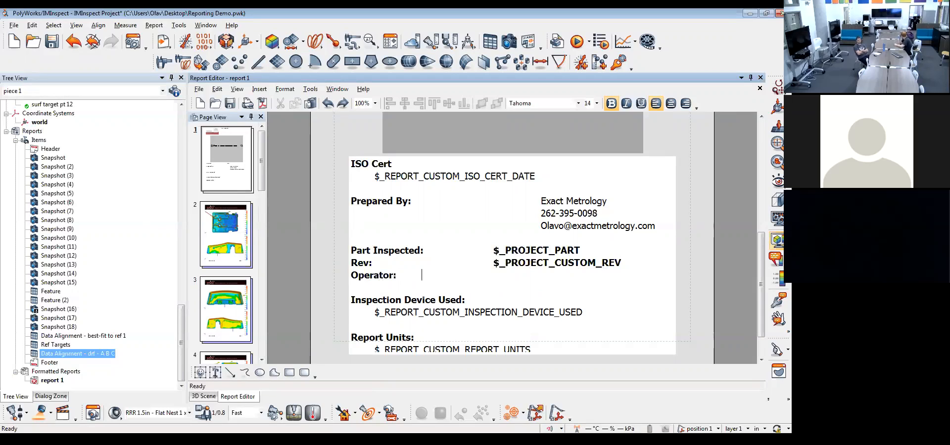
pyautogui.rightClick(495, 282)
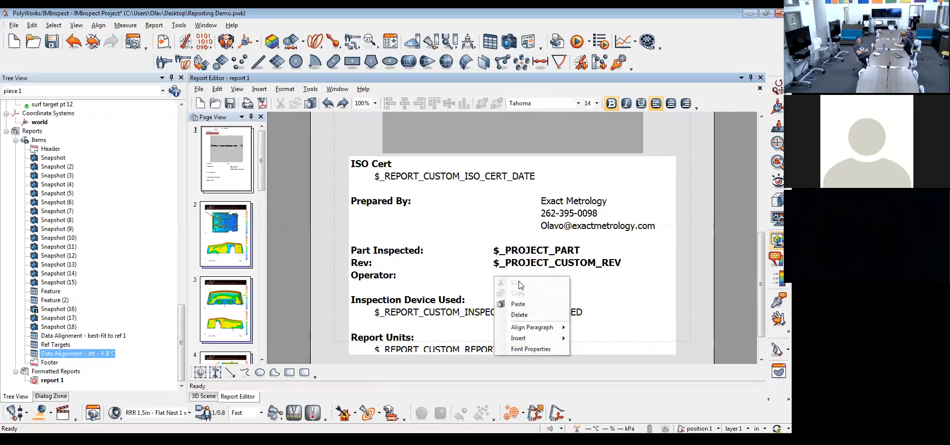
pyautogui.moveTo(537, 340)
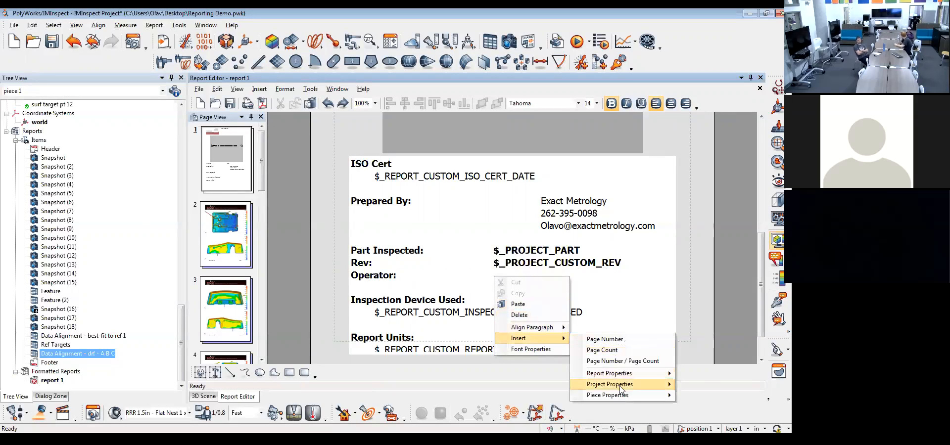
pyautogui.moveTo(621, 398)
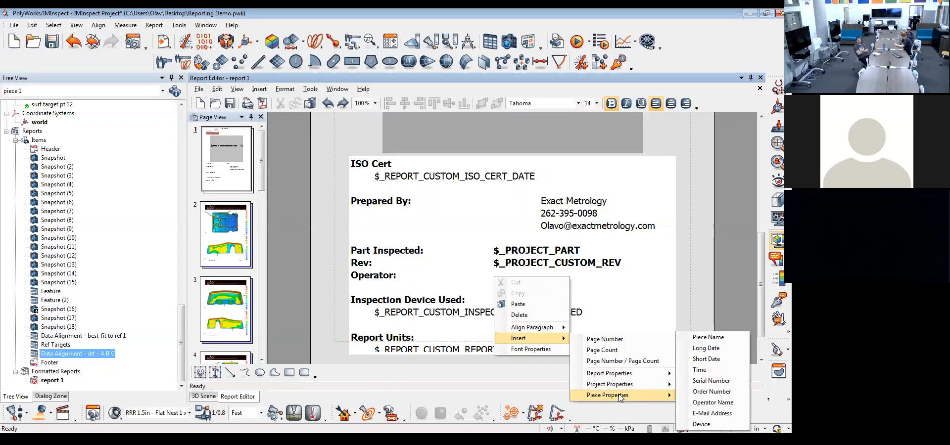
pyautogui.click(717, 404)
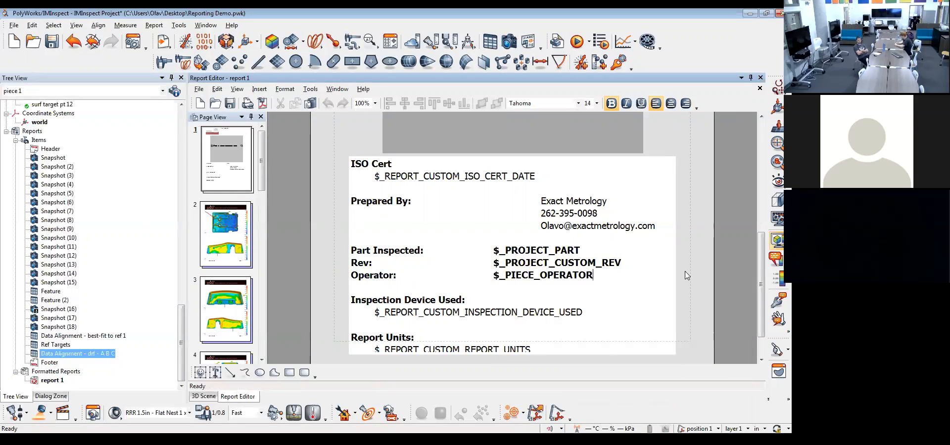
# Add an "Equipment:" label below "Operator:" and insert the Device piece property beside it, finishing the text field edit.
pyautogui.press('Return')
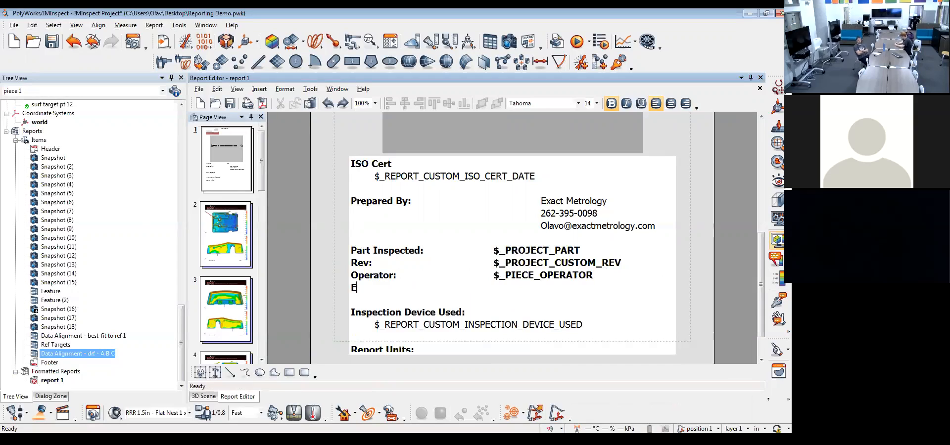
pyautogui.write('Equipment:')
pyautogui.press('Tab')
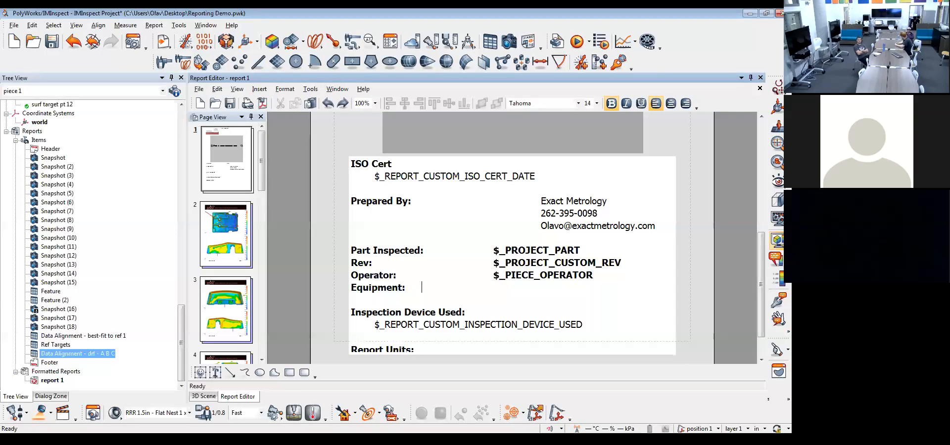
pyautogui.rightClick(505, 287)
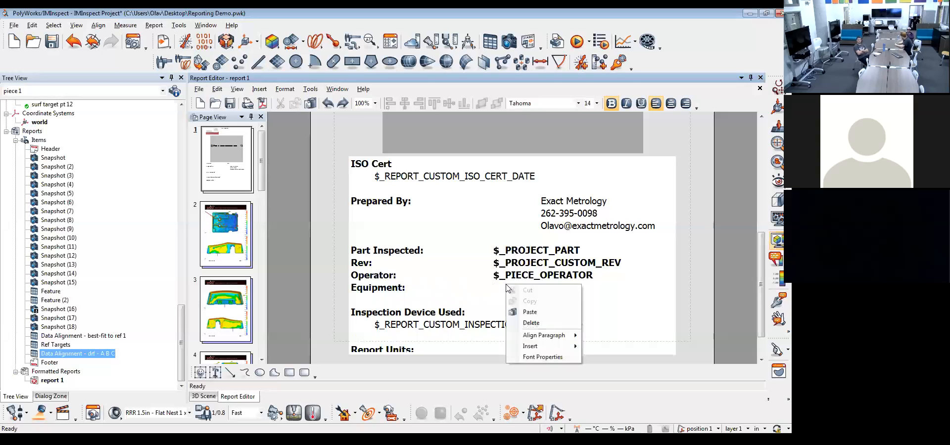
pyautogui.moveTo(545, 347)
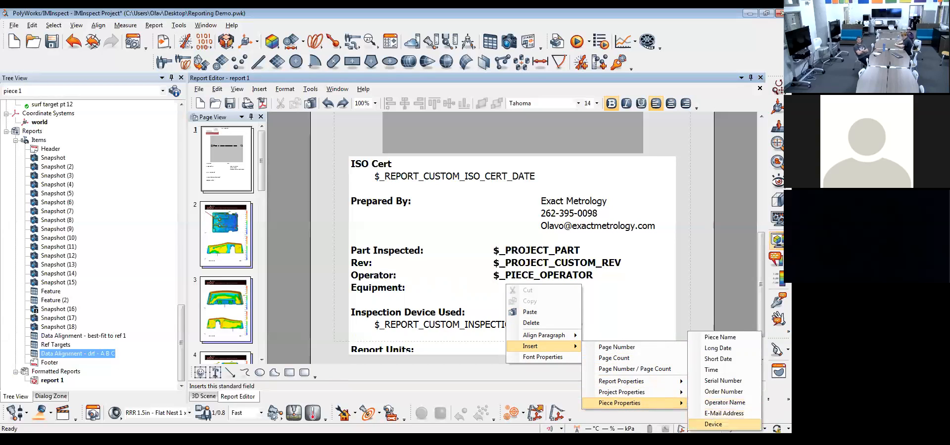
pyautogui.click(713, 424)
pyautogui.click(700, 310)
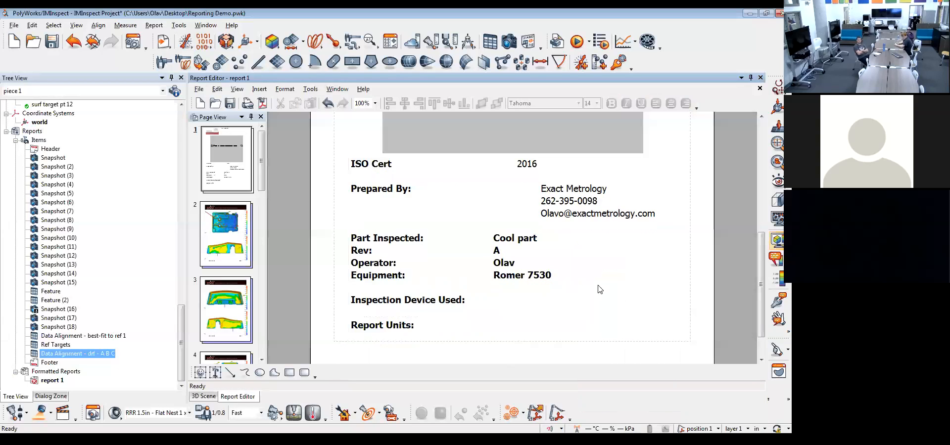
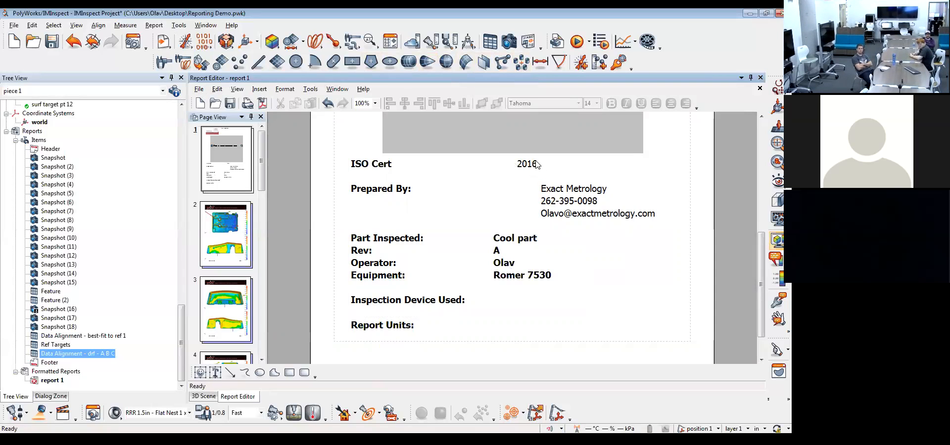
# Review the cover page and the snapshot and table pages throughout the report.
pyautogui.scroll(5, 540, 209)
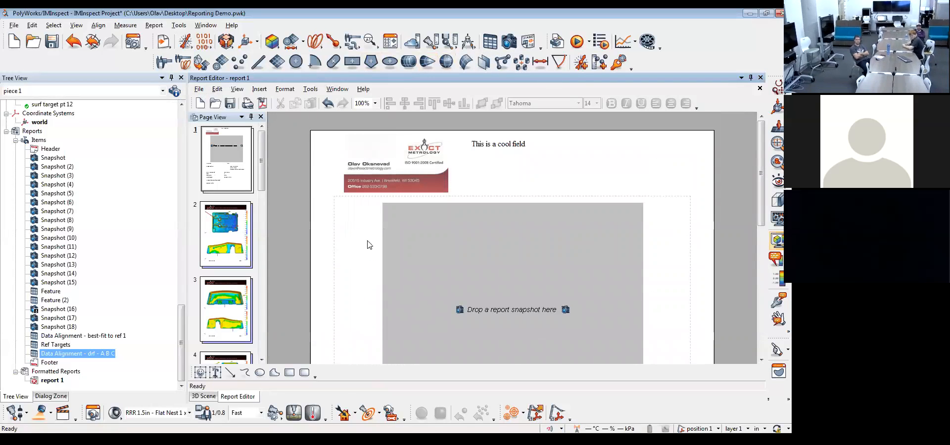
pyautogui.scroll(-3, 372, 242)
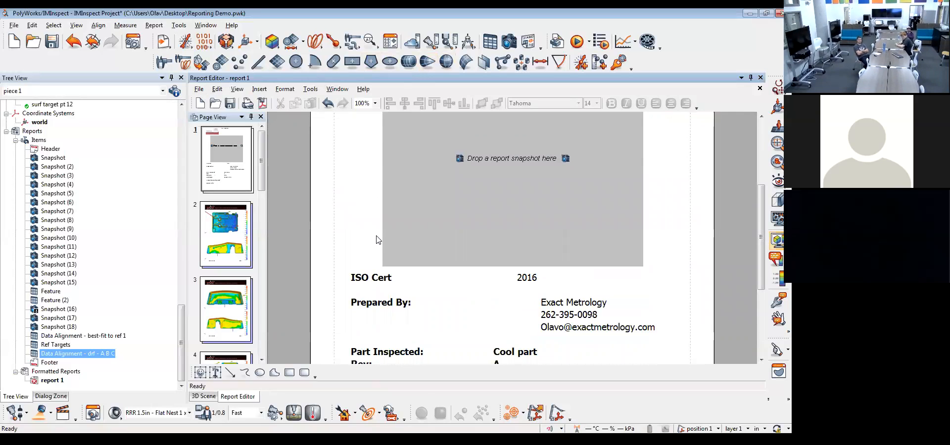
pyautogui.scroll(-3, 379, 240)
pyautogui.click(247, 267)
pyautogui.click(226, 297)
pyautogui.scroll(-5, 223, 308)
pyautogui.click(228, 237)
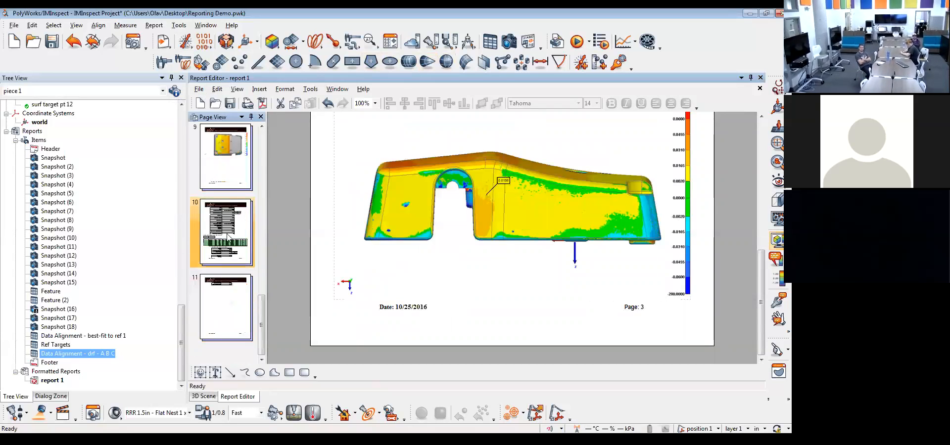
pyautogui.scroll(3, 225, 240)
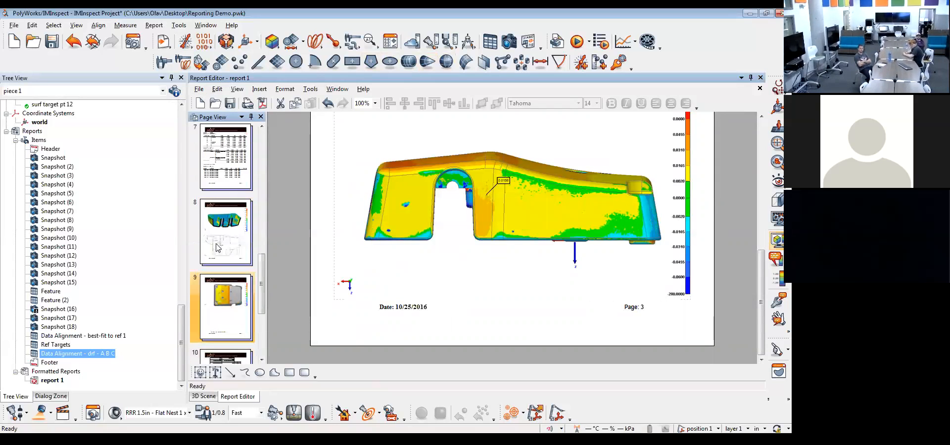
pyautogui.click(224, 257)
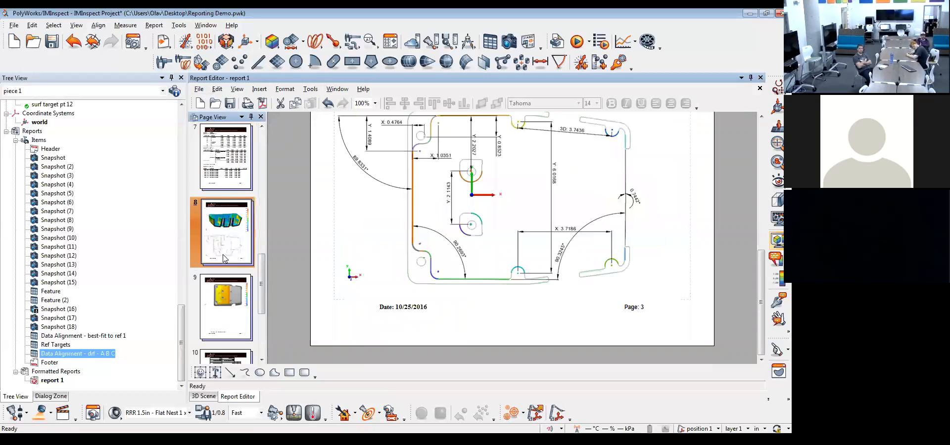
pyautogui.scroll(3, 288, 253)
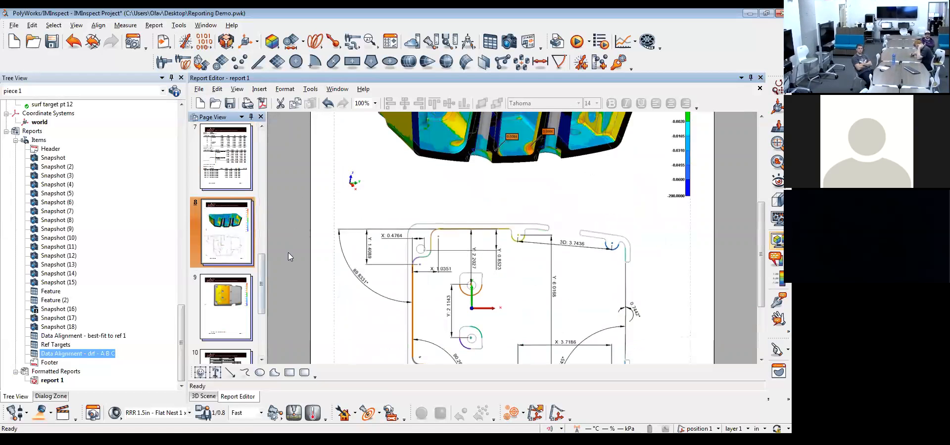
pyautogui.moveTo(262, 267); pyautogui.dragTo(269, 142)
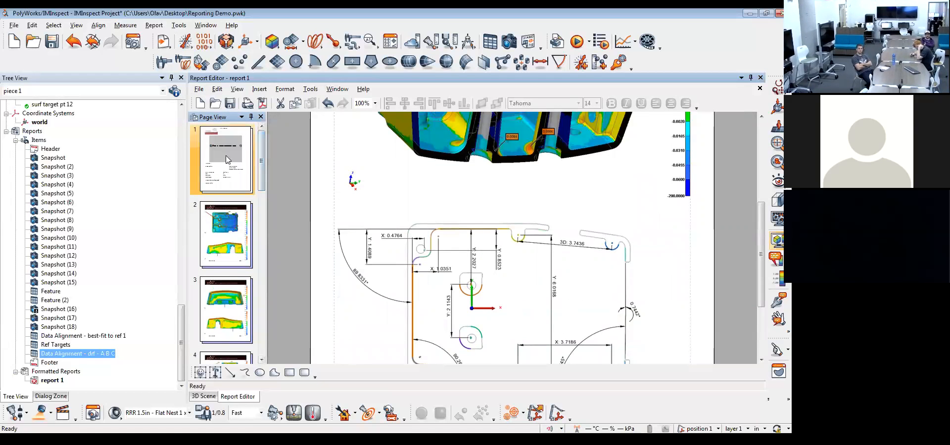
# Save the report as a layout file named "default" on the Desktop and create a new formatted report.
pyautogui.click(200, 89)
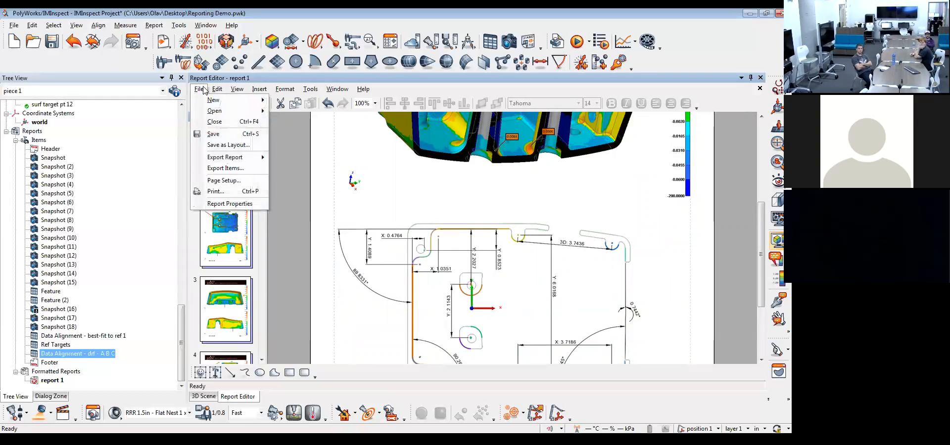
pyautogui.click(218, 145)
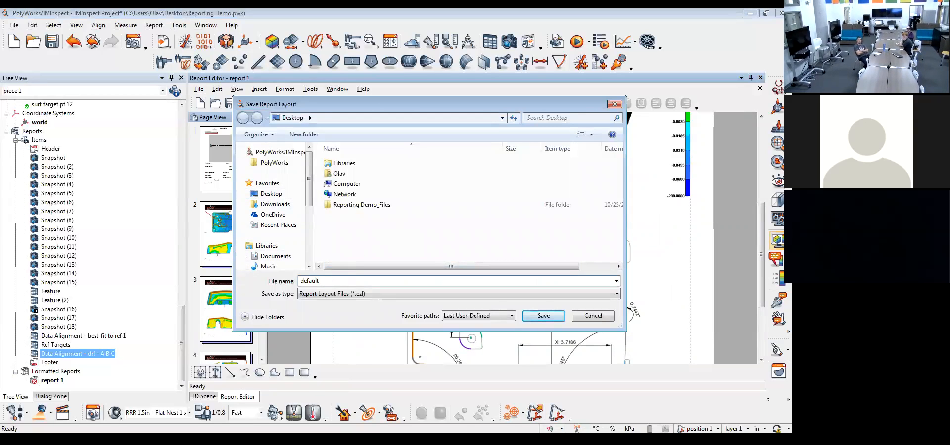
pyautogui.click(543, 316)
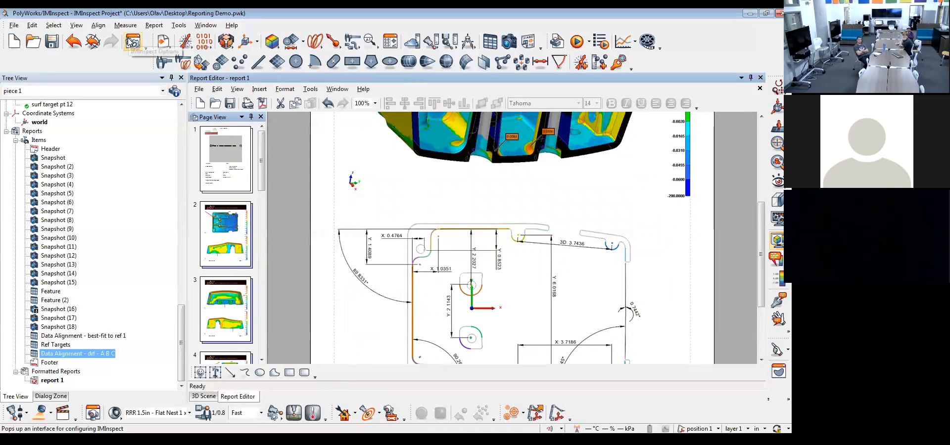
pyautogui.click(200, 103)
pyautogui.click(221, 302)
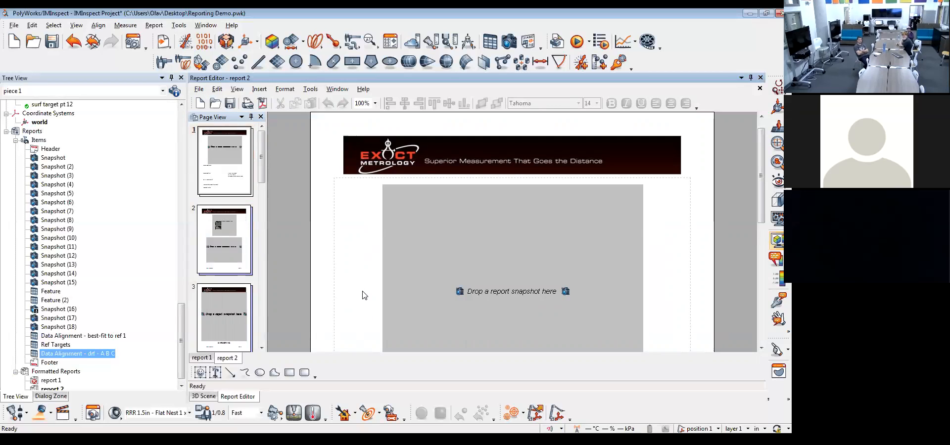
# Browse for the default report layout in the report options and move default.ezl and default_Files from the Desktop to the PolyWorks 2016 layout folder.
pyautogui.click(138, 48)
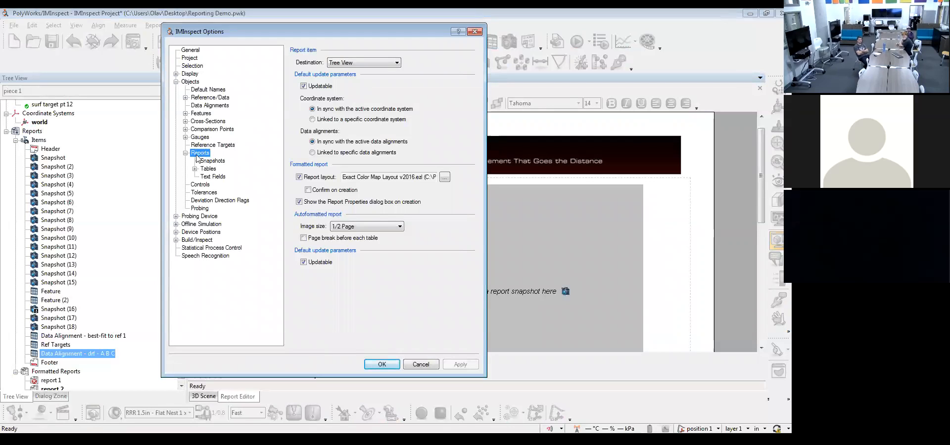
pyautogui.click(445, 177)
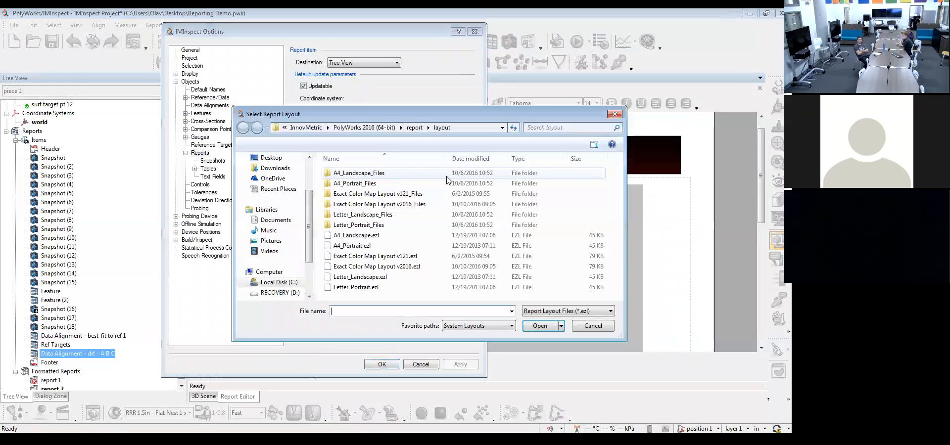
pyautogui.click(294, 159)
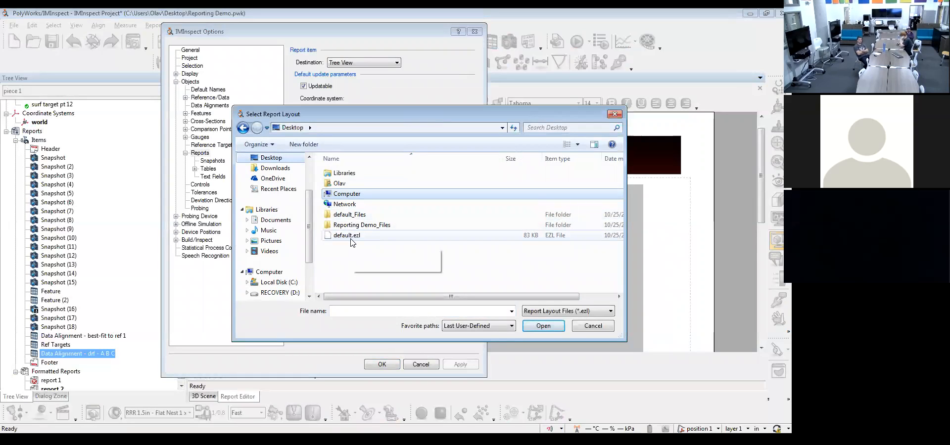
pyautogui.click(353, 238)
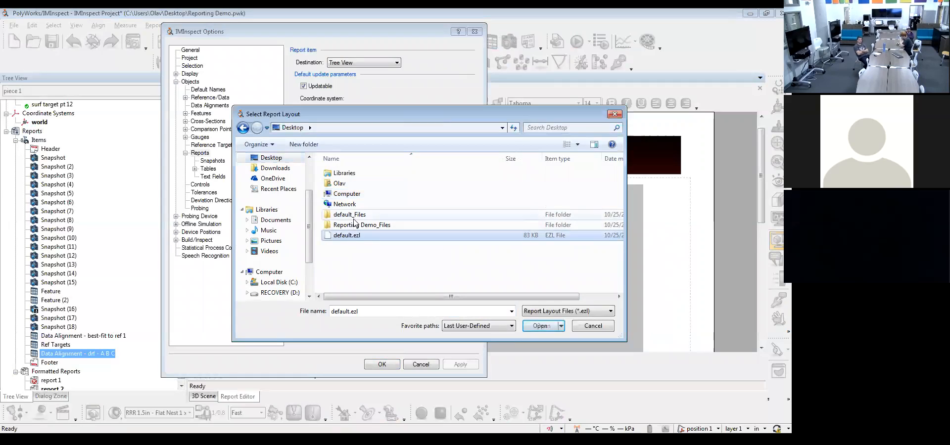
pyautogui.click(355, 216)
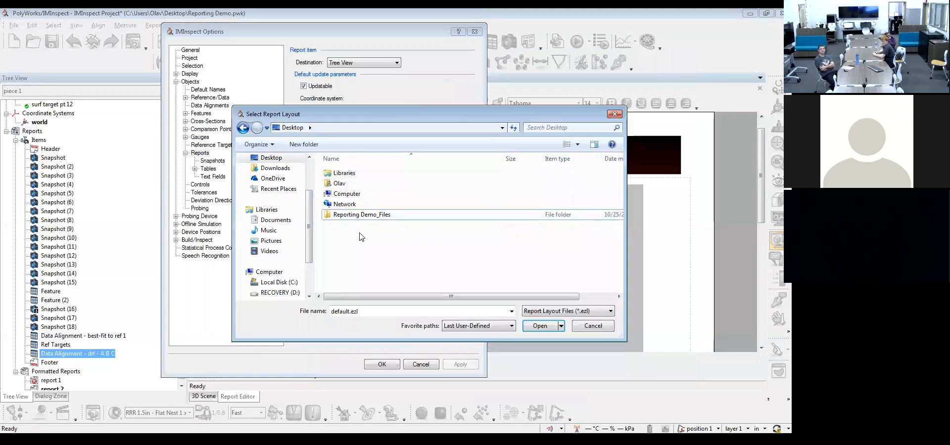
# Set default.ezl from C:\Program Files\InnovMetric\PolyWorks 2016 (64-bit)\report\layout as the default report layout and apply the options.
pyautogui.click(358, 195)
pyautogui.doubleClick(380, 195)
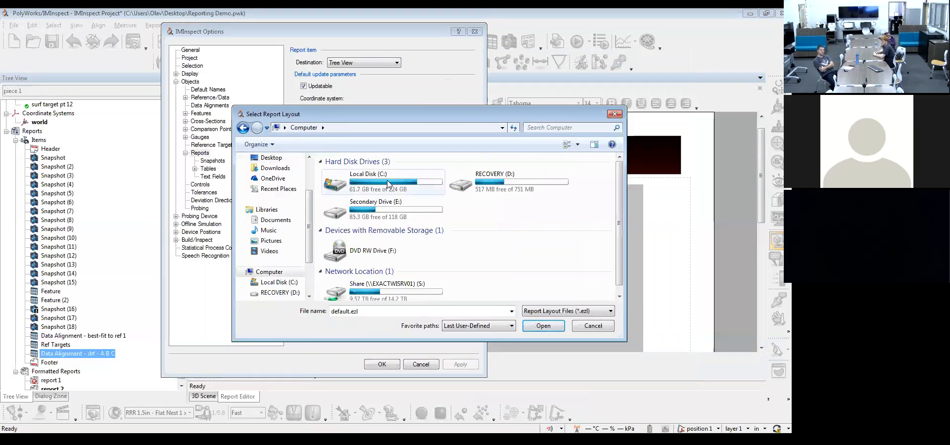
pyautogui.doubleClick(391, 182)
pyautogui.scroll(-1, 376, 263)
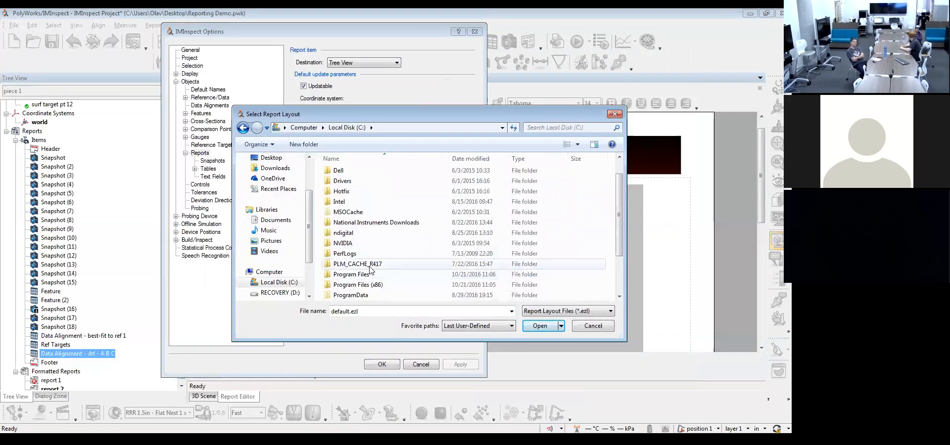
pyautogui.doubleClick(368, 275)
pyautogui.scroll(-3, 367, 258)
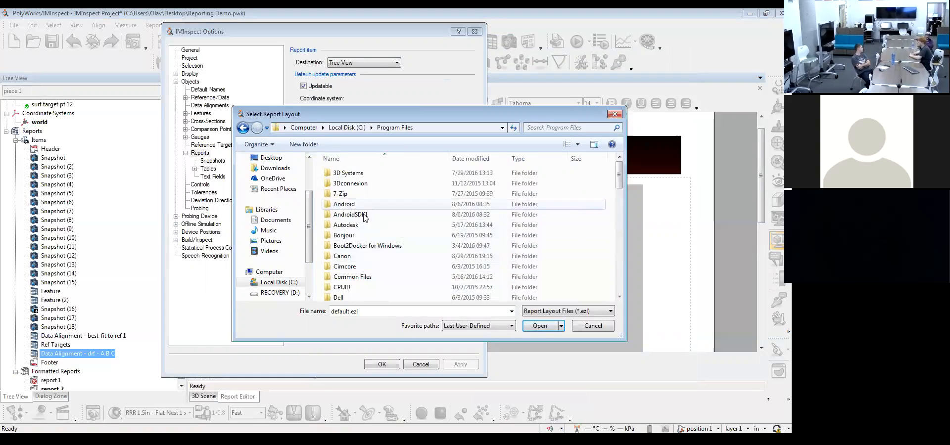
pyautogui.doubleClick(367, 246)
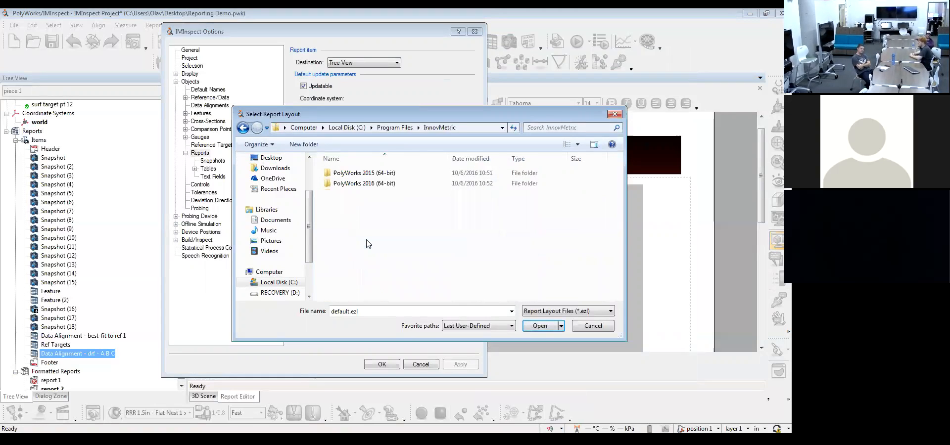
pyautogui.doubleClick(379, 183)
pyautogui.scroll(-3, 379, 189)
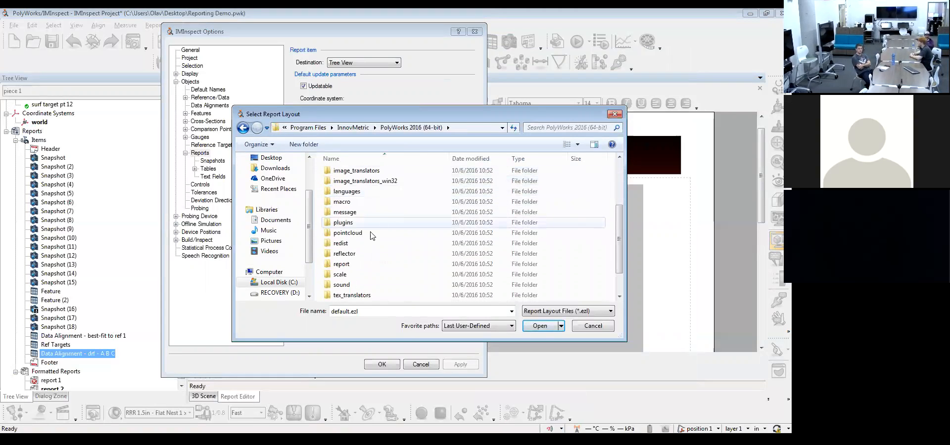
pyautogui.doubleClick(361, 269)
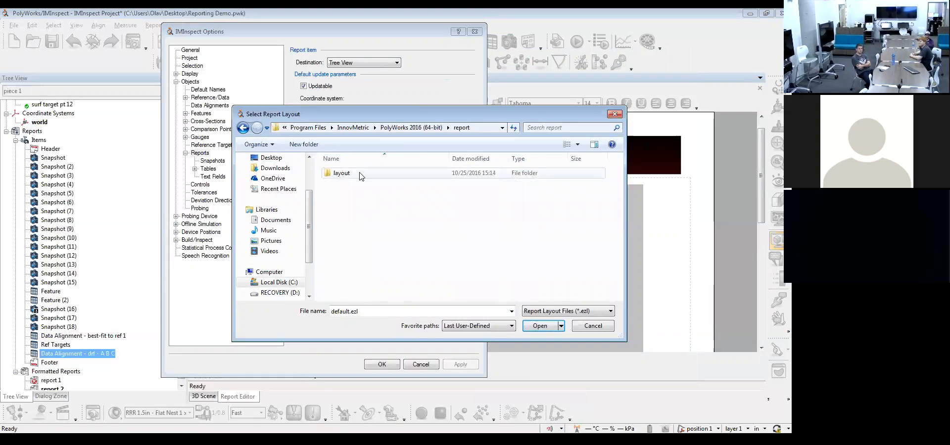
pyautogui.doubleClick(362, 182)
pyautogui.scroll(-1, 387, 257)
pyautogui.doubleClick(384, 253)
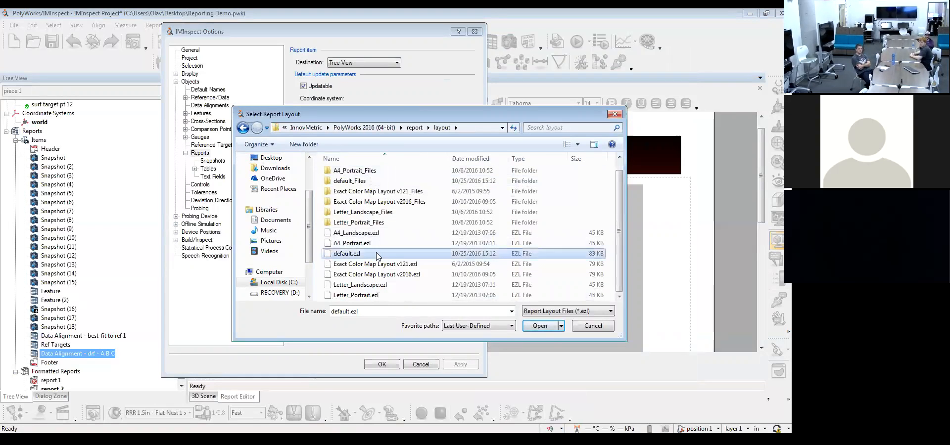
pyautogui.click(460, 364)
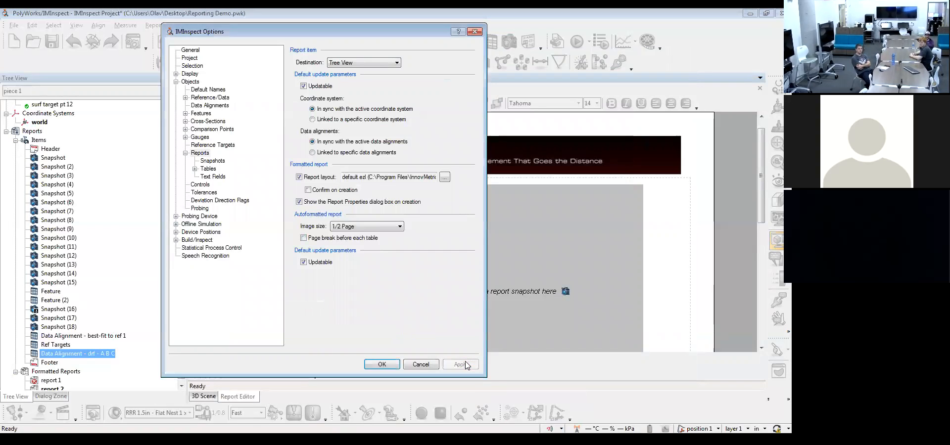
# Create a new formatted report from the default layout with ISO Cert Date set to 2016 and Report Units set to MM.
pyautogui.click(382, 364)
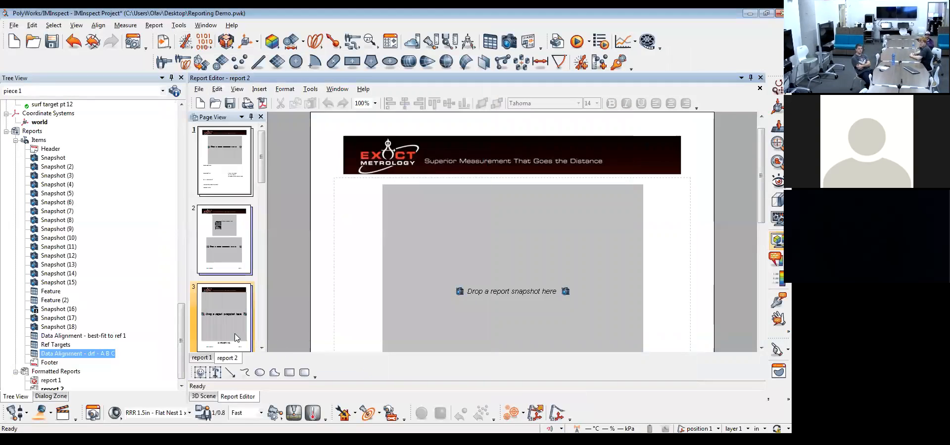
pyautogui.click(201, 103)
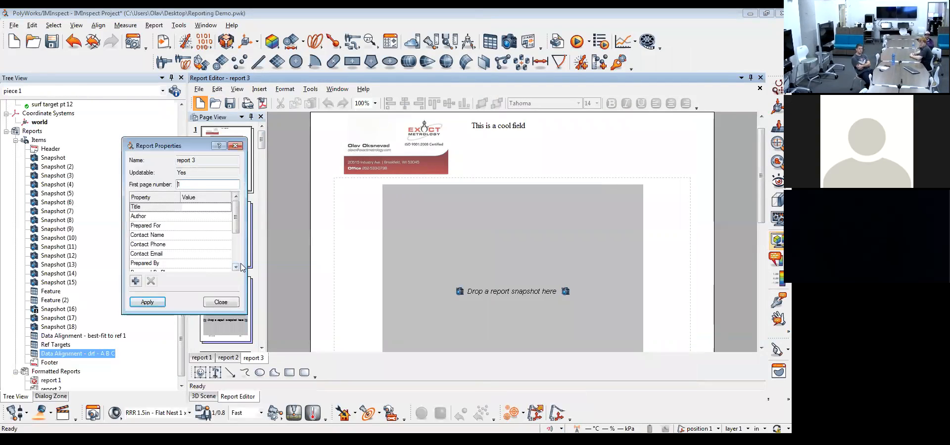
pyautogui.moveTo(237, 213); pyautogui.dragTo(237, 243)
pyautogui.click(193, 265)
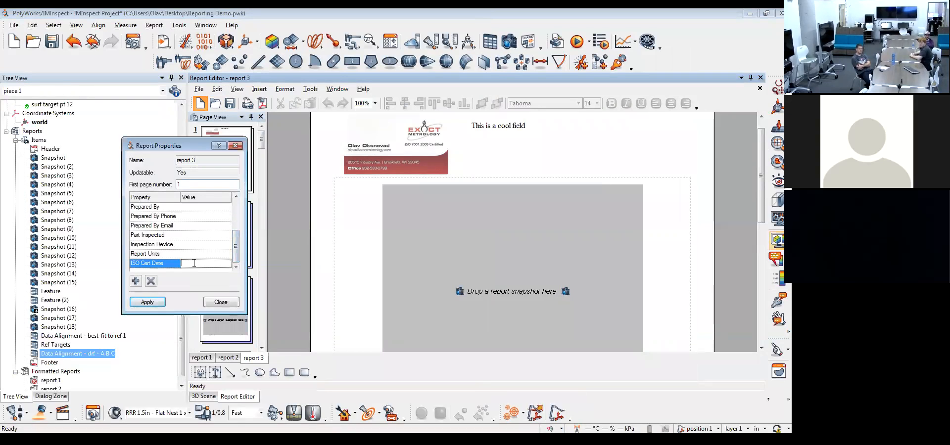
pyautogui.write('2016')
pyautogui.press('Up')
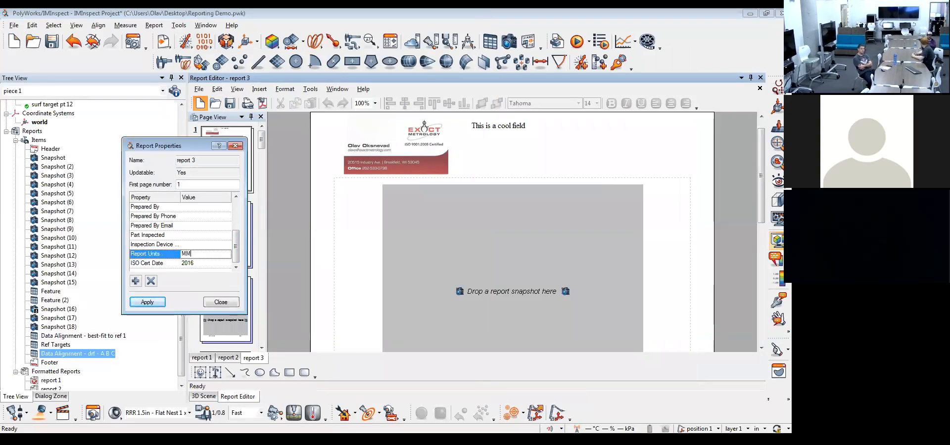
pyautogui.press('Up')
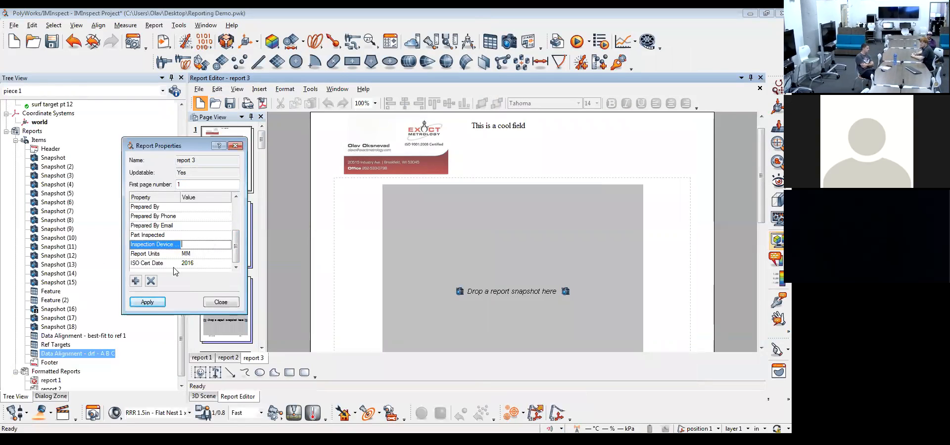
pyautogui.click(221, 302)
pyautogui.scroll(-3, 562, 194)
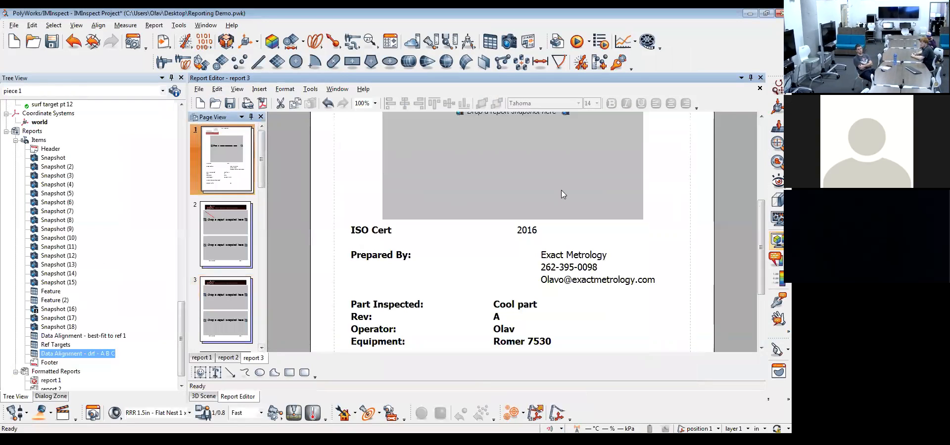
pyautogui.scroll(-3, 563, 194)
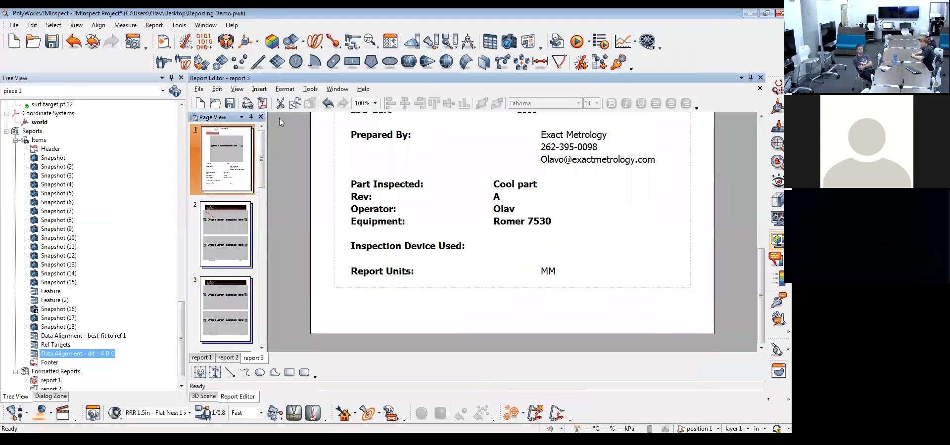
pyautogui.scroll(1, 589, 233)
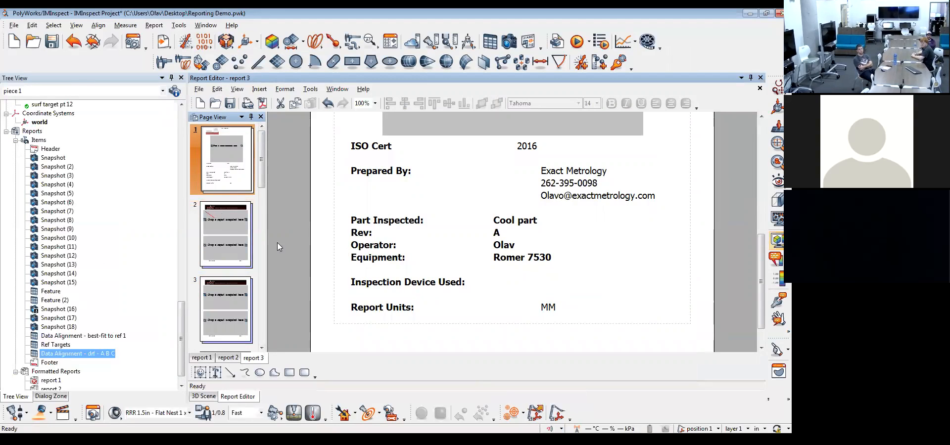
# Fill the two snapshot placeholders on page 2 of the report with Snapshot above and Snapshot (2) below.
pyautogui.click(226, 233)
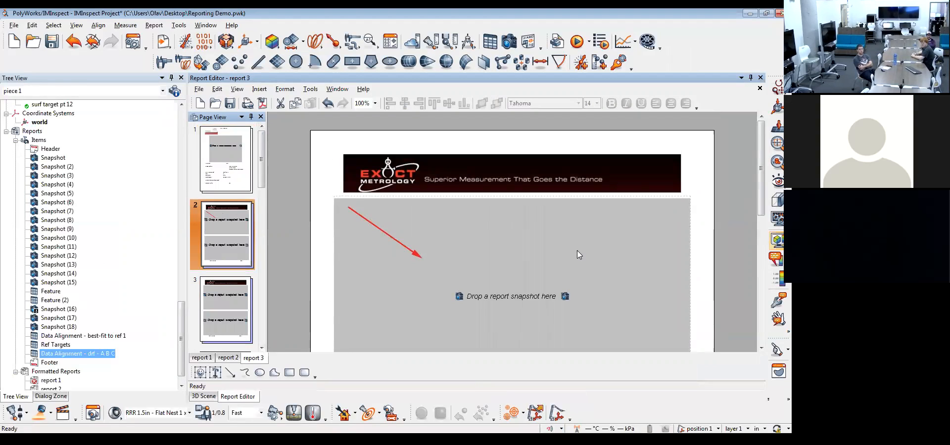
pyautogui.scroll(-2, 581, 268)
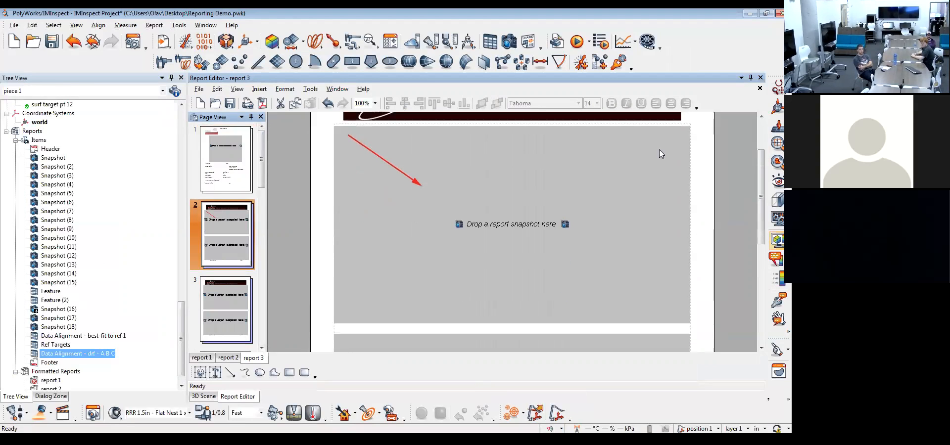
pyautogui.click(583, 158)
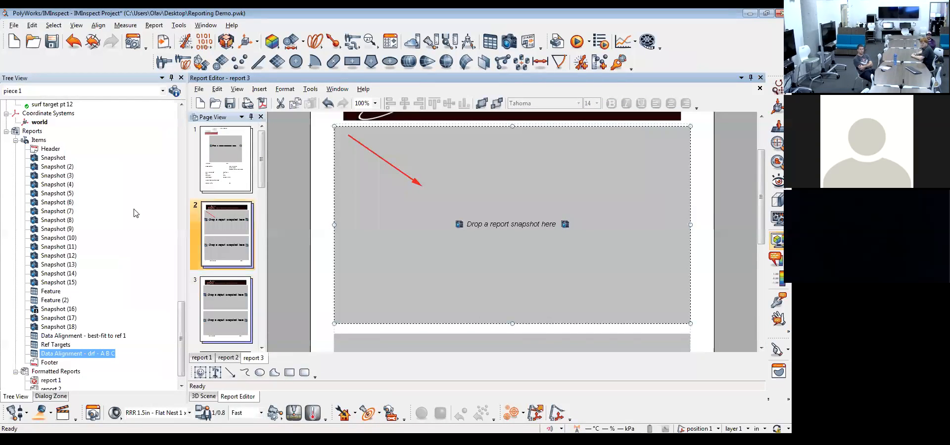
pyautogui.click(60, 157)
pyautogui.moveTo(62, 157); pyautogui.dragTo(505, 221)
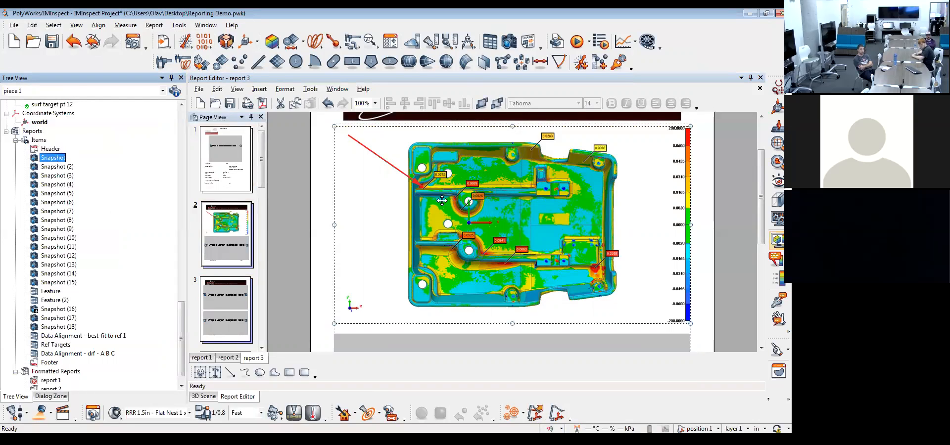
pyautogui.click(58, 168)
pyautogui.moveTo(57, 169); pyautogui.dragTo(470, 341)
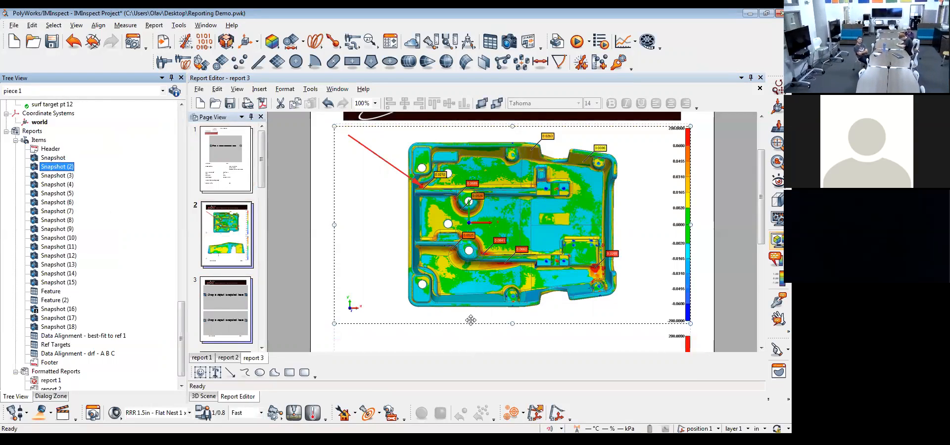
pyautogui.scroll(-3, 471, 321)
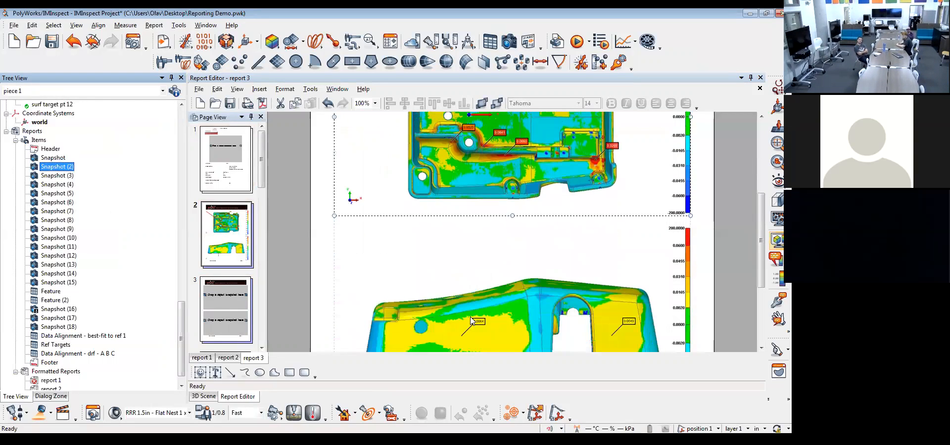
# Fill the two snapshot placeholders on page 3 of the report with Snapshot (3) above and Snapshot (4) below.
pyautogui.click(226, 310)
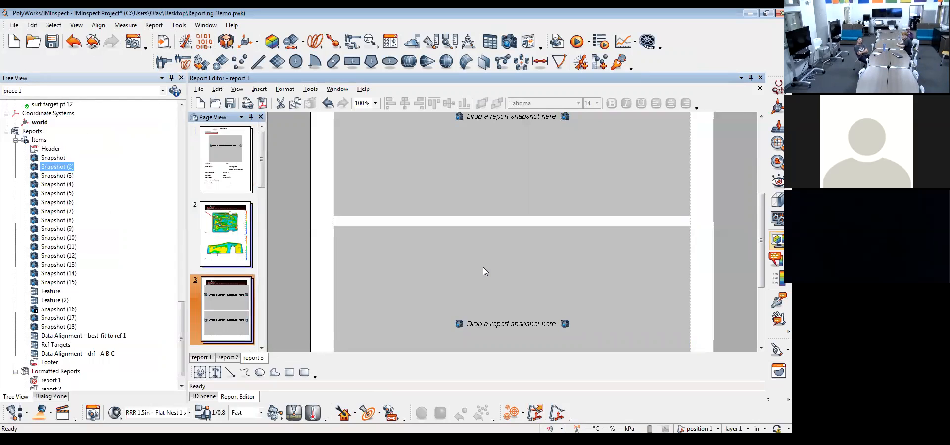
pyautogui.moveTo(69, 176); pyautogui.dragTo(495, 163)
pyautogui.click(69, 184)
pyautogui.moveTo(69, 187); pyautogui.dragTo(629, 310)
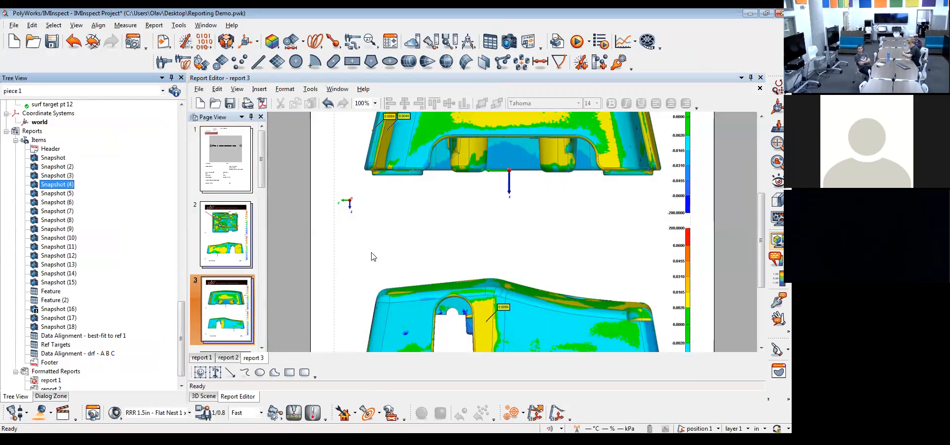
# Return to the 3D scene and create report tables from the tree objects running from the features through surf target pt 12.
pyautogui.click(200, 397)
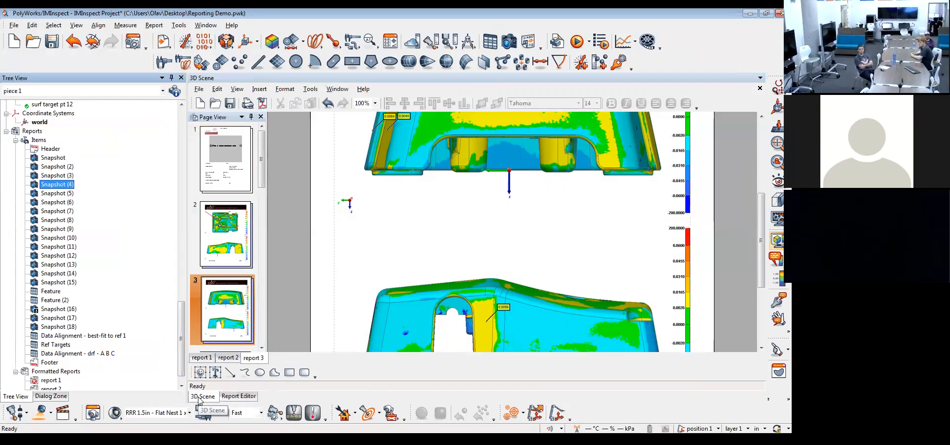
pyautogui.moveTo(180, 315); pyautogui.dragTo(192, 249)
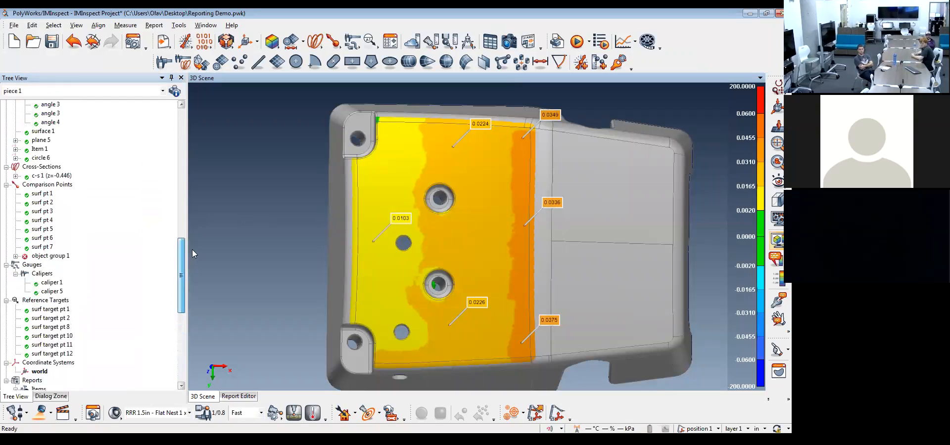
pyautogui.scroll(7, 49, 285)
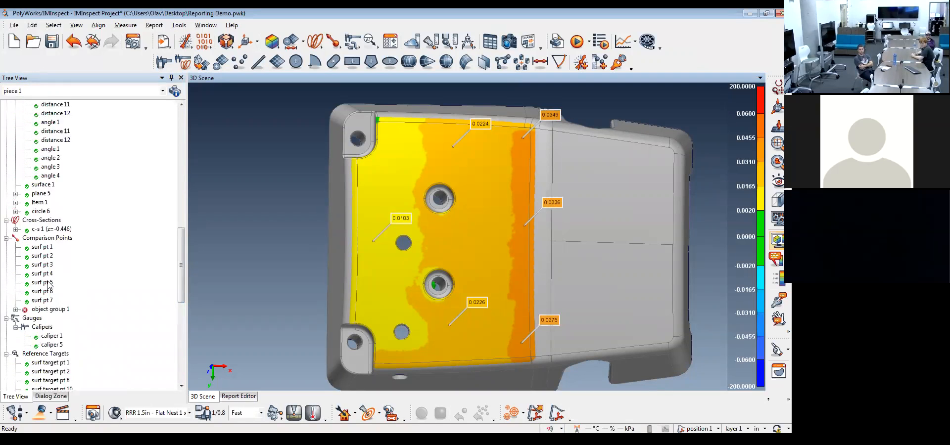
pyautogui.scroll(-1, 56, 267)
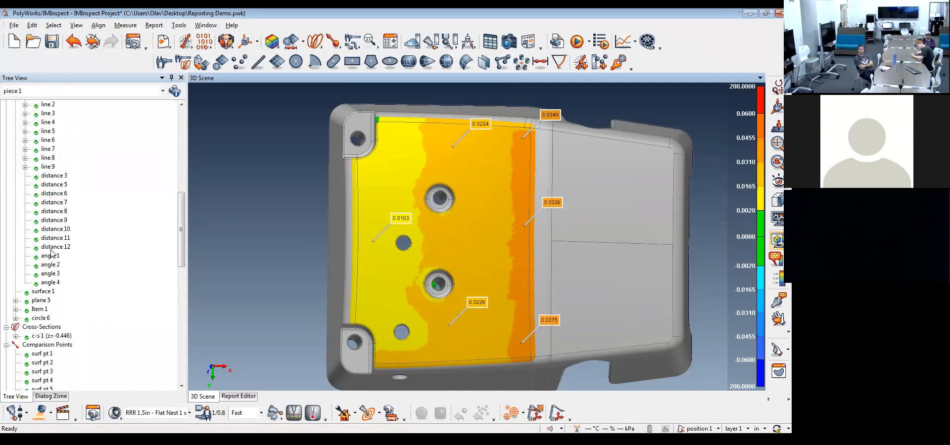
pyautogui.click(42, 300)
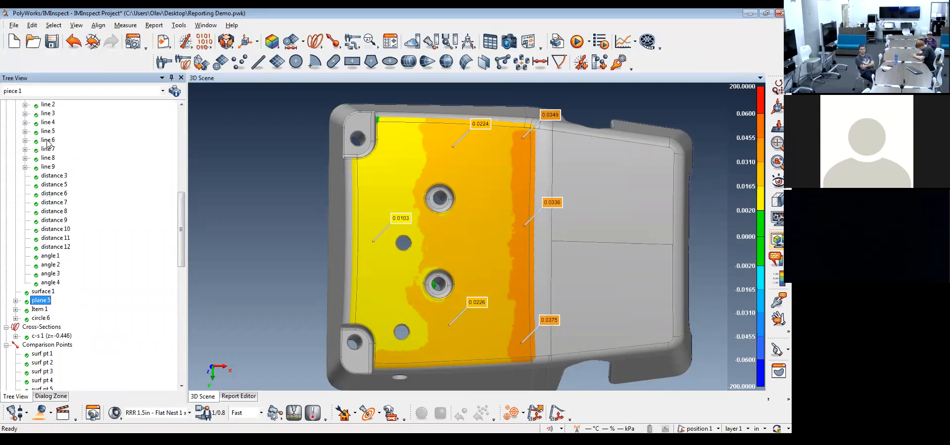
pyautogui.scroll(-2, 67, 223)
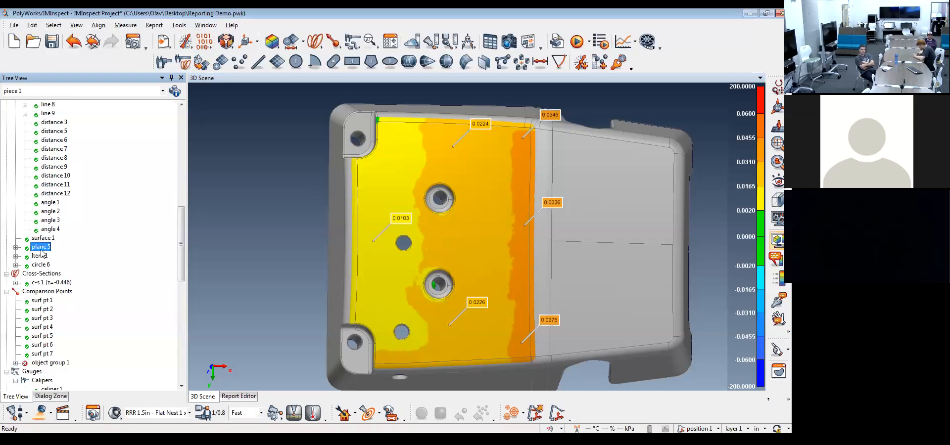
pyautogui.scroll(10, 86, 249)
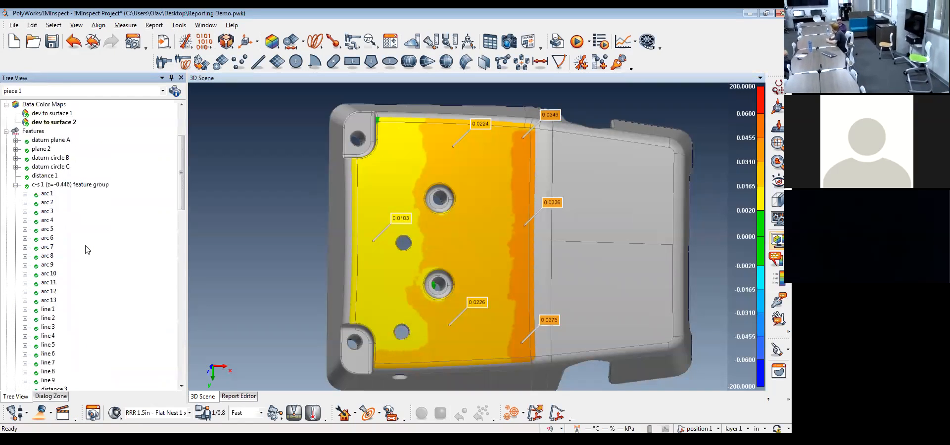
pyautogui.scroll(3, 86, 249)
pyautogui.scroll(-11, 106, 261)
pyautogui.scroll(-7, 109, 260)
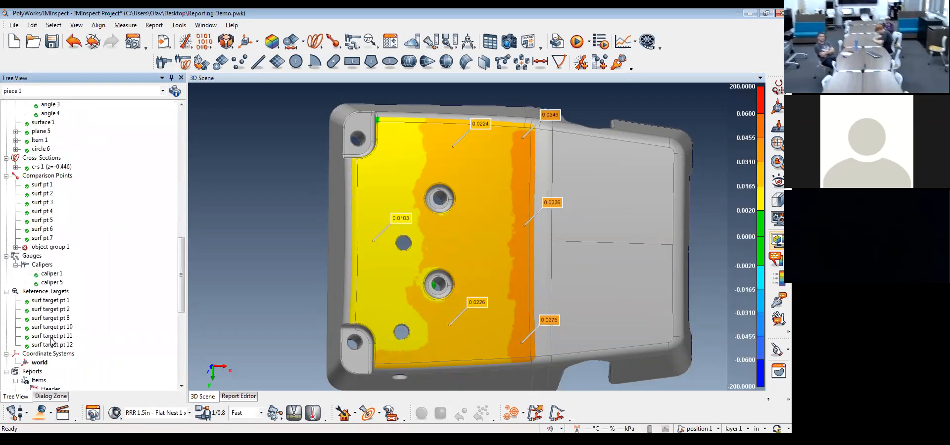
pyautogui.keyDown('shift'); pyautogui.click(52, 345); pyautogui.keyUp('shift')
pyautogui.rightClick(52, 346)
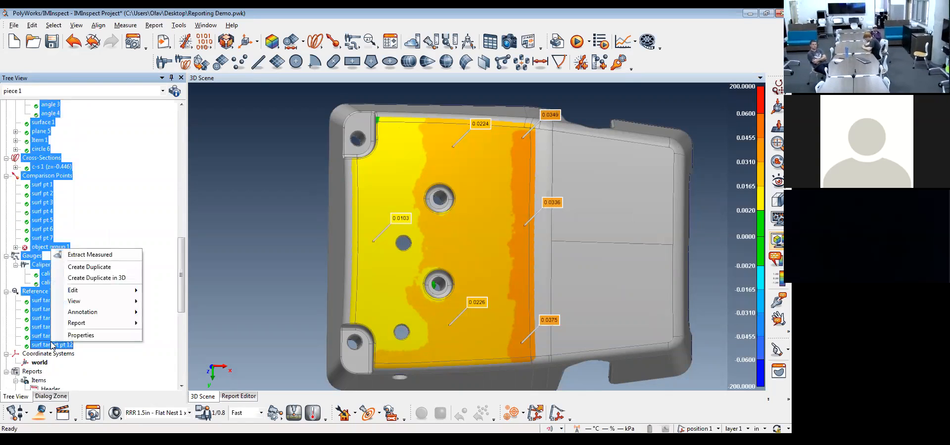
pyautogui.moveTo(79, 323)
pyautogui.click(157, 322)
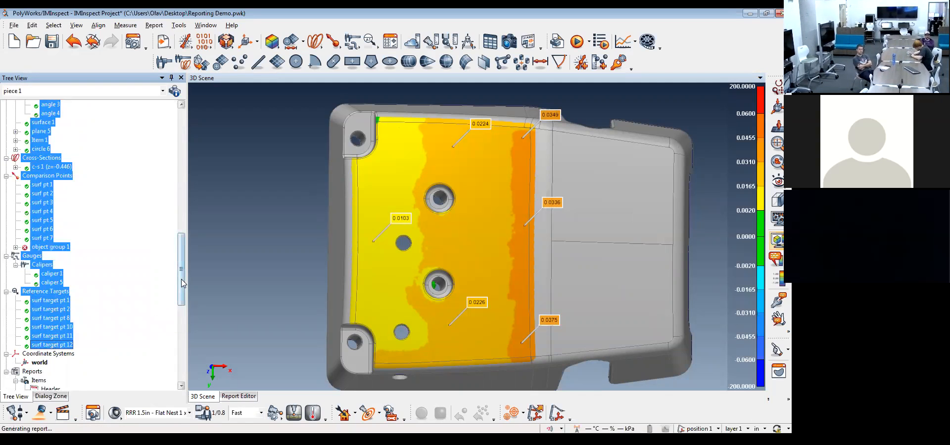
# Review the contents of the new Feature (3) and Cross-Sections report tables.
pyautogui.moveTo(181, 279); pyautogui.dragTo(181, 337)
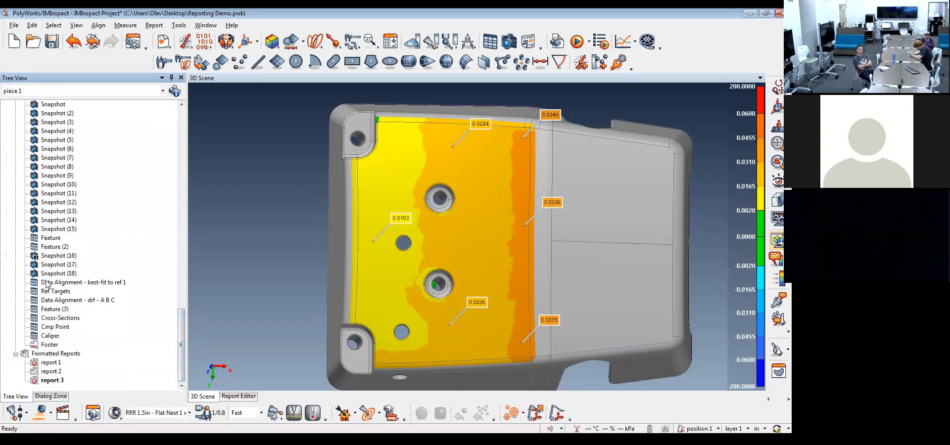
pyautogui.click(52, 309)
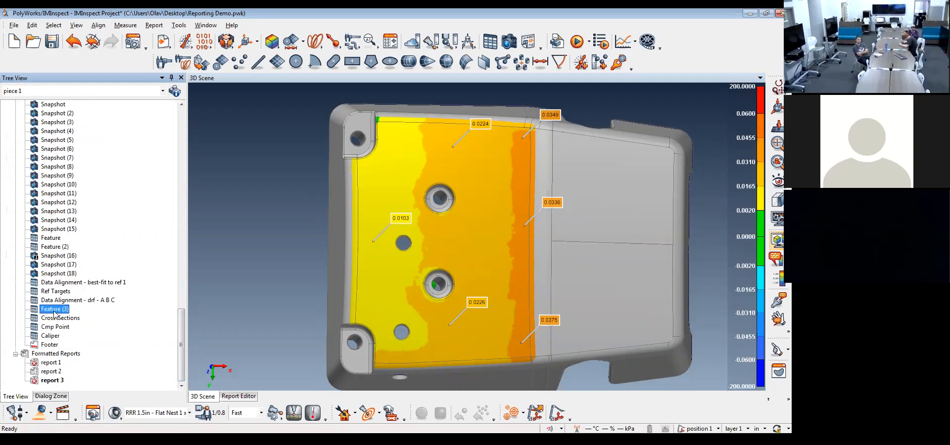
pyautogui.doubleClick(54, 310)
pyautogui.moveTo(325, 98); pyautogui.dragTo(328, 167)
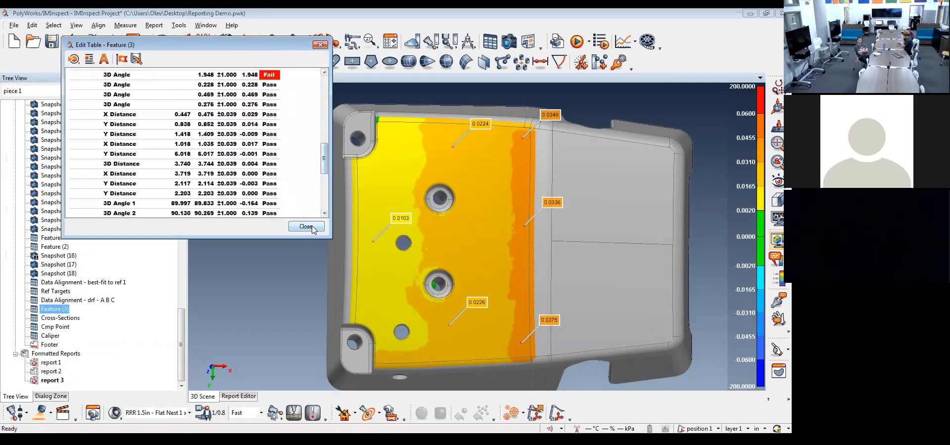
pyautogui.click(307, 227)
pyautogui.doubleClick(60, 318)
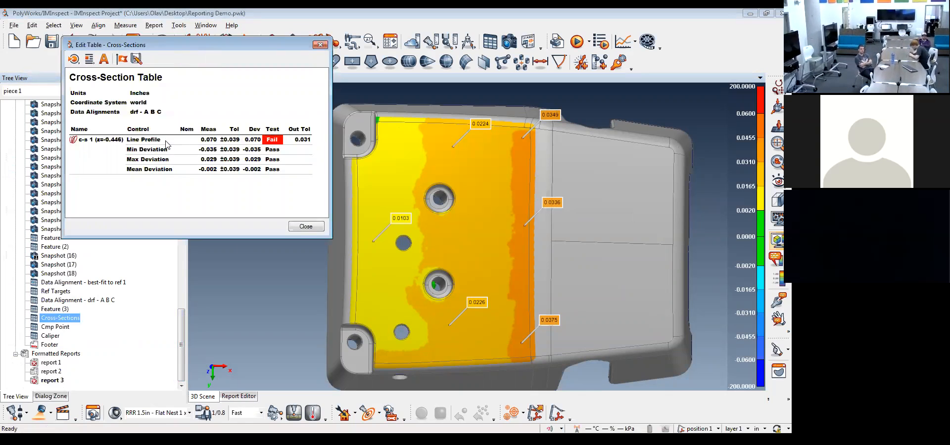
pyautogui.click(291, 225)
# Review the contents of the new Cmp Point and Caliper report tables.
pyautogui.click(57, 328)
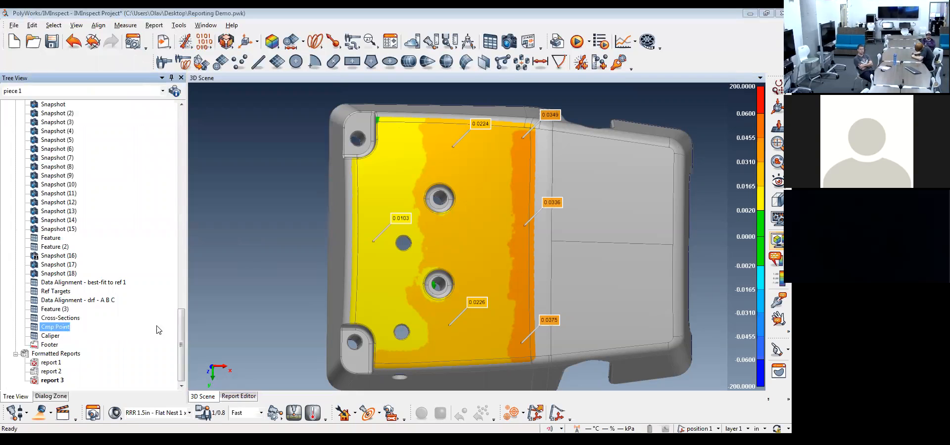
pyautogui.moveTo(324, 80); pyautogui.dragTo(324, 196)
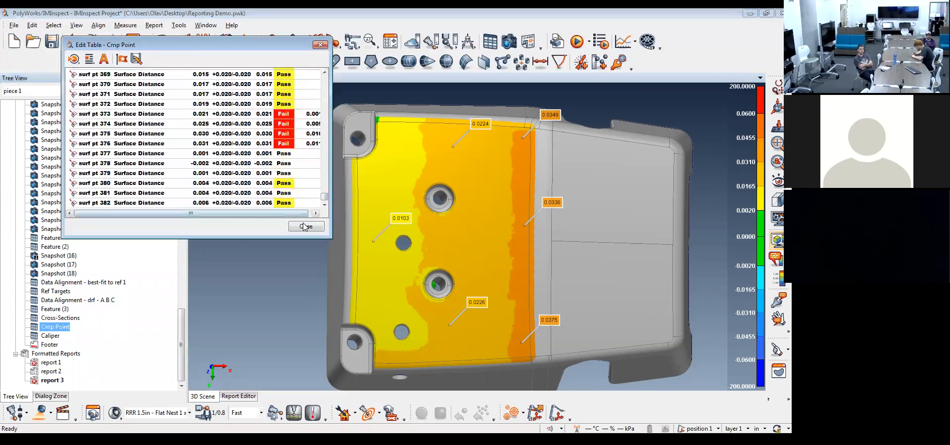
pyautogui.click(305, 226)
pyautogui.doubleClick(50, 336)
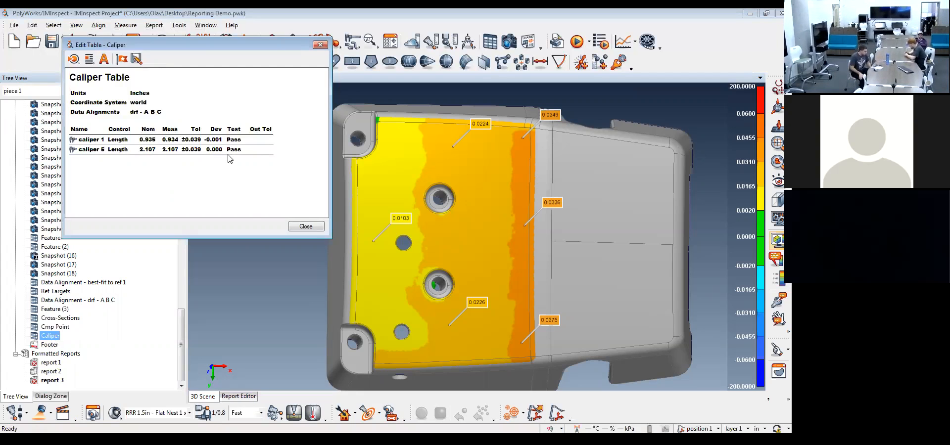
pyautogui.click(305, 227)
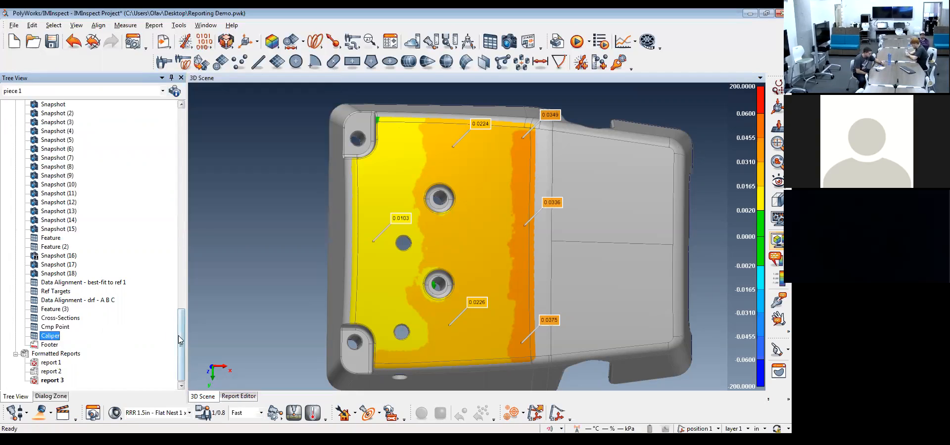
# Look through the Feature (3) table once more and reopen the Caliper table.
pyautogui.doubleClick(57, 310)
pyautogui.moveTo(322, 97); pyautogui.dragTo(323, 207)
pyautogui.click(306, 227)
pyautogui.doubleClick(48, 336)
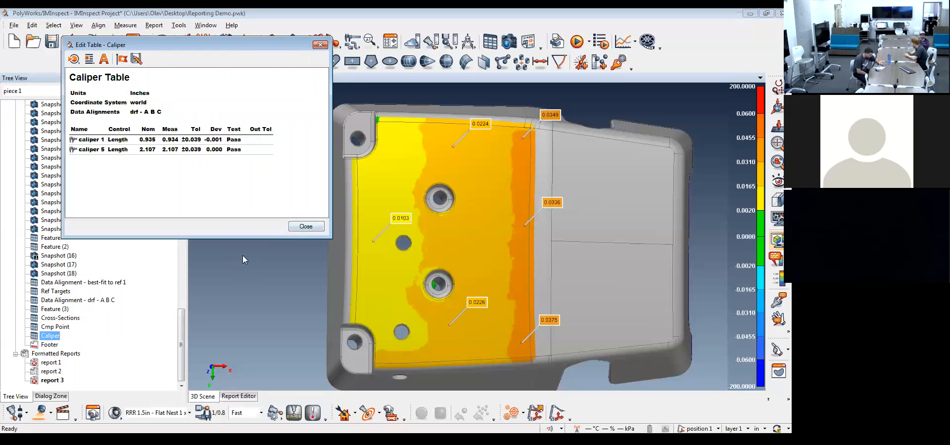
# Close the Caliper table and browse the pages of report 3 in the Report Editor.
pyautogui.click(309, 227)
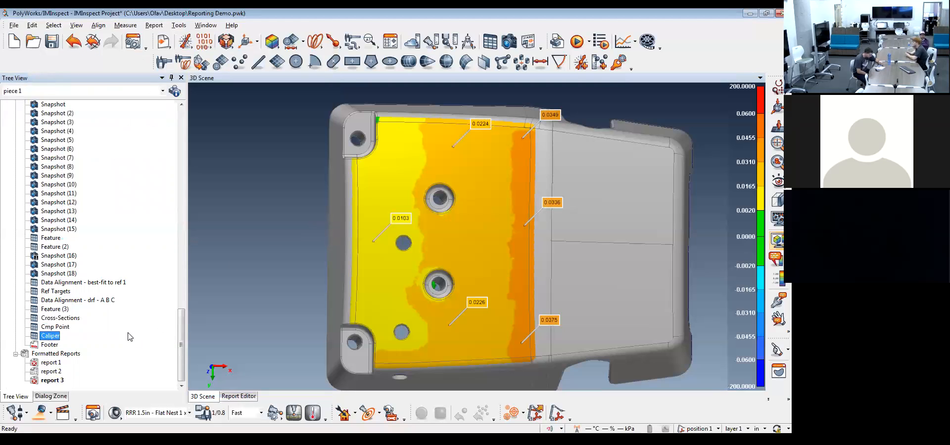
pyautogui.click(239, 397)
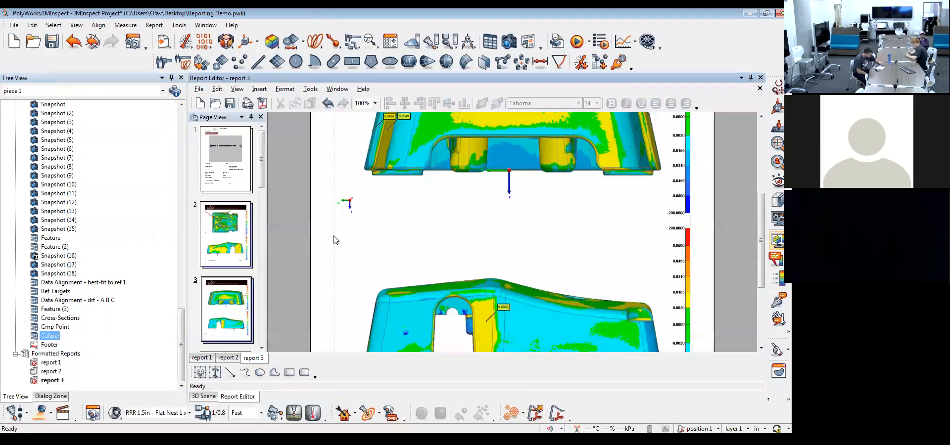
pyautogui.moveTo(262, 149); pyautogui.dragTo(263, 292)
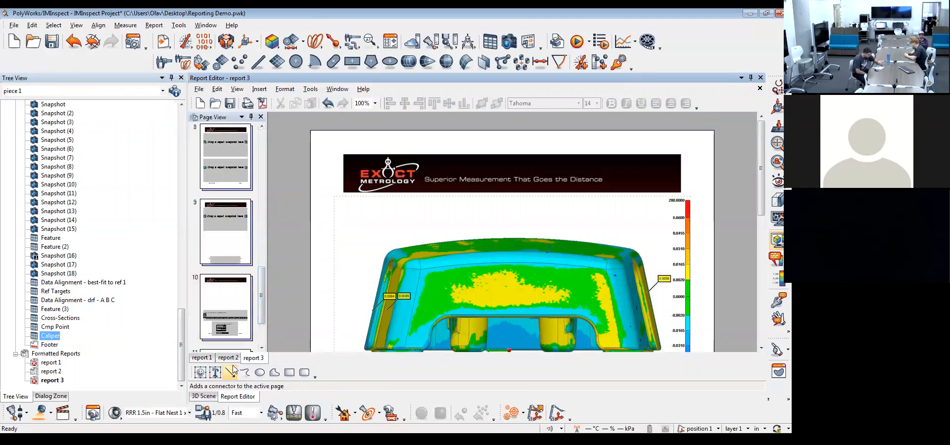
# Review the pages of report 1, including the alignment tables on page 10 and the feature tables on page 7.
pyautogui.click(202, 359)
pyautogui.scroll(4, 326, 208)
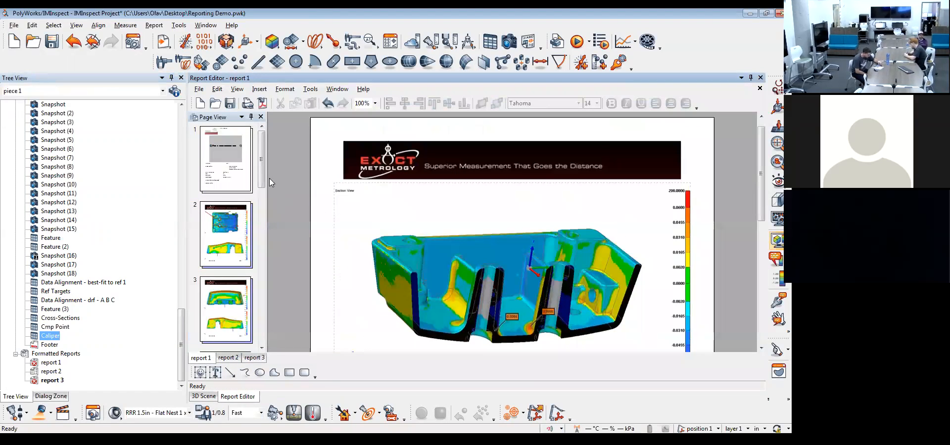
pyautogui.click(237, 163)
pyautogui.scroll(-8, 260, 169)
pyautogui.click(225, 233)
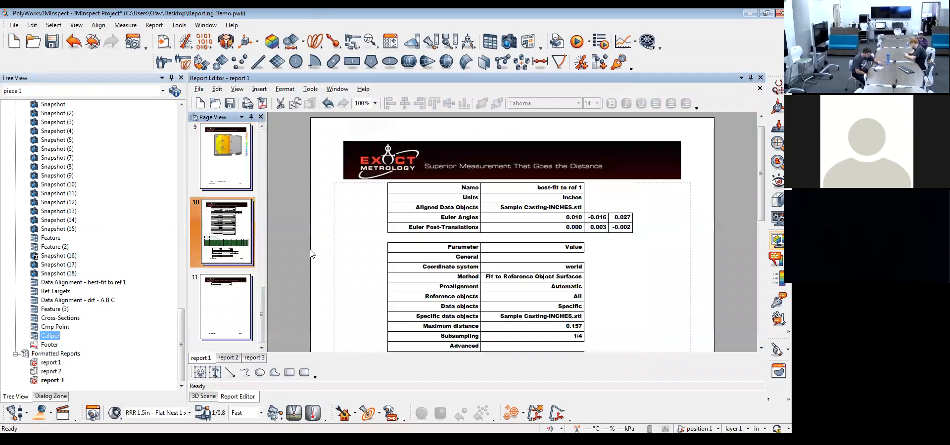
pyautogui.scroll(-8, 412, 258)
pyautogui.scroll(8, 412, 258)
pyautogui.scroll(4, 232, 198)
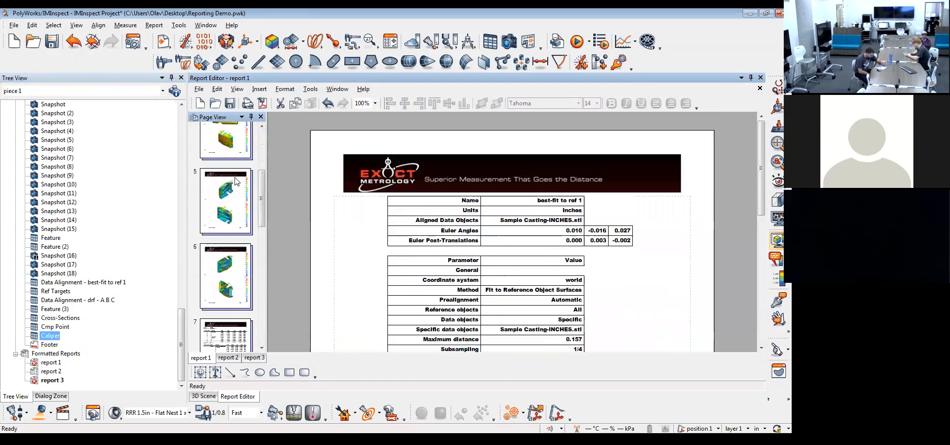
pyautogui.click(229, 179)
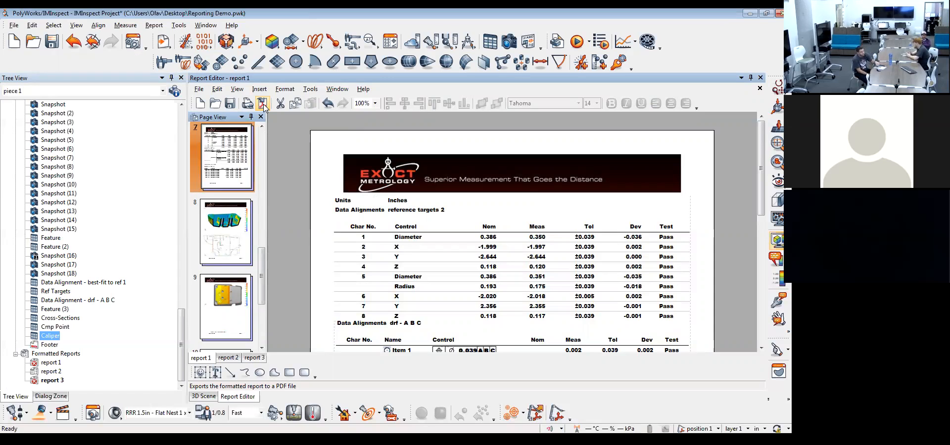
# Export the first Feature table to Microsoft Excel as one page and minimize the resulting workbook.
pyautogui.click(53, 239)
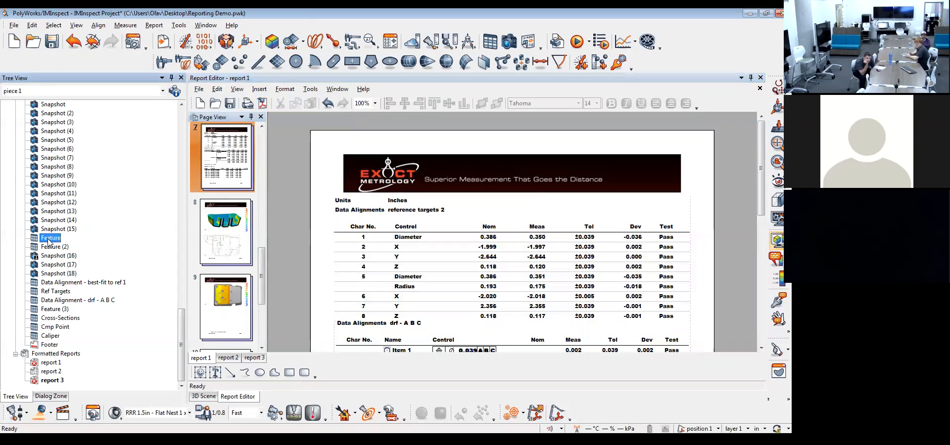
pyautogui.rightClick(43, 243)
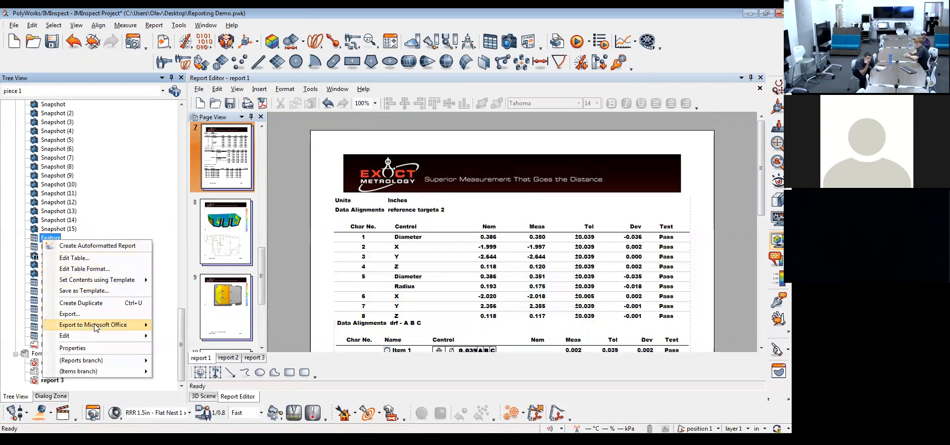
pyautogui.moveTo(95, 328)
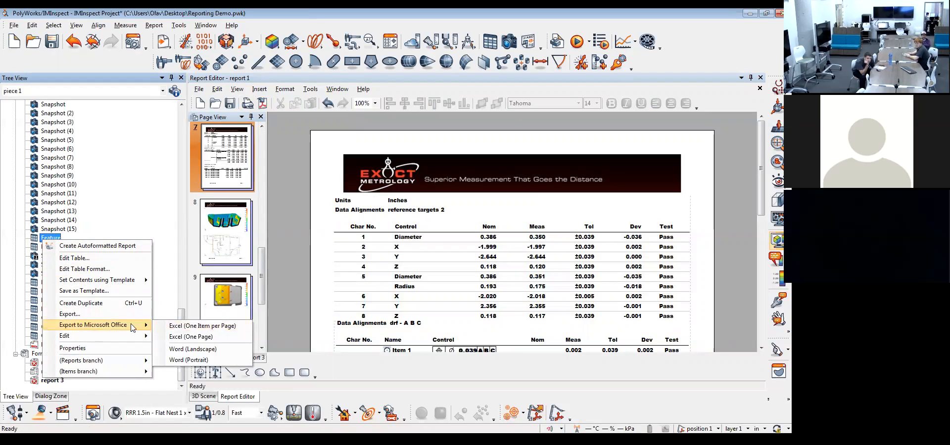
pyautogui.click(180, 339)
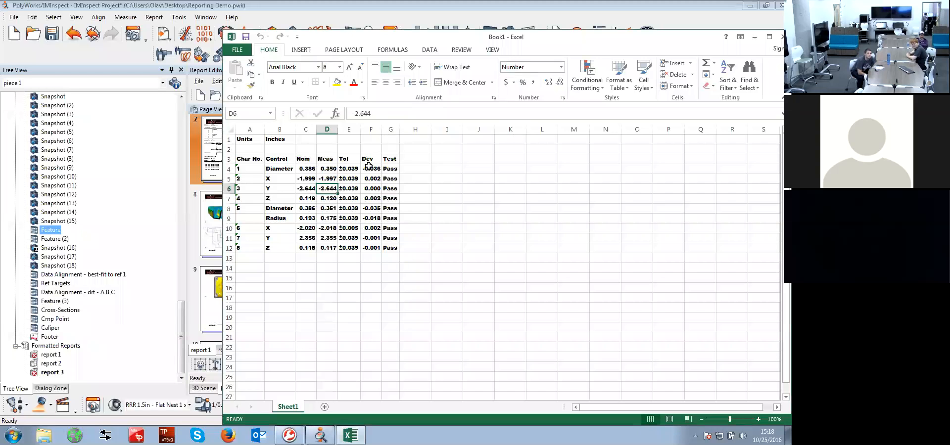
pyautogui.click(754, 38)
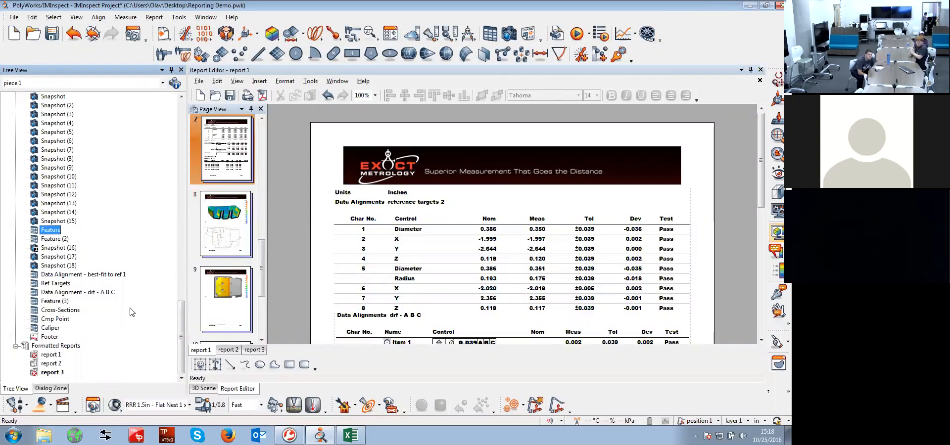
# Export Snapshot (17) to Excel as one page, view the workbook, and close it without saving.
pyautogui.rightClick(51, 256)
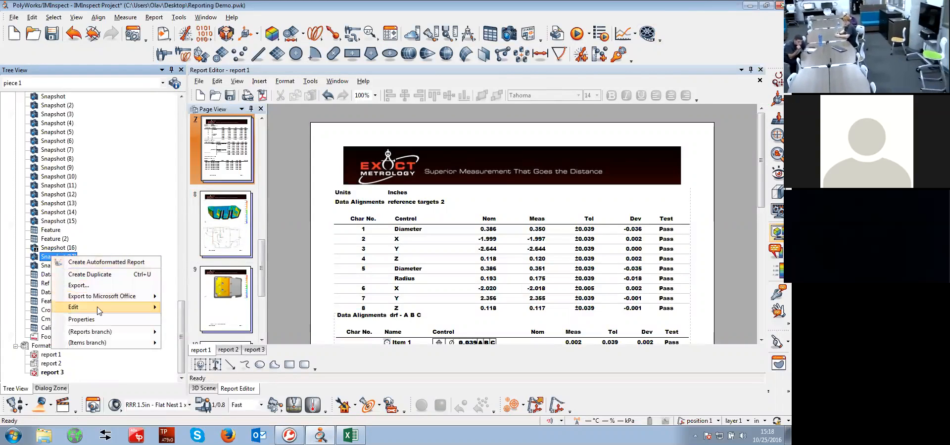
pyautogui.moveTo(99, 311)
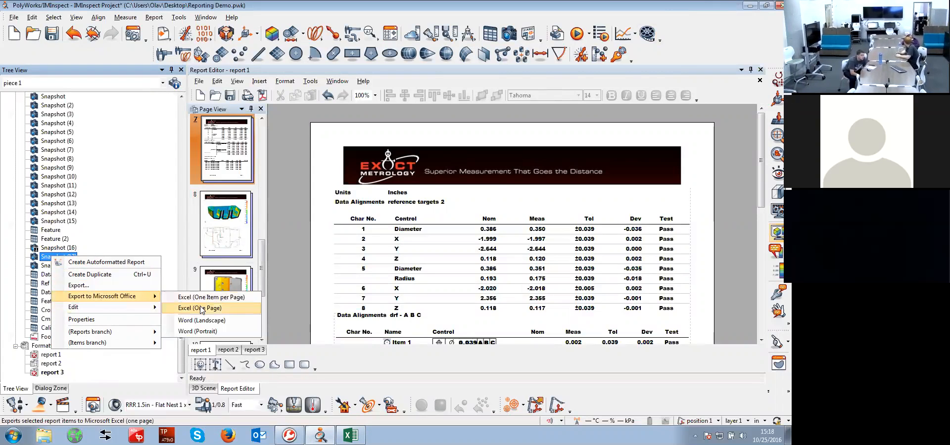
pyautogui.click(201, 309)
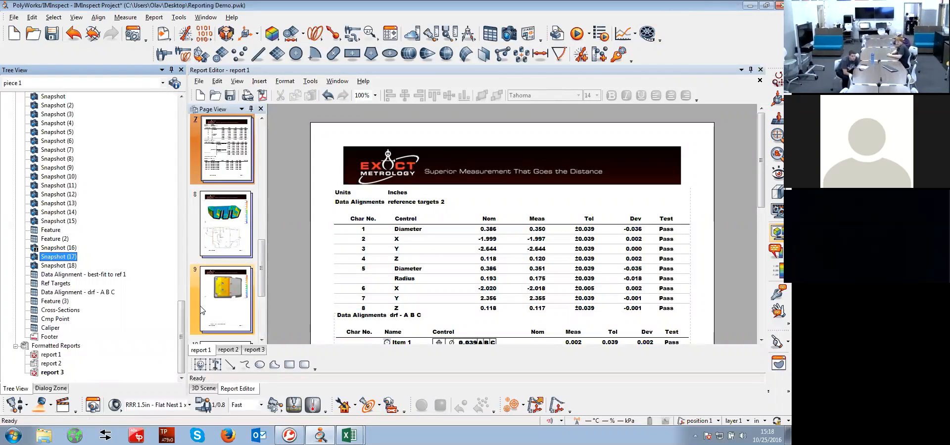
pyautogui.click(350, 435)
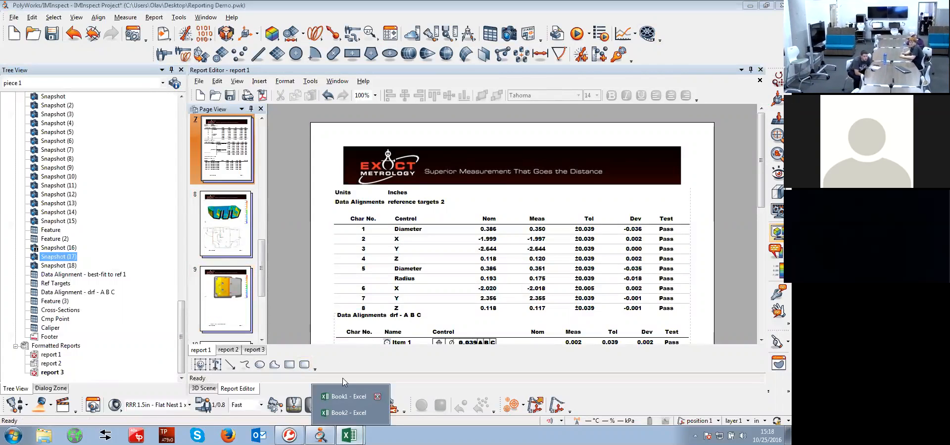
pyautogui.click(346, 413)
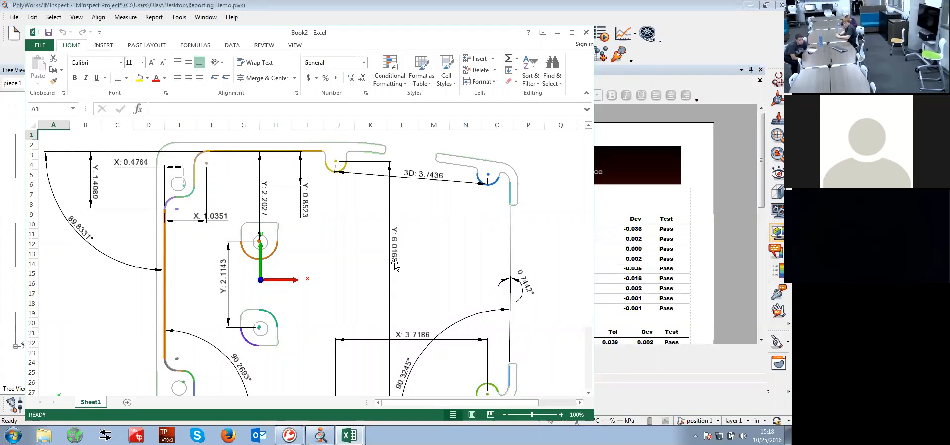
pyautogui.click(586, 33)
pyautogui.click(398, 230)
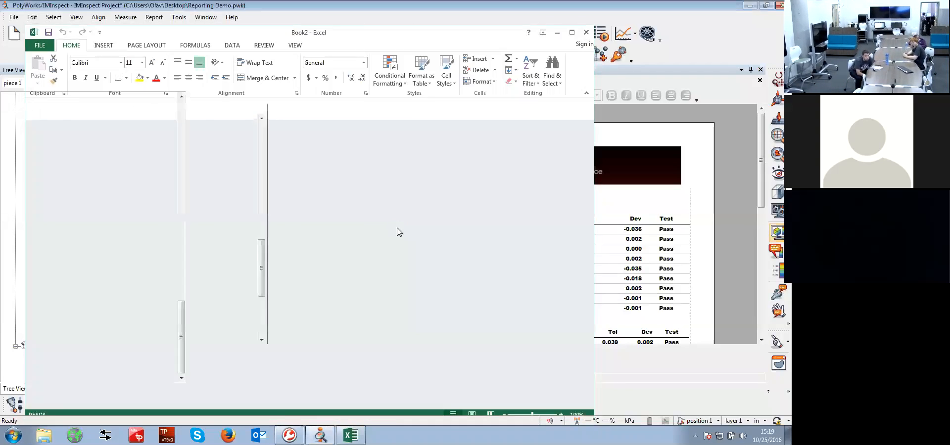
# Export the report items from Feature through Data Alignment - drf - A B C to Excel with one item per page.
pyautogui.press('capslock')
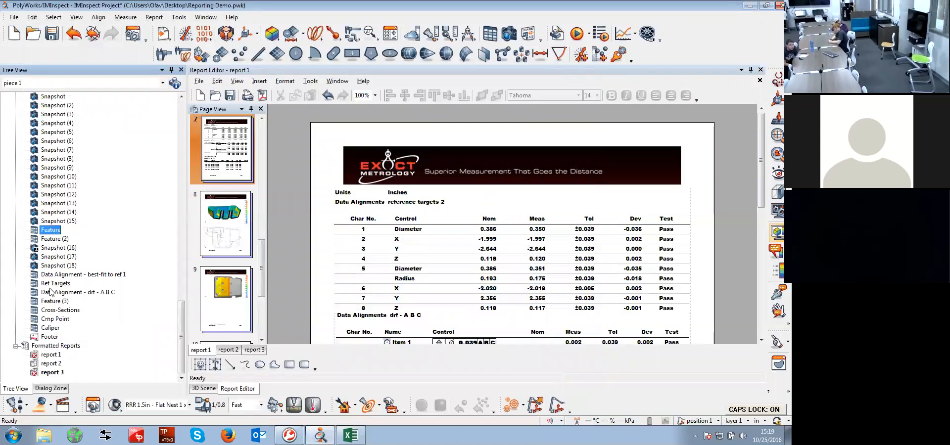
pyautogui.click(65, 293)
pyautogui.press('capslock')
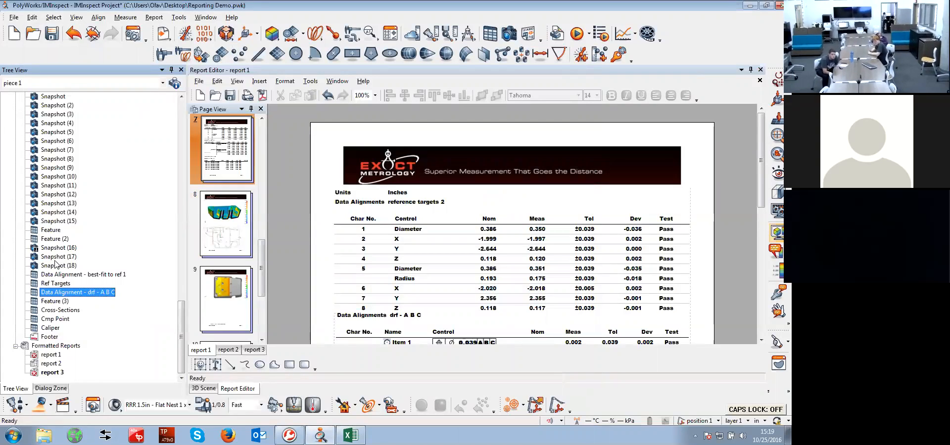
pyautogui.keyDown('shift'); pyautogui.click(58, 234); pyautogui.keyUp('shift')
pyautogui.rightClick(58, 242)
pyautogui.moveTo(105, 282)
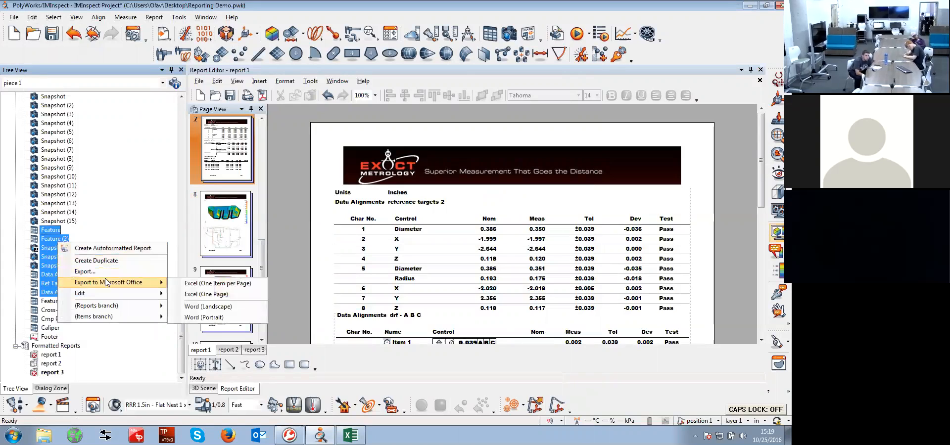
pyautogui.click(224, 283)
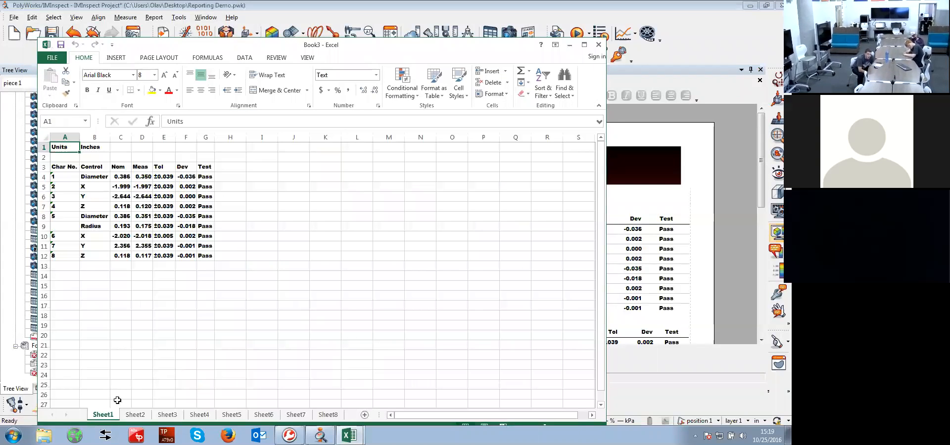
# Review Sheet2 through Sheet8 of the exported workbook and close it without saving.
pyautogui.click(135, 415)
pyautogui.click(167, 415)
pyautogui.click(199, 415)
pyautogui.click(232, 415)
pyautogui.click(264, 415)
pyautogui.click(295, 417)
pyautogui.click(328, 414)
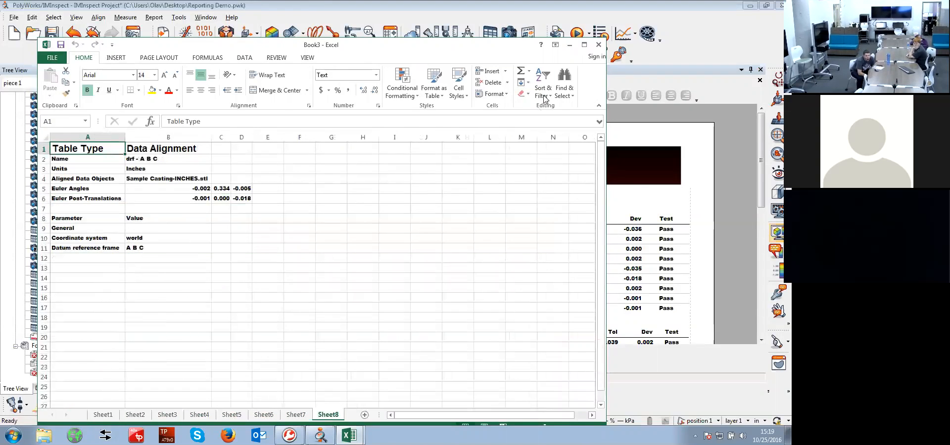
pyautogui.click(599, 44)
pyautogui.click(394, 230)
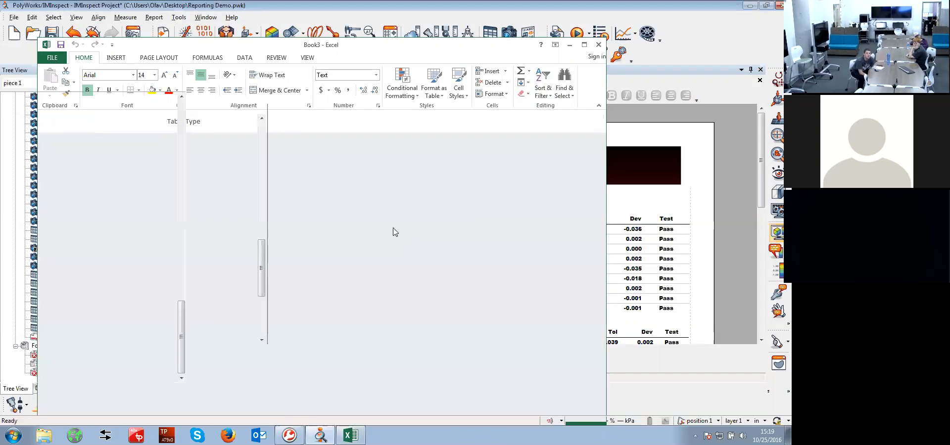
# Export the same selected report items to Excel as one page, look over the workbook, and close it without saving.
pyautogui.rightClick(68, 250)
pyautogui.moveTo(172, 293)
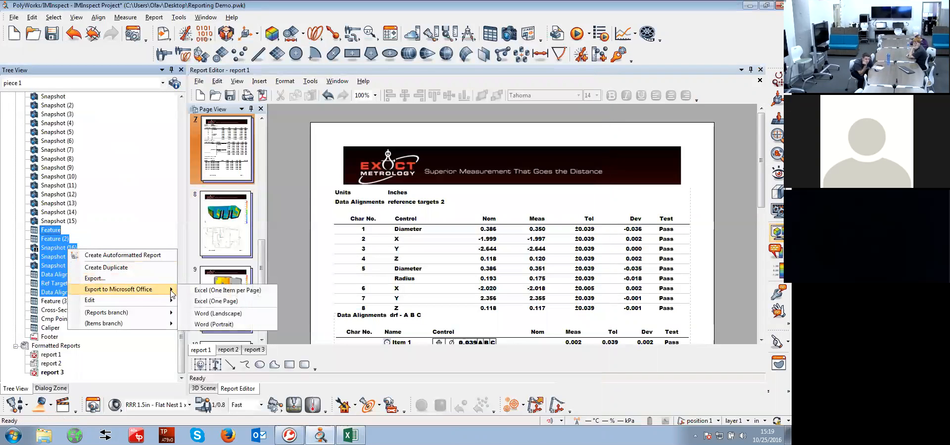
pyautogui.click(218, 301)
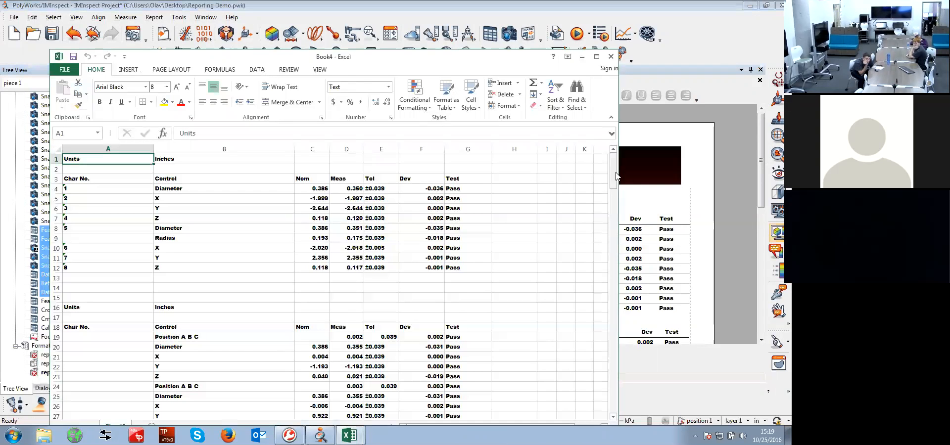
pyautogui.moveTo(615, 173)
pyautogui.mouseDown()
pyautogui.moveTo(620, 411)
pyautogui.moveTo(615, 164)
pyautogui.mouseUp()
pyautogui.click(611, 56)
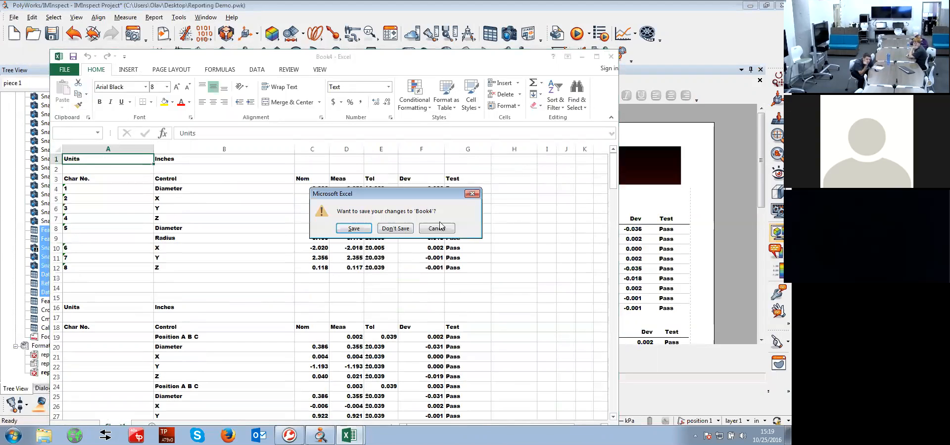
pyautogui.click(396, 228)
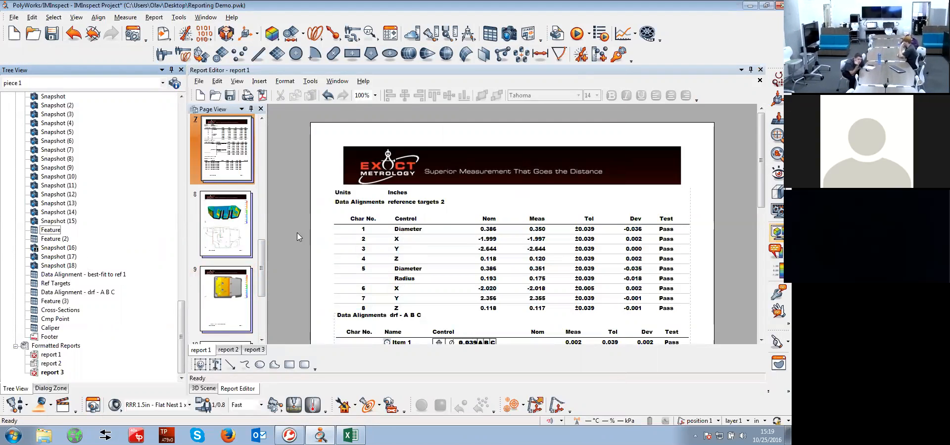
pyautogui.click(198, 81)
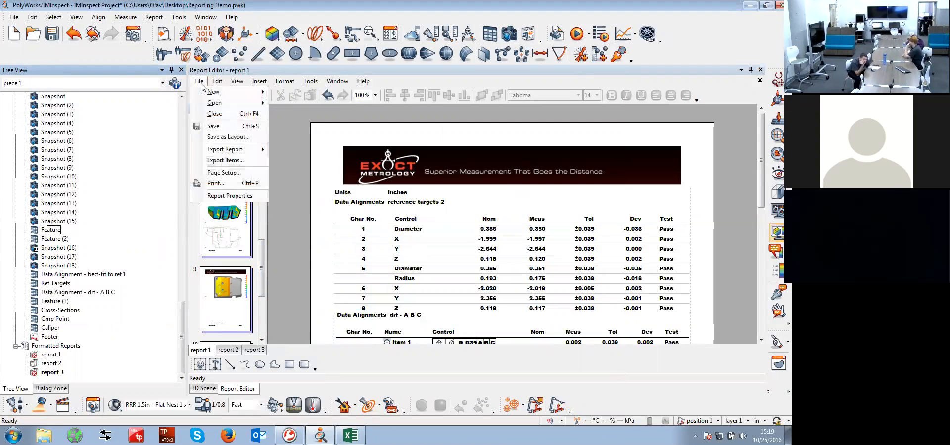
pyautogui.moveTo(222, 151)
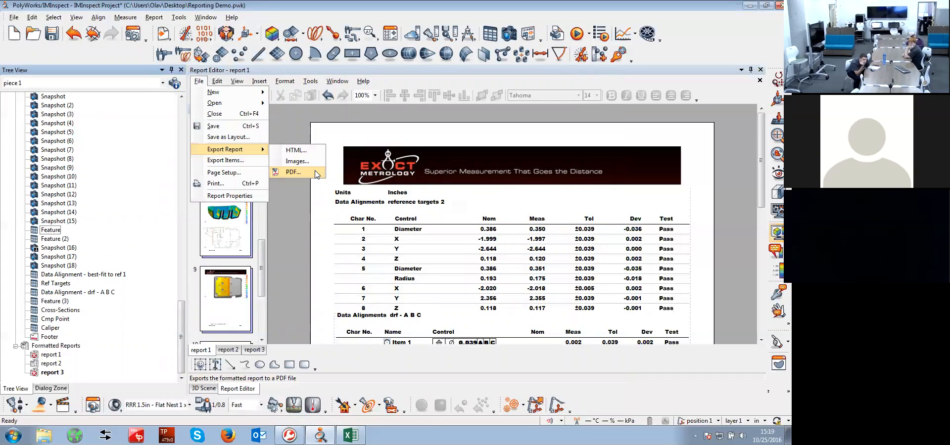
pyautogui.click(316, 224)
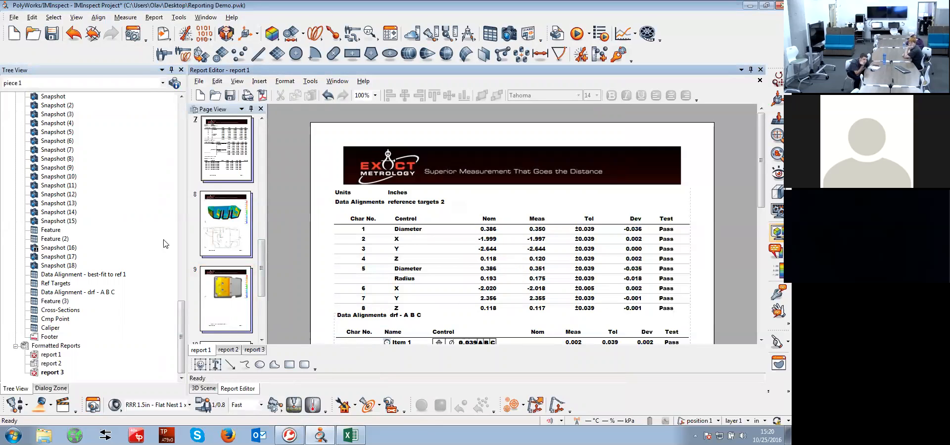
pyautogui.rightClick(59, 284)
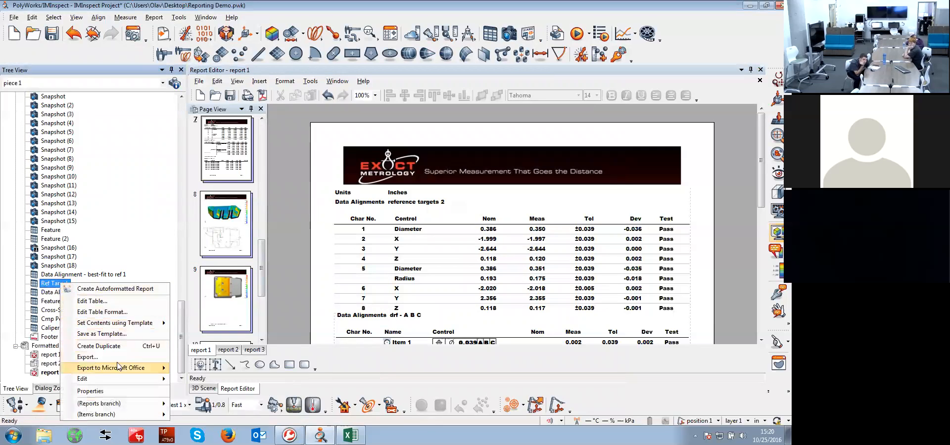
pyautogui.moveTo(122, 369)
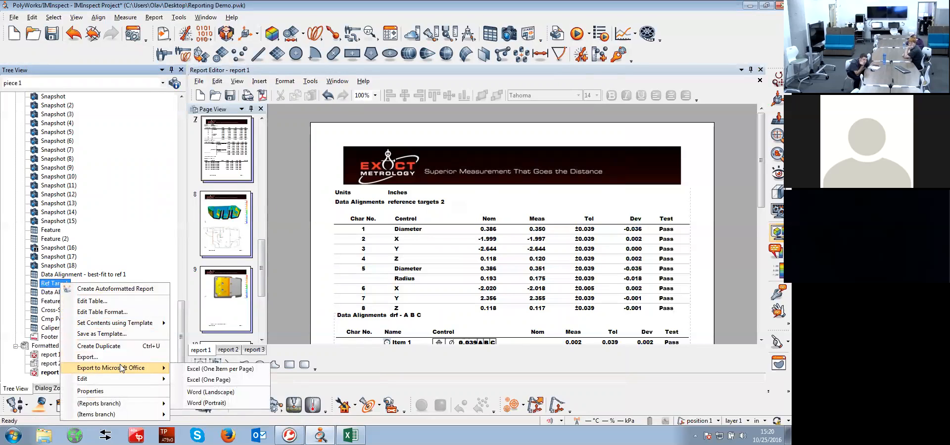
pyautogui.click(364, 271)
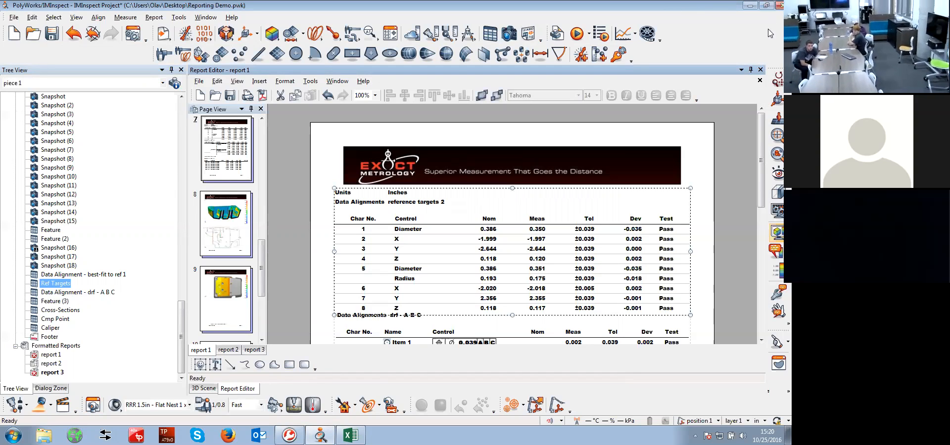
# Minimize the PolyWorks window to show the desktop.
pyautogui.click(749, 6)
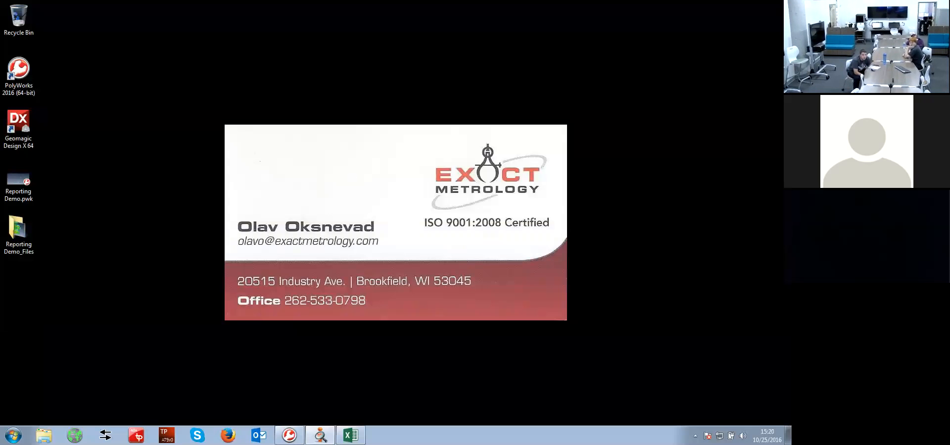